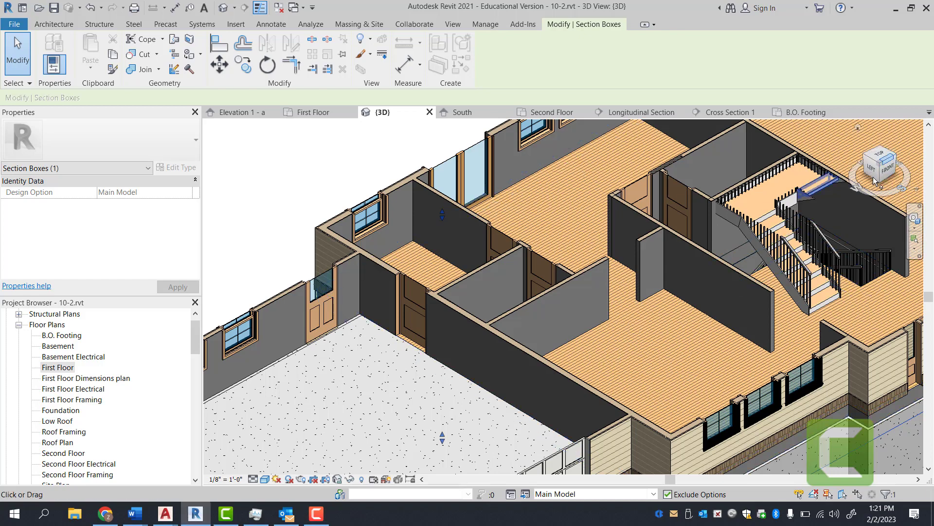
left_click(897, 158)
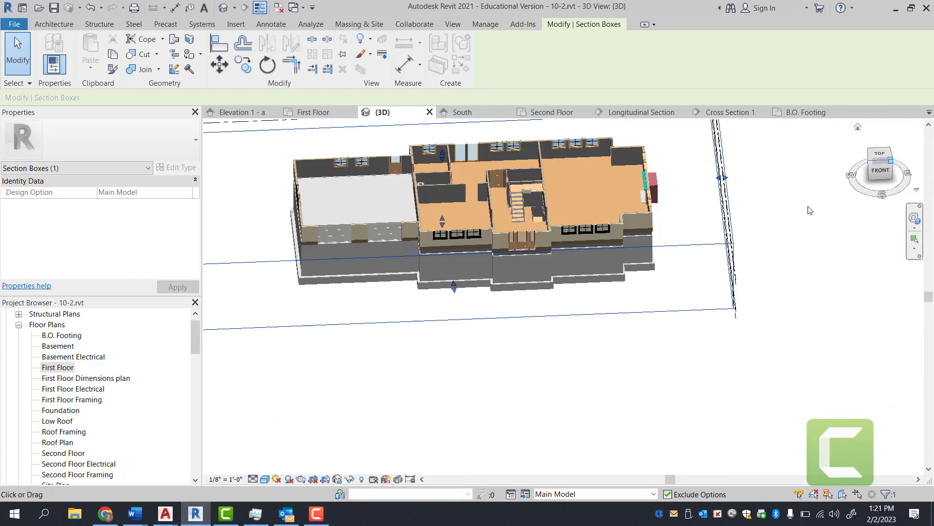
scroll(625, 304, "up", 8)
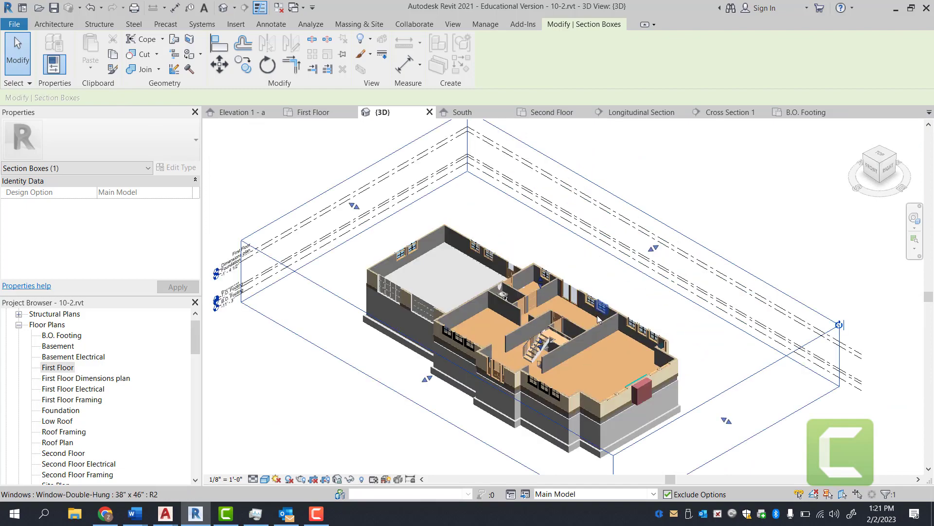
scroll(540, 324, "down", 4)
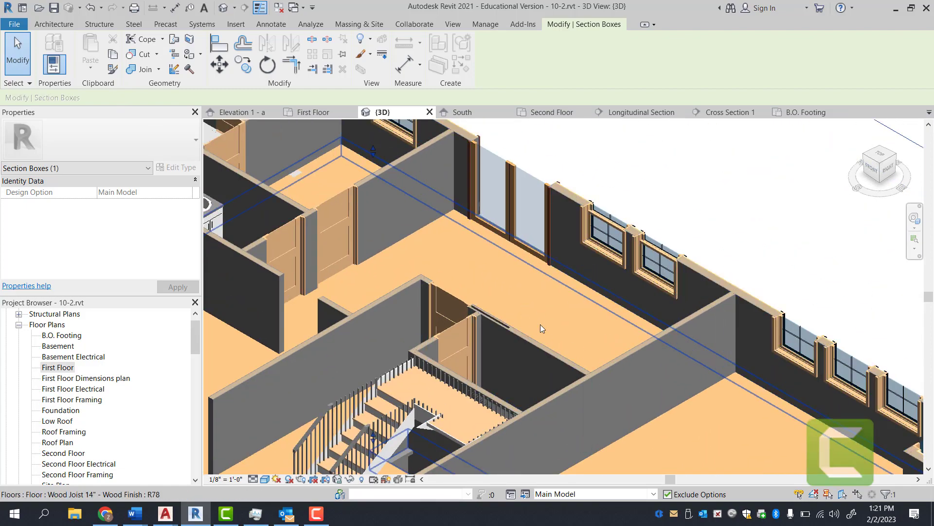
scroll(408, 258, "up", 5)
scroll(408, 258, "up", 2)
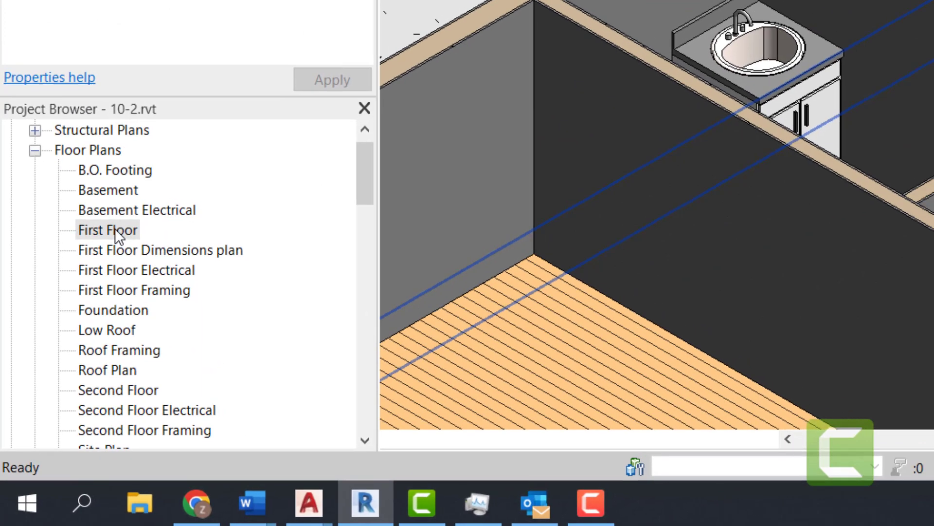
- Open the First Floor plan view at the room with the double doors
double_click(119, 218)
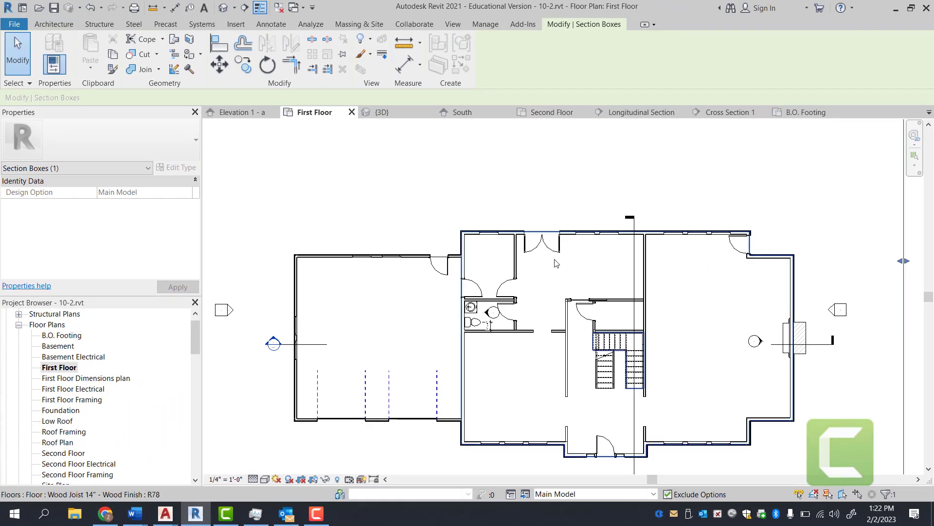
scroll(556, 263, "up", 3)
scroll(603, 302, "down", 2)
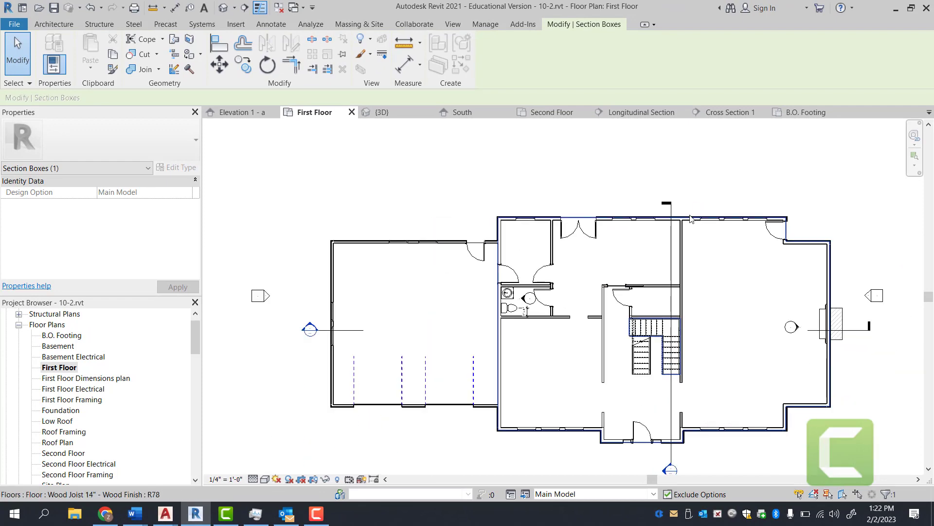
scroll(682, 287, "up", 5)
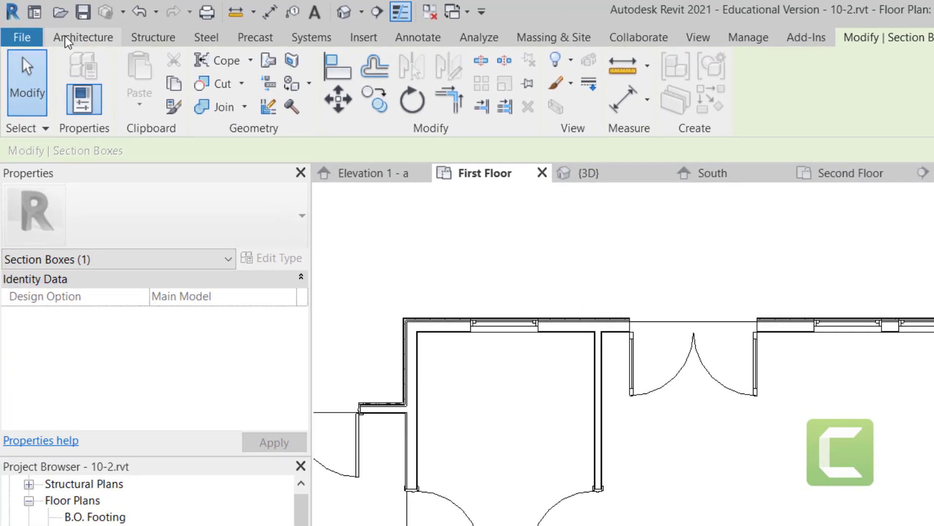
- Start placing a component and choose the Base Cabinet-Corner Unit-Angled type in the 36" size
left_click(68, 42)
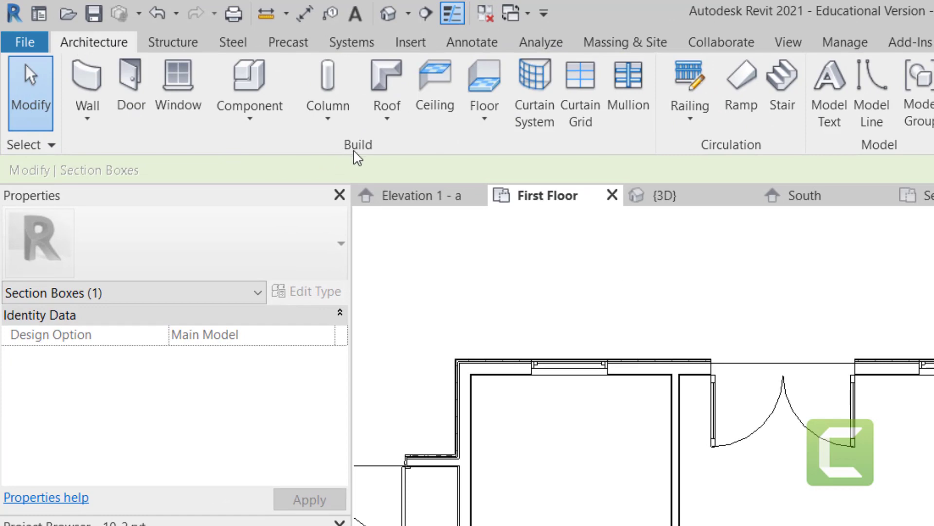
left_click(247, 110)
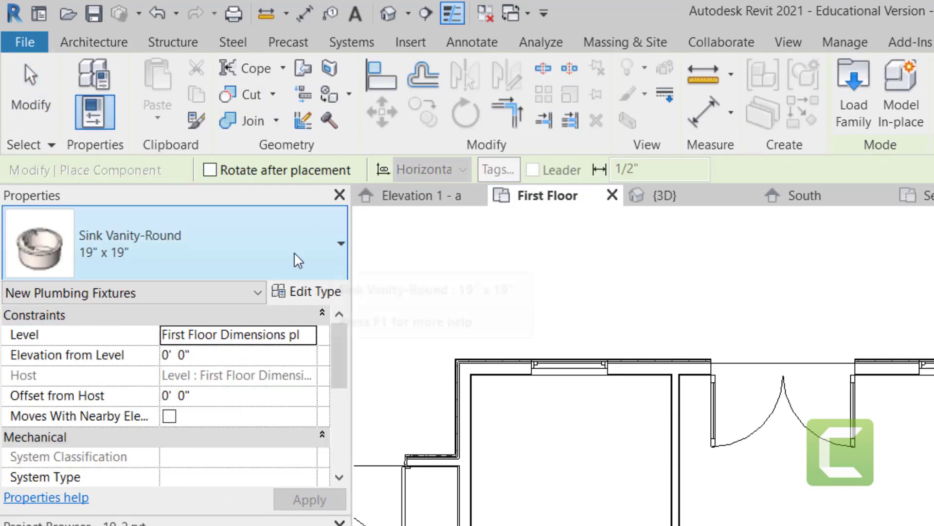
left_click(342, 252)
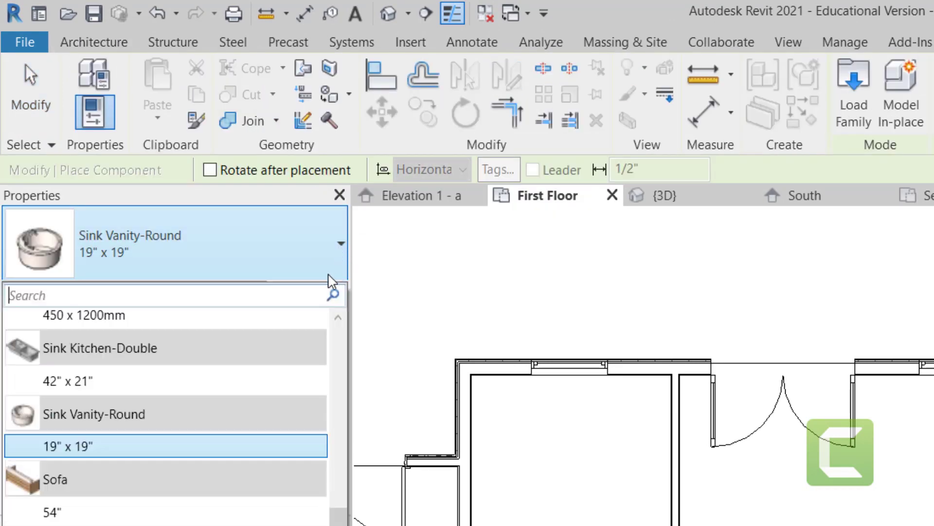
scroll(161, 413, "down", 5)
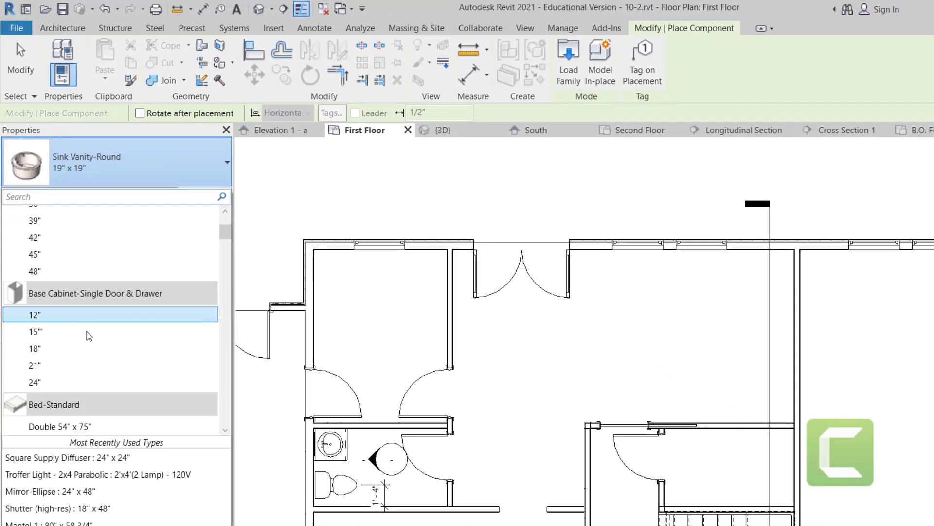
scroll(113, 335, "up", 1)
scroll(112, 331, "up", 2)
scroll(120, 302, "down", 1)
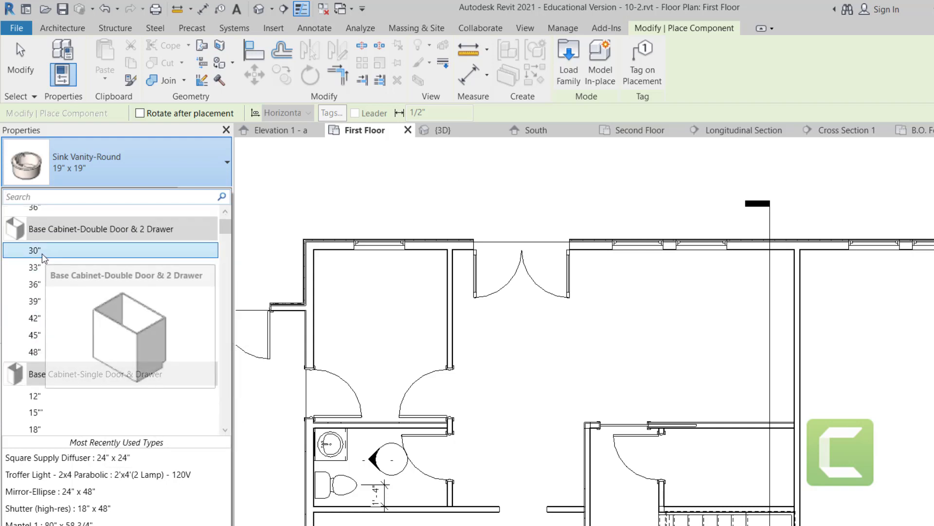
scroll(90, 314, "down", 1)
scroll(91, 313, "down", 1)
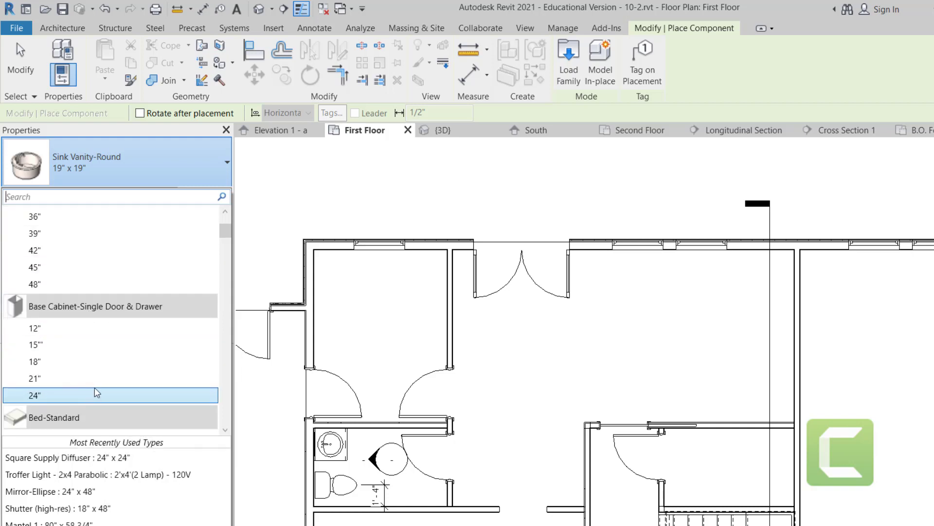
scroll(97, 392, "up", 2)
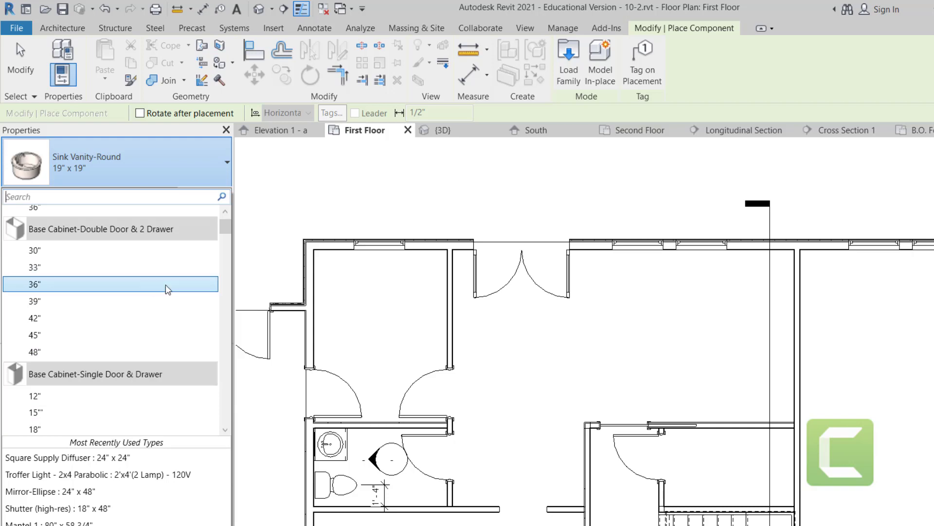
scroll(144, 295, "up", 1)
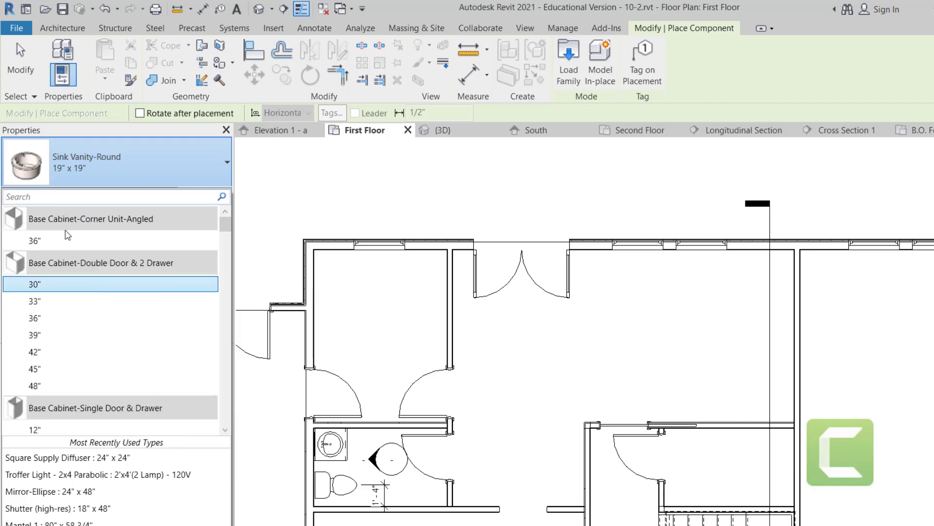
mouse_move(51, 243)
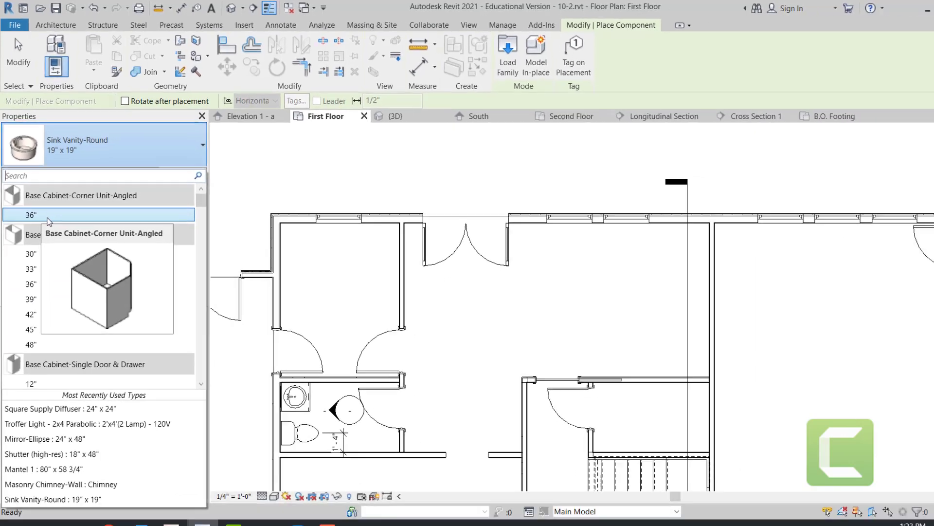
left_click(52, 241)
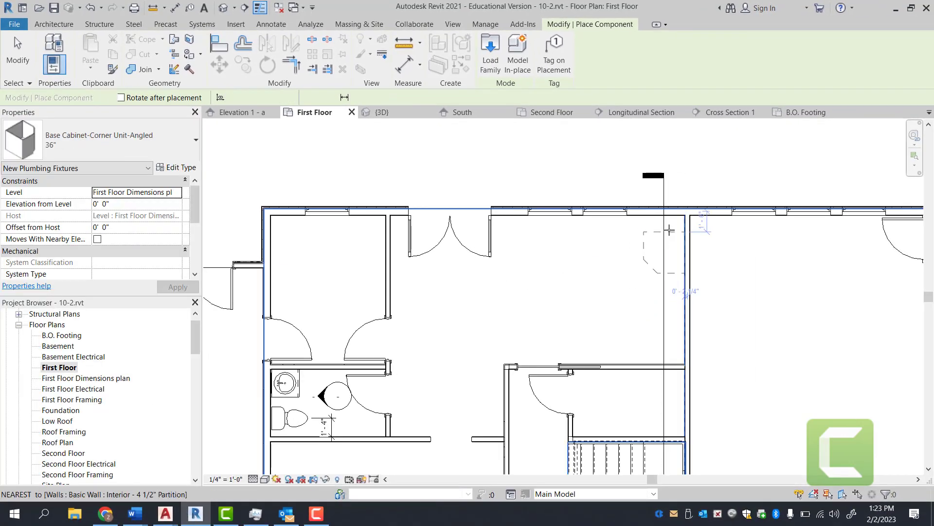
- Place the 36" angled corner cabinet in the upper-right corner of the double-door room, against the exterior wall and the interior partition
scroll(663, 216, "up", 2)
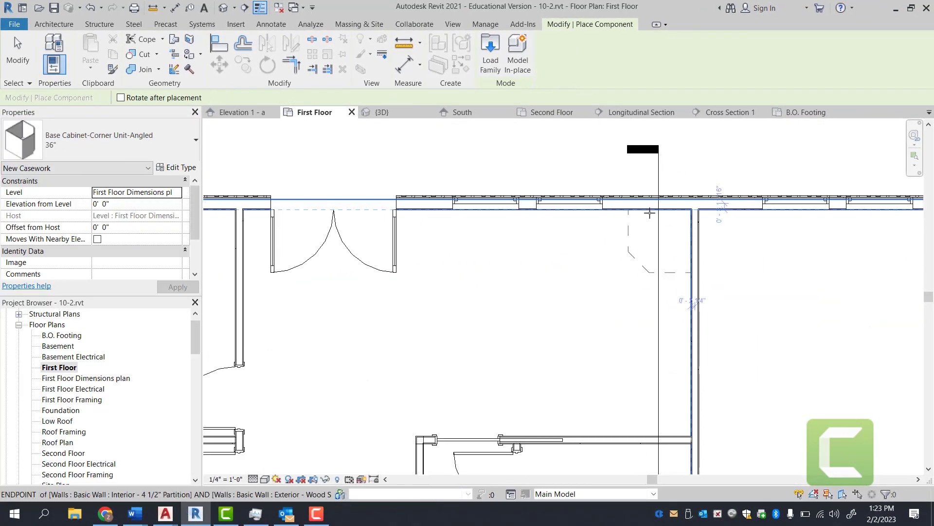
left_click(649, 213)
scroll(531, 302, "up", 1)
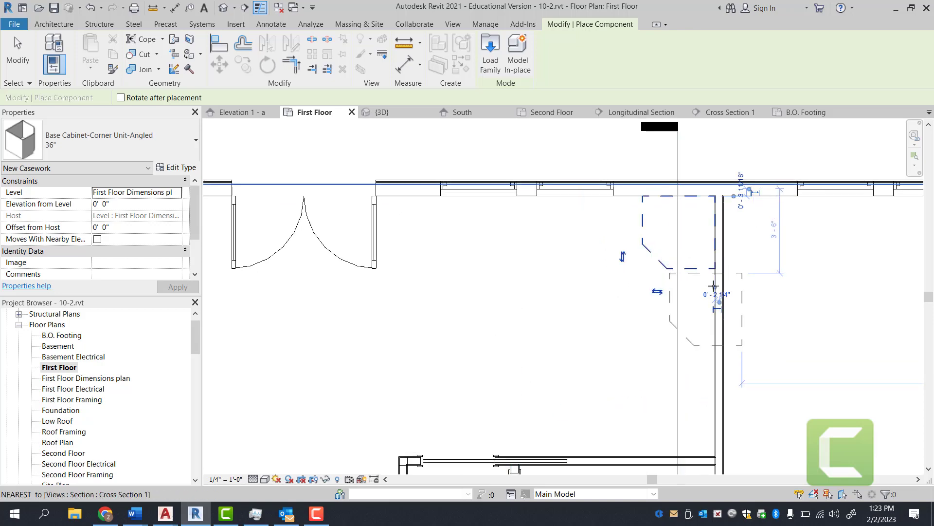
key("Escape")
key("Escape")
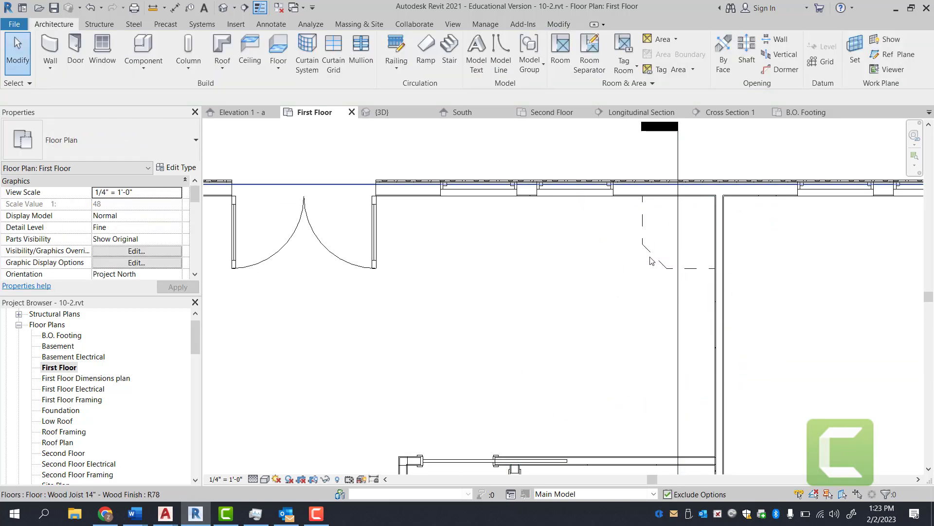
- Mirror a copy of the corner cabinet about a horizontal axis drawn from the right-hand partition, below the original cabinet
left_click(697, 272)
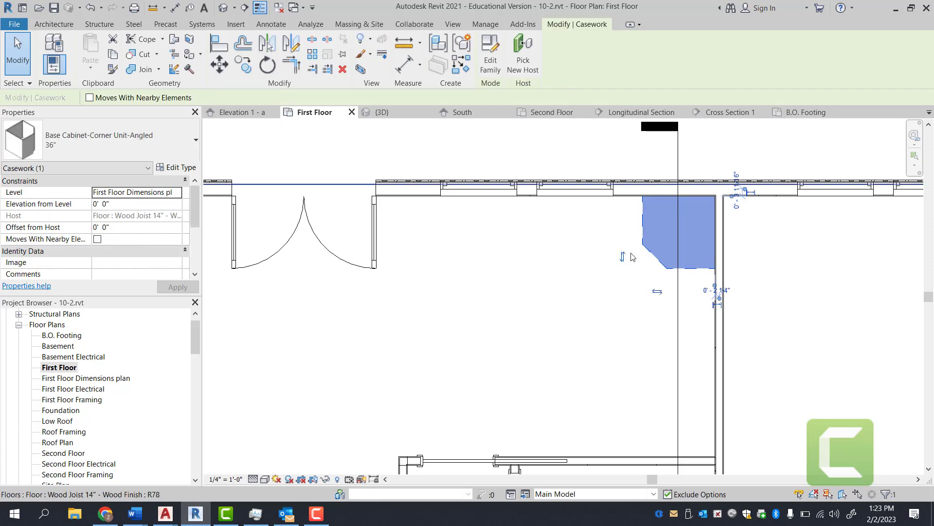
key("Escape")
left_click(564, 25)
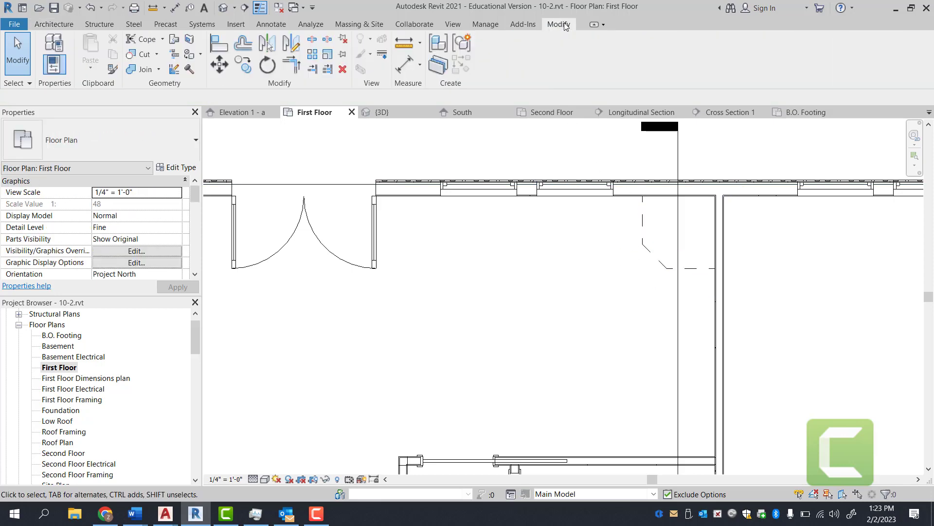
left_click(293, 46)
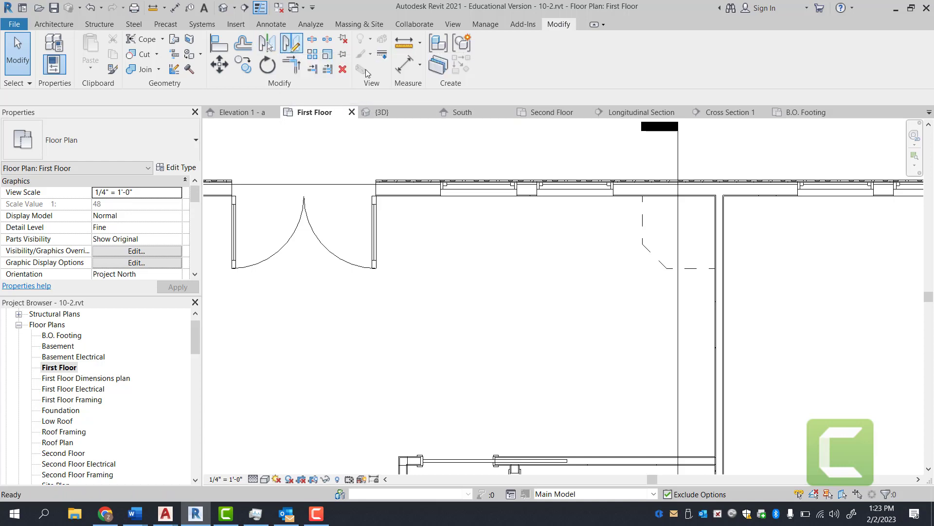
left_click(697, 274)
key("Return")
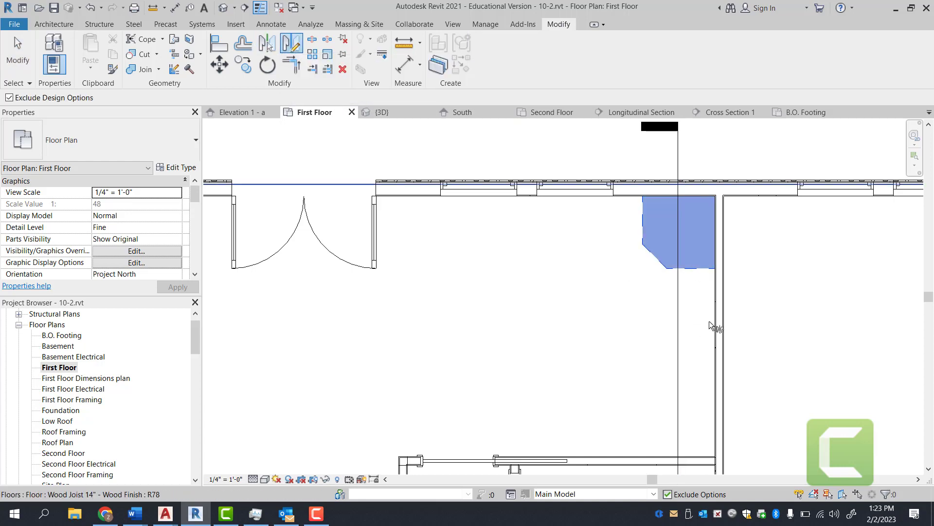
middle_click_drag(720, 341, 623, 241)
scroll(623, 241, "down", 1)
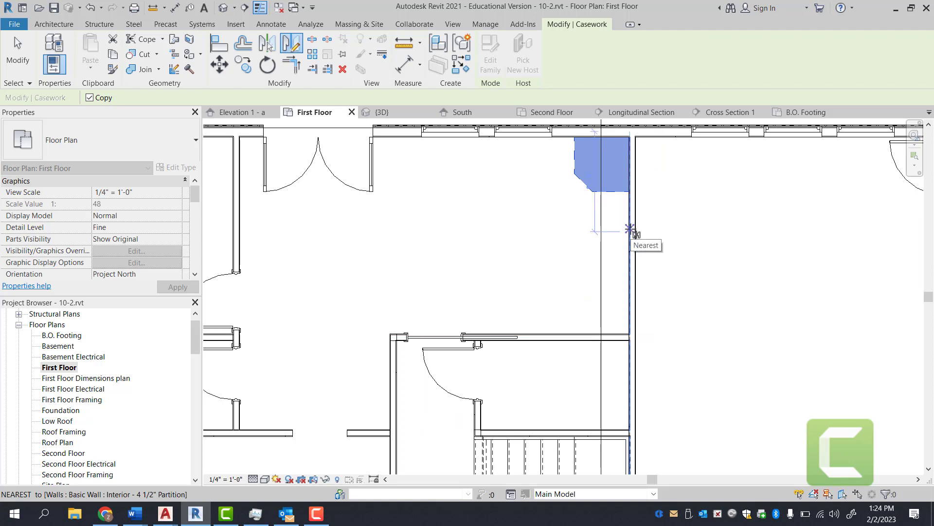
left_click(629, 229)
left_click(576, 231)
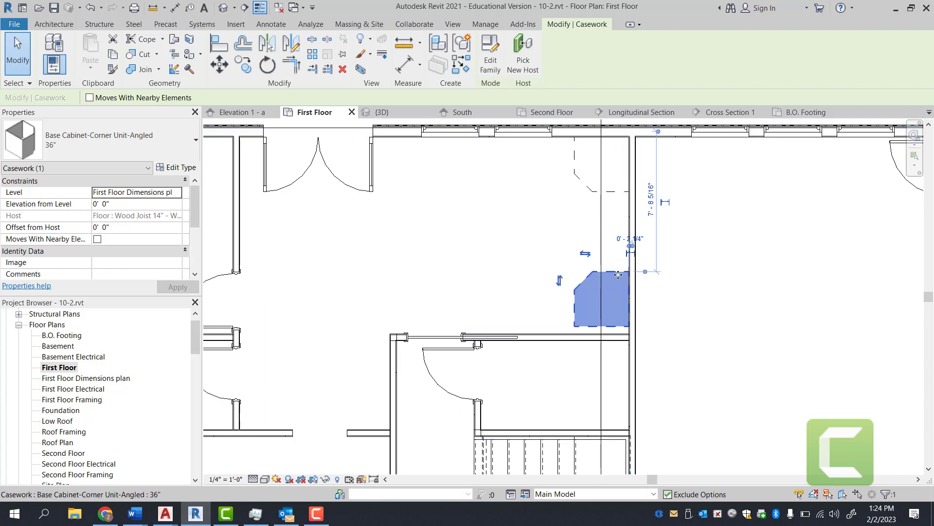
key("Escape")
- Align the lower edge of the mirrored corner cabinet with the upper face of the partition wall below it
scroll(639, 334, "up", 2)
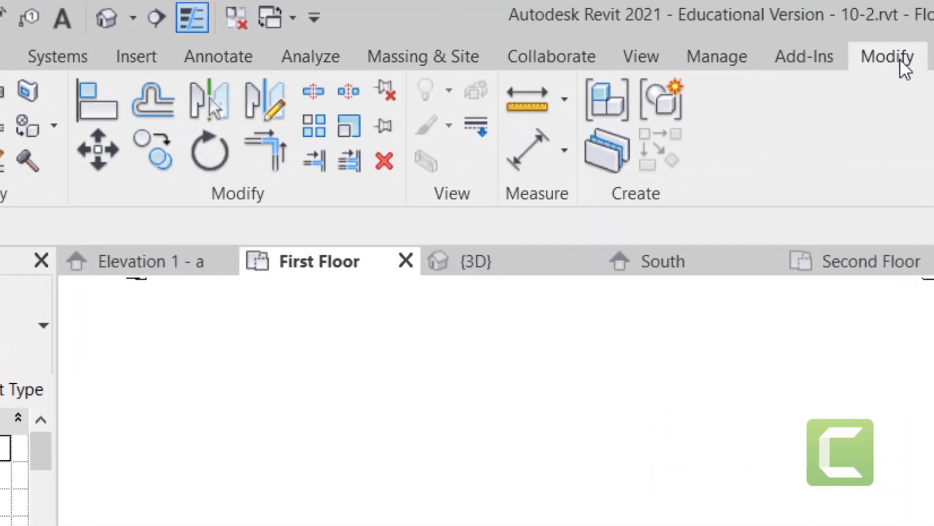
left_click(95, 112)
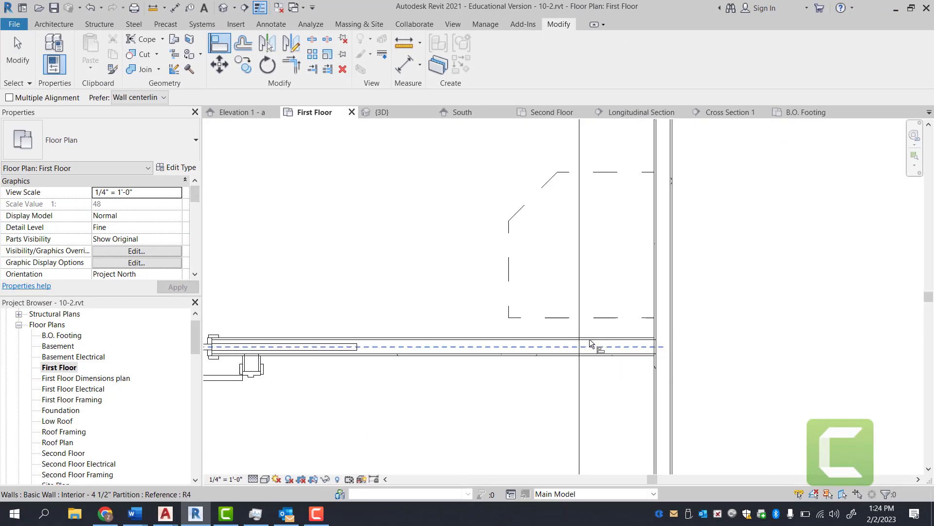
left_click(630, 338)
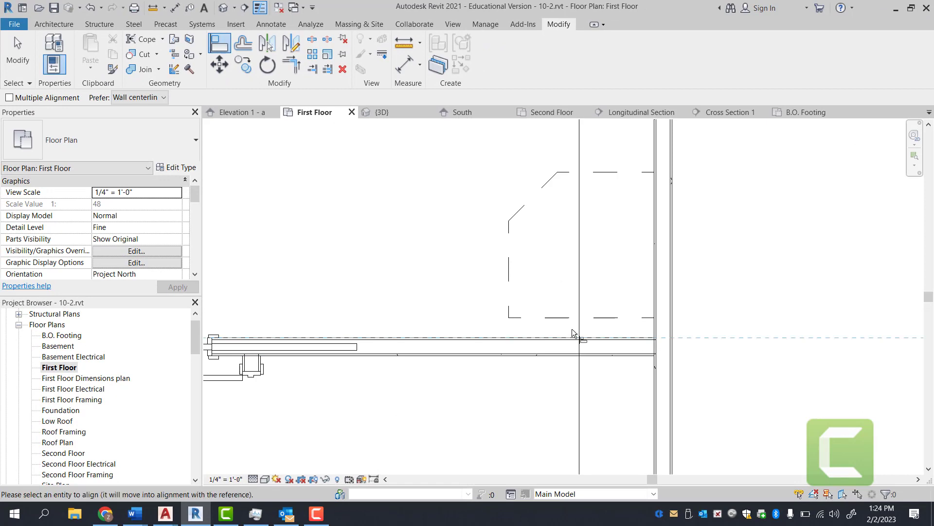
left_click(608, 317)
scroll(697, 301, "down", 2)
scroll(697, 304, "down", 1)
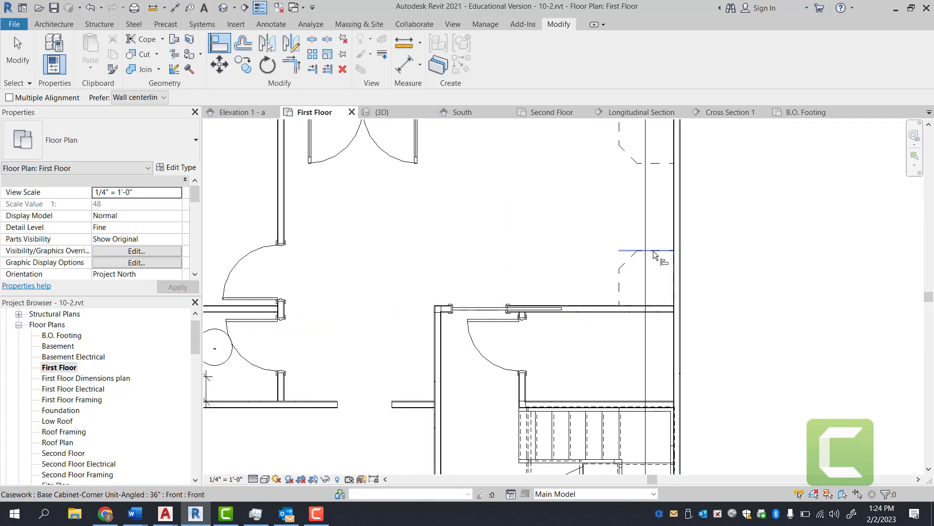
key("Escape")
key("Escape")
scroll(627, 194, "down", 1)
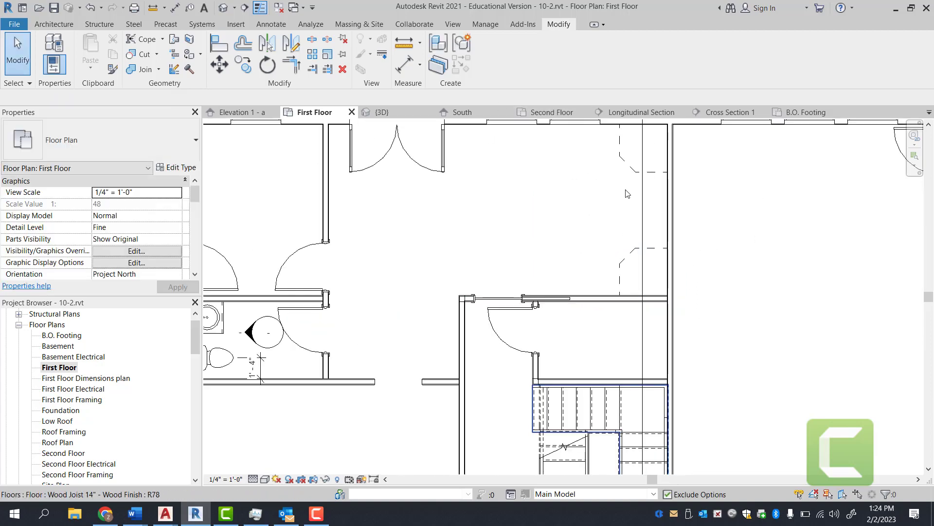
- Place a 24" Base Cabinet-Single Door & Drawer against the exterior wall, directly left of the upper corner cabinet
scroll(627, 193, "up", 4)
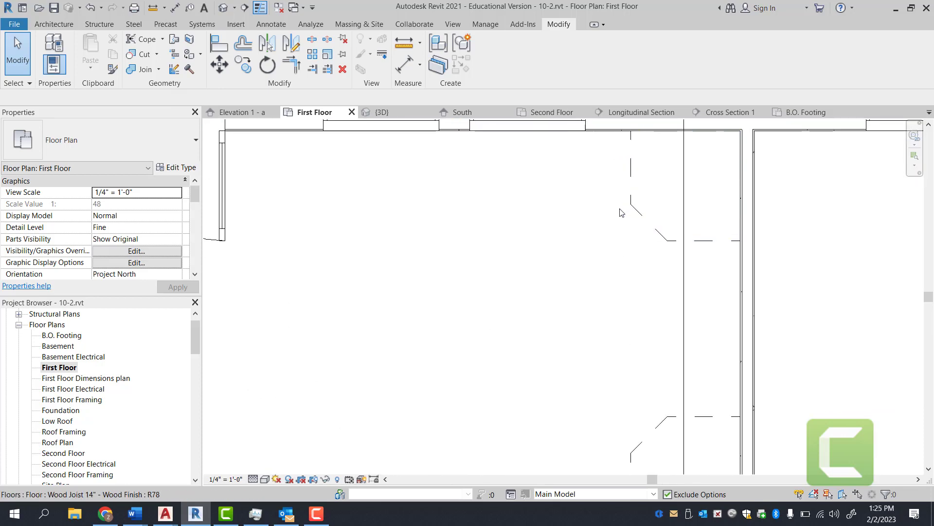
left_click(54, 24)
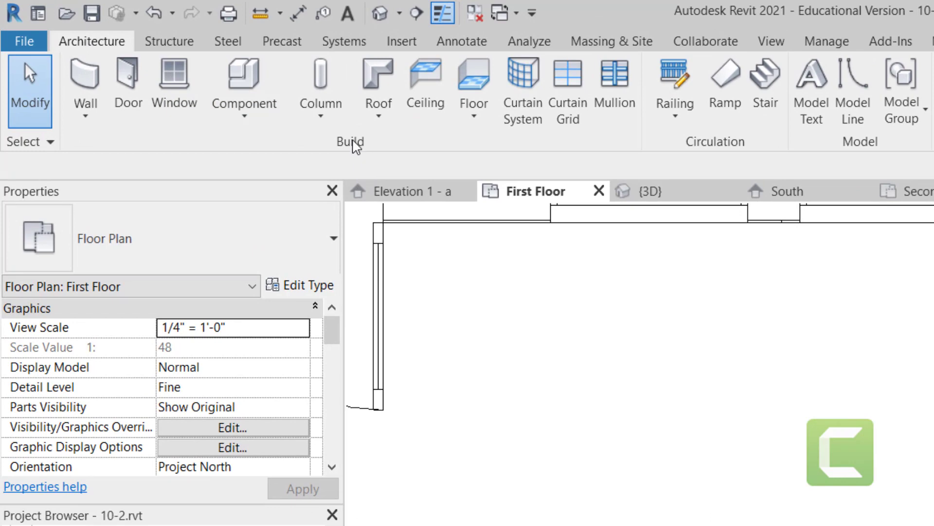
left_click(265, 88)
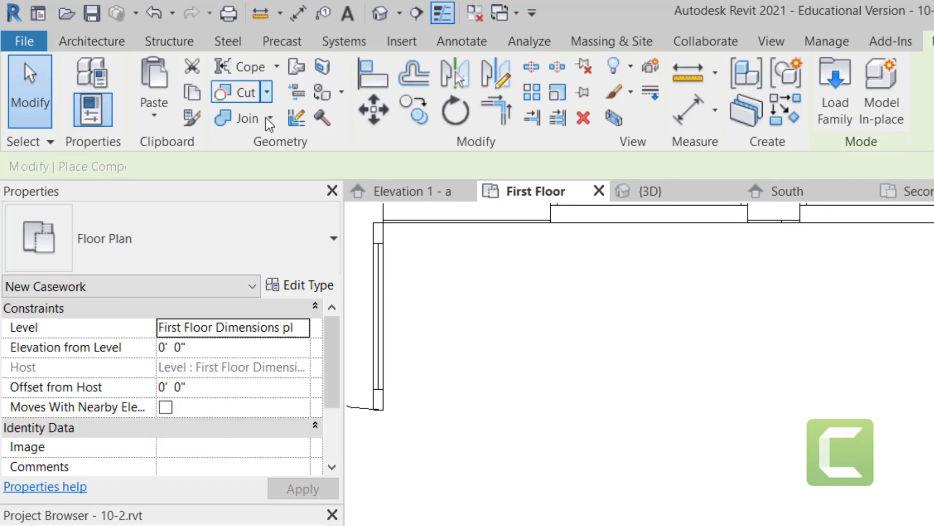
left_click(277, 252)
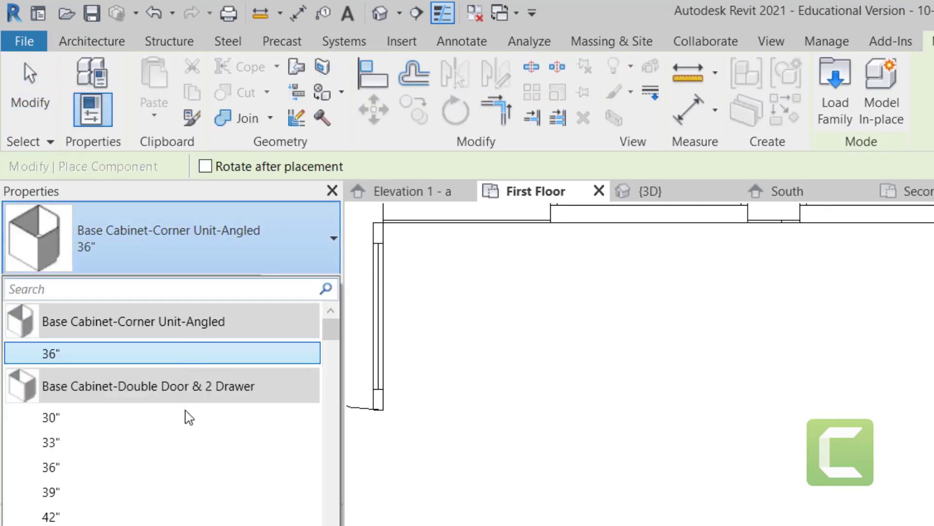
scroll(188, 428, "down", 3)
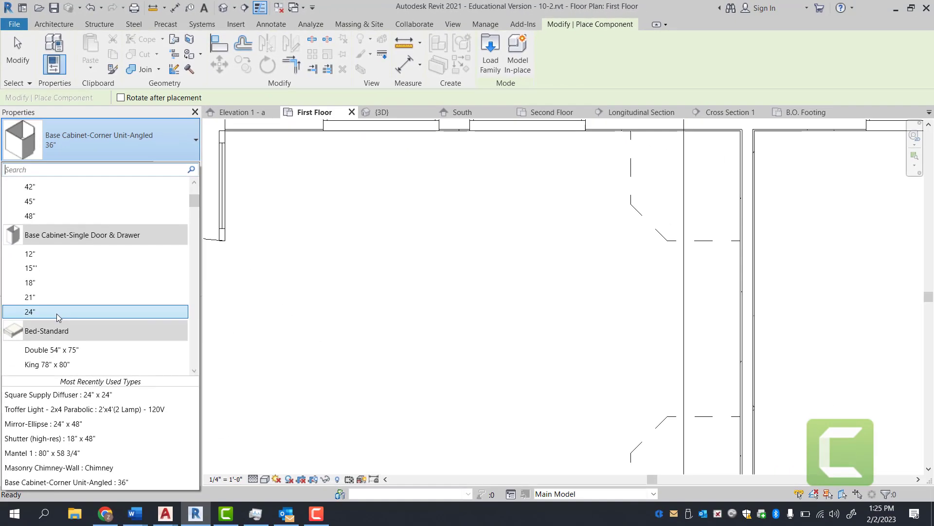
left_click(118, 525)
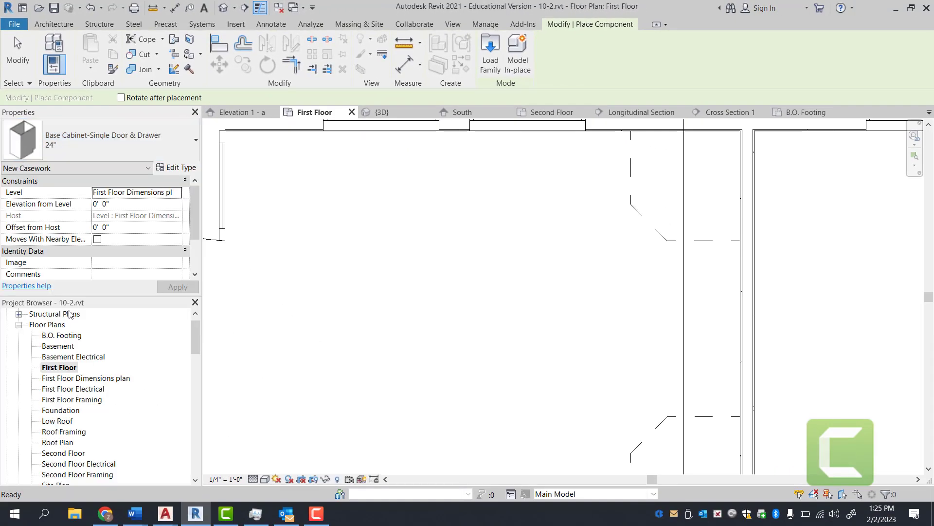
scroll(578, 264, "up", 1)
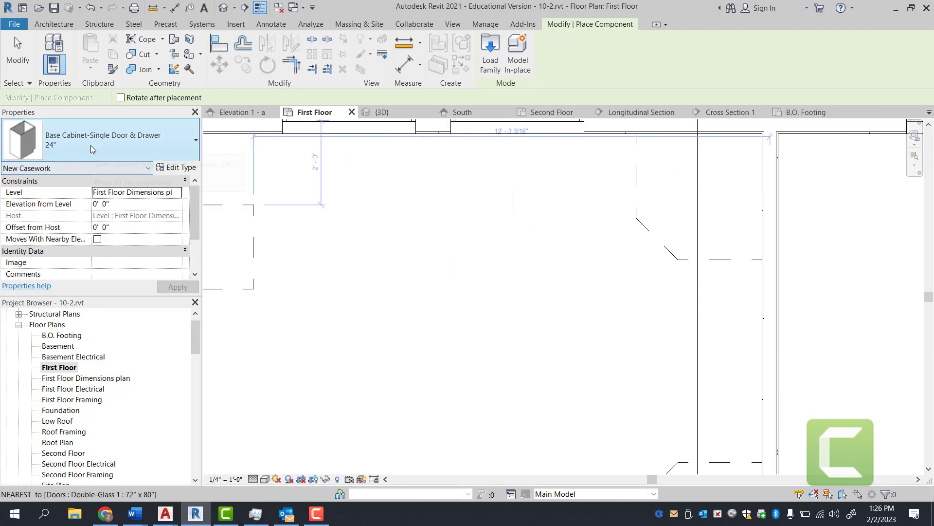
scroll(590, 150, "up", 1)
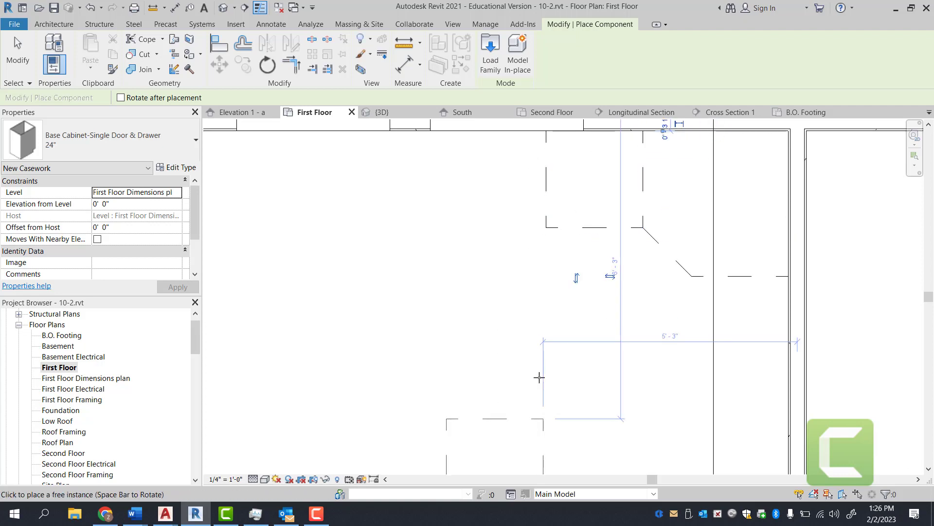
key("Escape")
key("Escape")
scroll(622, 260, "down", 2)
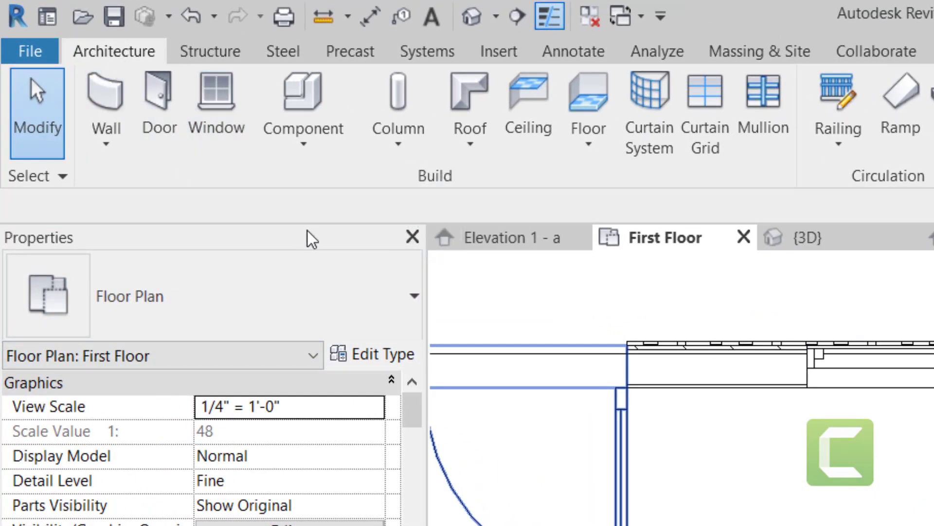
- Place a 48" Base Cabinet-Double Door & 2 Drawer against the exterior wall, adjoining the left side of the 24" cabinet
left_click(303, 95)
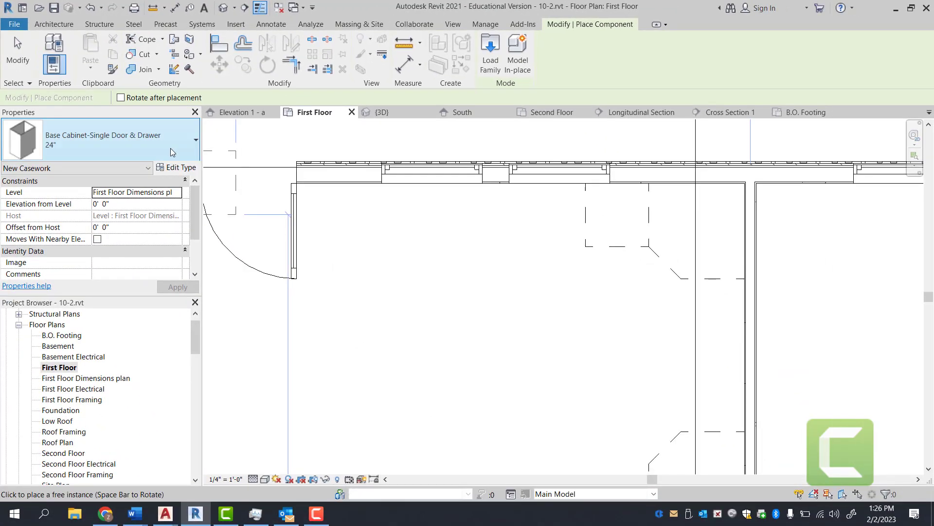
left_click(175, 155)
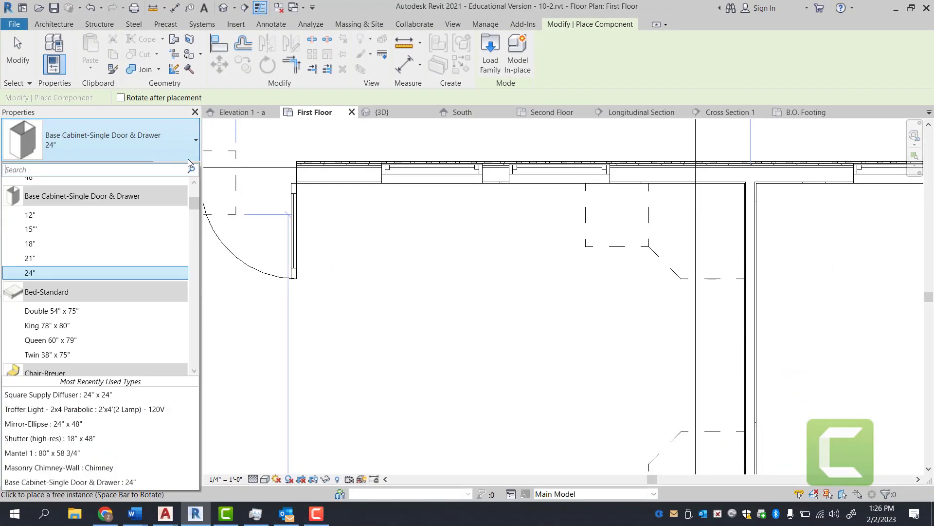
scroll(89, 238, "up", 2)
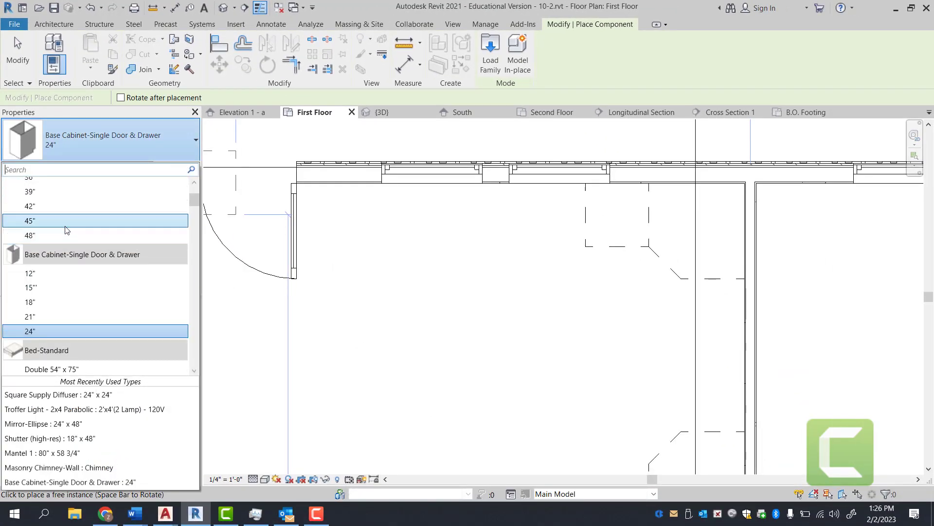
left_click(69, 236)
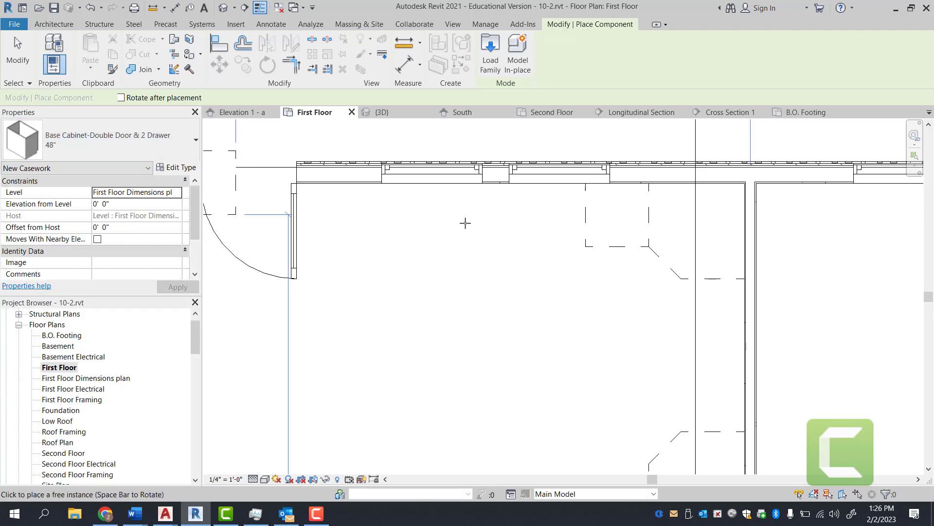
left_click(522, 183)
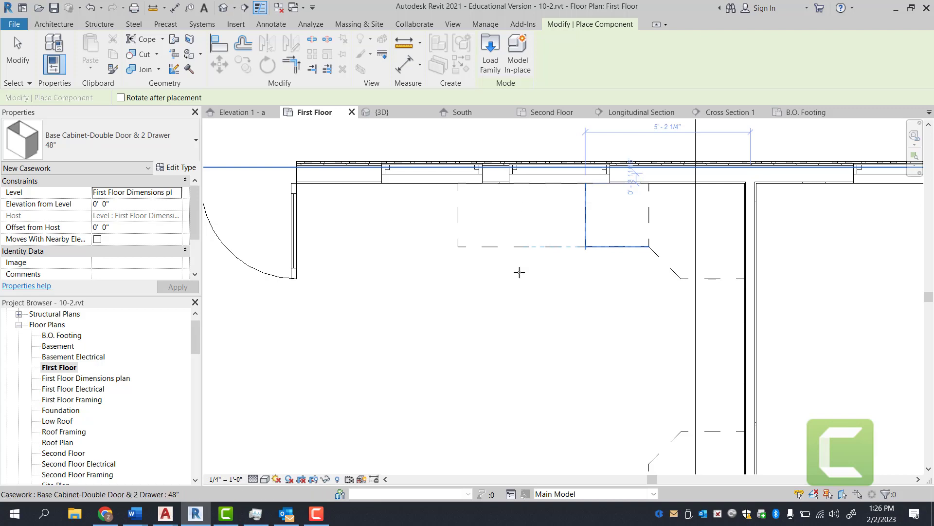
key("Escape")
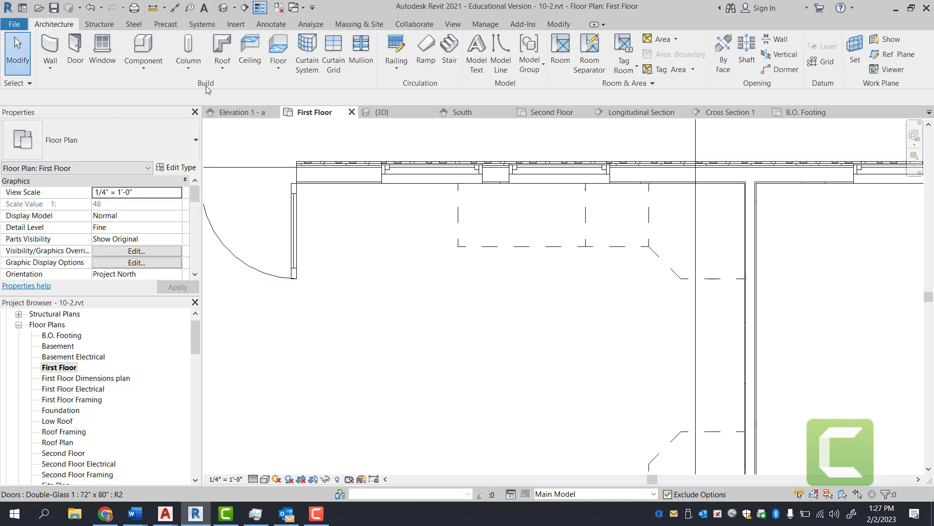
- Place a 24" x 24" x 34" Dishwasher against the exterior wall, adjoining the left side of the 48" cabinet
key("c")
key("m")
left_click(195, 140)
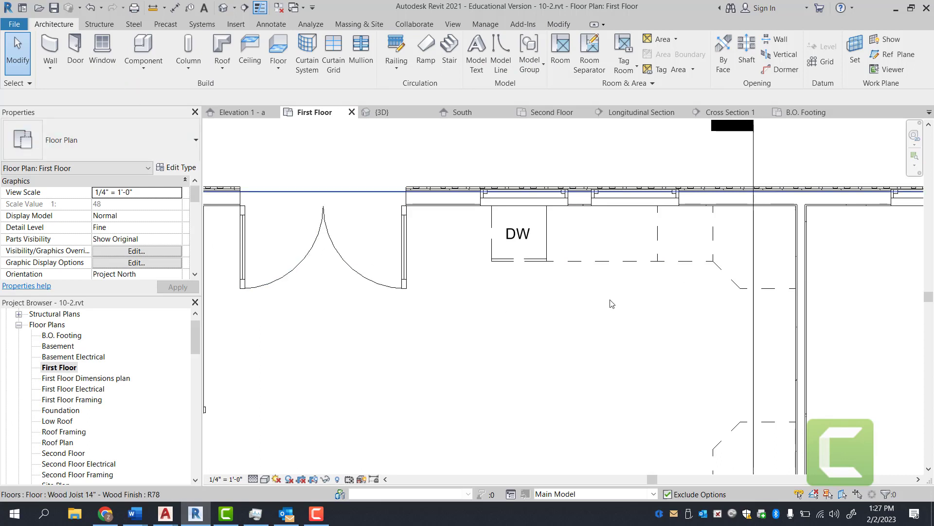
- Place a 15" Base Cabinet-Single Door & Drawer against the exterior wall, adjoining the left side of the dishwasher
scroll(512, 225, "up", 2)
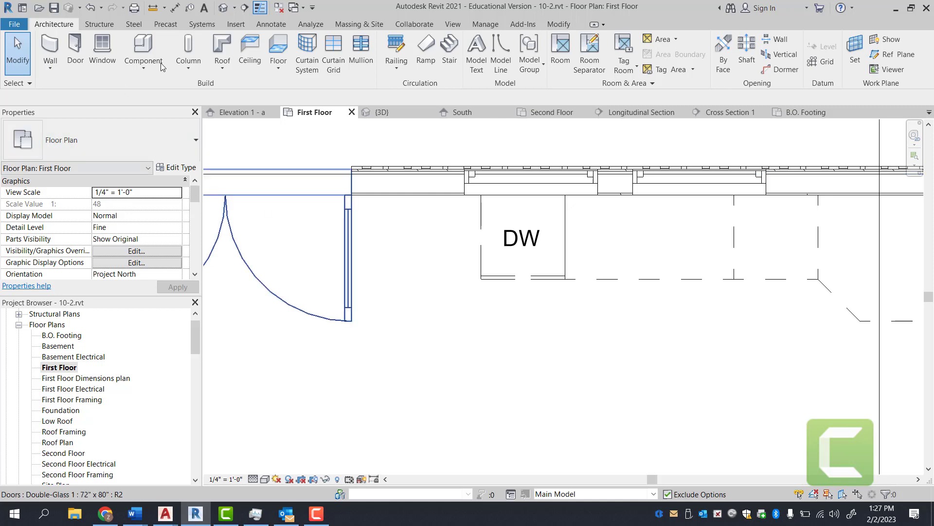
left_click(148, 48)
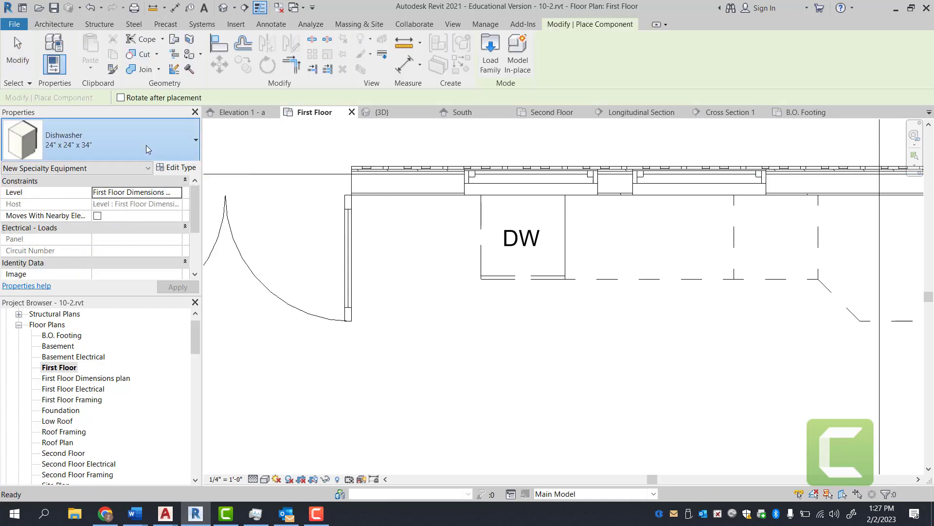
left_click(195, 139)
scroll(80, 290, "up", 4)
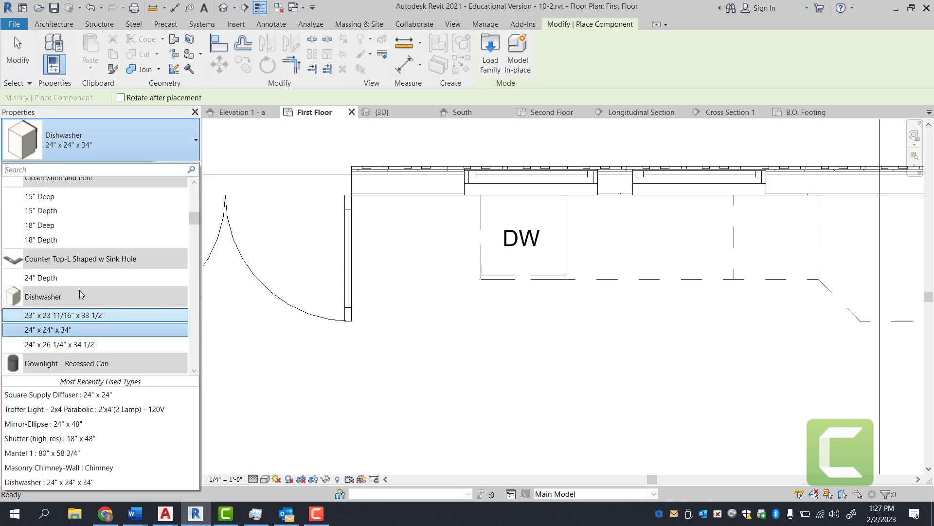
scroll(84, 286, "up", 5)
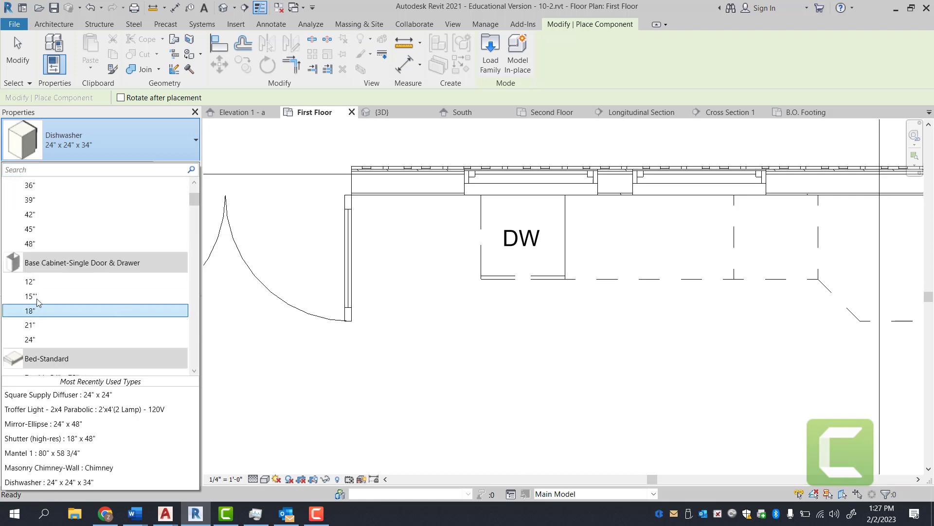
left_click(30, 296)
scroll(442, 204, "up", 1)
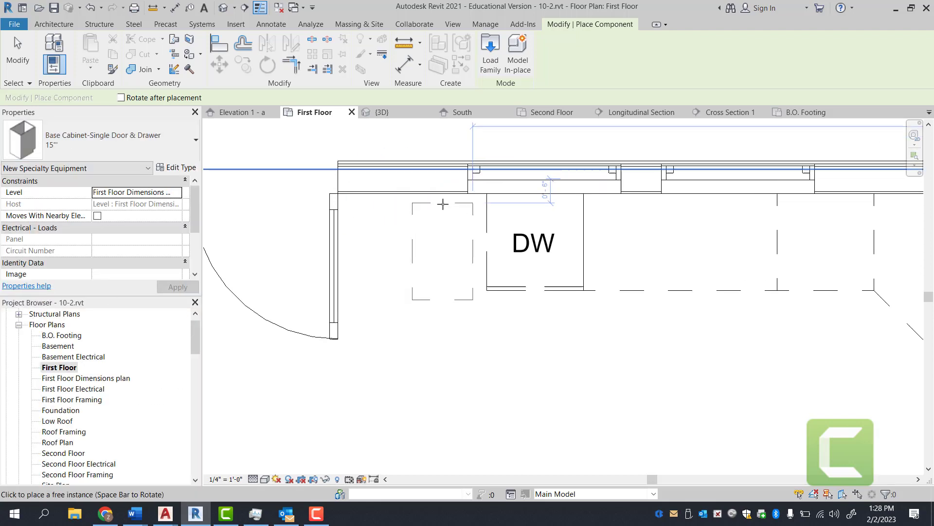
left_click(459, 197)
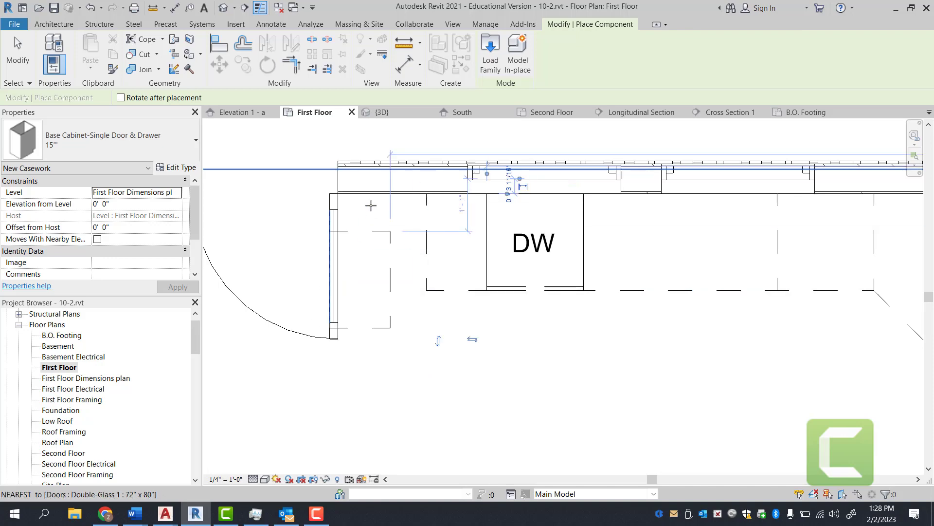
scroll(371, 206, "down", 2)
key("Escape")
key("Escape")
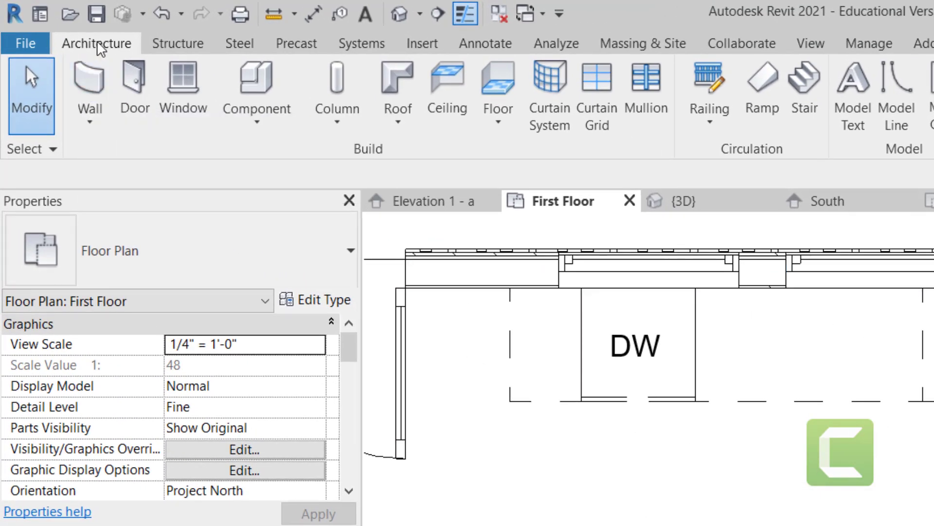
- Place a 12" Base Cabinet-Single Door & Drawer on the right-hand partition, directly below the upper corner cabinet
left_click(256, 92)
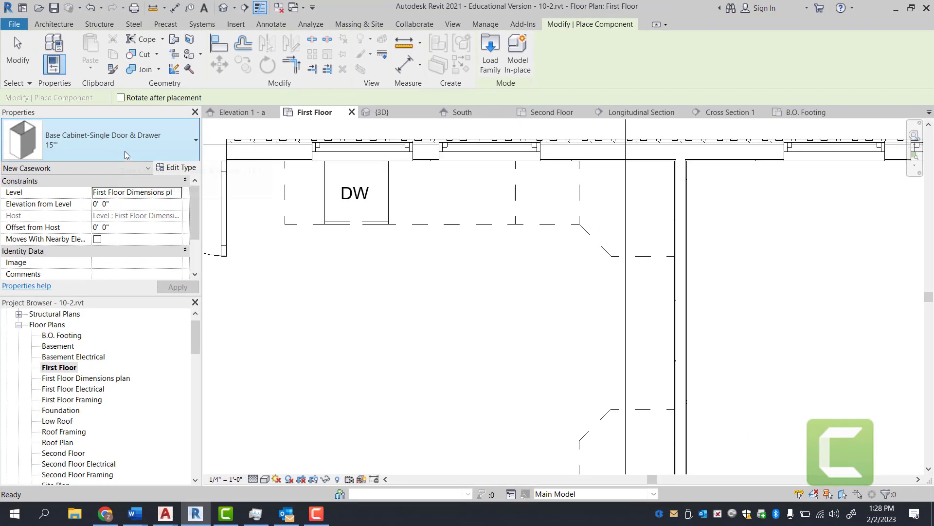
left_click(125, 151)
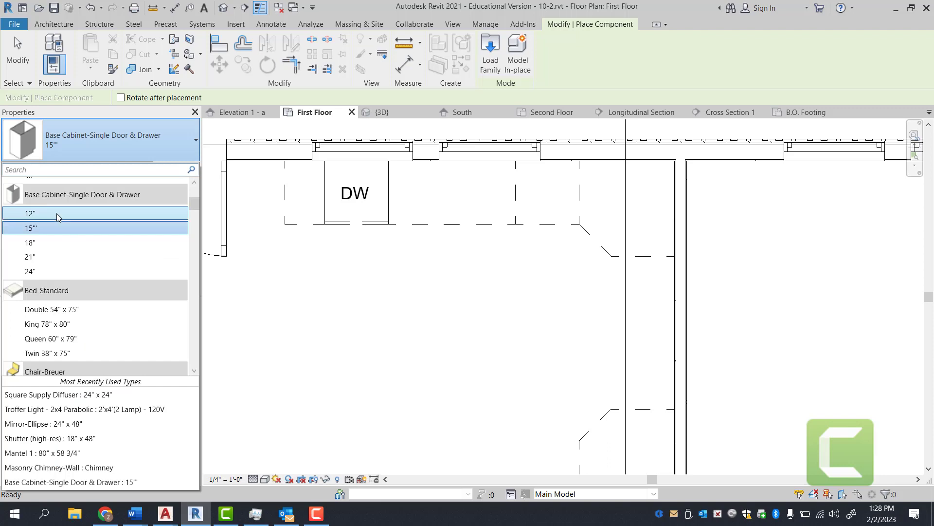
left_click(56, 213)
scroll(659, 269, "up", 1)
scroll(655, 268, "up", 1)
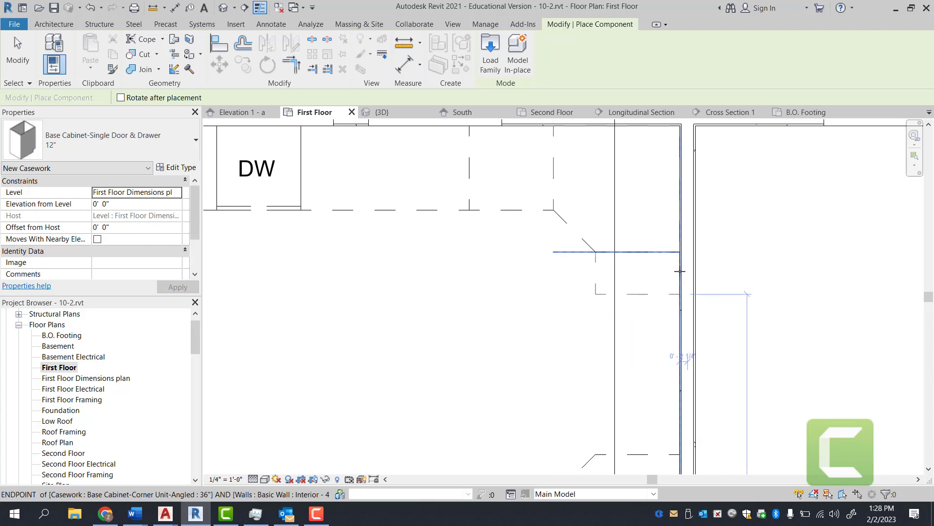
left_click(681, 271)
- Place a second 12" single door and drawer cabinet on the right-hand partition, directly above the lower corner cabinet
scroll(632, 312, "up", 1)
scroll(667, 380, "down", 1)
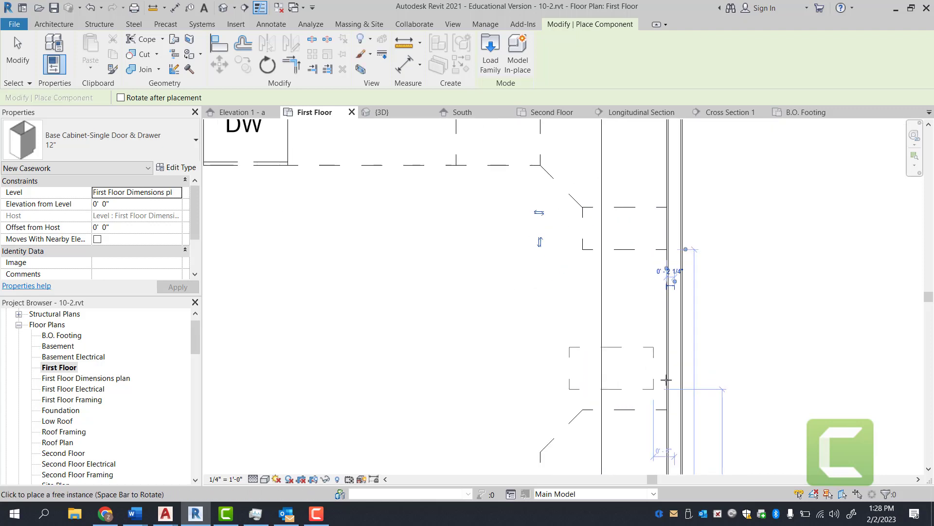
scroll(668, 384, "up", 1)
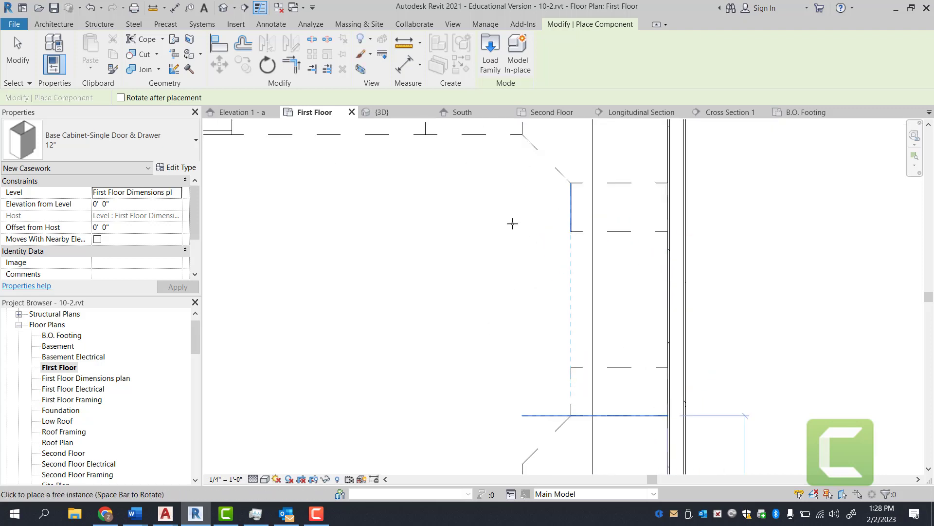
left_click(670, 252)
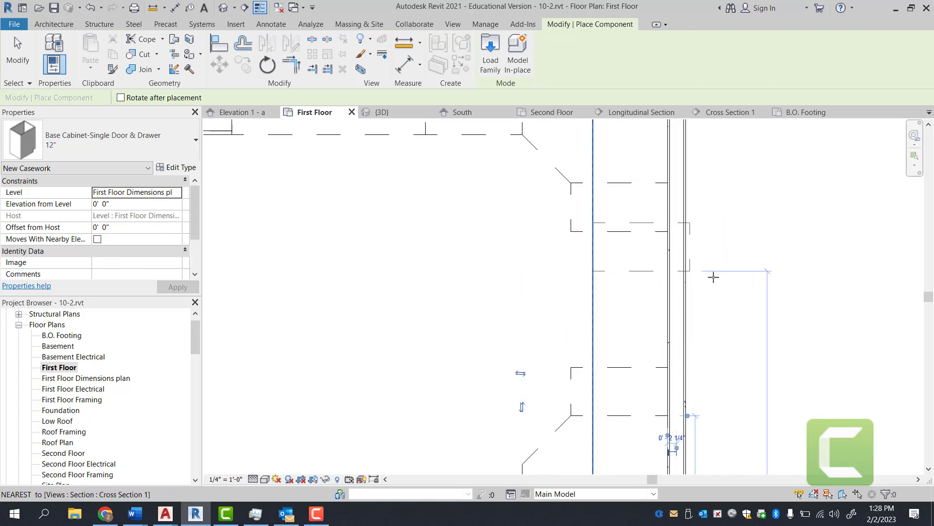
scroll(676, 294, "down", 1)
key("Escape")
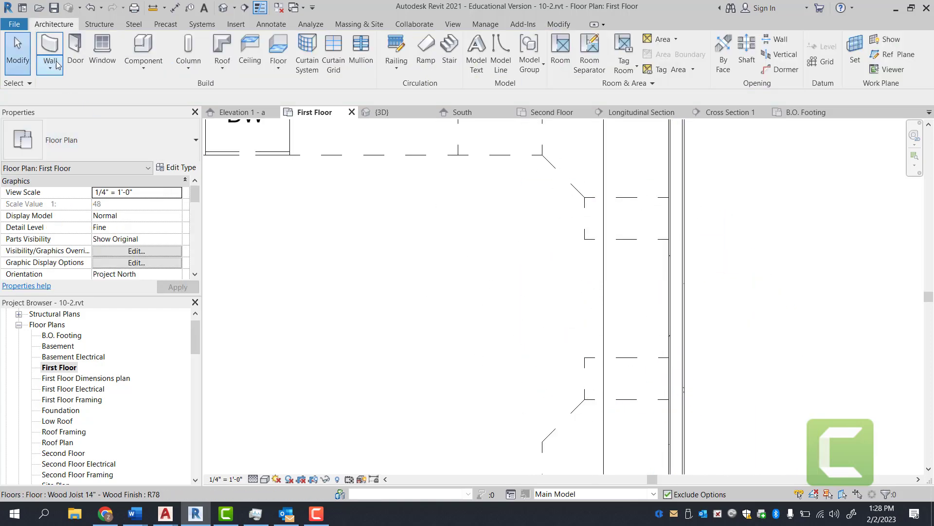
- Check the gap between the two 12" cabinets with a temporary aligned dimension, without keeping it
key("i")
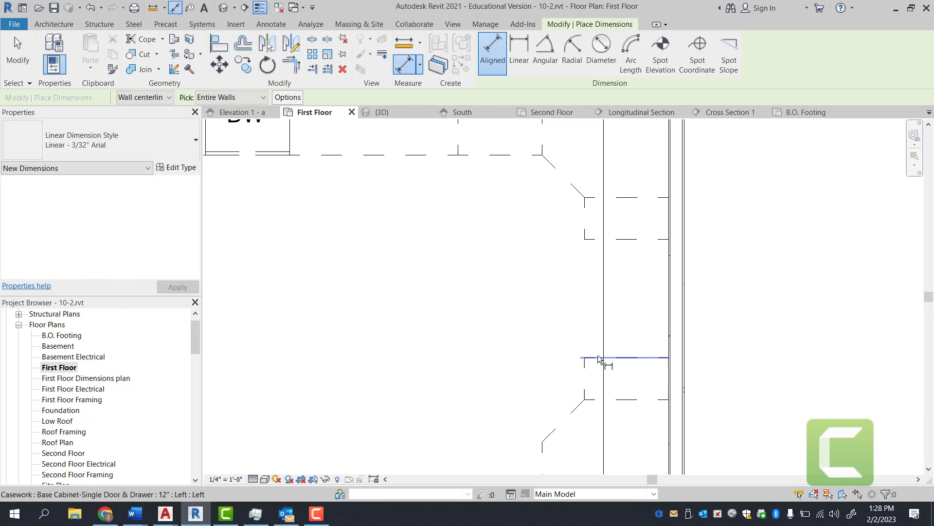
left_click(592, 239)
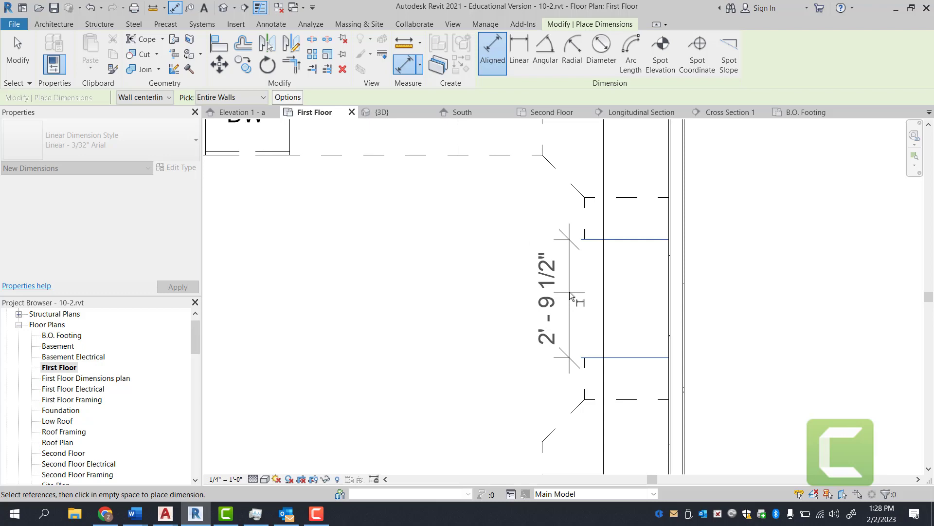
key("Escape")
key("Escape")
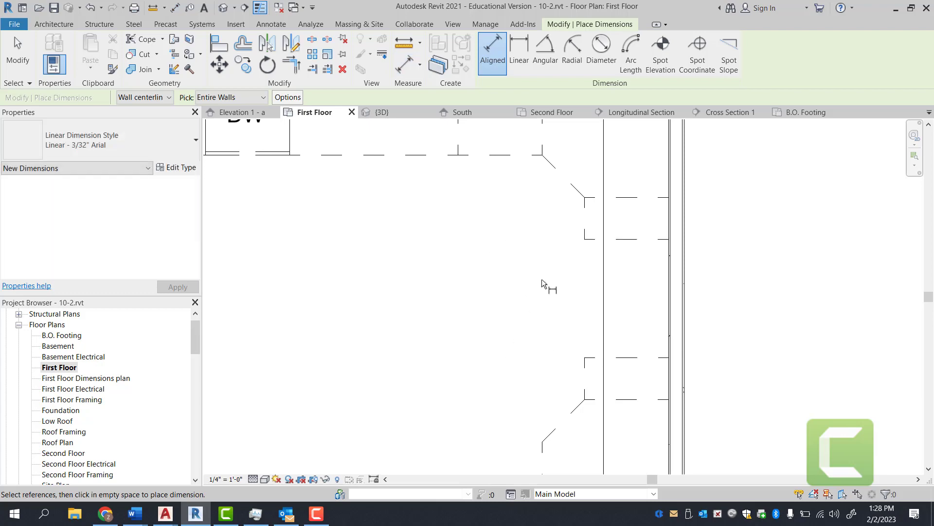
- Place a 12" Base Cabinet-Single Door & Drawer against the lower partition, rotated and adjoining the left side of the lower corner cabinet
scroll(542, 279, "down", 3)
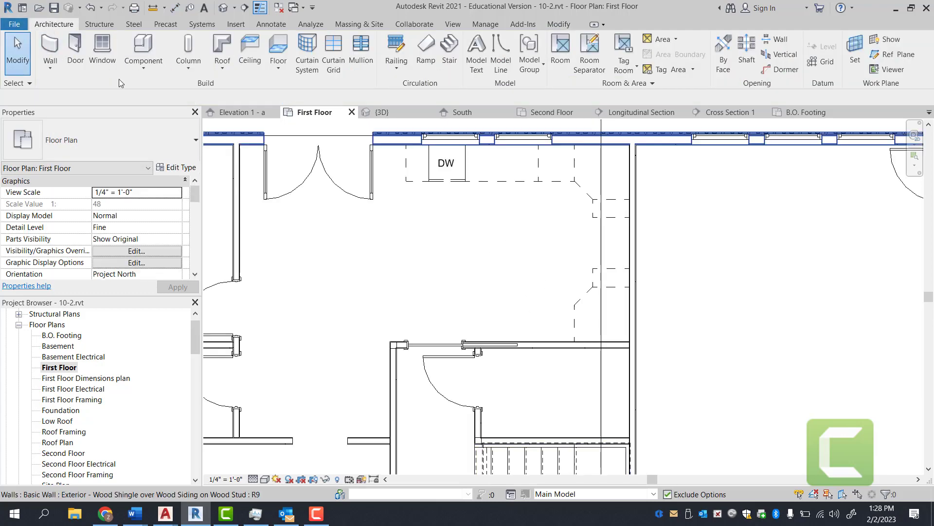
left_click(143, 49)
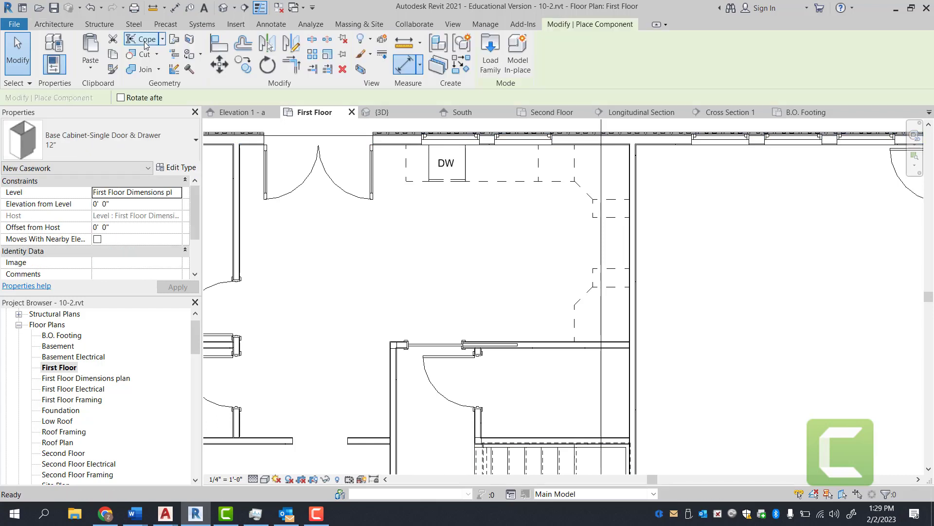
left_click(166, 147)
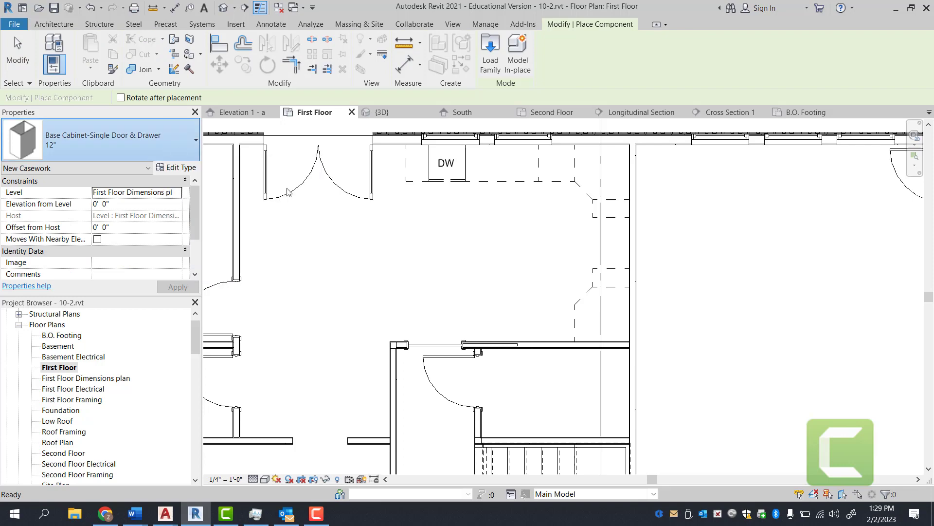
scroll(582, 340, "up", 2)
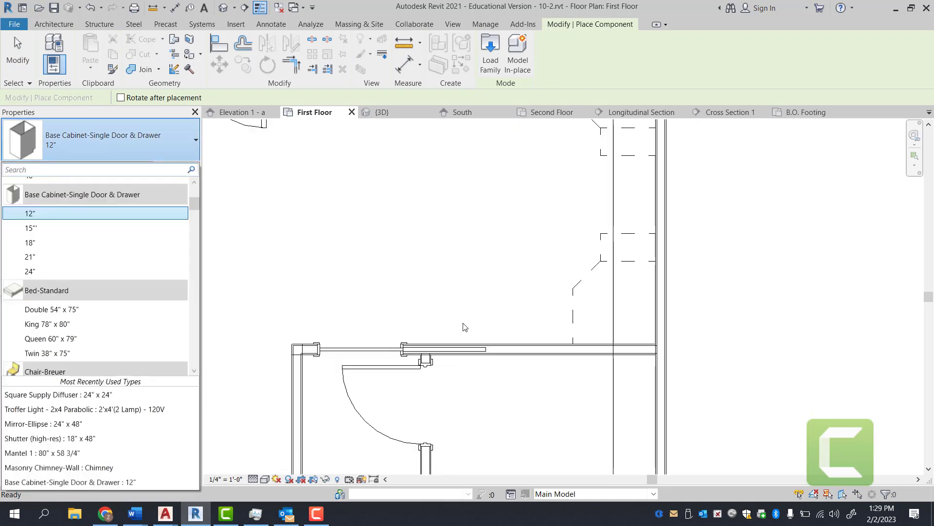
left_click(68, 217)
scroll(559, 321, "up", 2)
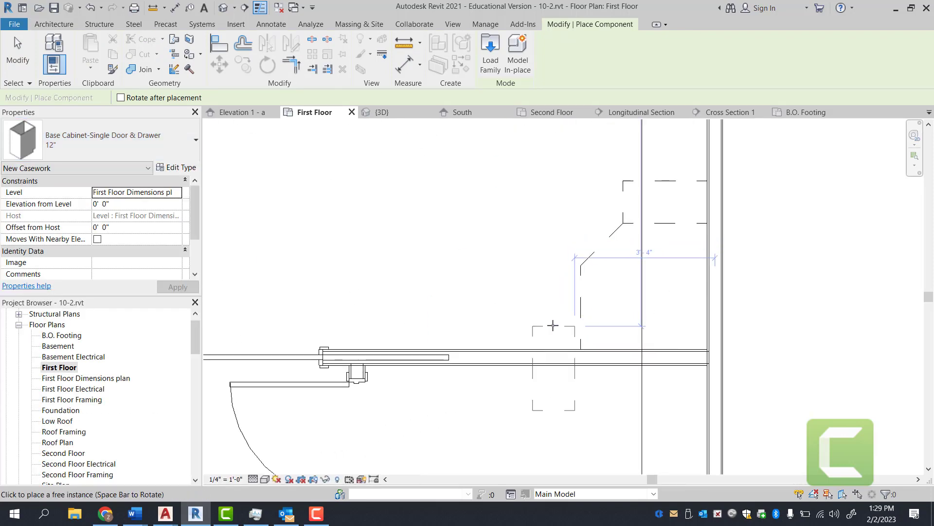
key("space")
key("space")
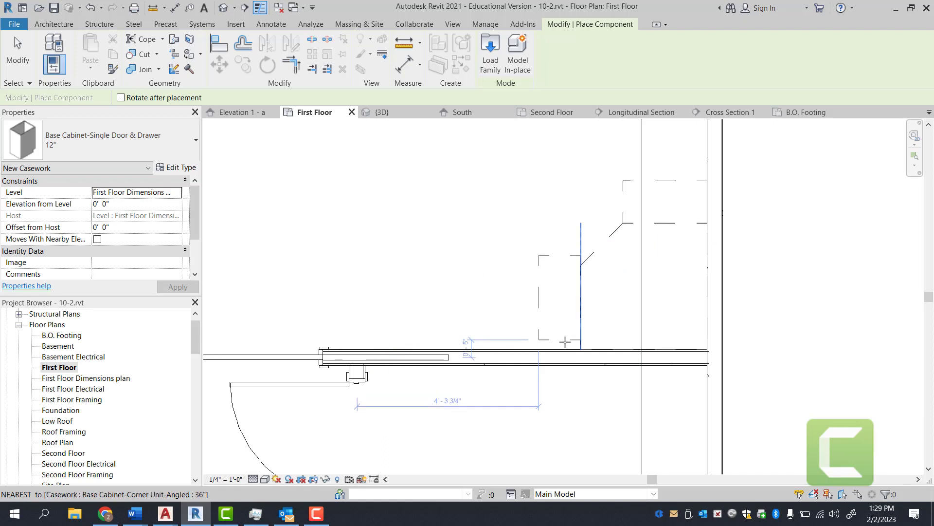
left_click(563, 346)
key("Escape")
key("Escape")
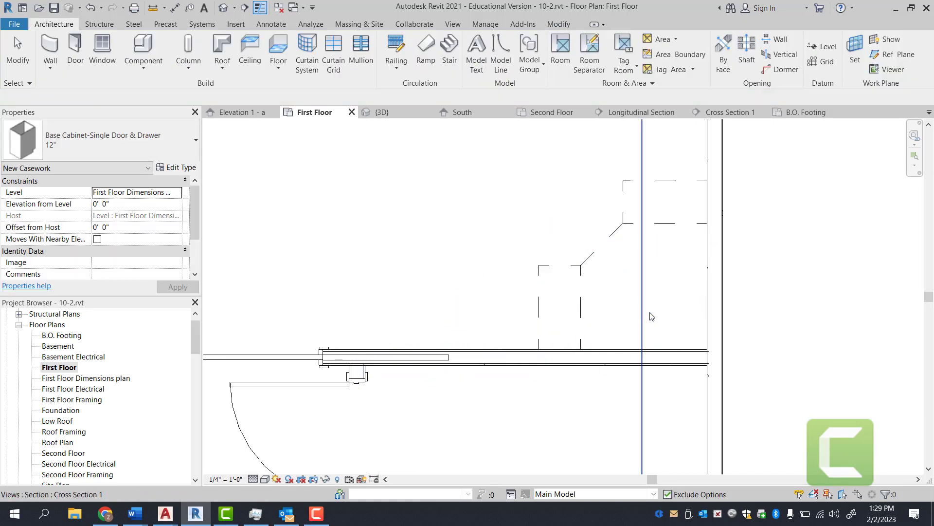
- Place a 35" x 32" RH Refrigerator against the lower partition, on the left side of the 12" base cabinet
scroll(652, 316, "down", 2)
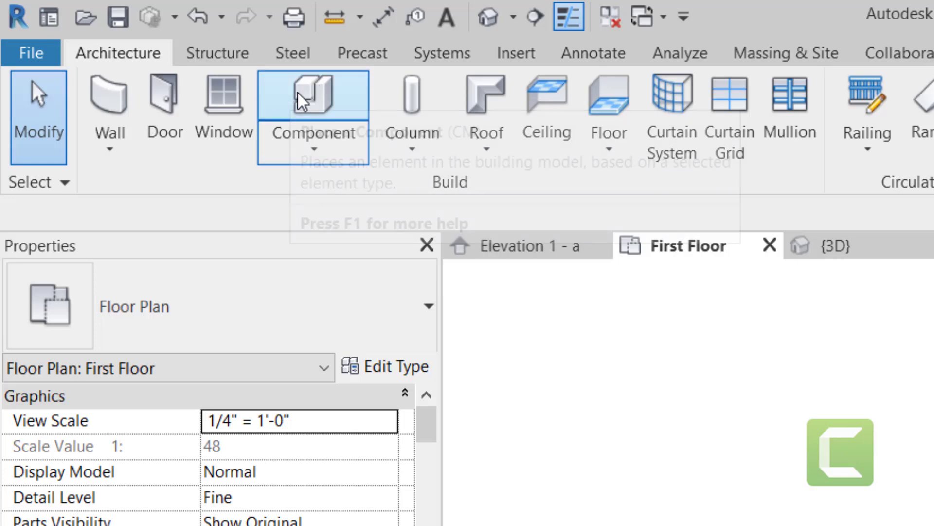
left_click(314, 102)
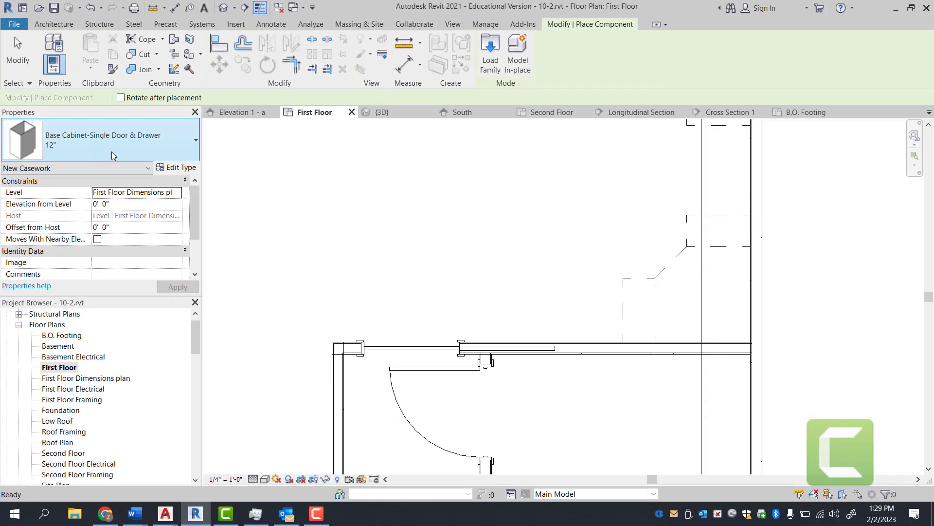
left_click(135, 176)
scroll(94, 234, "down", 10)
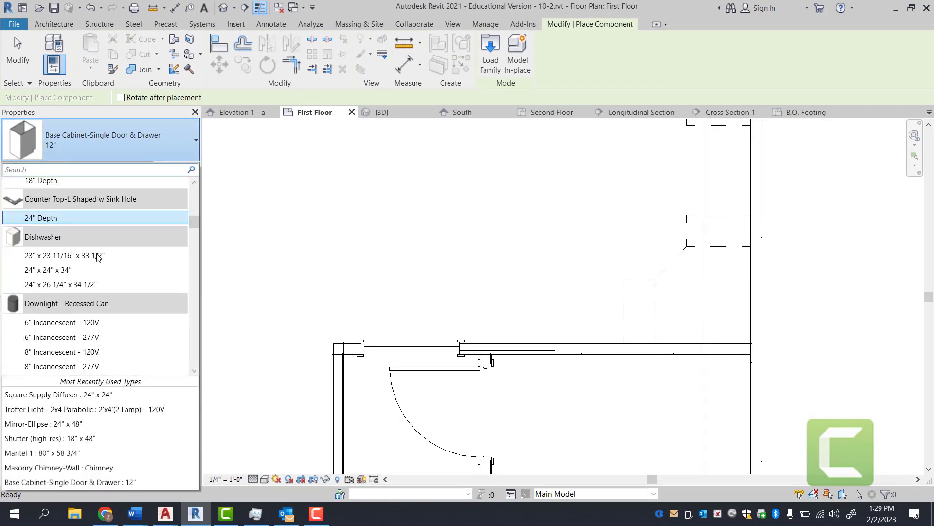
scroll(98, 257, "up", 2)
scroll(97, 262, "down", 9)
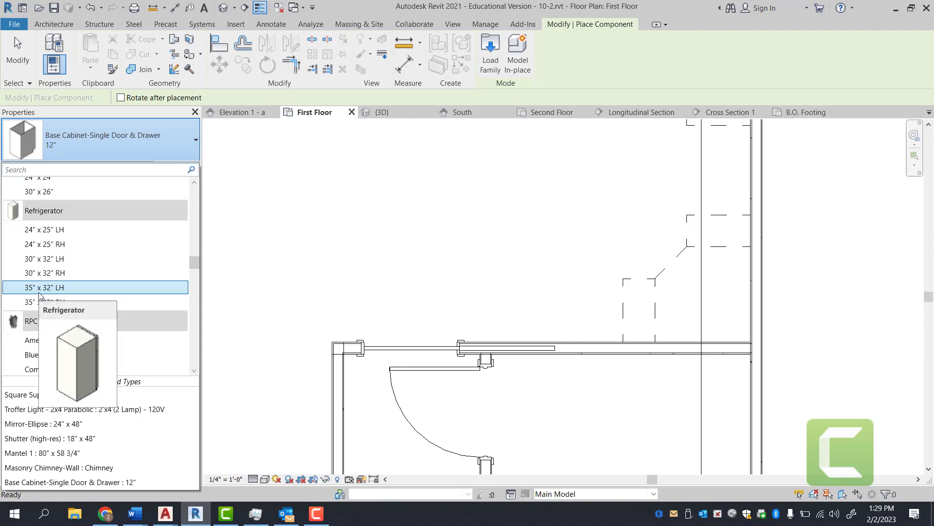
left_click(47, 302)
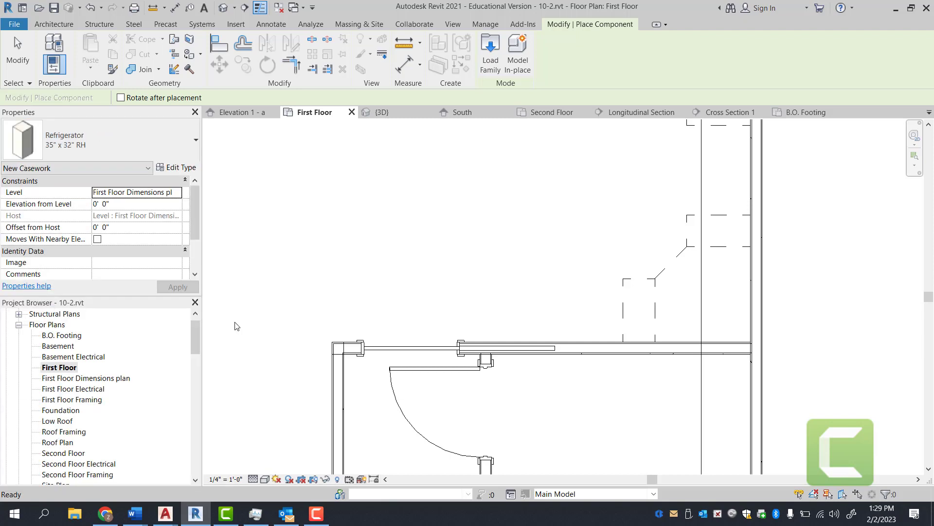
scroll(613, 316, "up", 2)
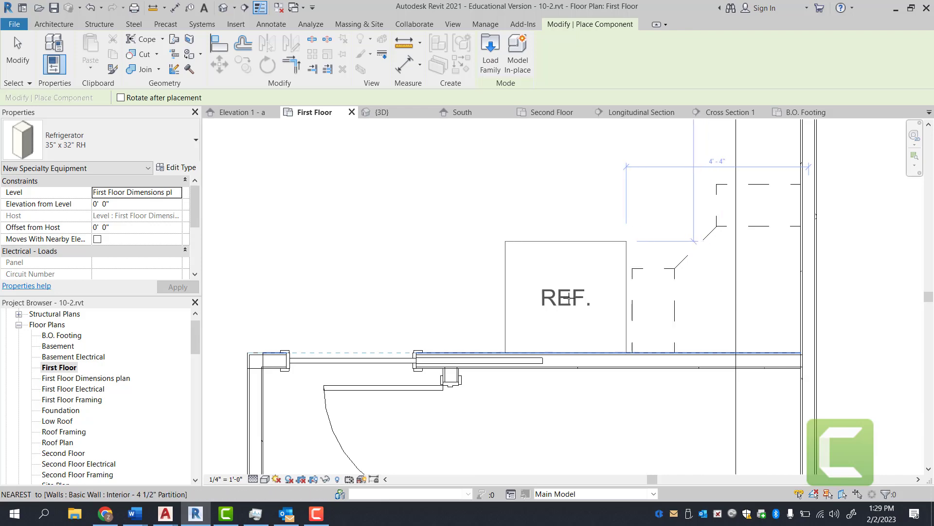
left_click(567, 298)
scroll(539, 279, "down", 3)
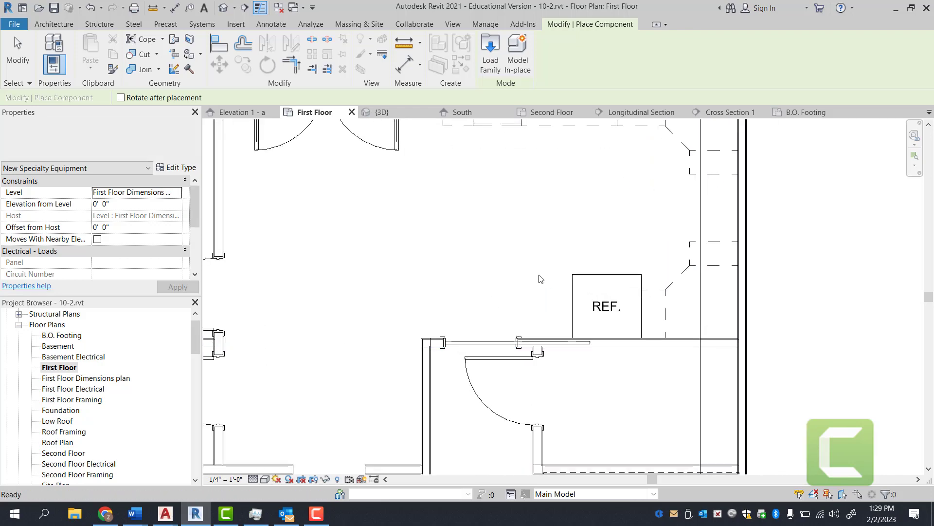
scroll(540, 279, "up", 1)
key("Escape")
key("Escape")
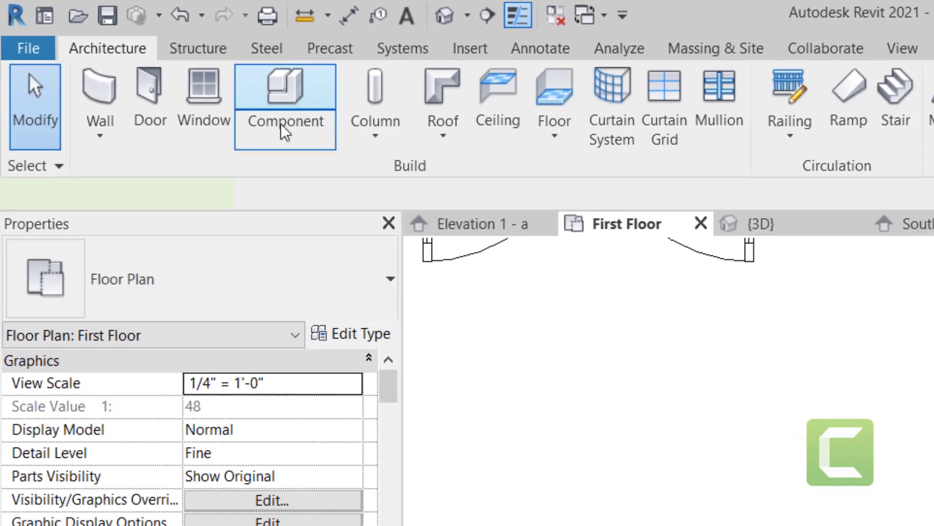
- Place an 18" Base Cabinet-Single Door & Drawer against the lower partition, adjoining the left side of the refrigerator
left_click(242, 88)
left_click(168, 239)
scroll(83, 226, "up", 15)
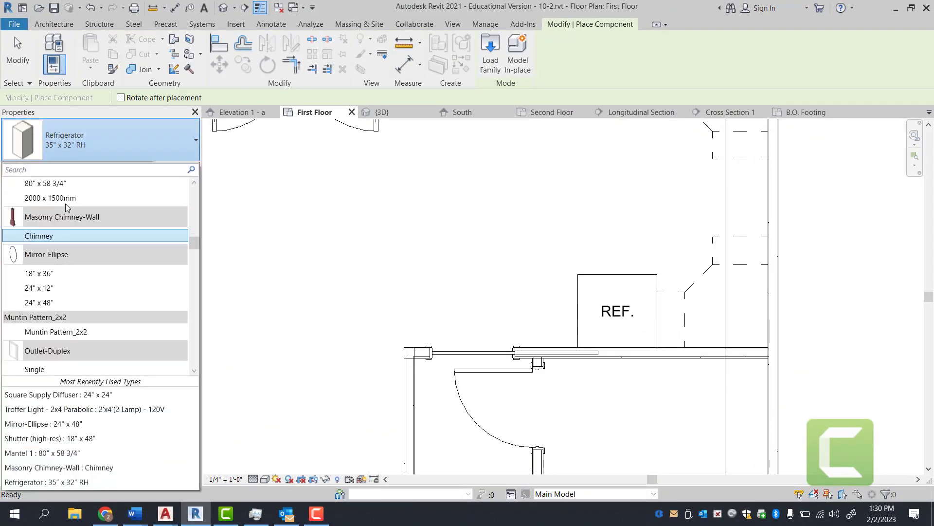
scroll(89, 221, "up", 2)
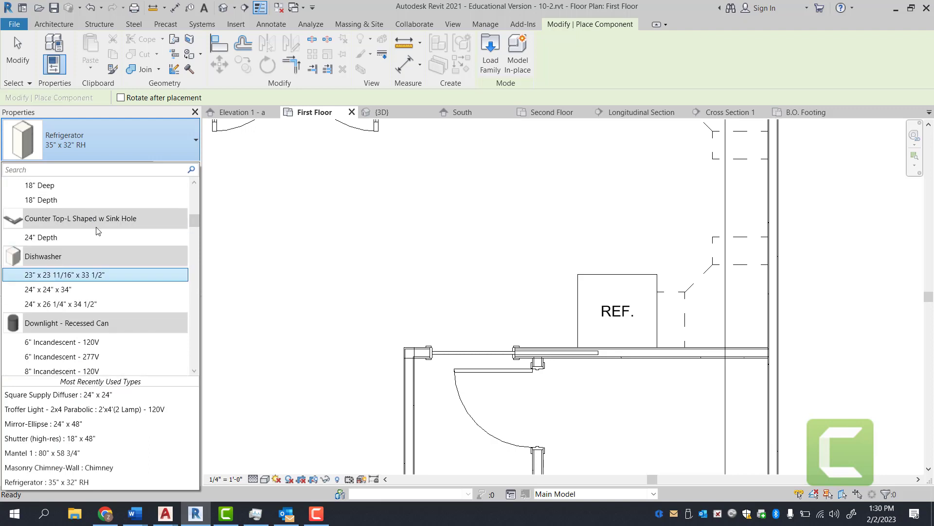
left_click(89, 222)
scroll(569, 324, "up", 2)
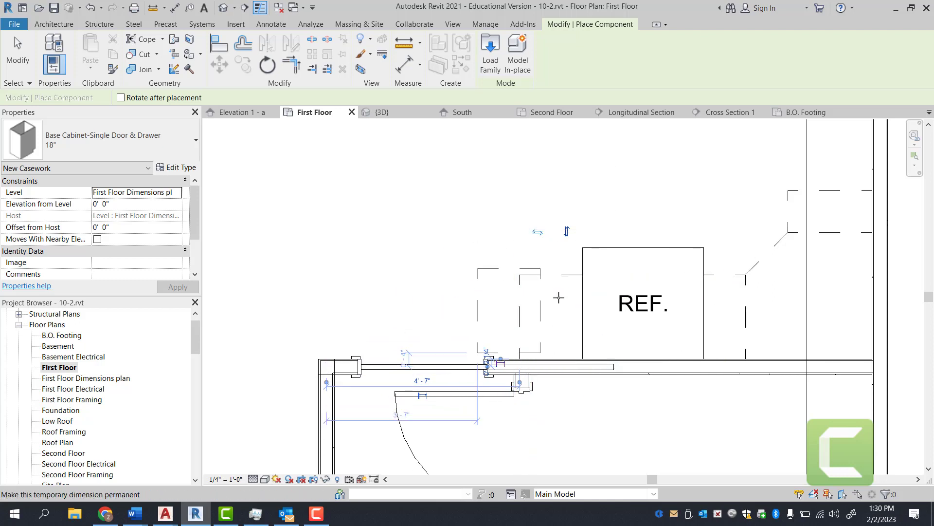
left_click(550, 358)
key("Escape")
key("Escape")
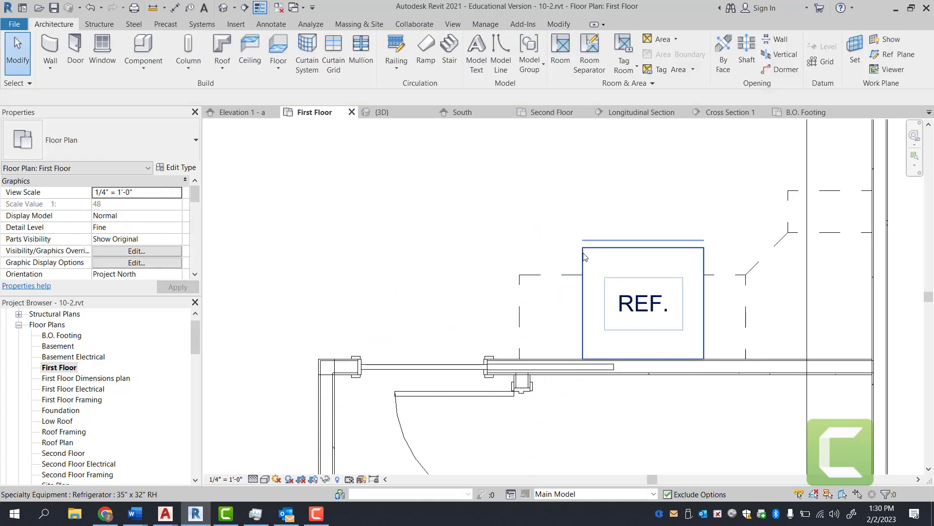
- Examine the kitchen cabinets and appliances in the 3D view from another corner, and return to the First Floor plan
scroll(539, 286, "down", 5)
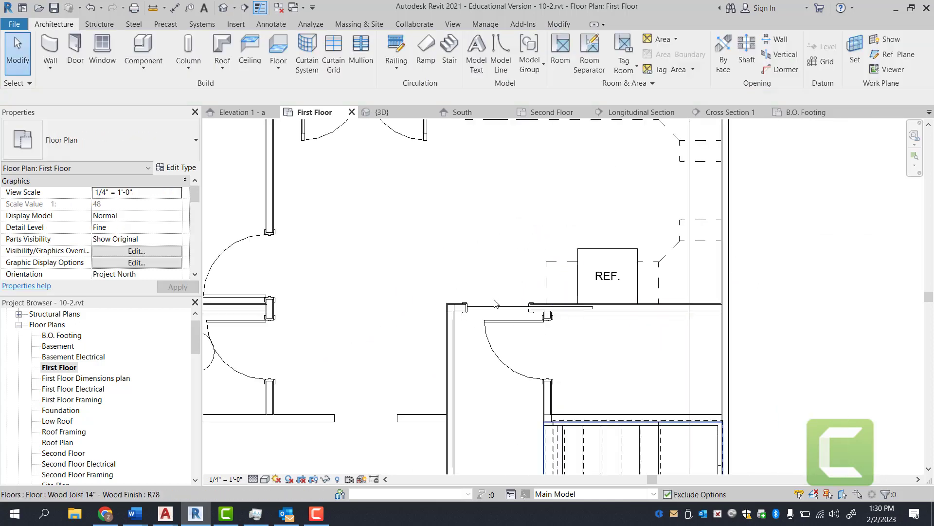
scroll(462, 159, "up", 1)
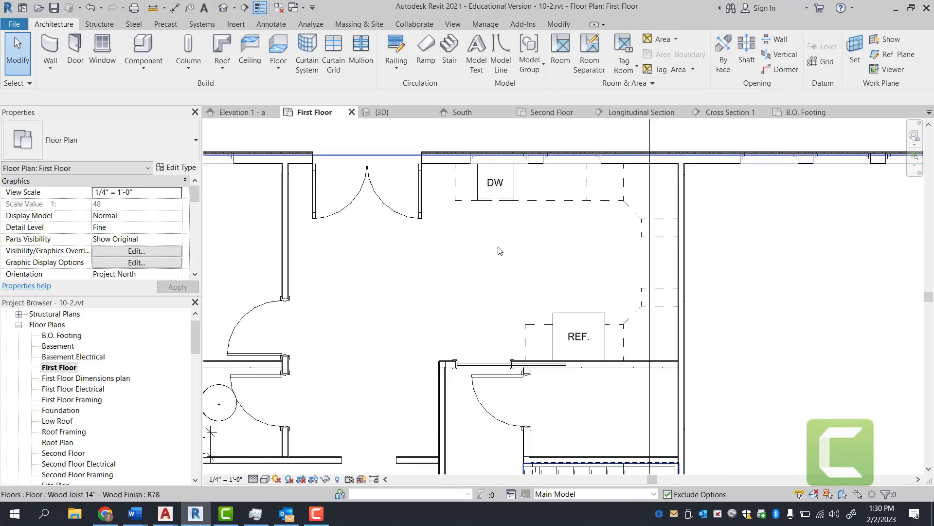
left_click(389, 113)
scroll(646, 287, "down", 4)
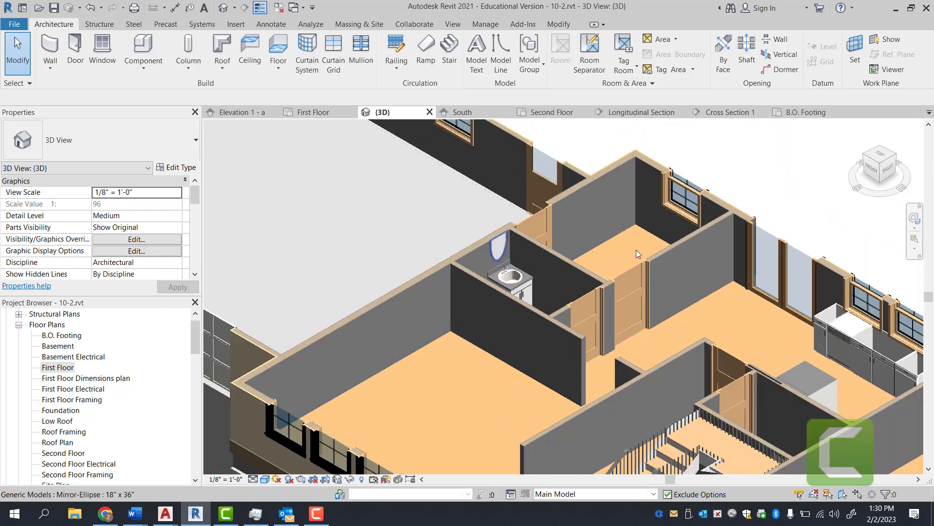
left_click(866, 159)
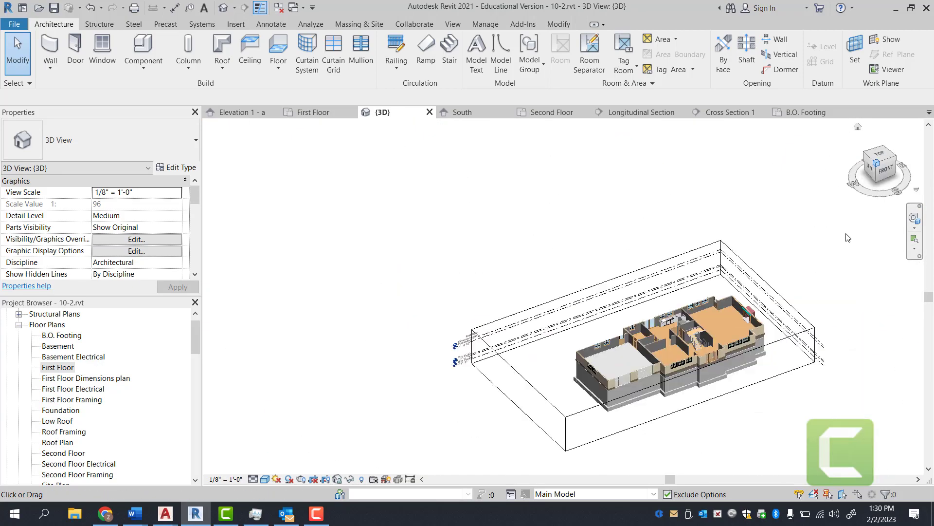
scroll(565, 268, "up", 10)
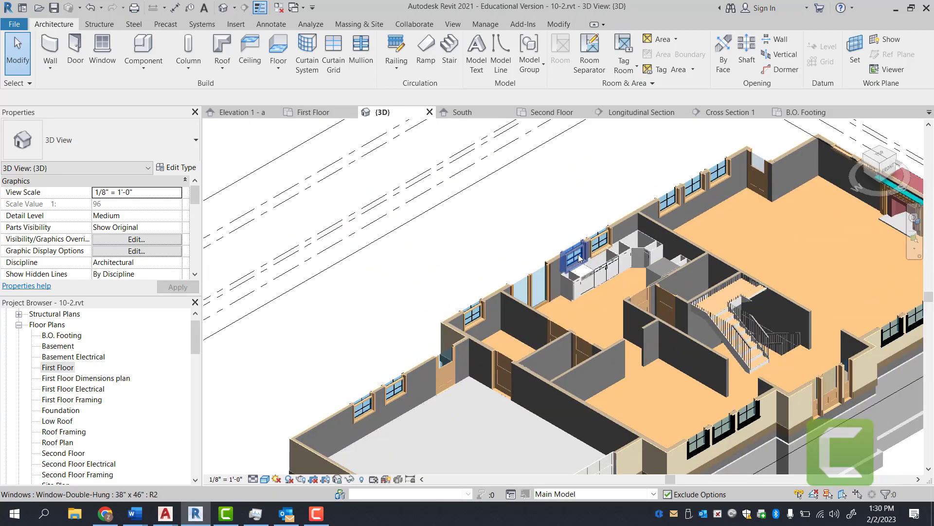
scroll(780, 290, "up", 2)
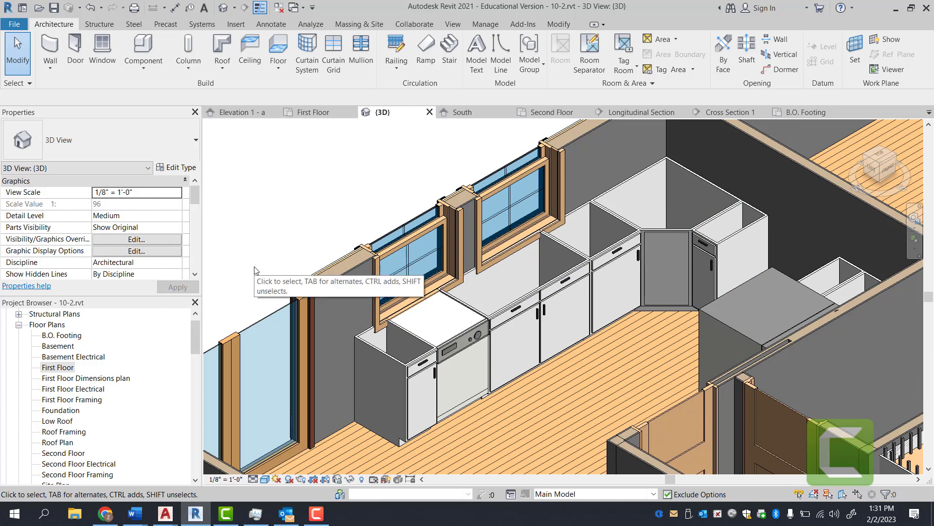
double_click(59, 368)
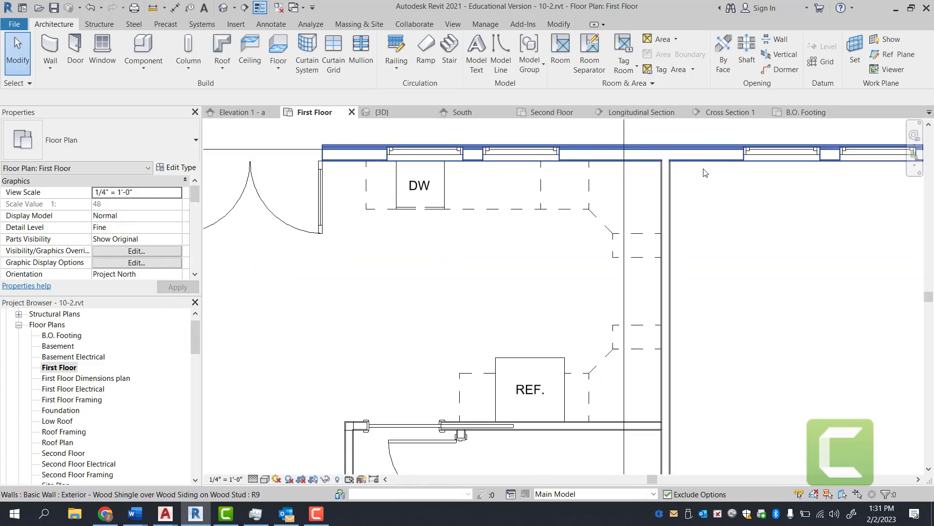
- Look through the loaded component types, from closet shelves to dishwashers and dryers, without placing anything
scroll(624, 214, "up", 2)
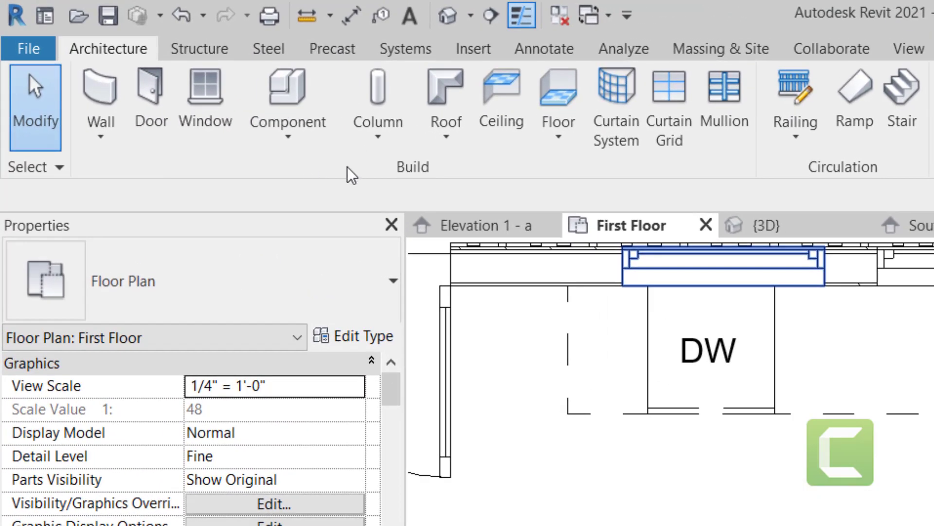
left_click(285, 104)
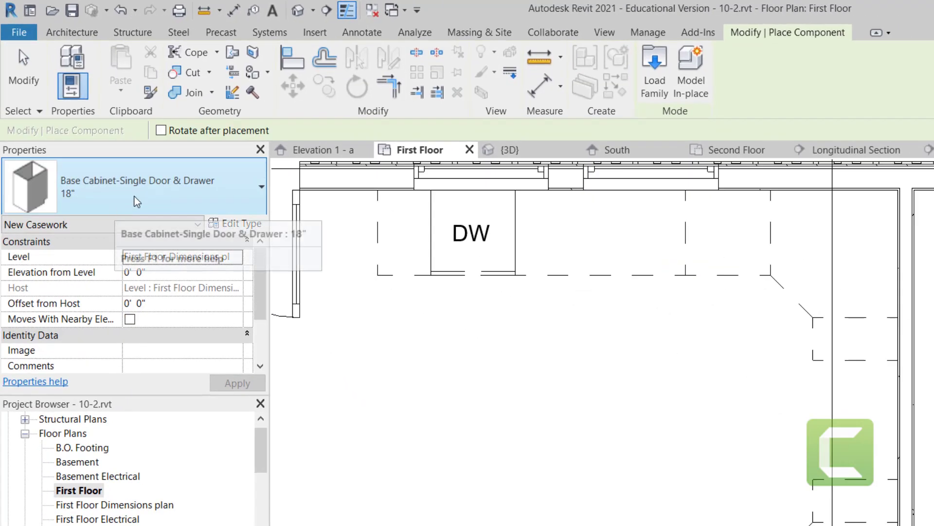
left_click(137, 201)
scroll(114, 309, "down", 3)
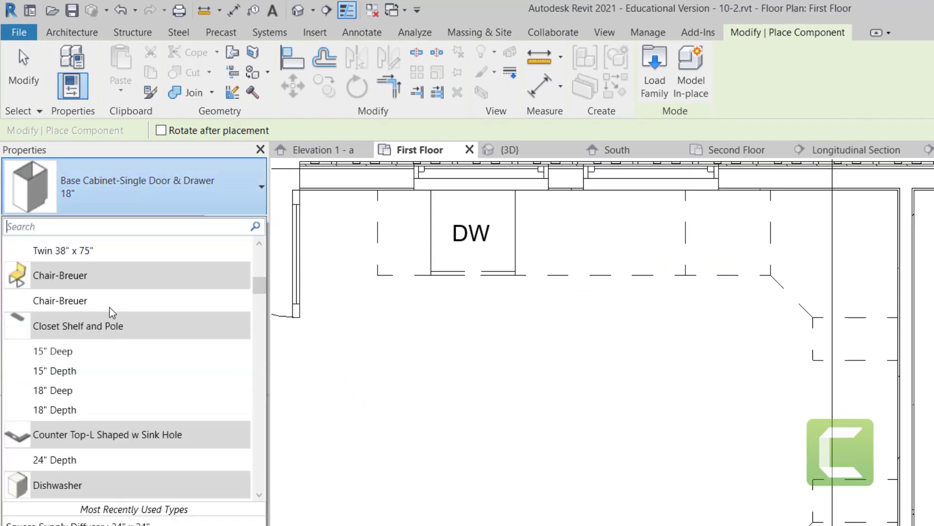
scroll(113, 316, "down", 2)
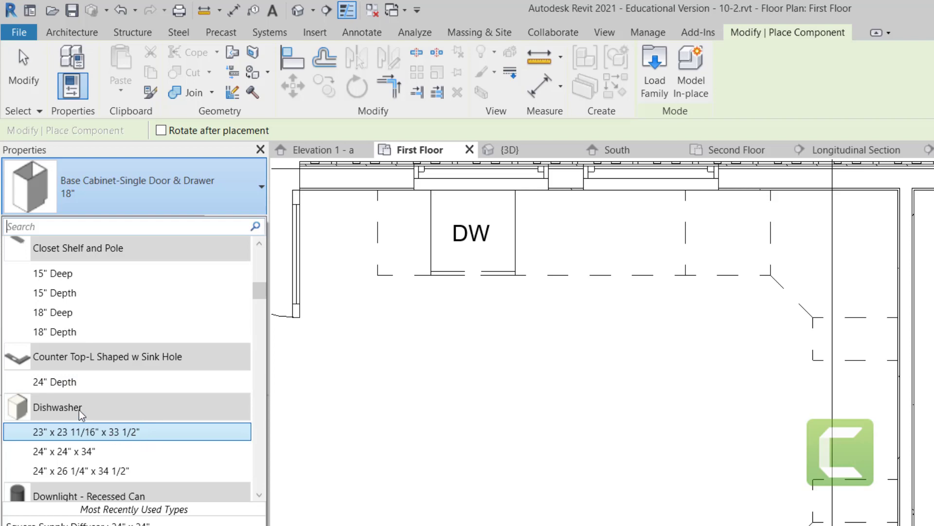
scroll(125, 373, "down", 2)
scroll(190, 331, "down", 3)
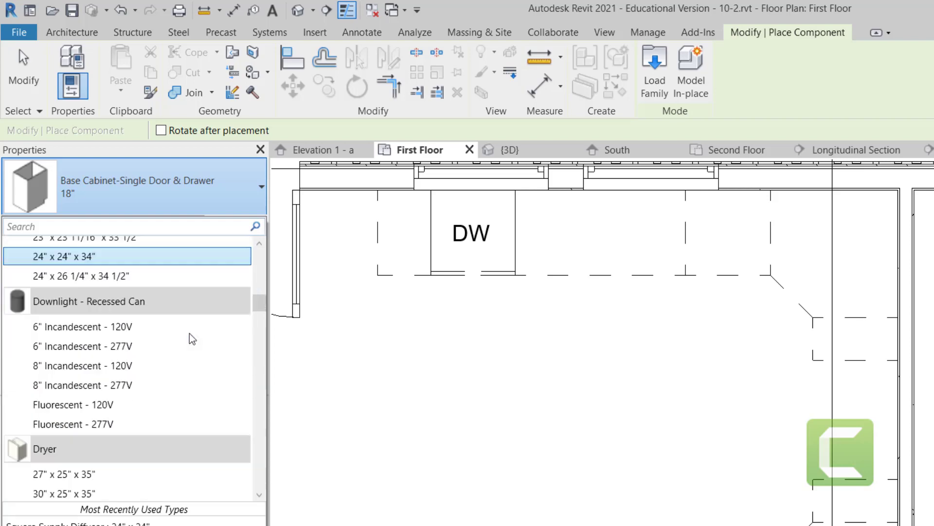
key("Escape")
key("Escape")
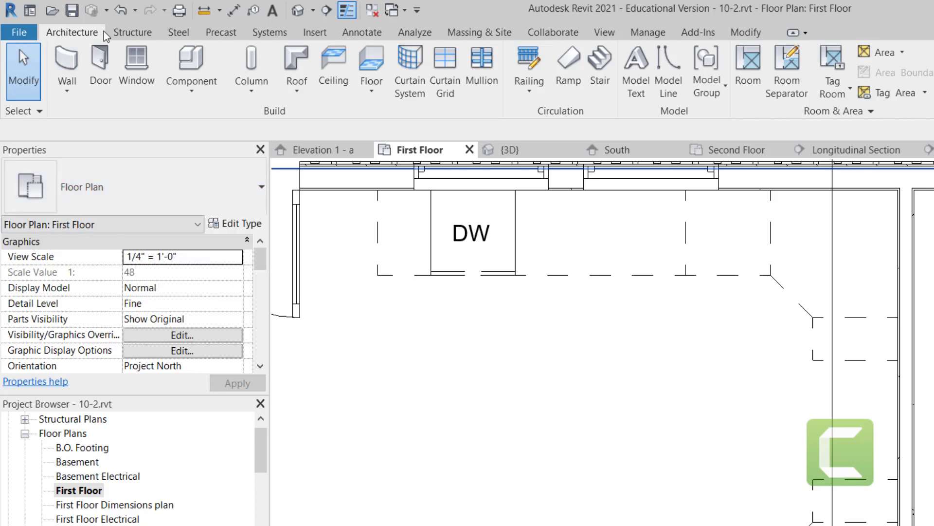
- Start loading a component family and open the Counter Tops folder under Casework in the English-Imperial library
left_click(203, 69)
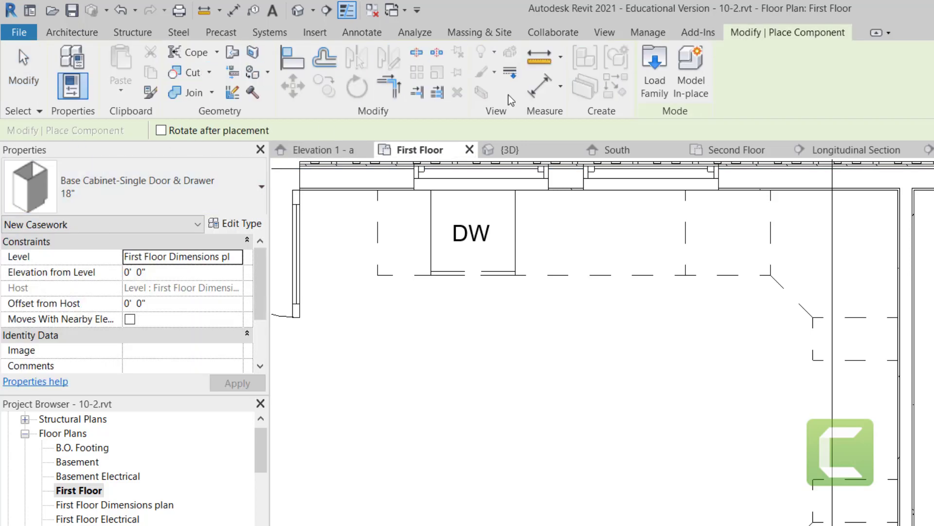
left_click(654, 77)
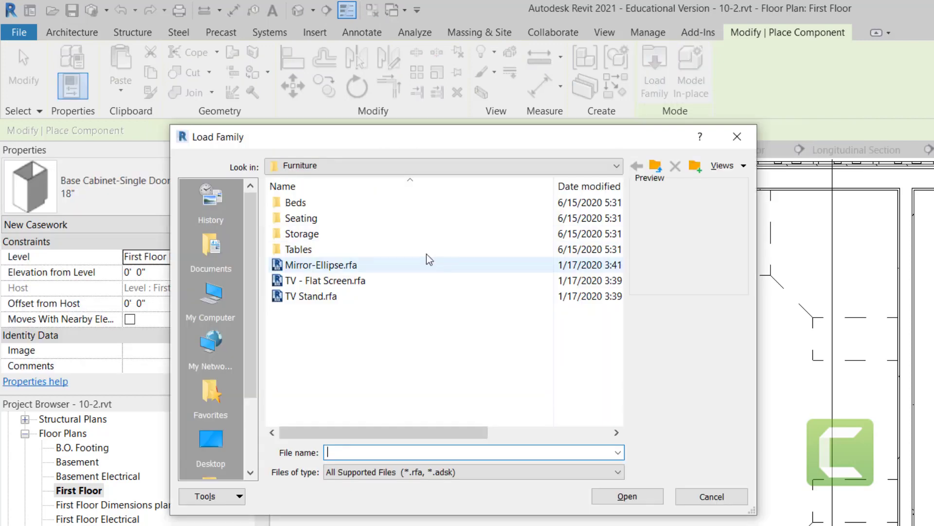
left_click(376, 164)
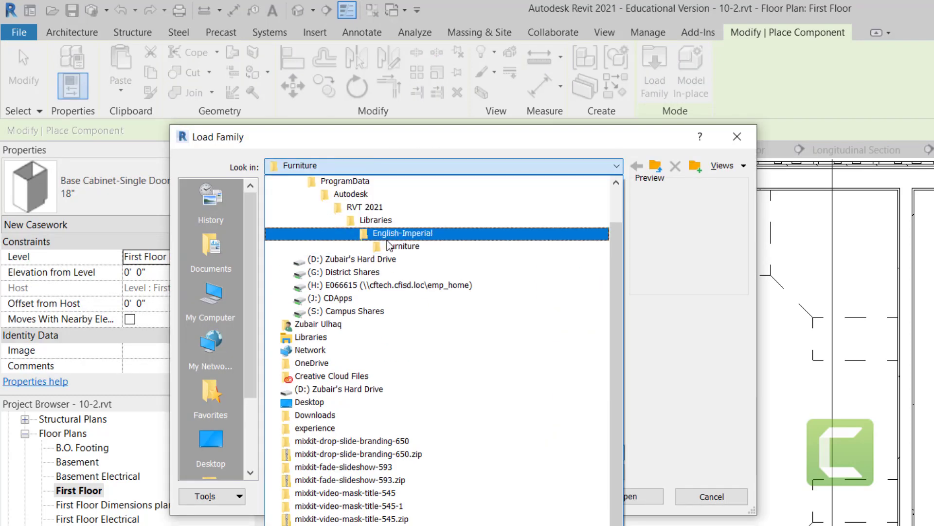
left_click(406, 233)
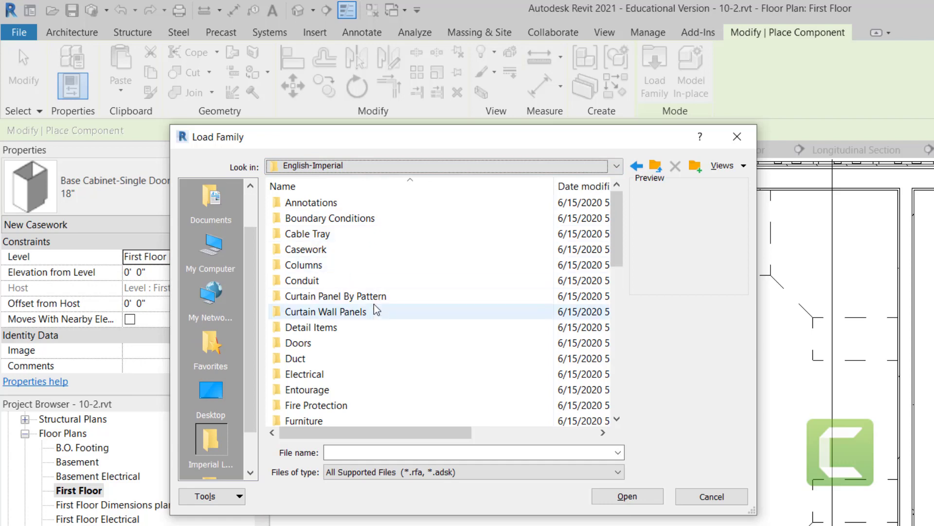
double_click(334, 249)
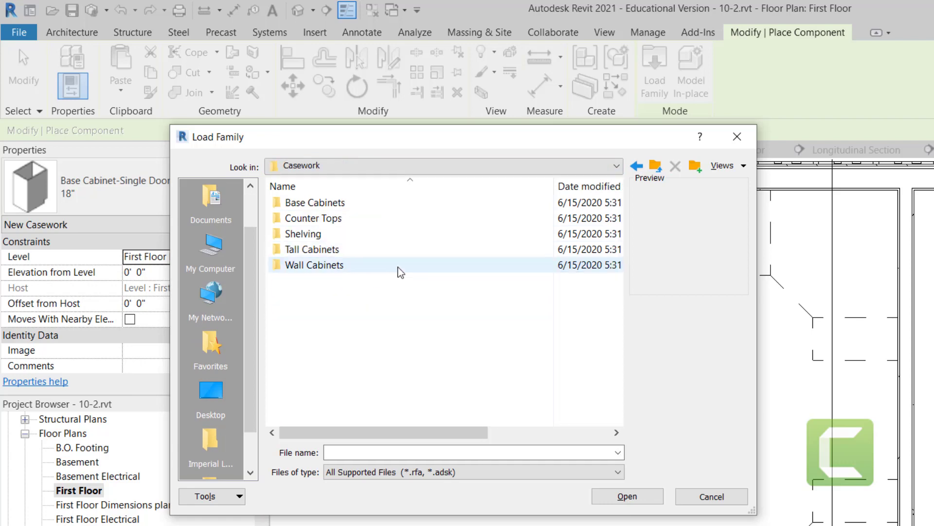
double_click(343, 219)
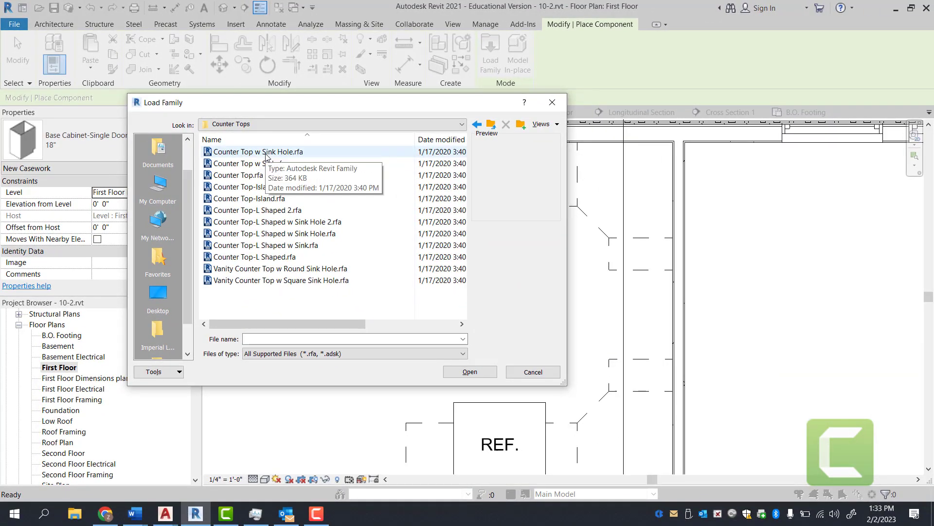
- Preview the straight, island and L-shaped counter top families, and pick Counter Top-L Shaped w Sink Hole 2.rfa
left_click(270, 152)
left_click(270, 165)
left_click(270, 176)
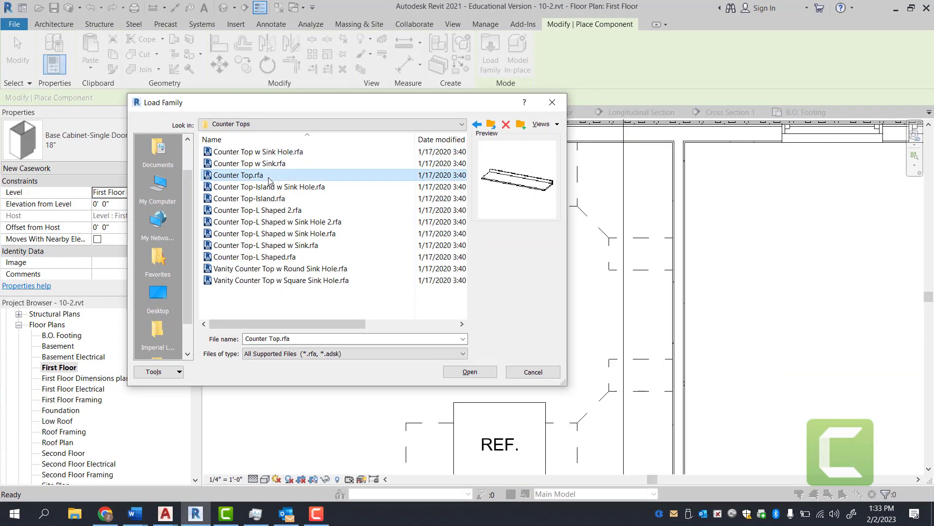
left_click(262, 188)
left_click(266, 211)
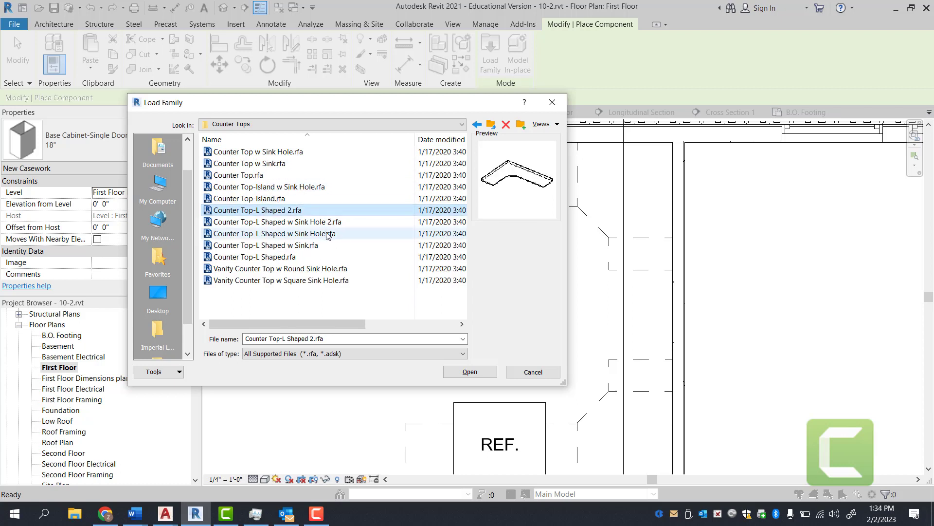
left_click(296, 223)
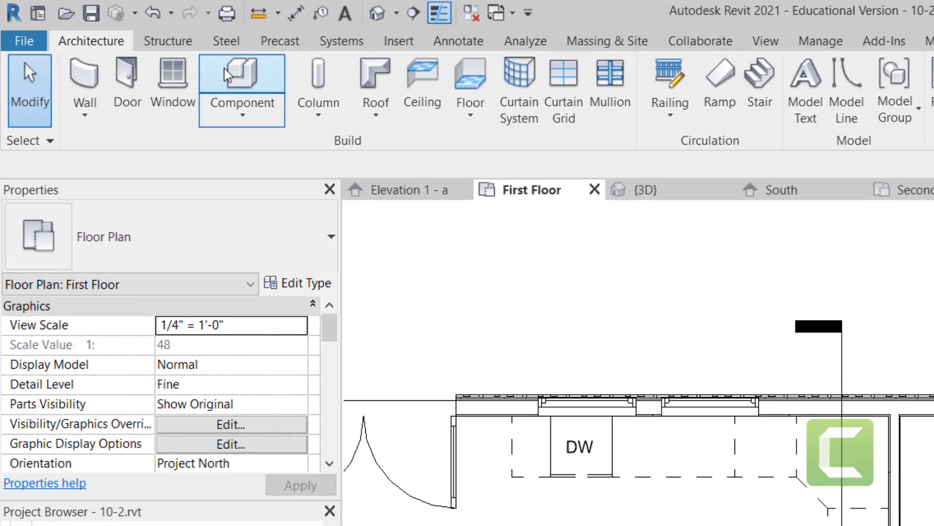
- Load the Counter Top-L Shaped 2.rfa family from the Counter Tops folder, and leave the command without placing it
left_click(229, 76)
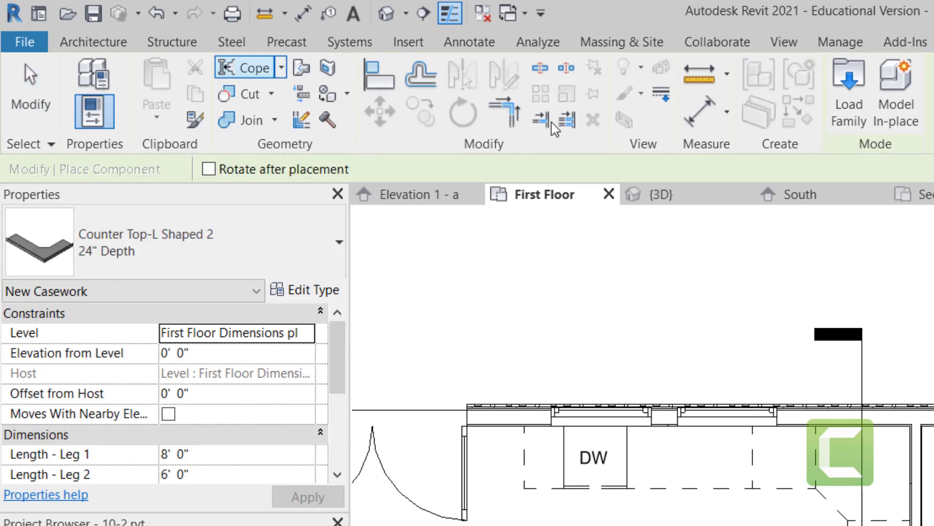
left_click(849, 106)
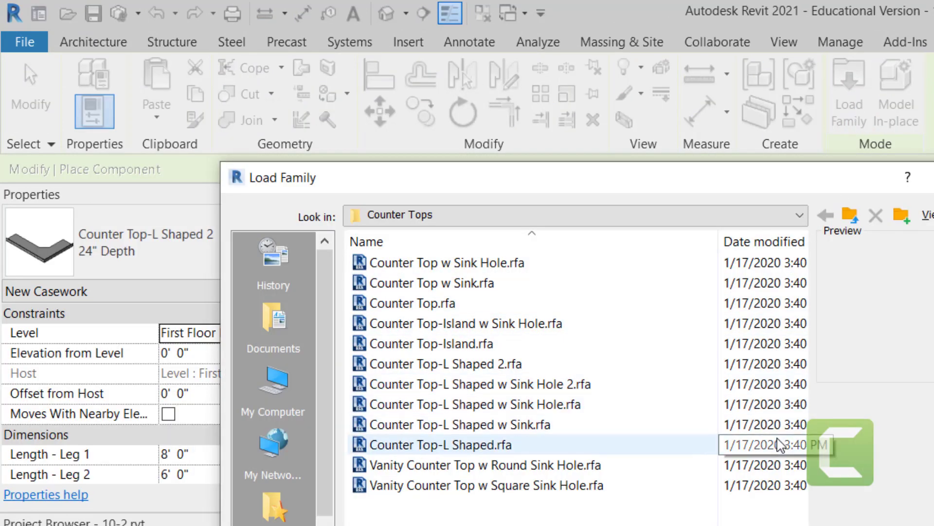
left_click(486, 369)
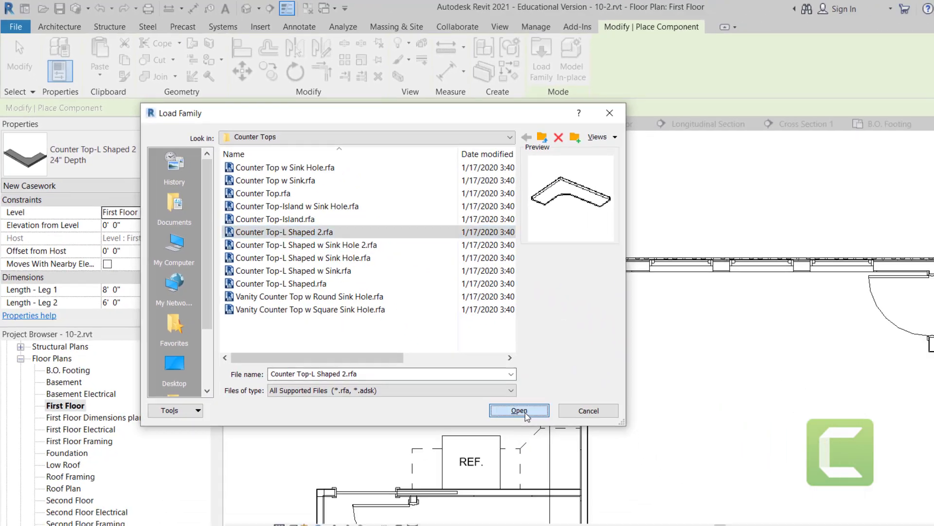
left_click(715, 525)
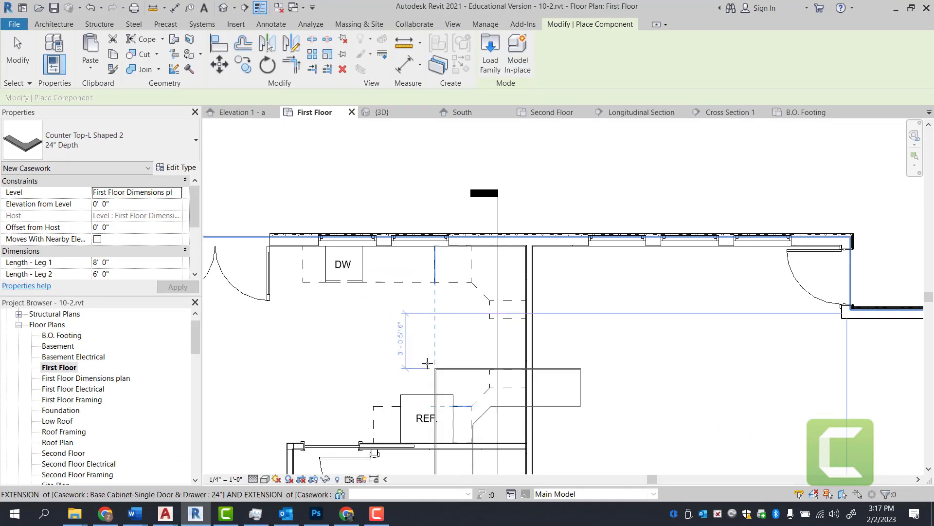
key("Escape")
key("Escape")
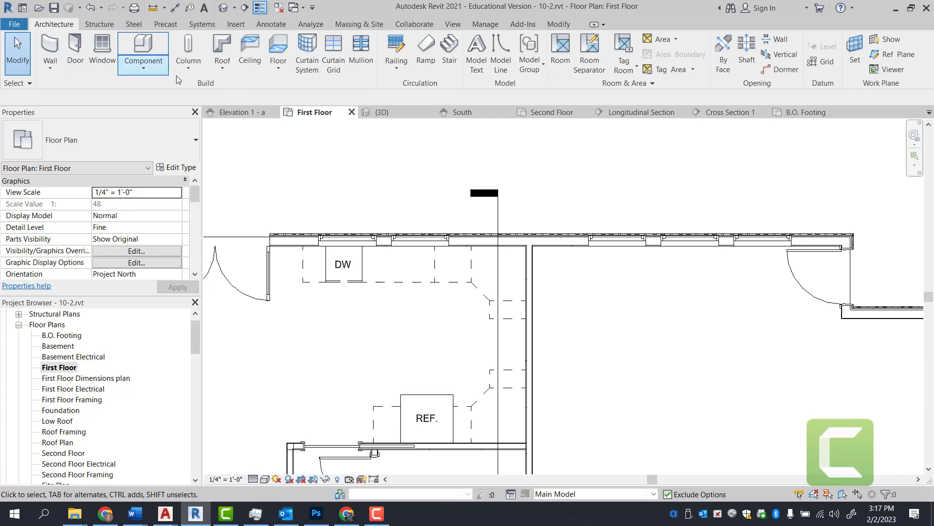
- Place a 24" Depth Counter Top-L Shaped w Sink Hole 2 in the open area of the first floor kitchen
left_click(142, 46)
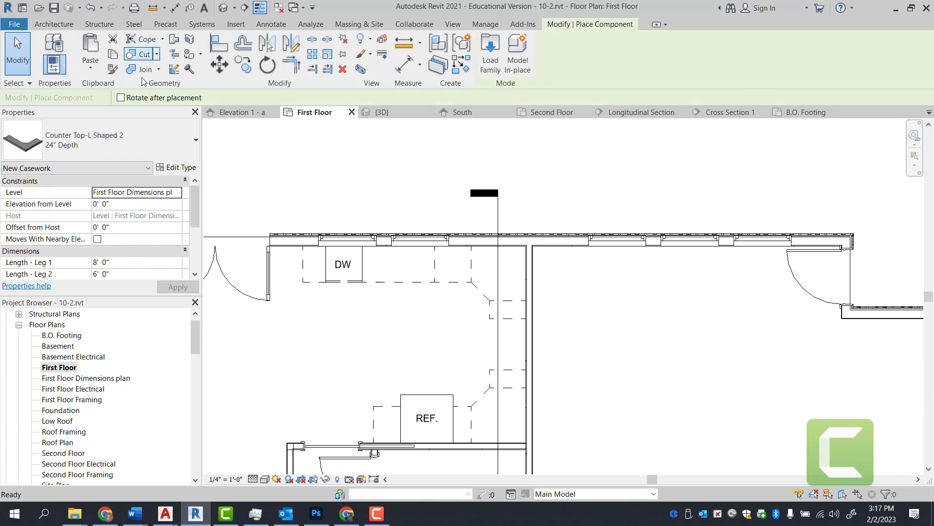
left_click(150, 151)
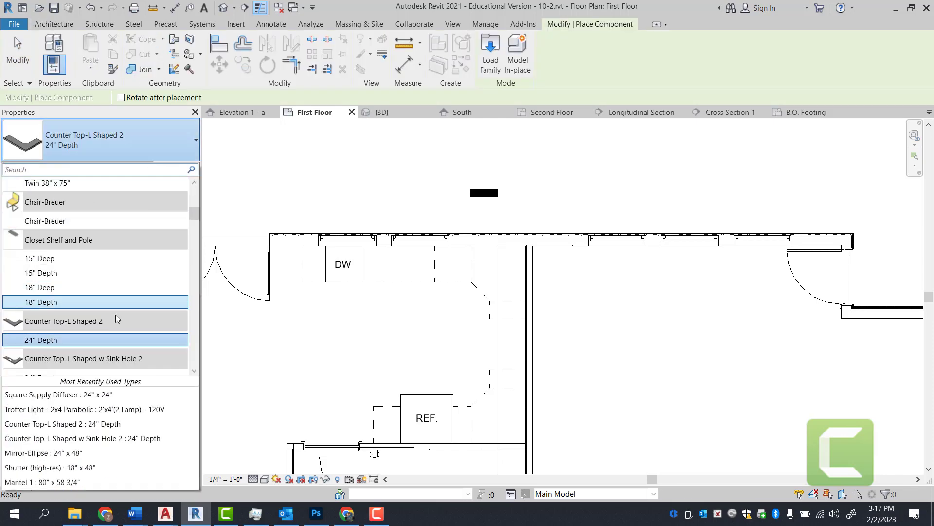
scroll(121, 321, "down", 2)
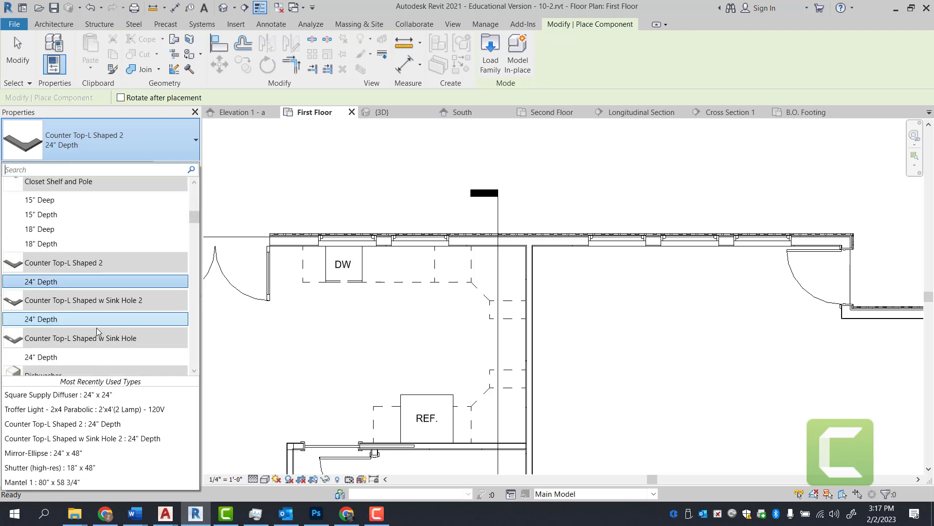
mouse_move(63, 322)
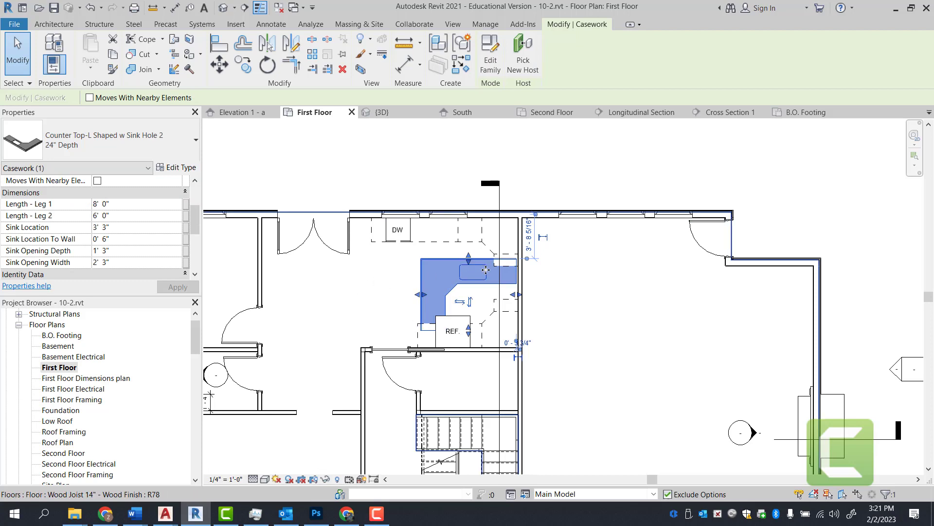
- Flip the L-shaped counter top horizontally so its corner is on the right and the sink leg extends left
scroll(482, 312, "up", 1)
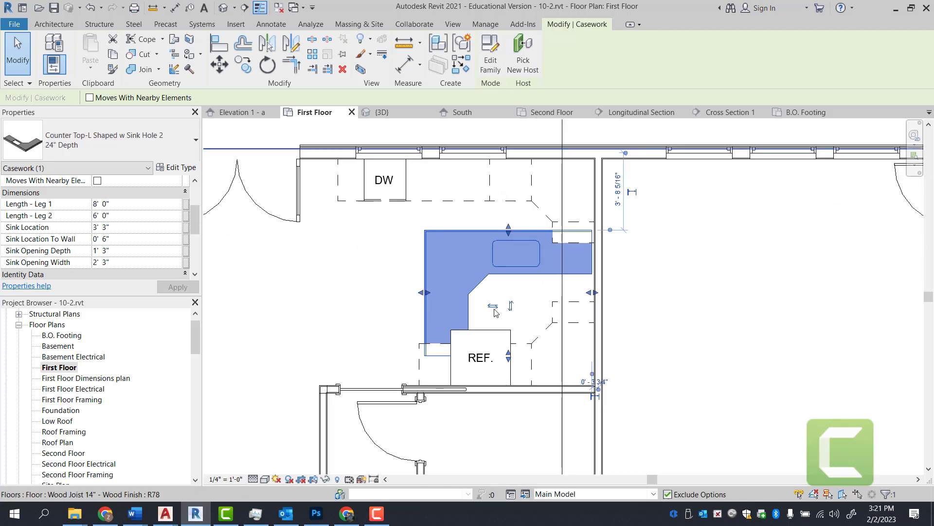
left_click(493, 307)
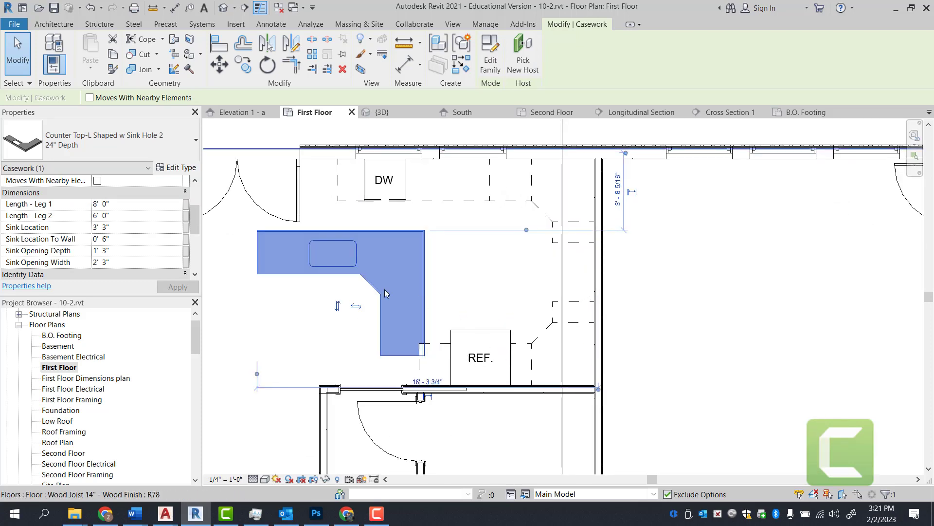
left_click(356, 306)
left_click(493, 307)
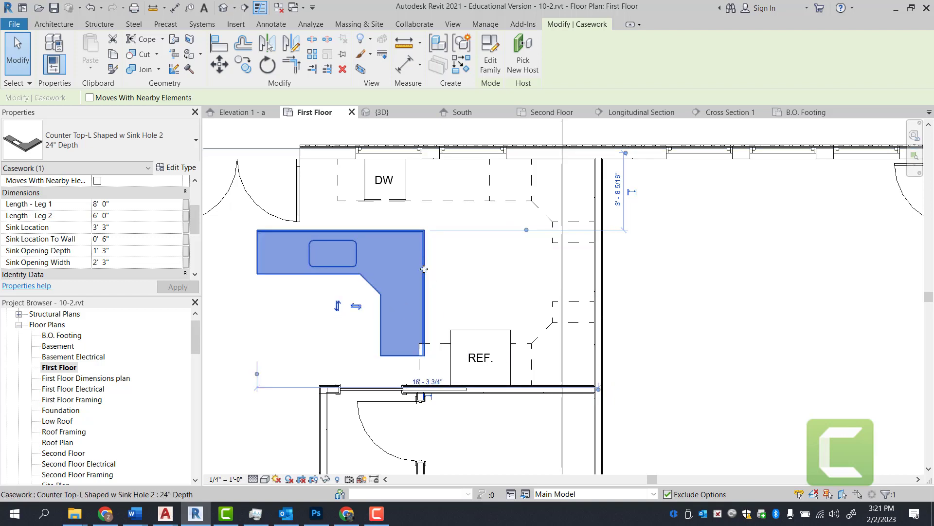
- Move the L-shaped counter top into the kitchen's upper right corner, against the exterior wall and the partition
left_click_drag(422, 273, 592, 204)
scroll(593, 204, "up", 7)
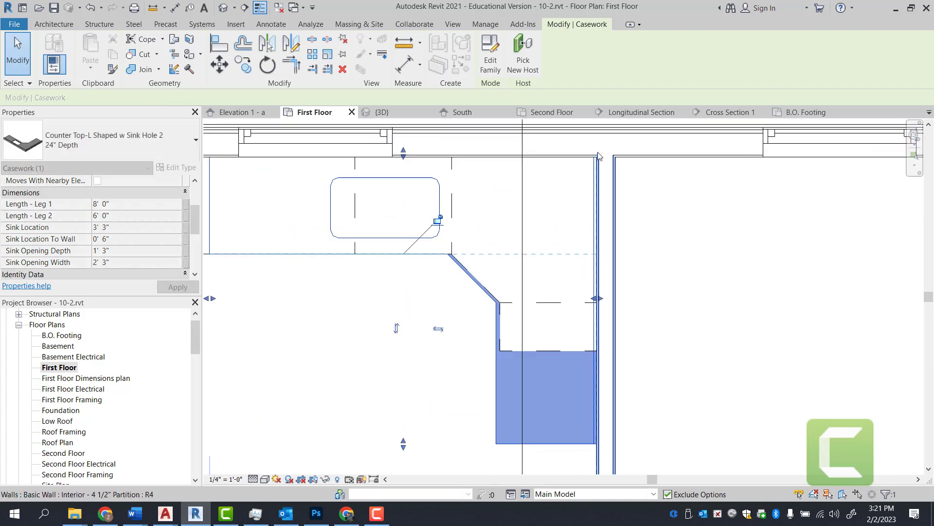
scroll(518, 183, "down", 2)
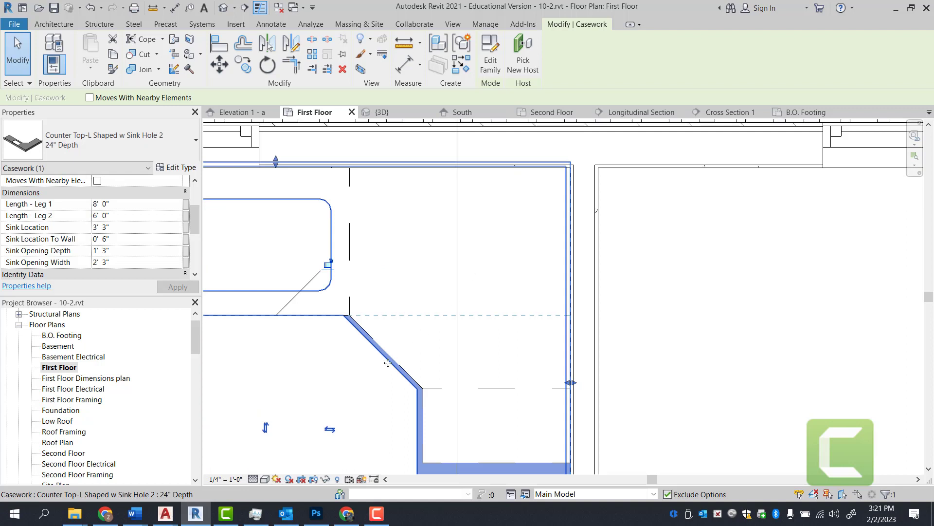
left_click_drag(388, 363, 418, 426)
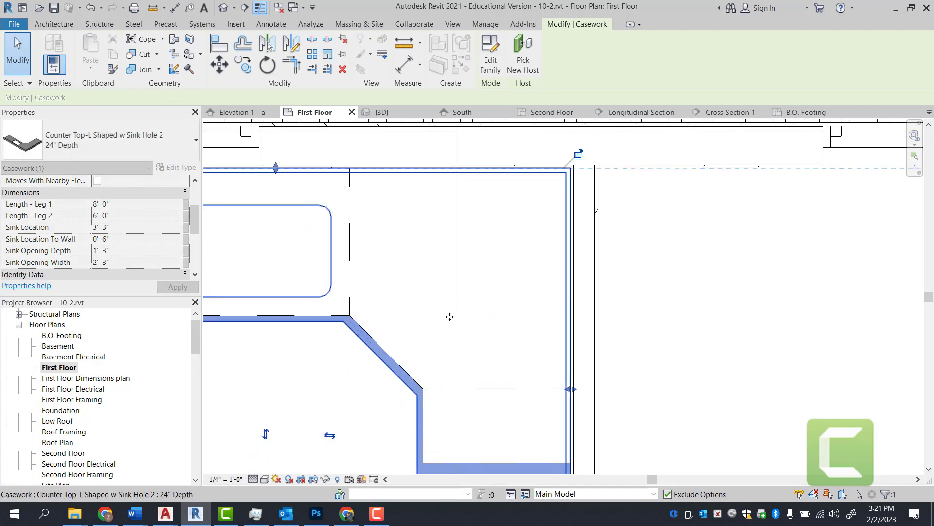
scroll(506, 278, "down", 2)
key("Escape")
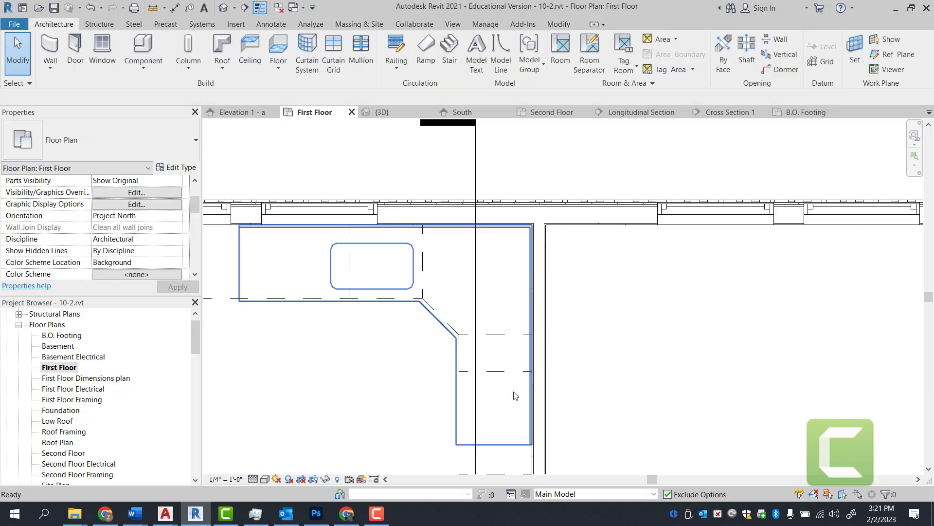
scroll(503, 287, "down", 1)
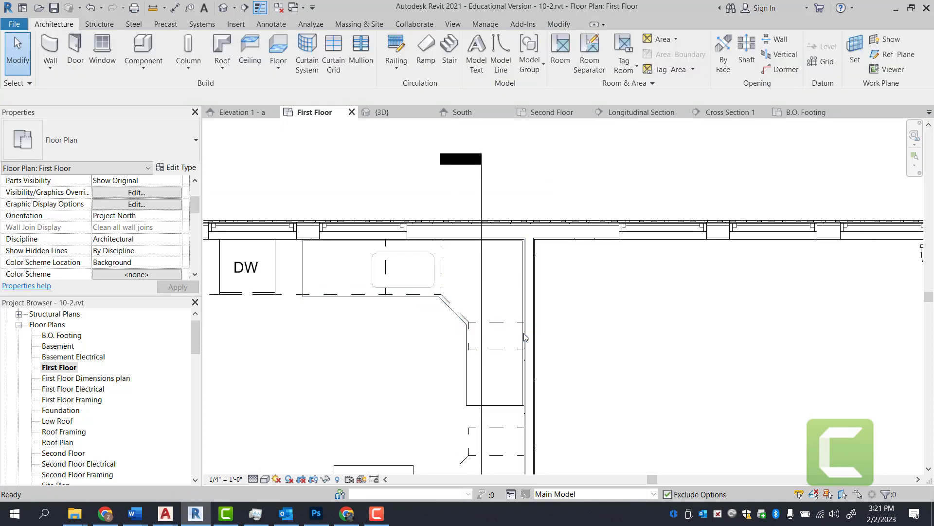
- Align the counter top's short leg with the lower edge of the right-wall cabinet and its long leg with the 15" base cabinet's left edge
key("a")
key("l")
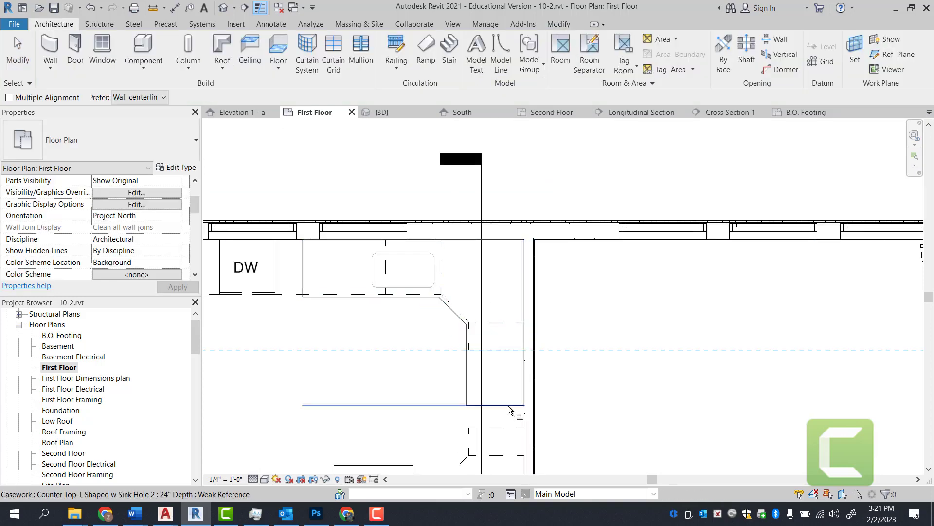
scroll(396, 358, "down", 1)
middle_click_drag(397, 359, 516, 354)
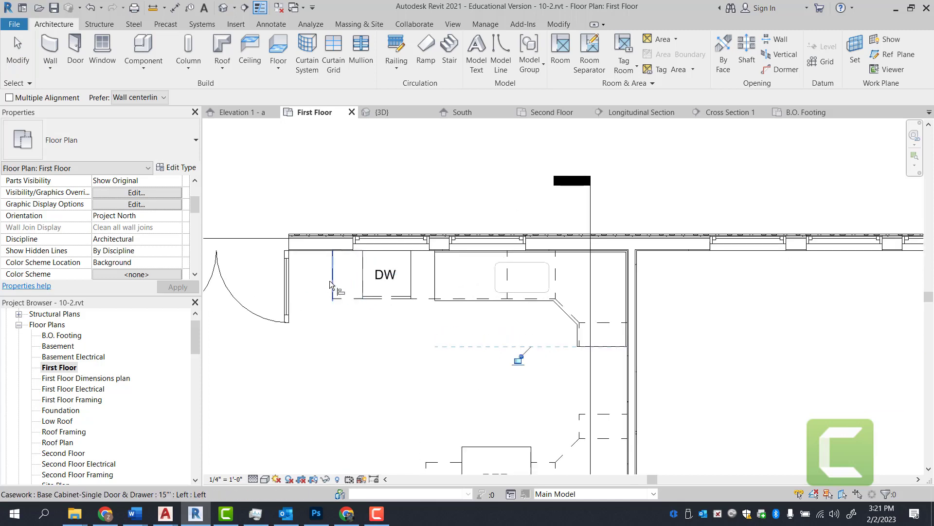
scroll(423, 289, "up", 1)
key("Escape")
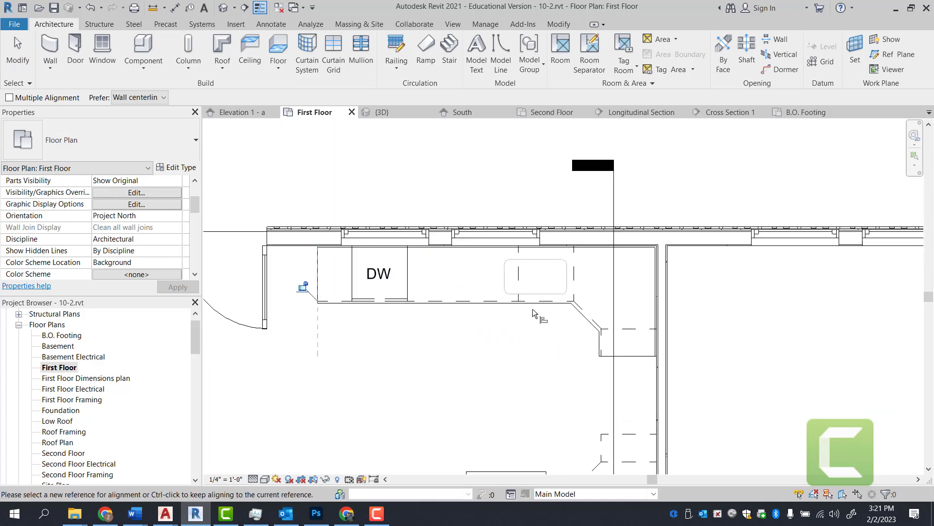
key("Escape")
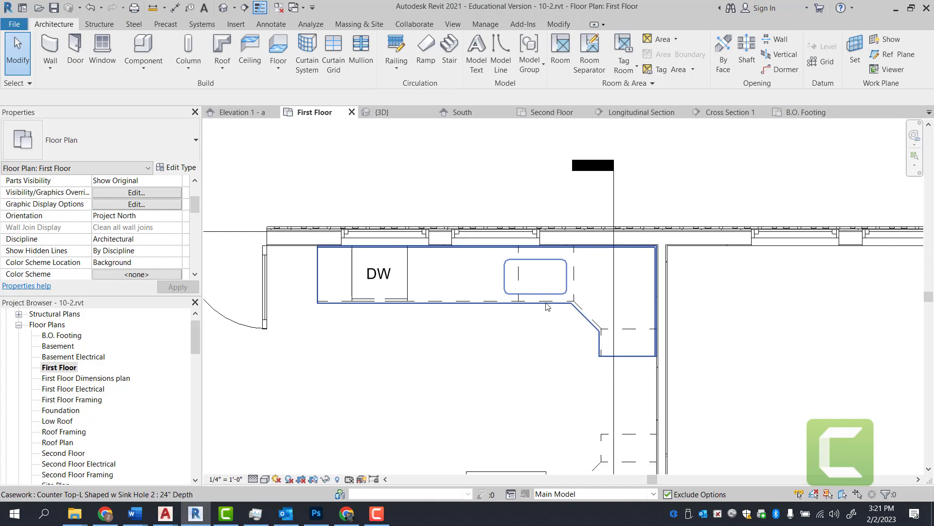
- Set the counter top's sink location to 5' 4", location to wall to 0' 5", opening depth to 1' 5" and opening width to 3' 4"
left_click(547, 307)
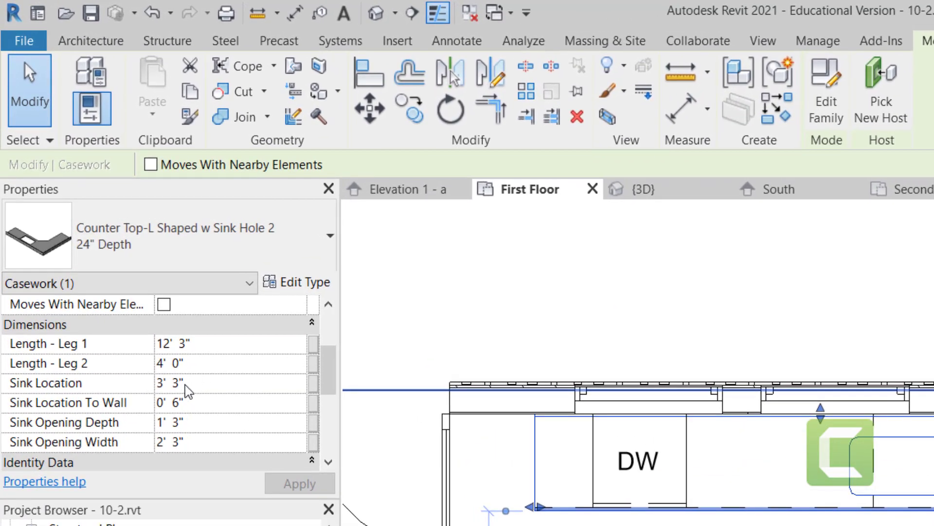
left_click(187, 385)
type("5 4")
key("Return")
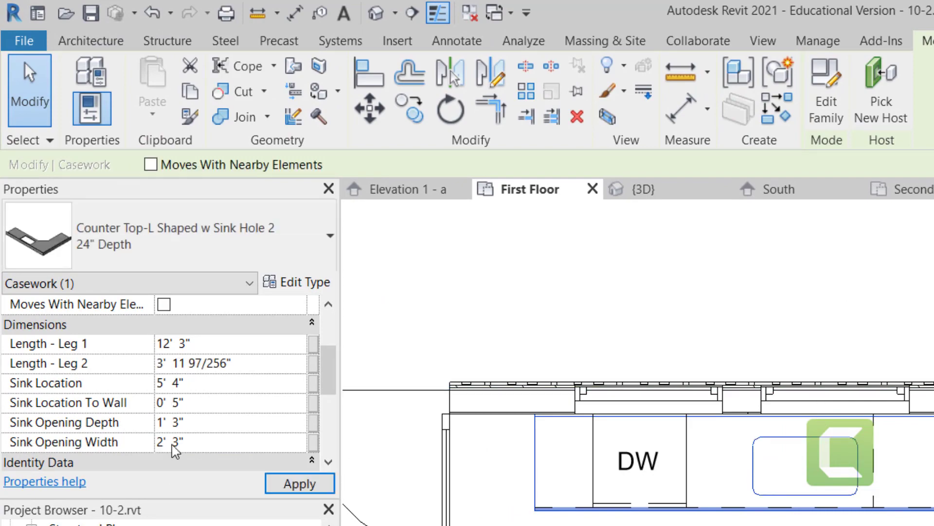
left_click(300, 483)
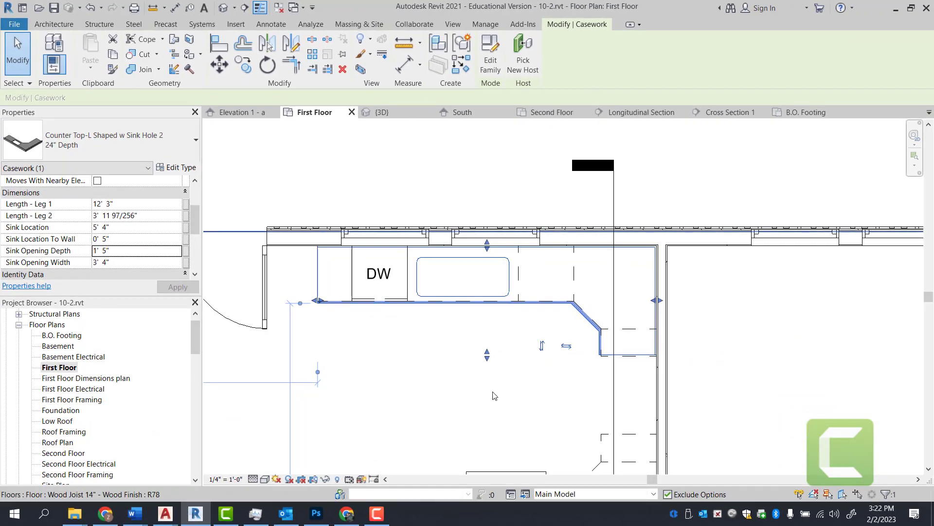
left_click(467, 380)
key("Escape")
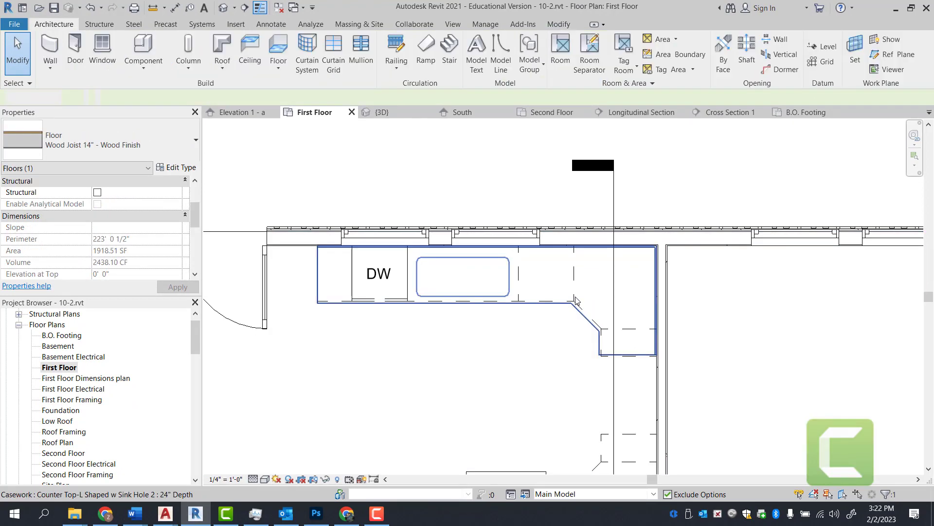
- Align the end of the sink counter top's short leg with the lower edge of the base cabinet on the right wall
left_click(597, 281)
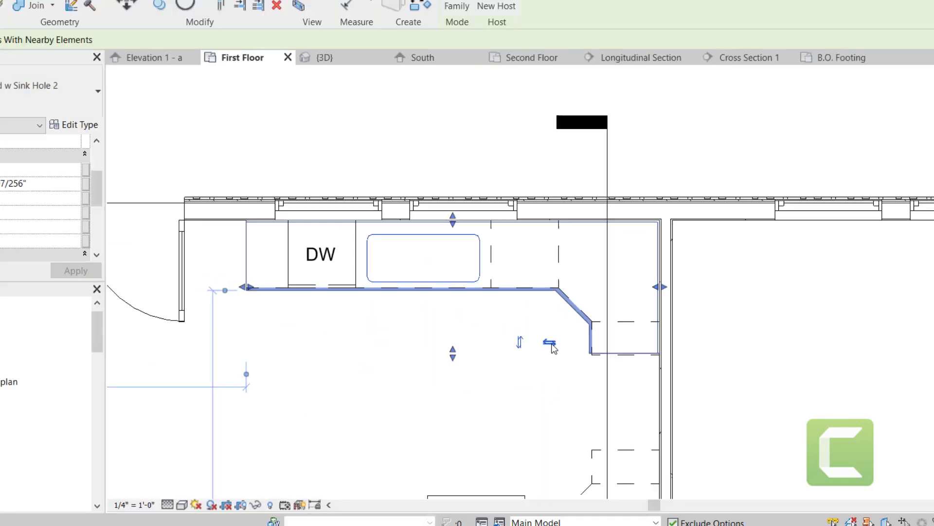
key("Escape")
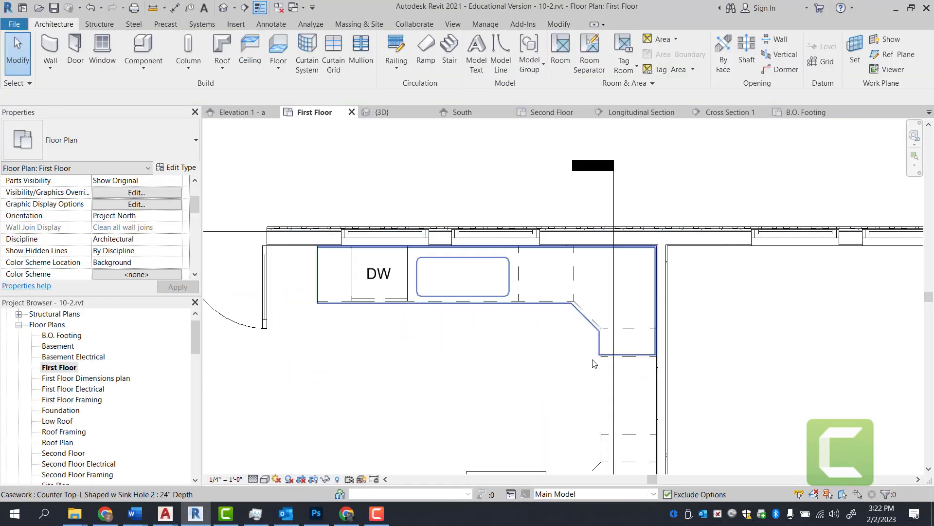
scroll(638, 352, "up", 2)
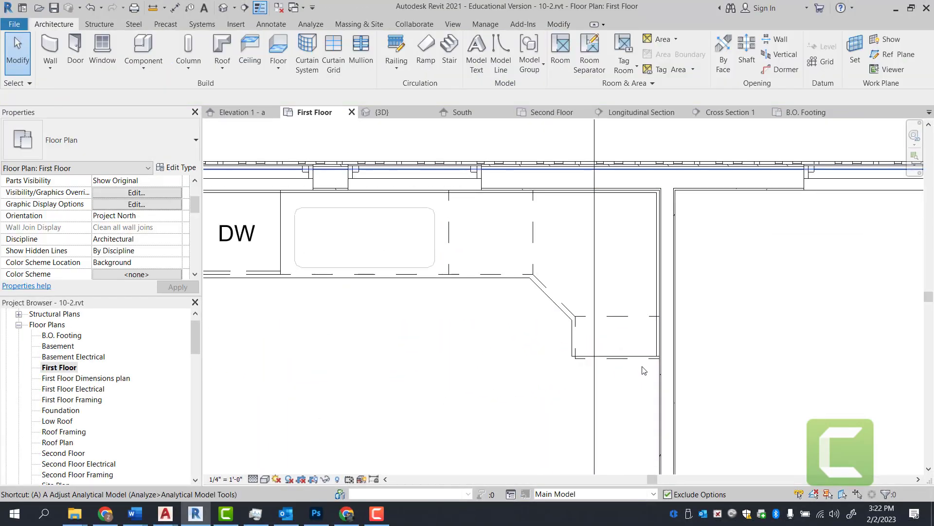
key("a")
key("l")
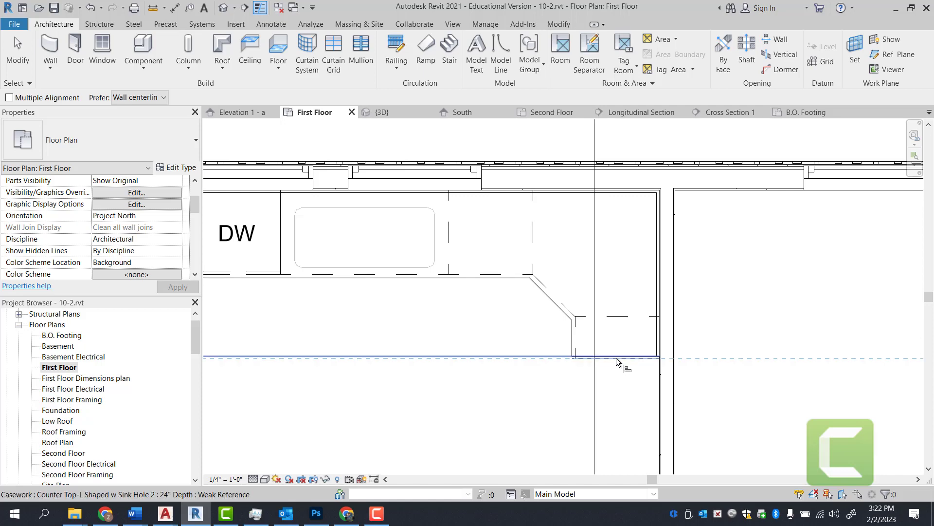
key("Escape")
left_click(580, 246)
scroll(580, 246, "down", 2)
key("Escape")
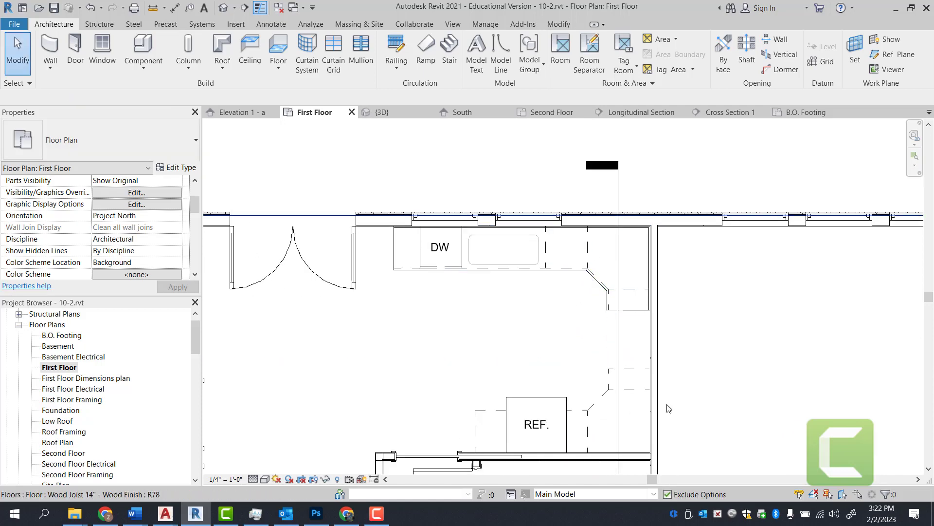
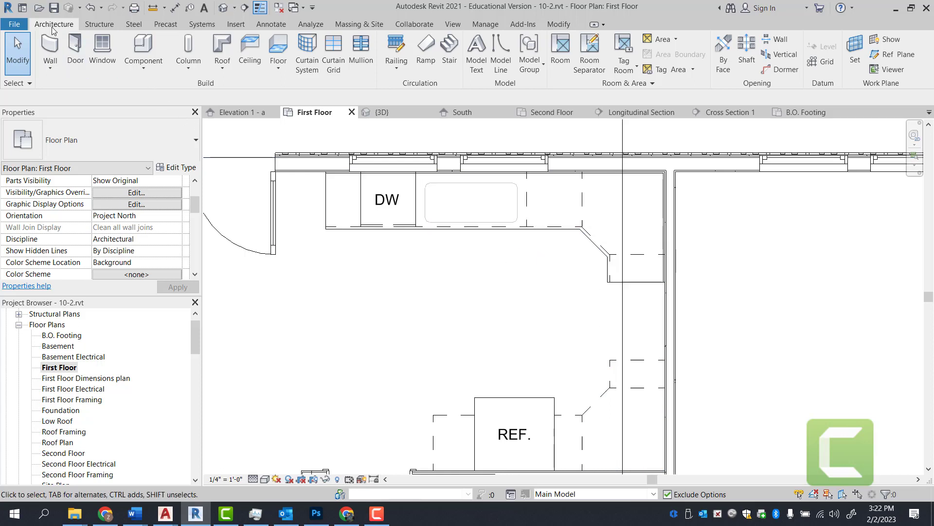
- Place a Counter Top-L Shaped 2, 24" Depth, in the kitchen's lower right corner where the two partitions meet
left_click(148, 49)
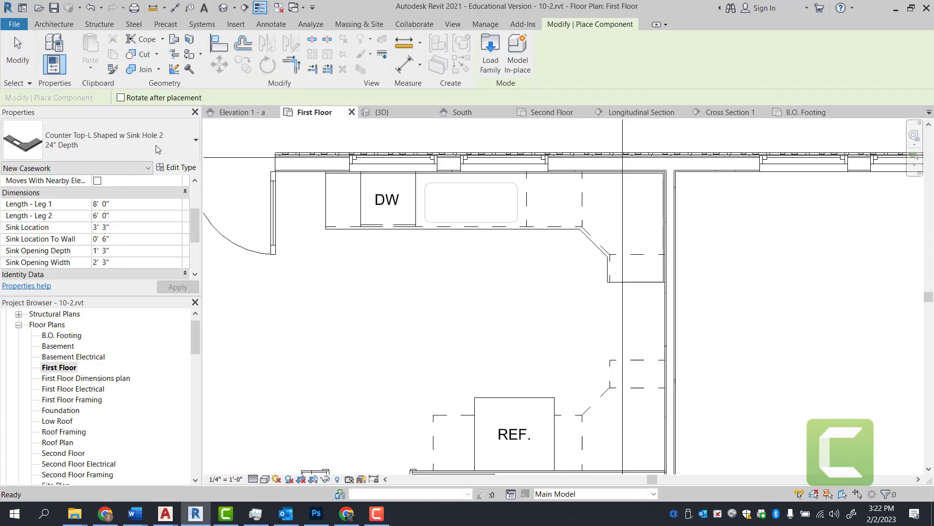
left_click(139, 156)
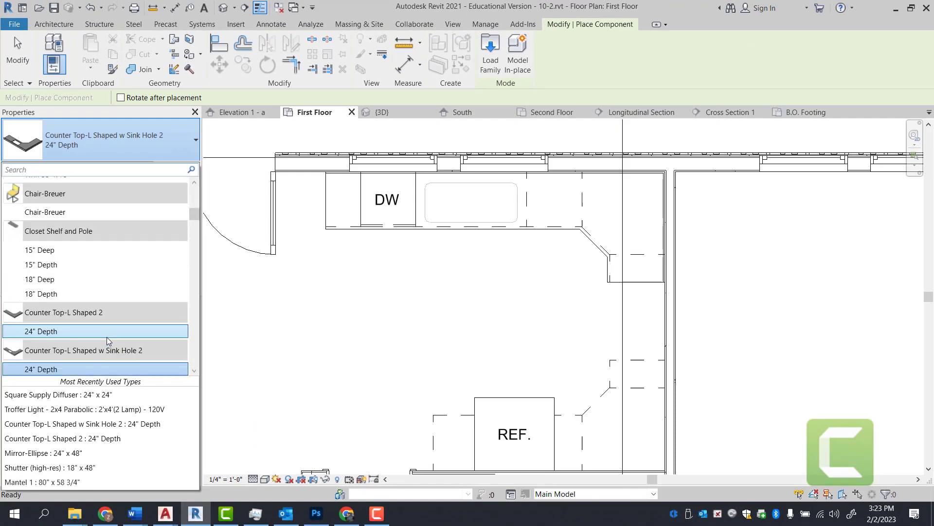
left_click(139, 377)
scroll(609, 360, "down", 2)
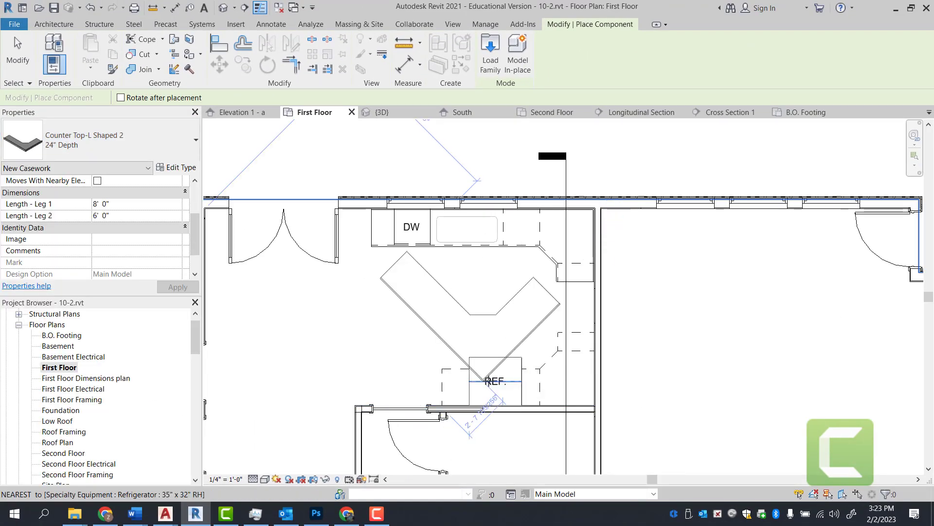
scroll(598, 388, "up", 5)
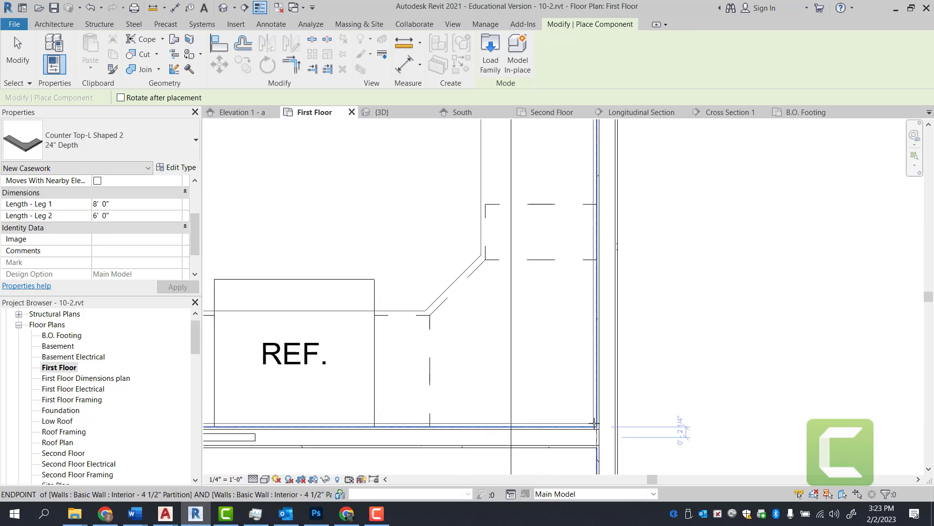
left_click(595, 423)
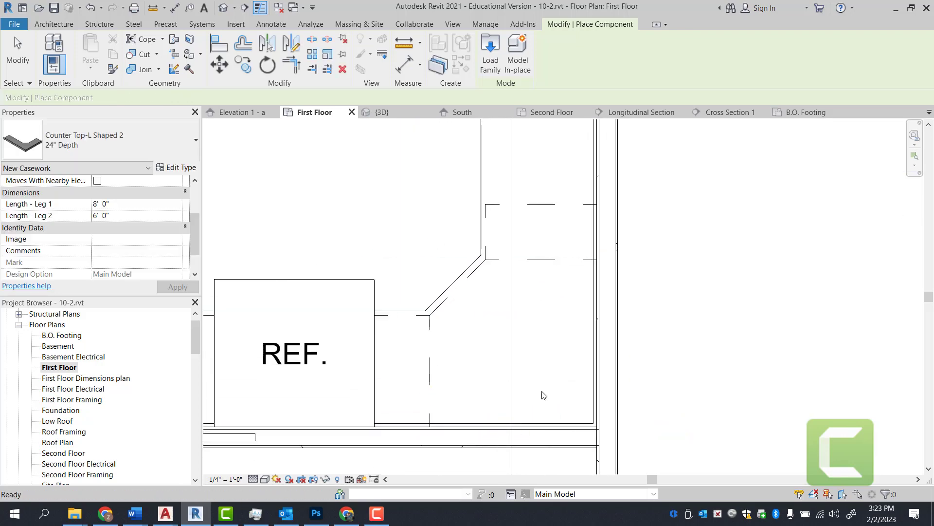
key("Escape")
- Align the new L-shaped counter top's left end with the refrigerator's right side and its upper end with the right-wall cabinet's upper edge
scroll(536, 389, "down", 3)
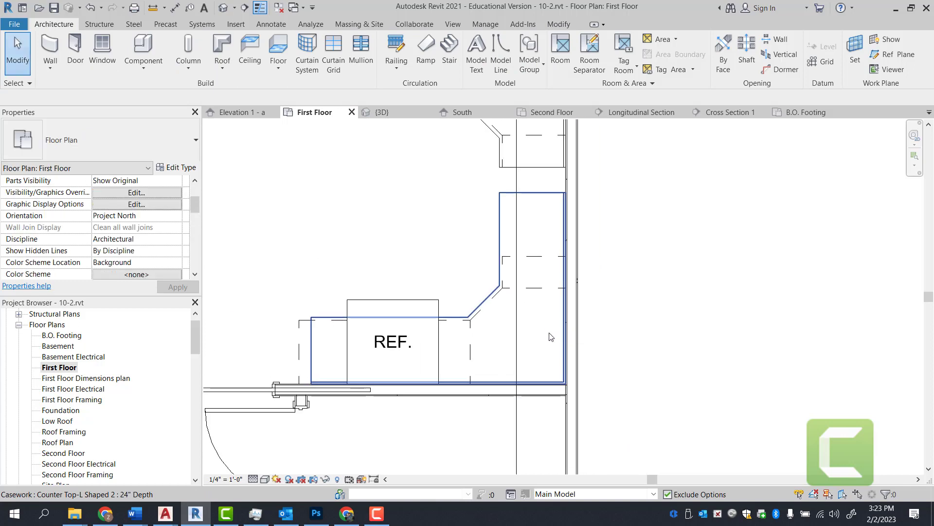
key("a")
key("l")
scroll(460, 349, "up", 1)
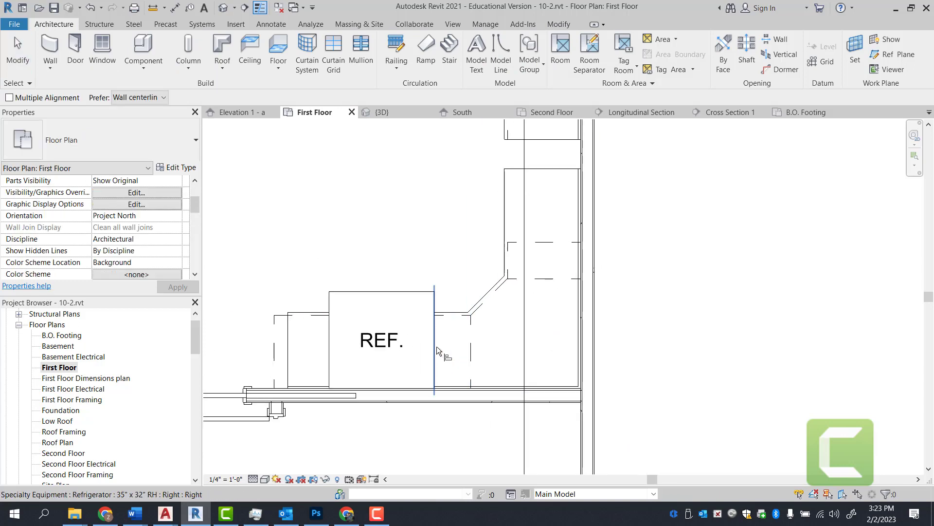
left_click(437, 346)
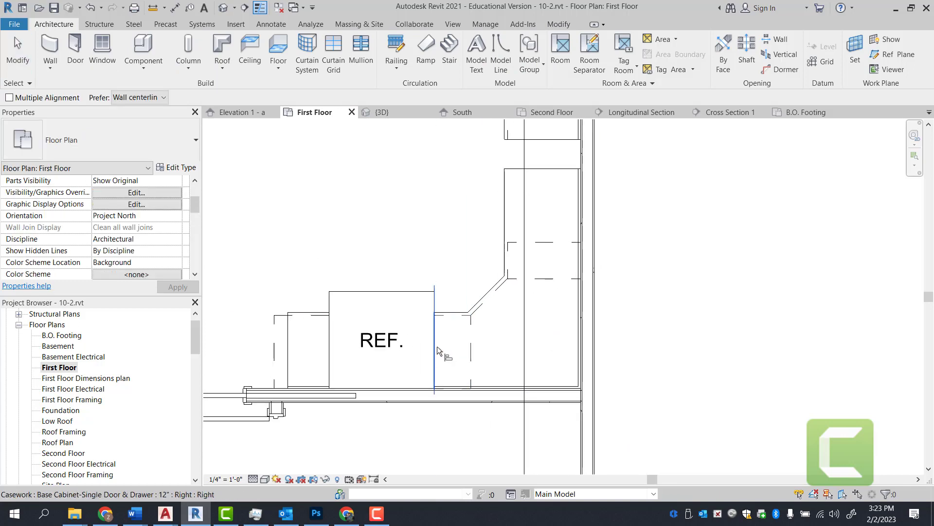
left_click(291, 351)
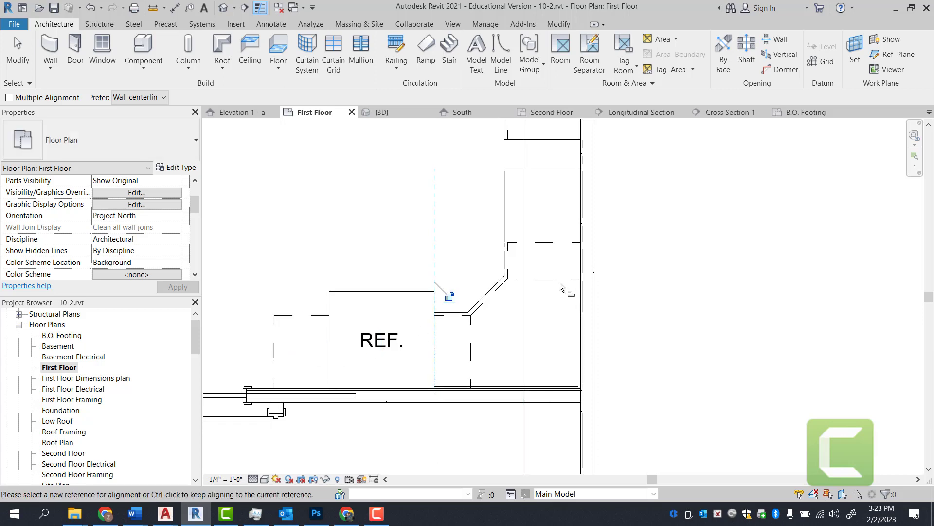
left_click(553, 243)
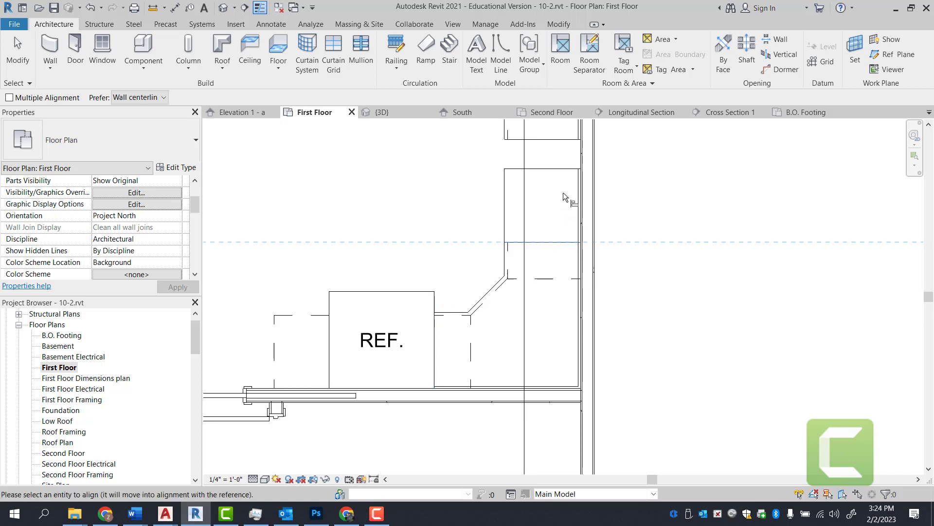
left_click(559, 170)
key("Escape")
key("Escape")
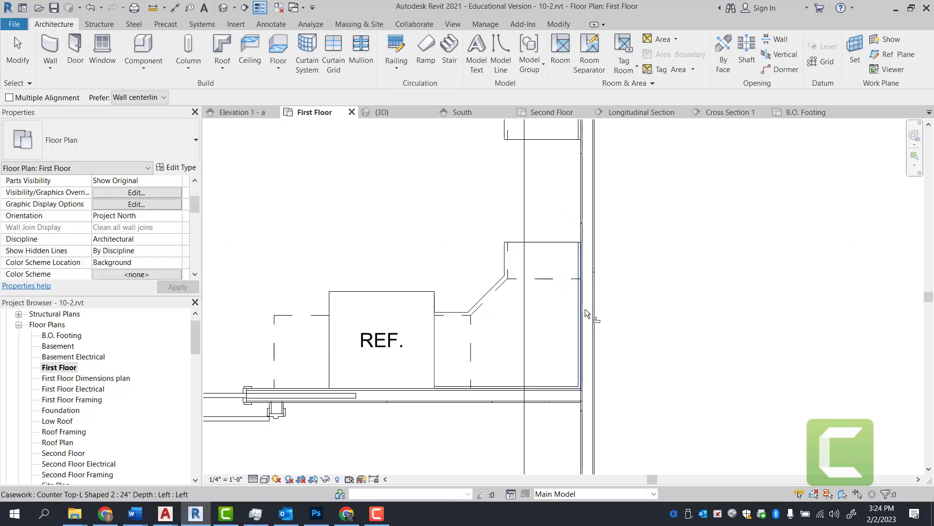
- Inspect the fitted kitchen counter tops in the 3D view and return to the First Floor plan
scroll(570, 253, "down", 4)
scroll(436, 185, "down", 2)
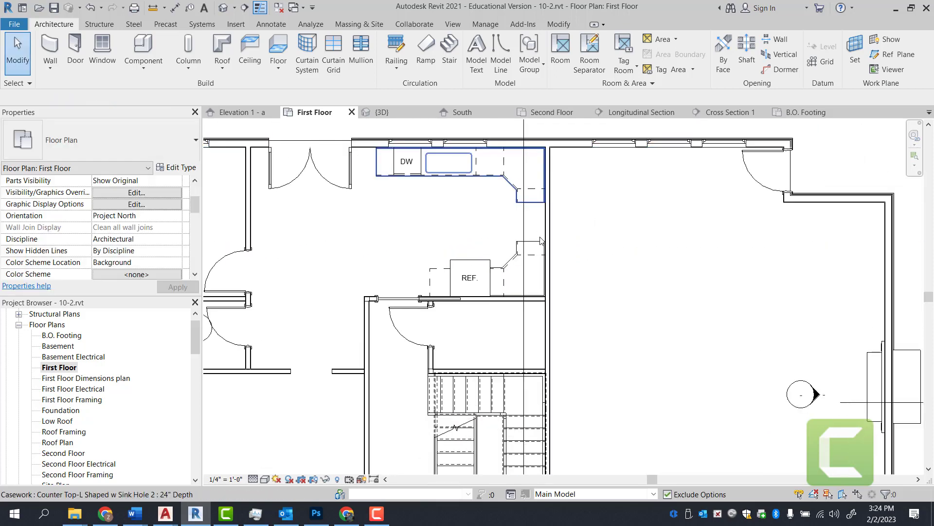
left_click(377, 112)
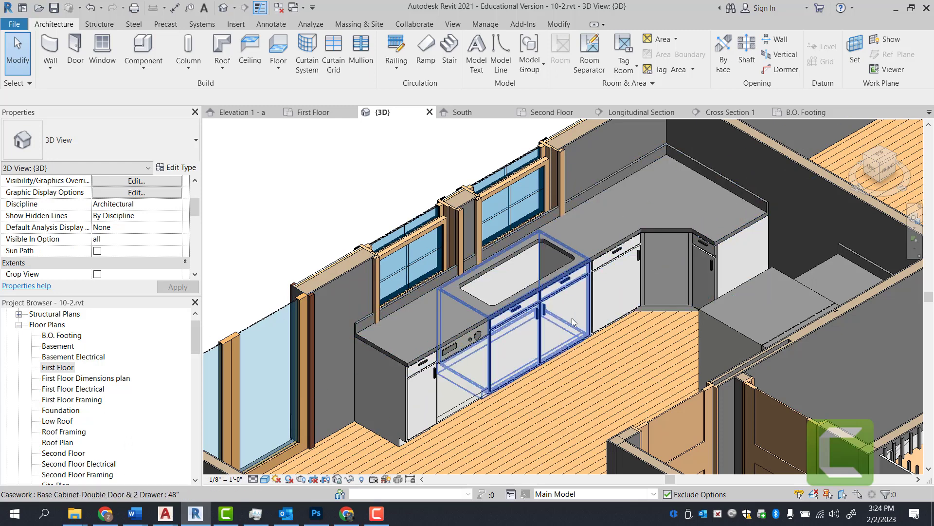
double_click(59, 370)
- Load the straight counter top family Counter Top.rfa from the Counter Tops folder for placement
scroll(441, 269, "up", 3)
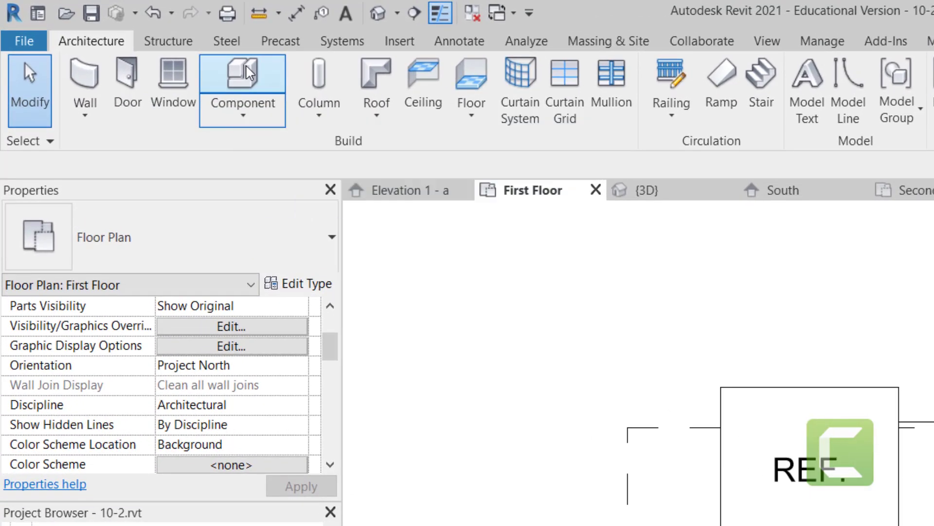
left_click(248, 73)
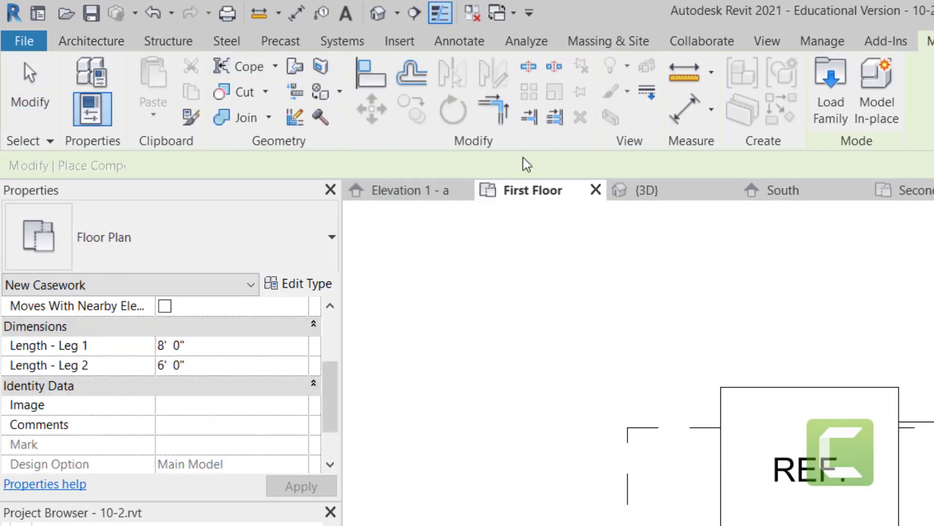
left_click(833, 97)
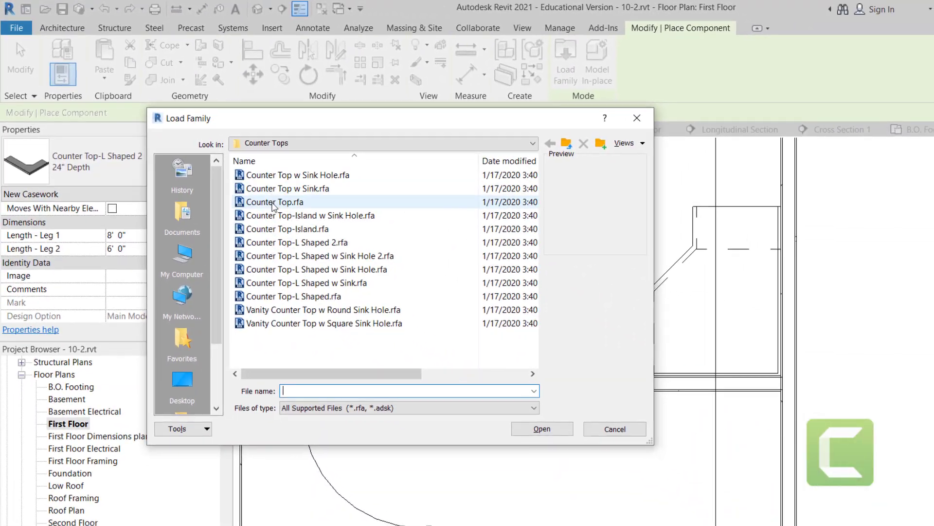
left_click(306, 228)
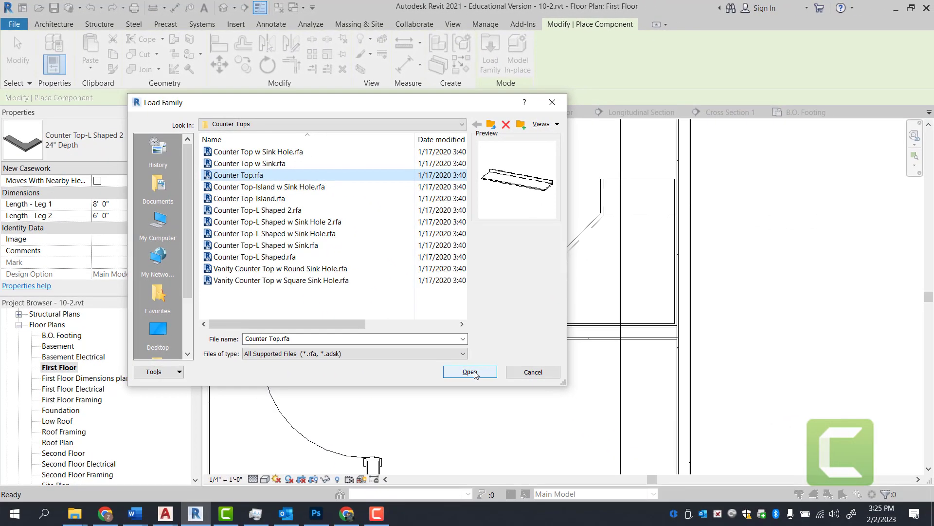
left_click(253, 210)
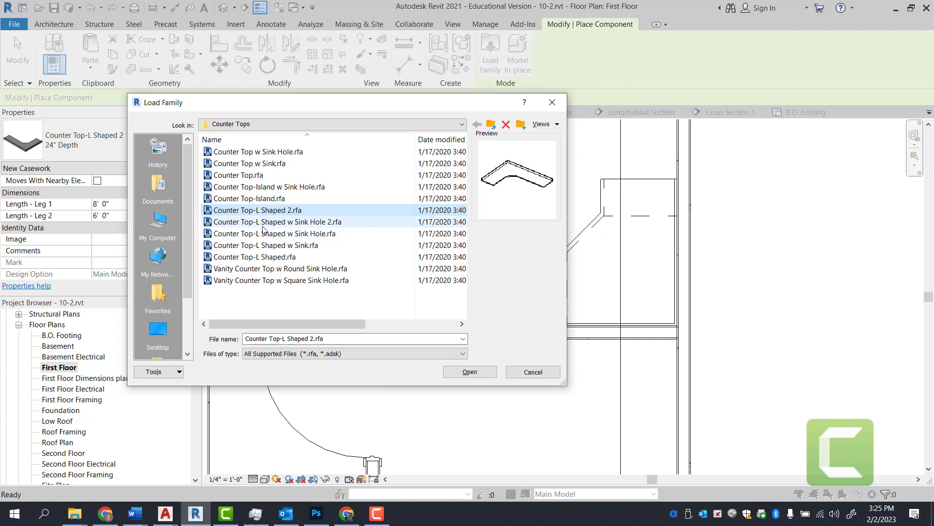
left_click(263, 223)
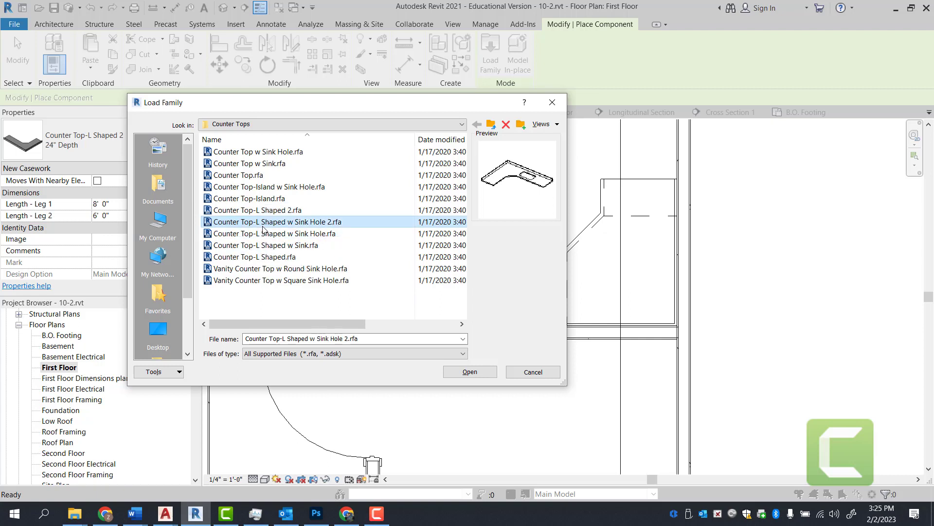
left_click(247, 176)
left_click(474, 374)
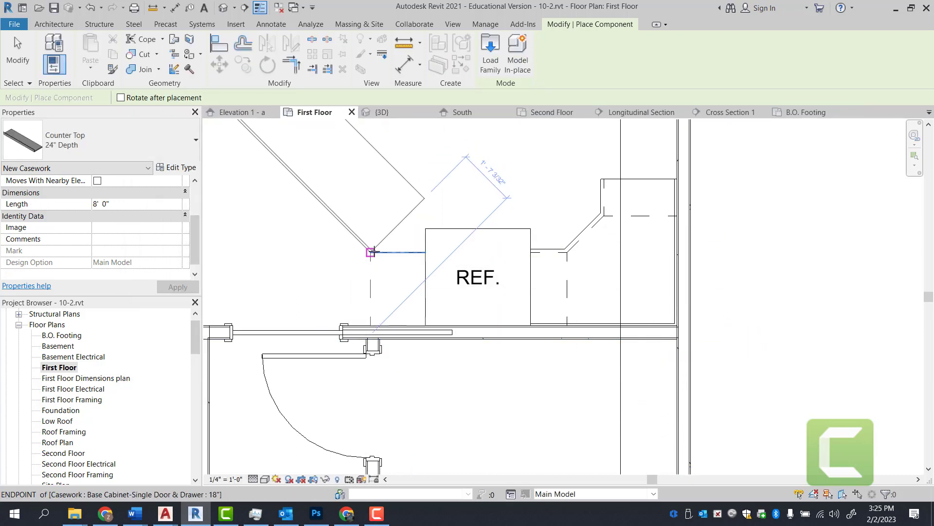
- Place a Counter Top, 24" Depth, against the lower partition with its right end at the refrigerator's left side
scroll(402, 276, "up", 2)
scroll(403, 286, "up", 1)
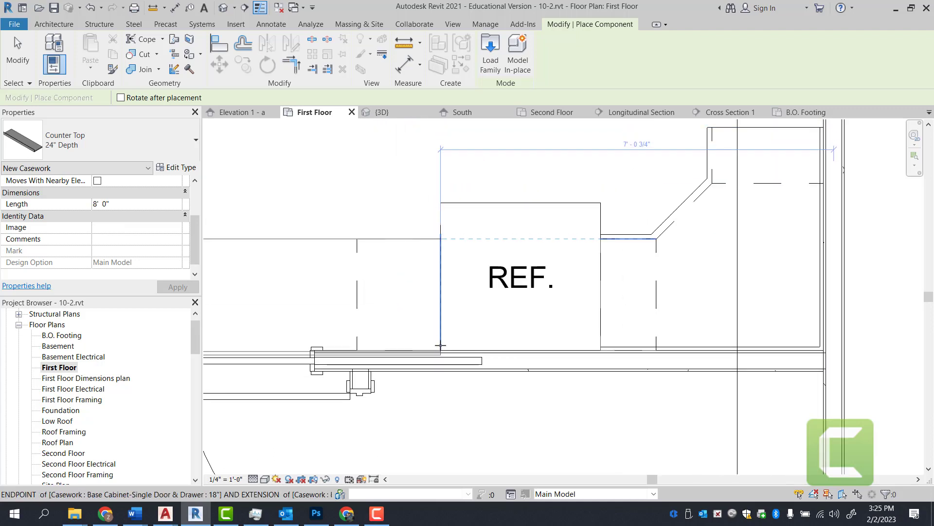
scroll(441, 347, "up", 1)
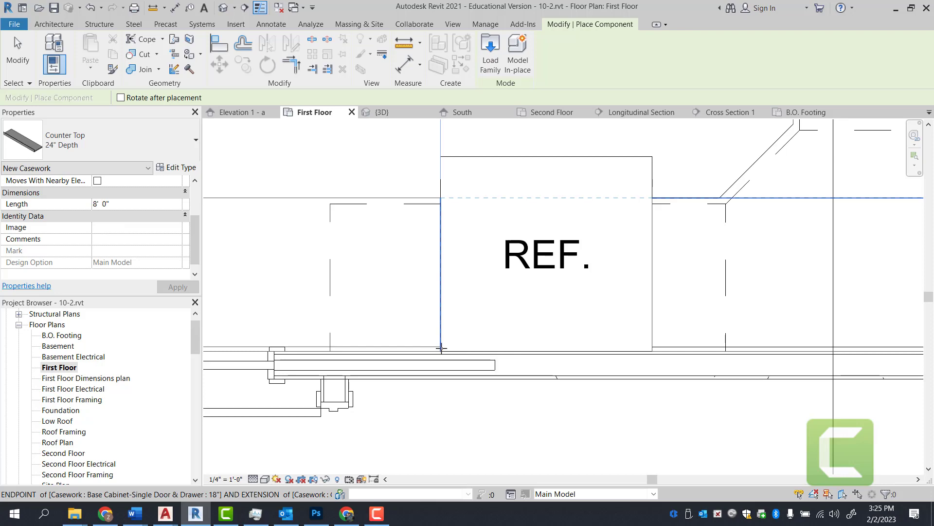
key("Escape")
- Align the straight counter top's left end with the left edge of the 18" base cabinet beside the refrigerator
scroll(558, 212, "down", 2)
scroll(558, 212, "down", 2)
key("l")
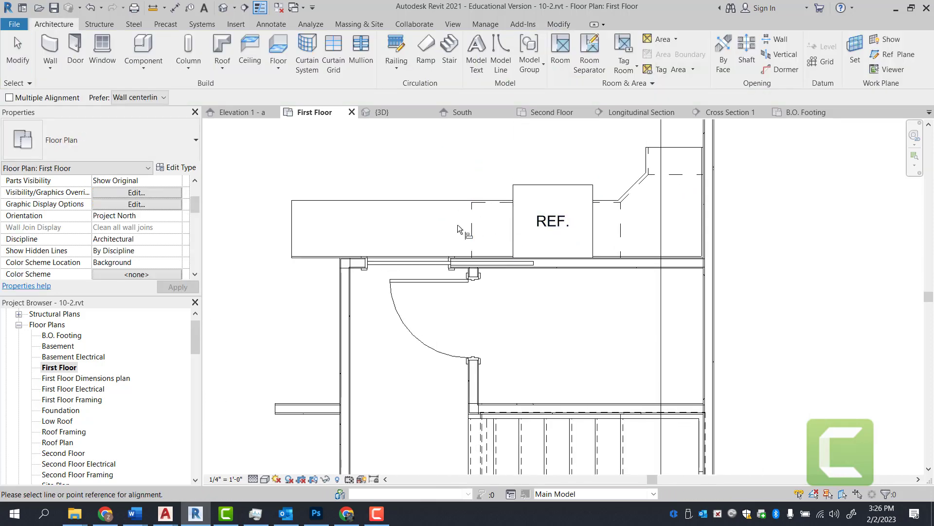
left_click(294, 226)
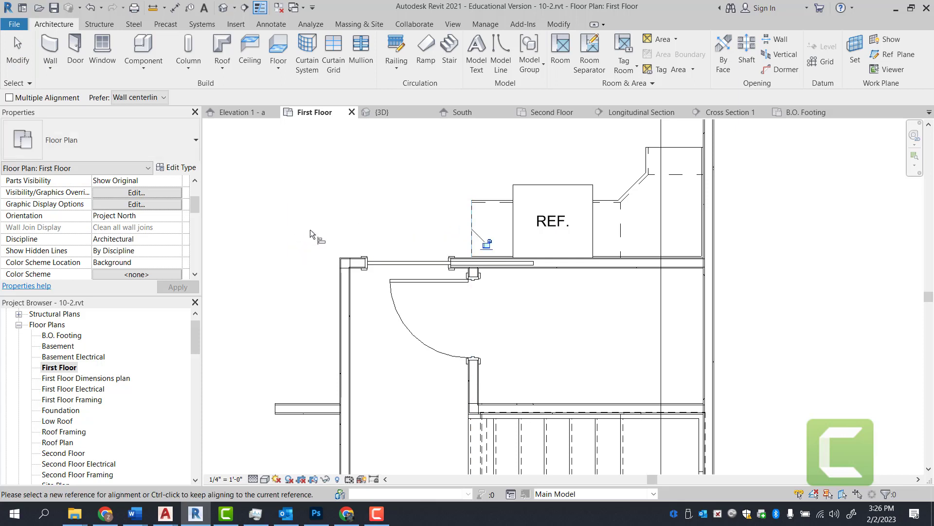
key("Escape")
key("Escape")
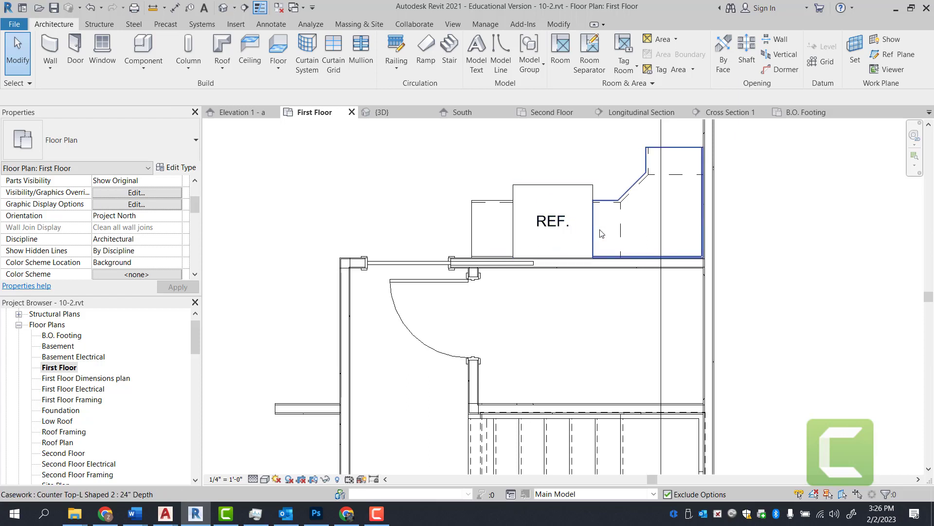
- Place a Range, 30" x 26", against the kitchen's right partition in the gap between the two L-shaped counter tops
scroll(646, 231, "down", 1)
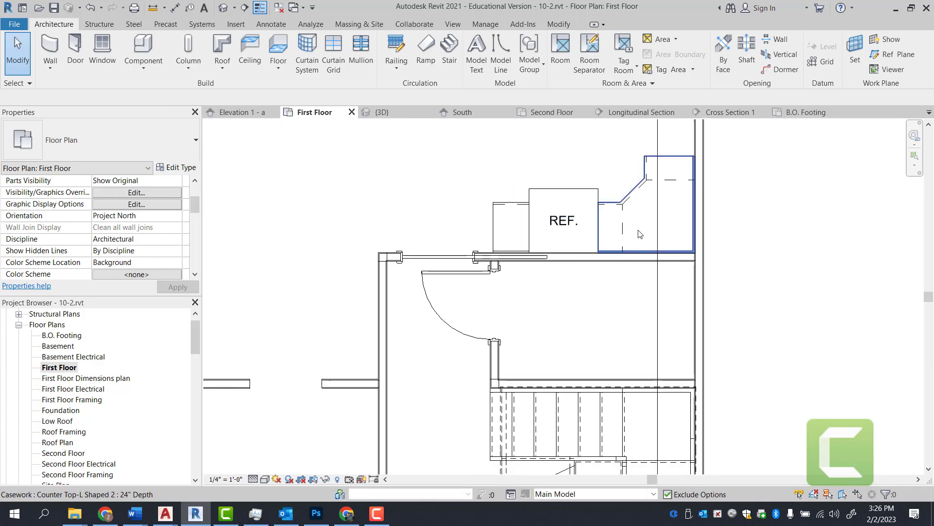
scroll(646, 230, "down", 2)
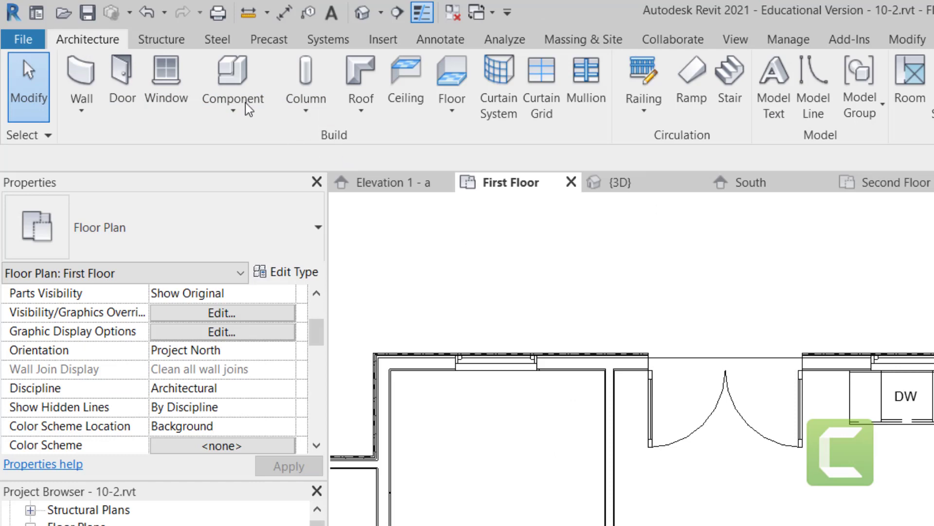
left_click(238, 86)
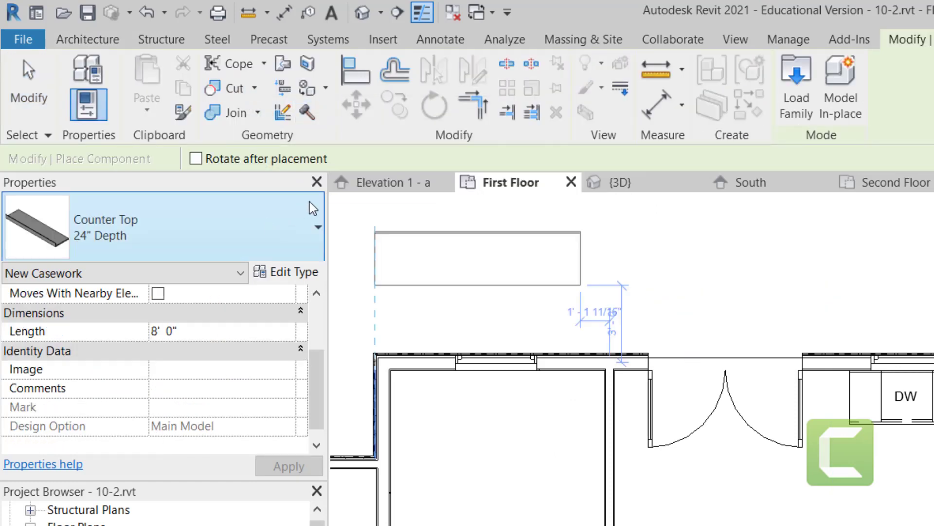
left_click(317, 227)
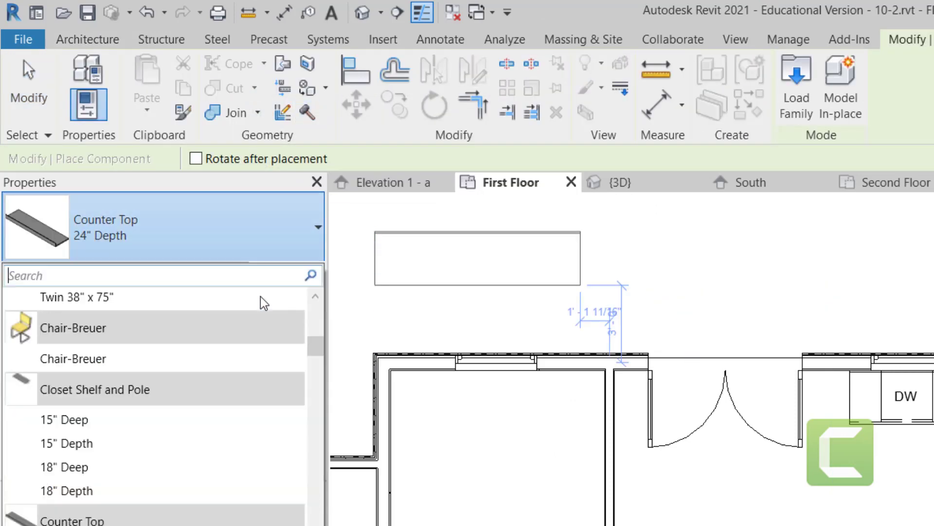
scroll(217, 428, "down", 10)
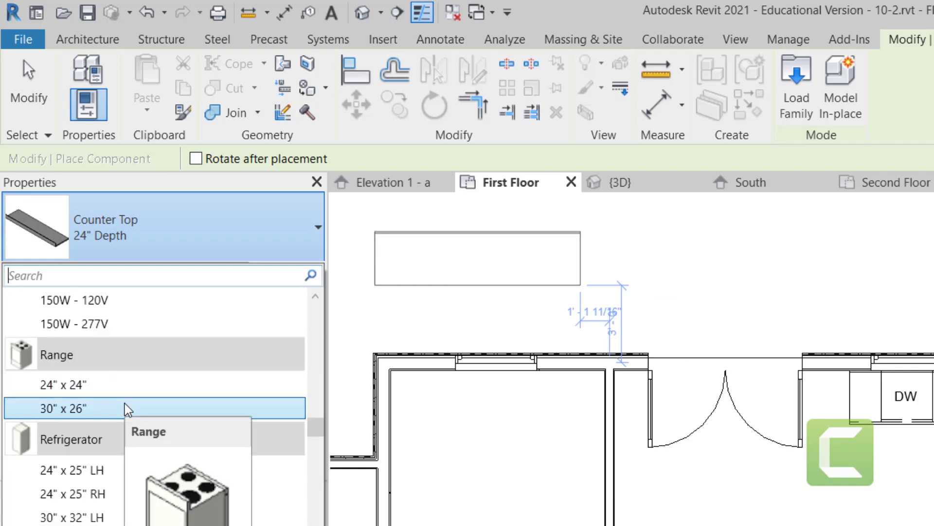
left_click(124, 411)
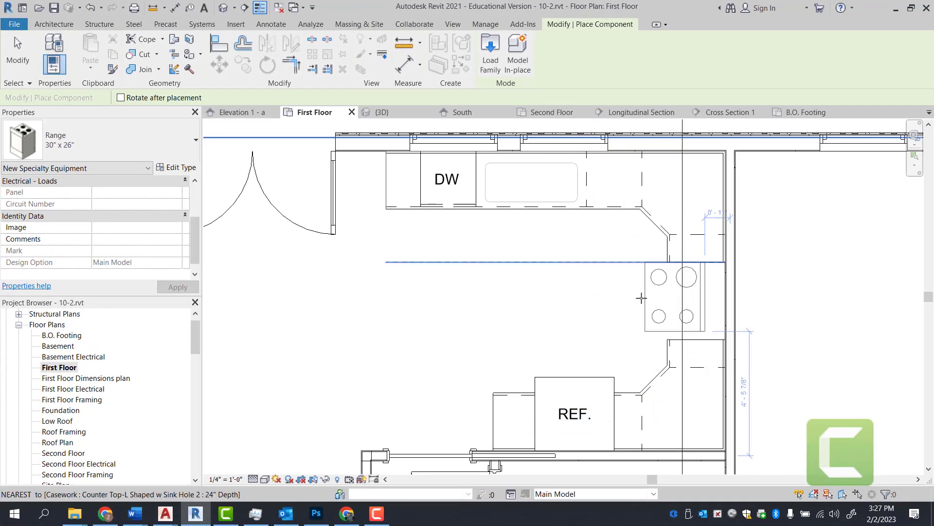
left_click(642, 298)
scroll(641, 298, "up", 2)
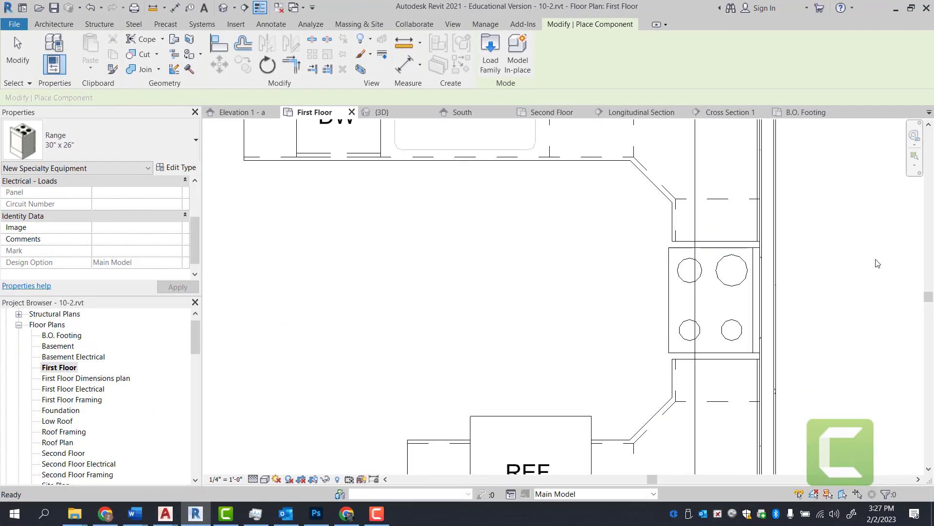
key("Escape")
key("Escape")
scroll(662, 300, "down", 3)
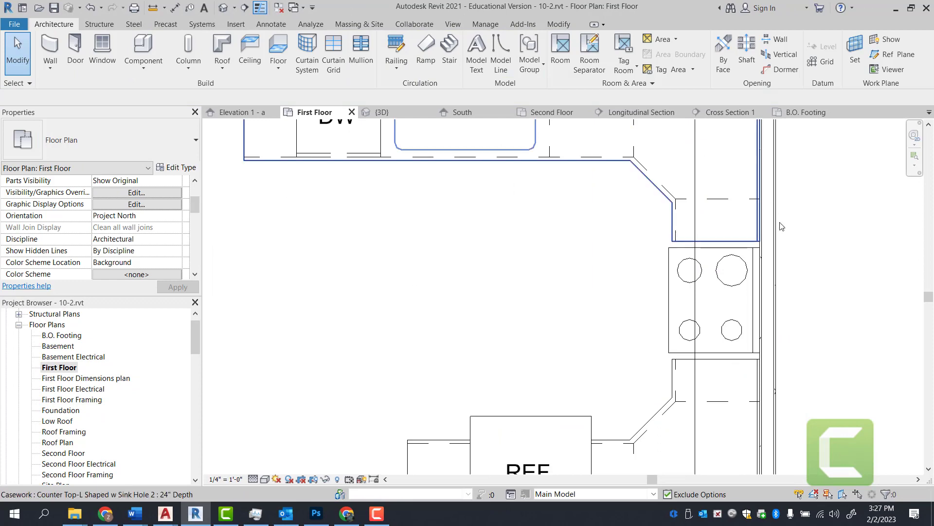
- Choose the Sink Kitchen-Double component, 42" x 21", for placement
scroll(679, 196, "up", 4)
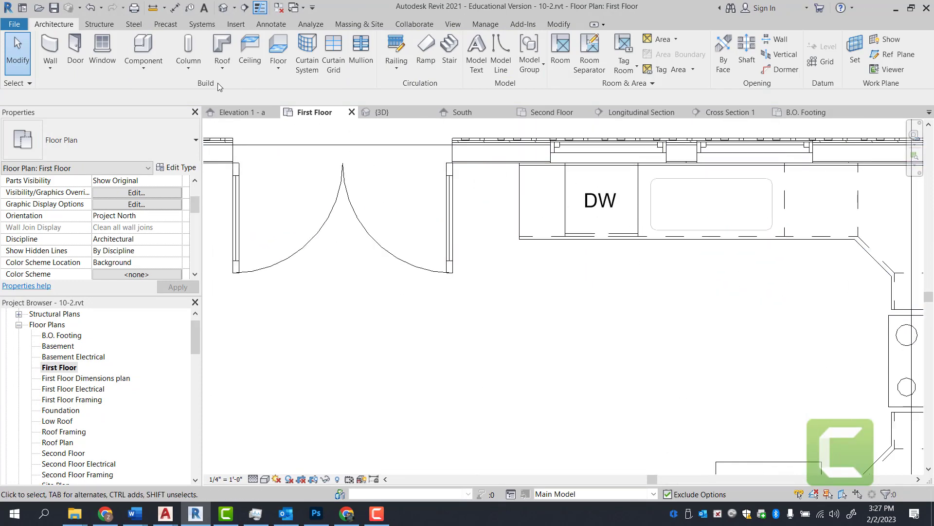
left_click(152, 48)
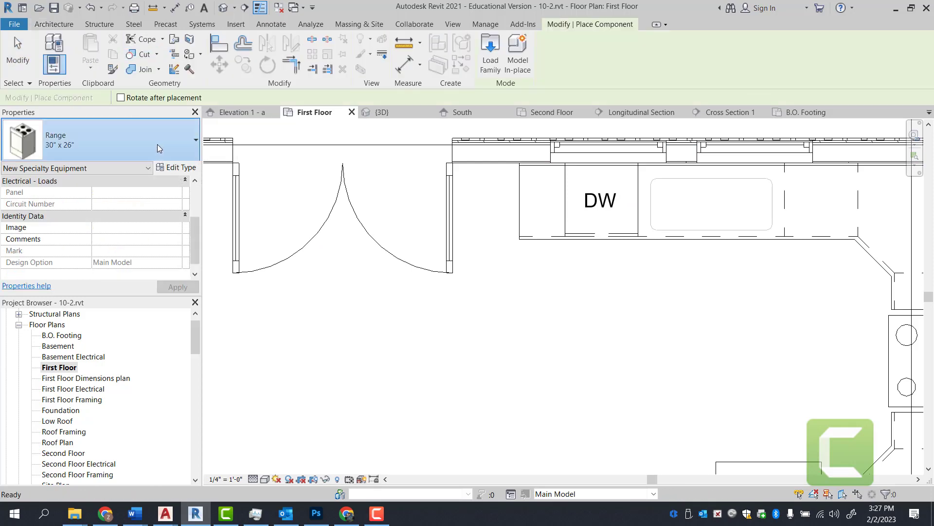
left_click(97, 142)
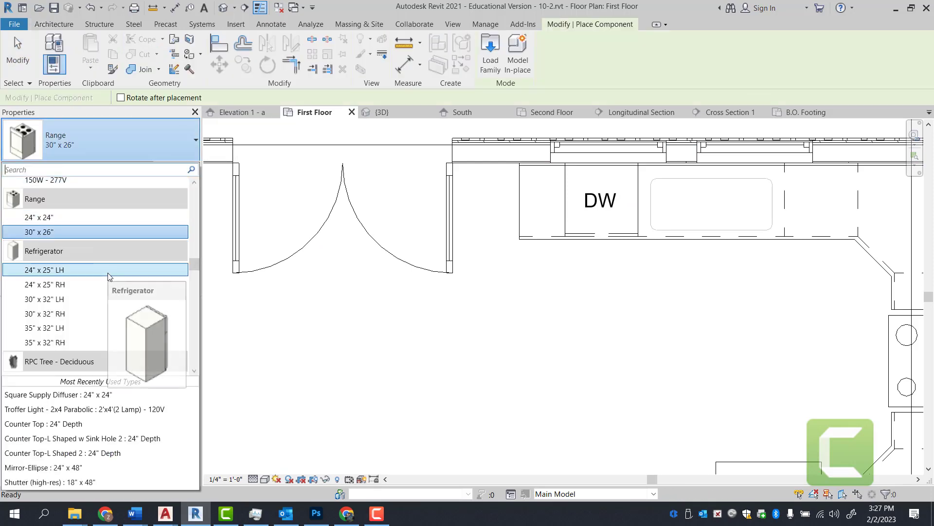
scroll(107, 273, "up", 6)
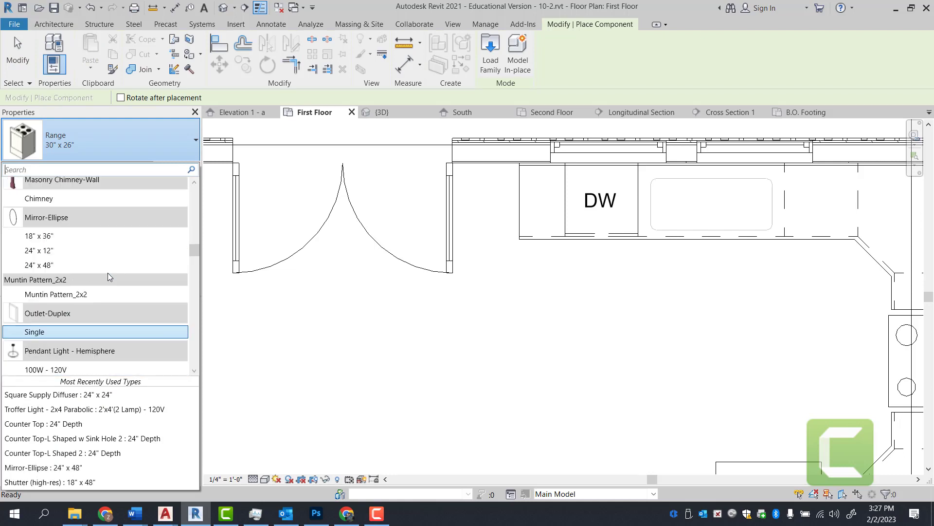
scroll(109, 275, "down", 2)
scroll(110, 277, "down", 5)
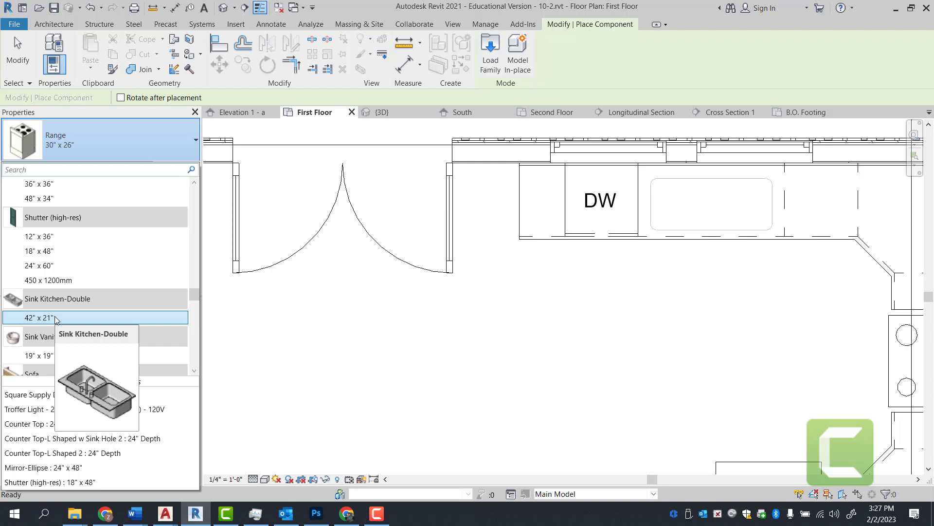
left_click(55, 317)
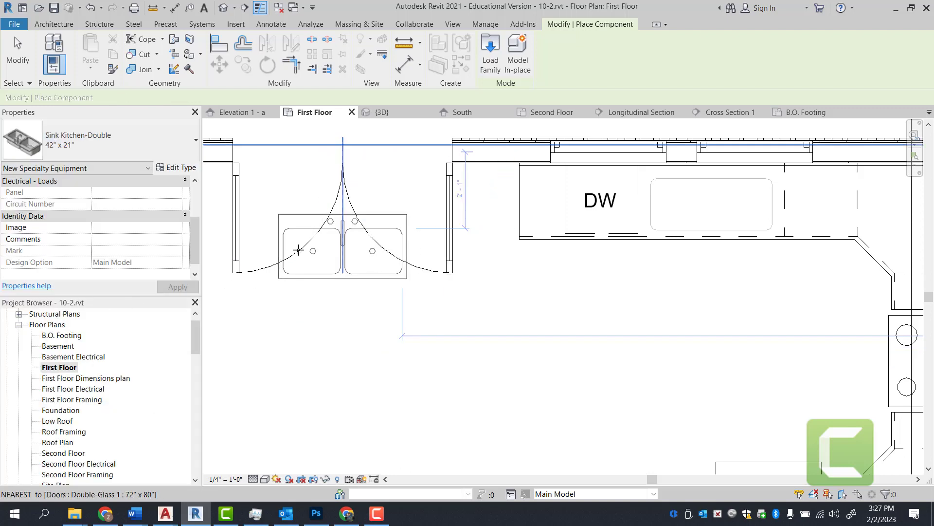
- Place the double kitchen sink over the counter top's sink hole, centered on the 48" base cabinet beside the dishwasher
middle_click_drag(267, 274, 117, 273)
scroll(563, 219, "up", 2)
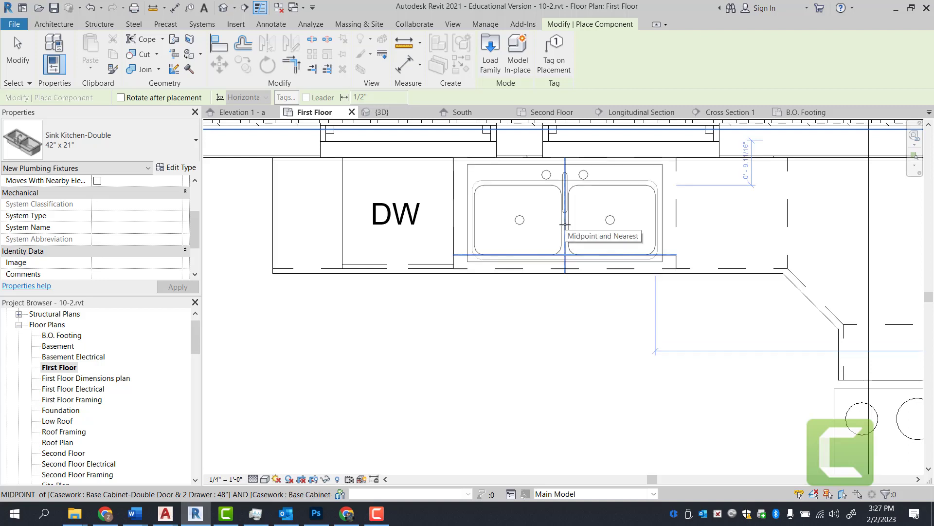
scroll(564, 225, "up", 1)
scroll(565, 224, "up", 1)
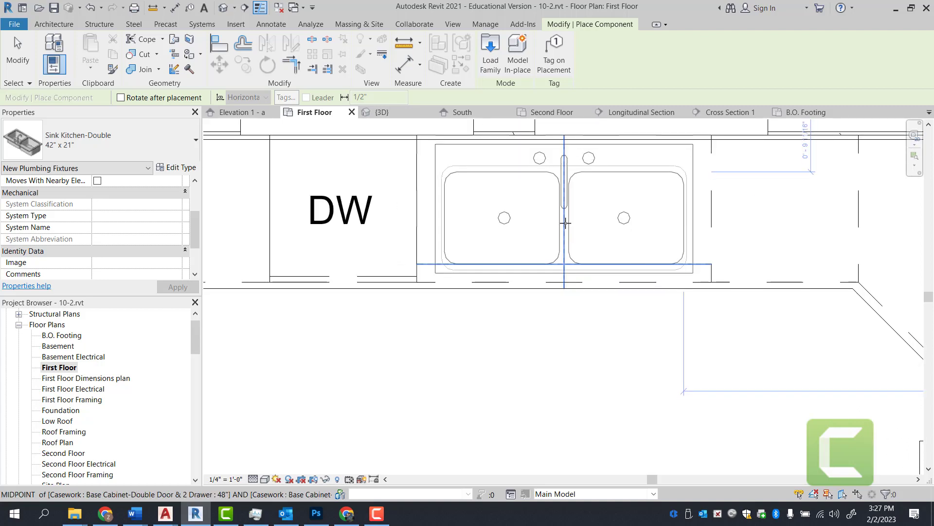
left_click(565, 223)
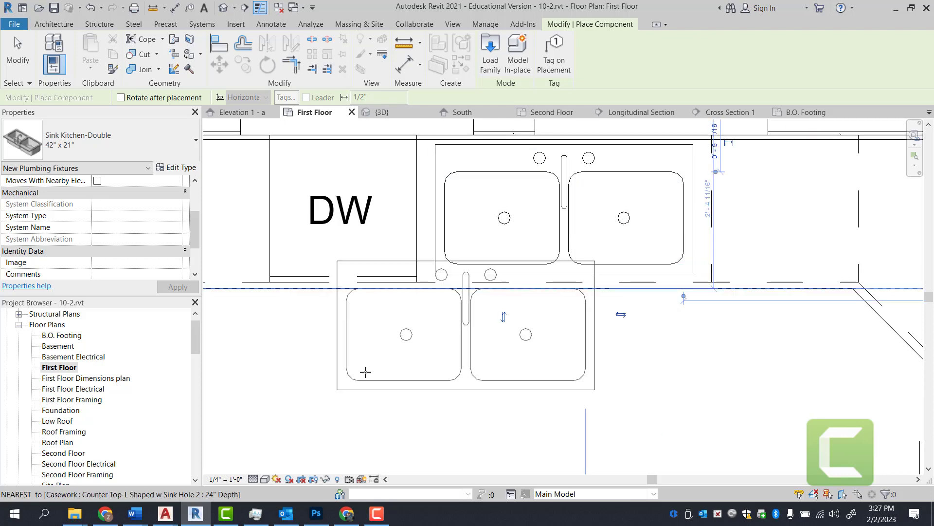
key("Escape")
key("Escape")
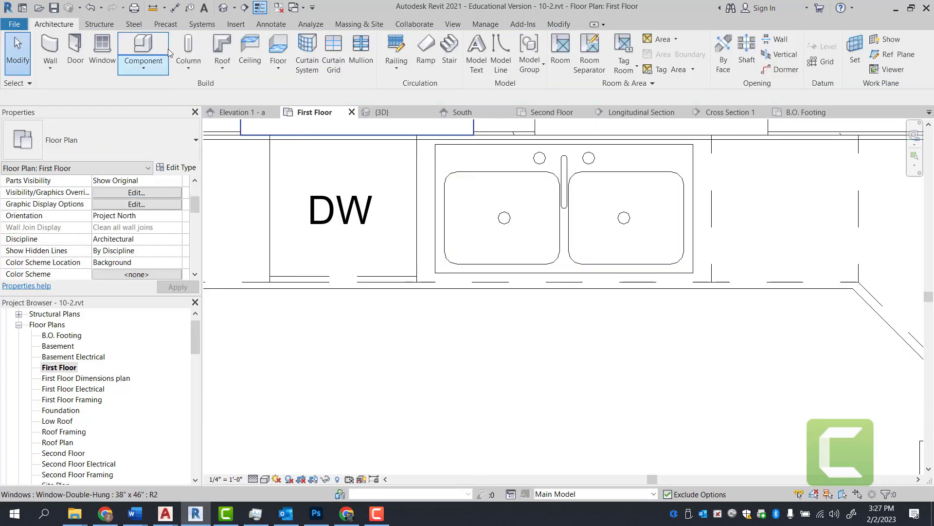
- Inspect the placed sink and range in the 3D view and return to the First Floor plan
left_click(388, 111)
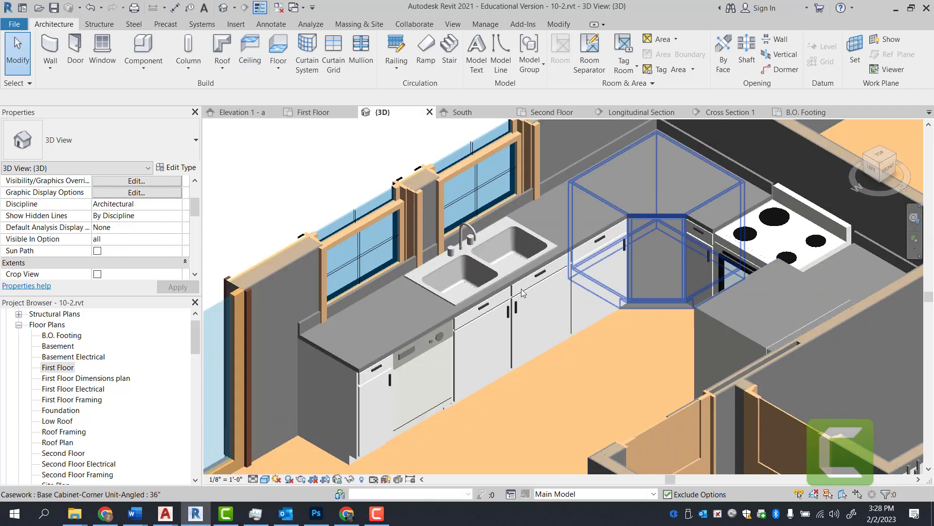
scroll(504, 257, "up", 4)
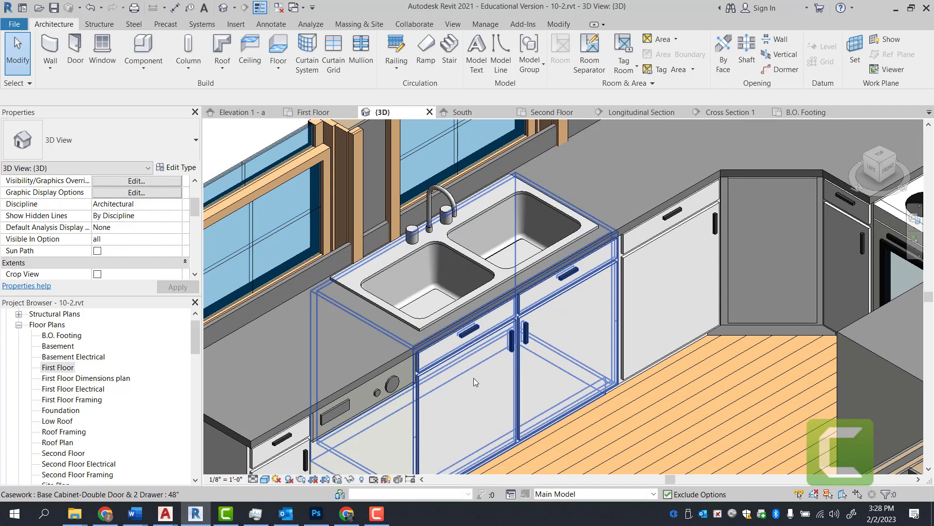
scroll(589, 202, "down", 2)
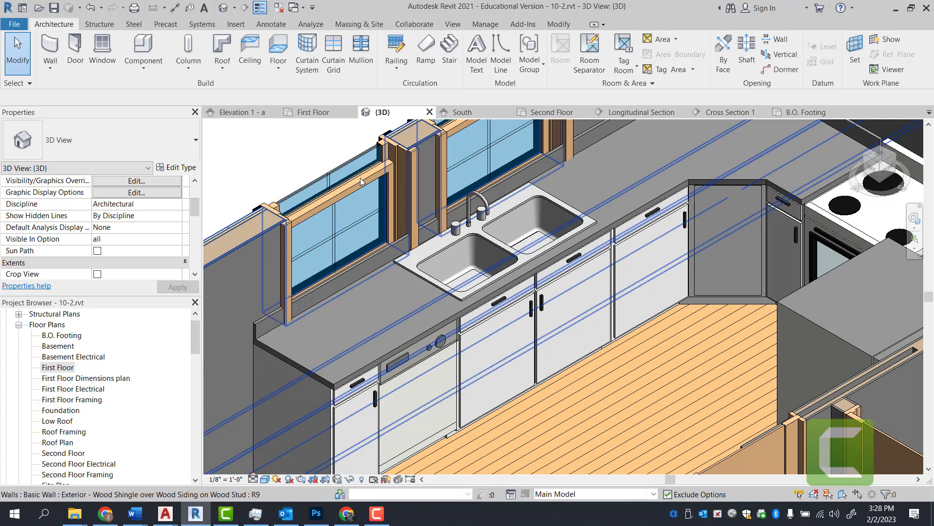
scroll(545, 324, "down", 4)
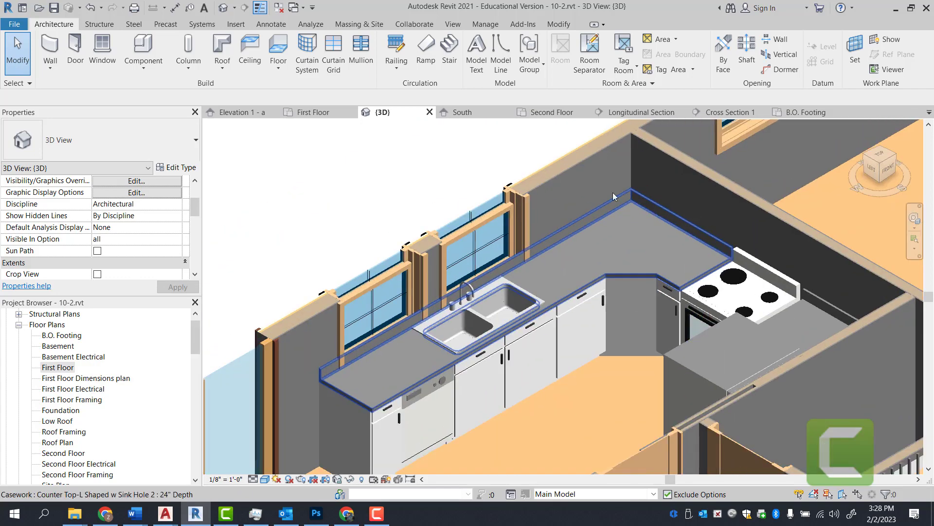
scroll(621, 192, "up", 2)
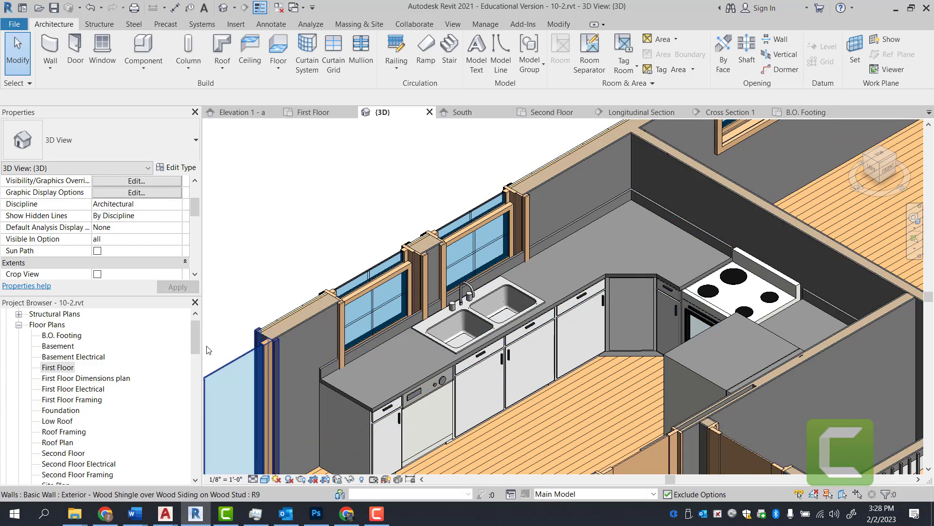
double_click(57, 368)
- Choose the Upper Cabinet-Corner Unit-Wall component, 12" Depth, for placement
scroll(393, 282, "down", 3)
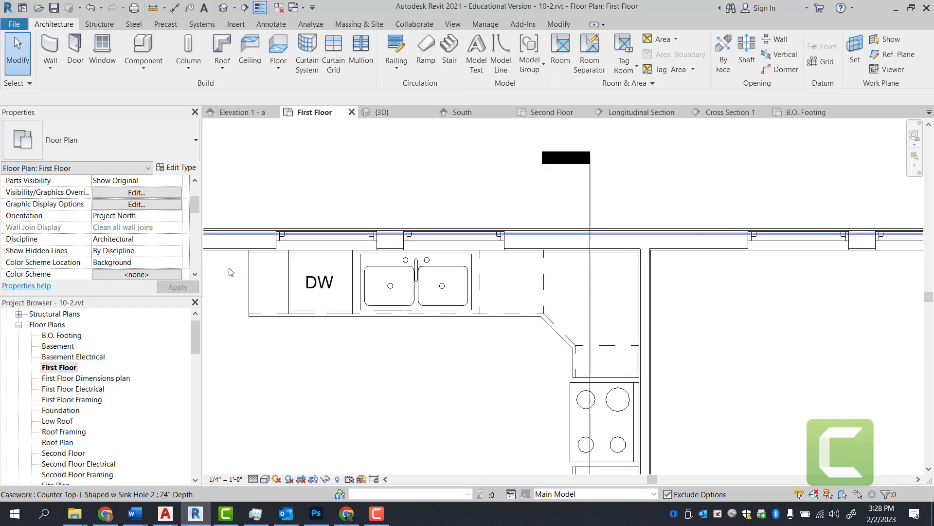
scroll(394, 282, "up", 2)
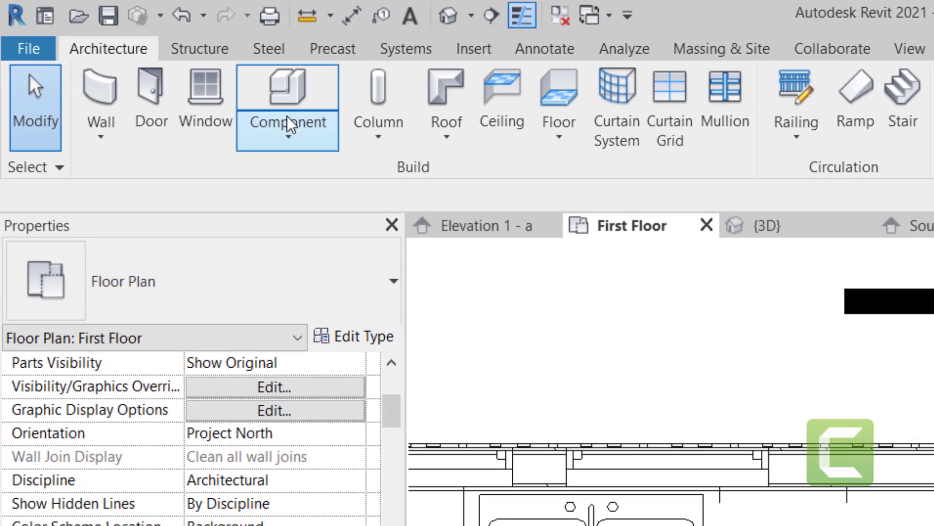
left_click(288, 119)
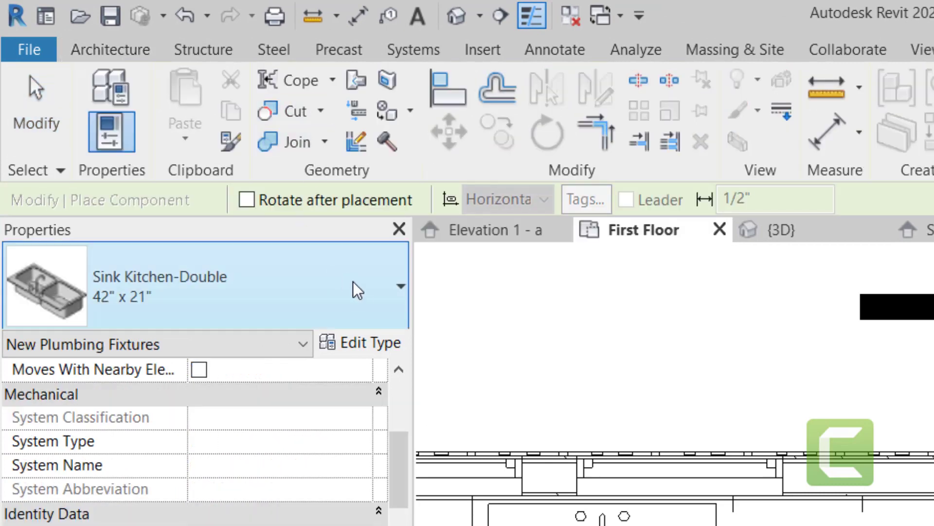
left_click(377, 306)
scroll(267, 516, "down", 3)
scroll(194, 438, "down", 15)
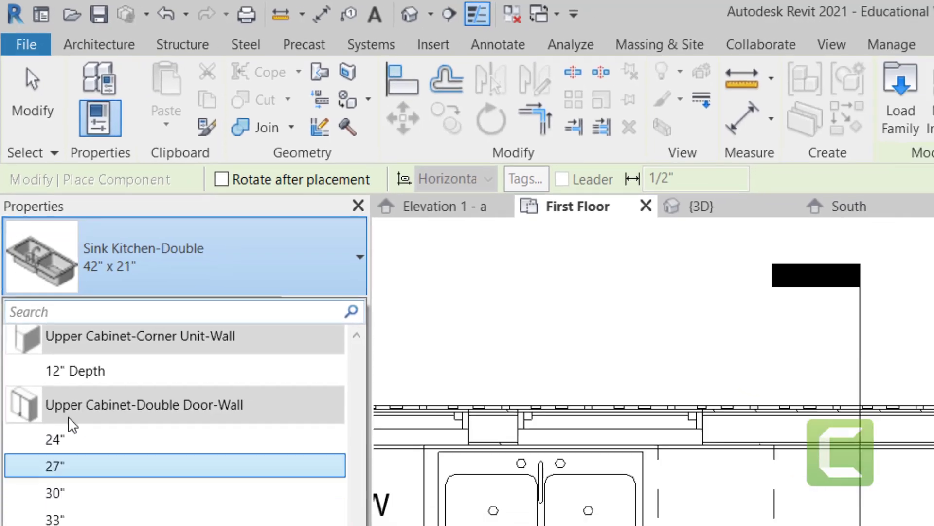
scroll(75, 474, "up", 1)
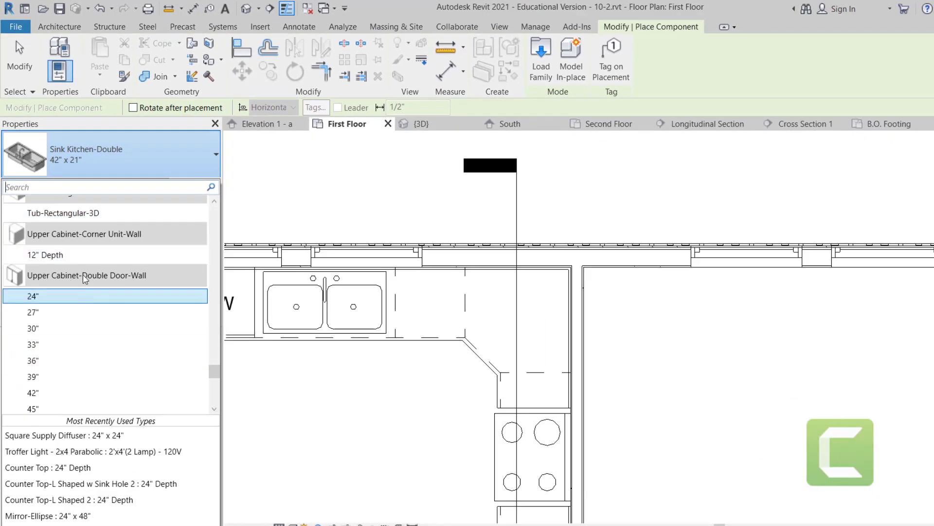
mouse_move(81, 260)
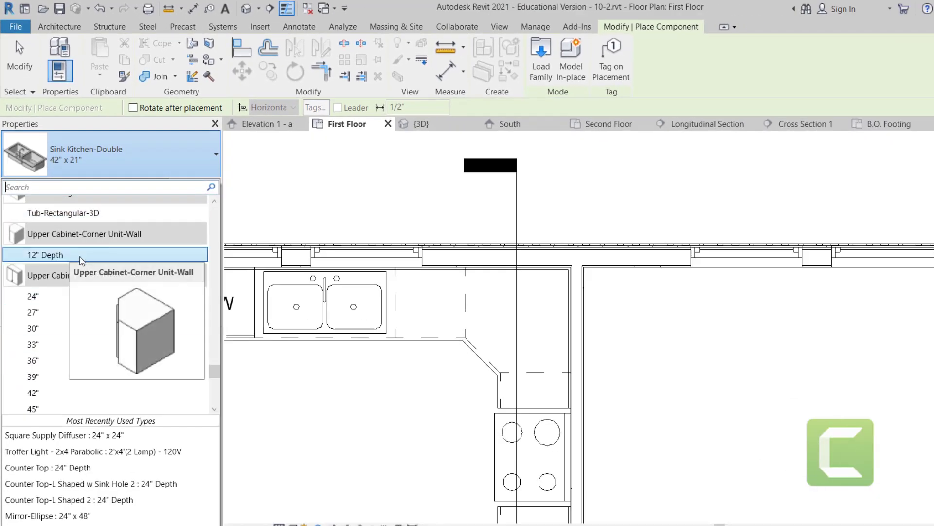
left_click(81, 257)
- Place the upper corner cabinet in the kitchen corner between the sink and the range, aligned with the exterior wall's inner face
scroll(541, 296, "up", 3)
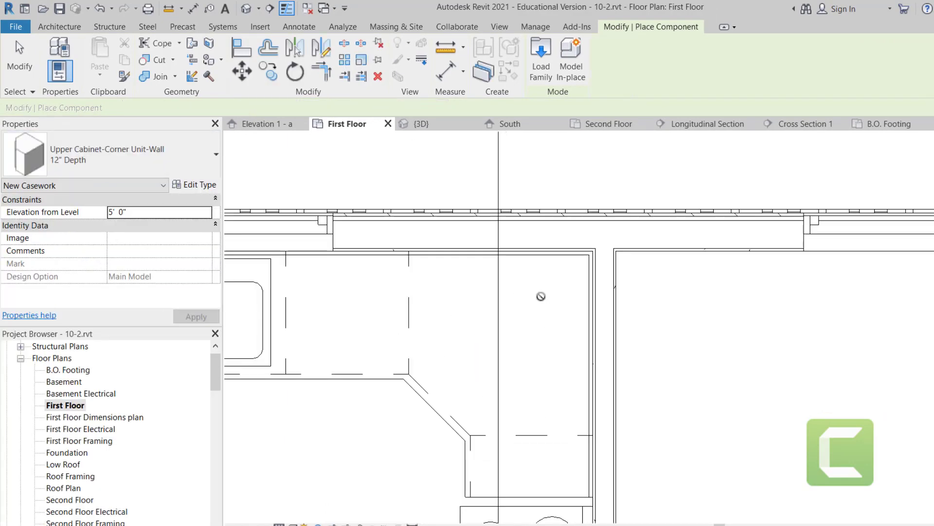
scroll(541, 295, "up", 1)
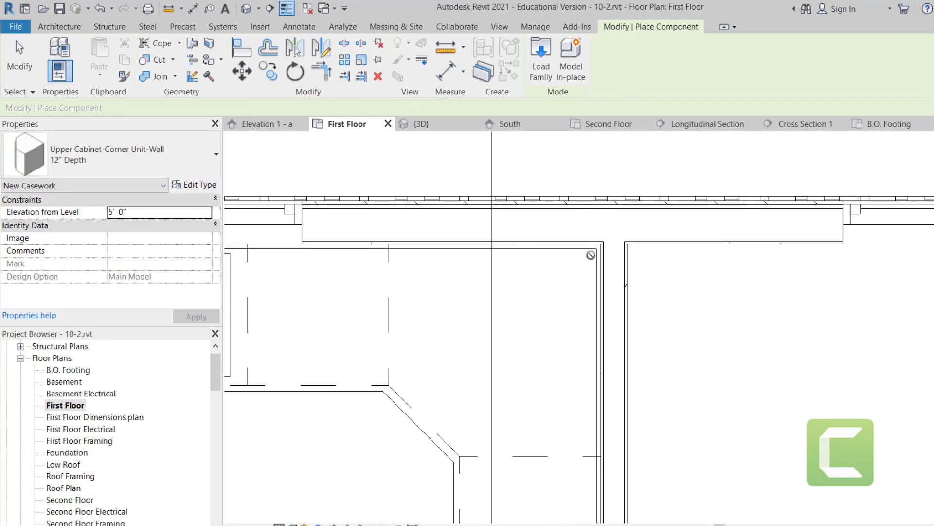
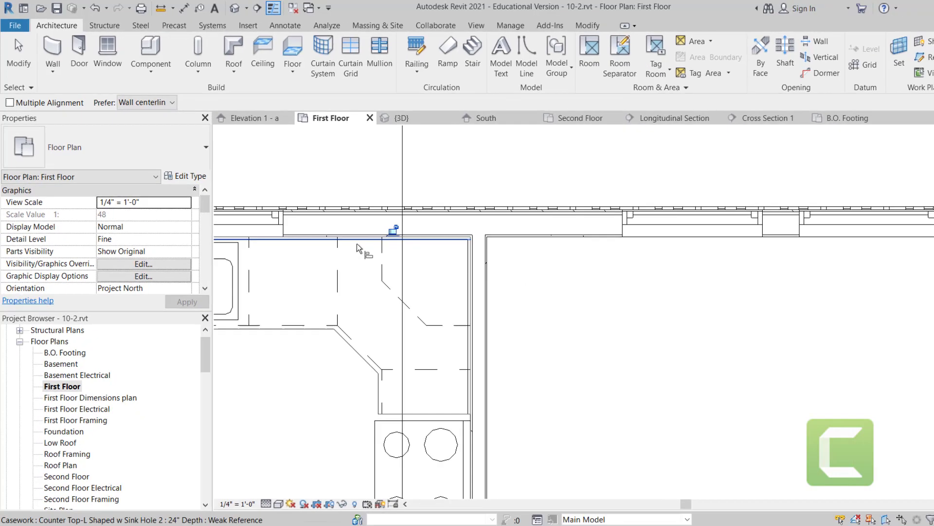
scroll(359, 230, "up", 3)
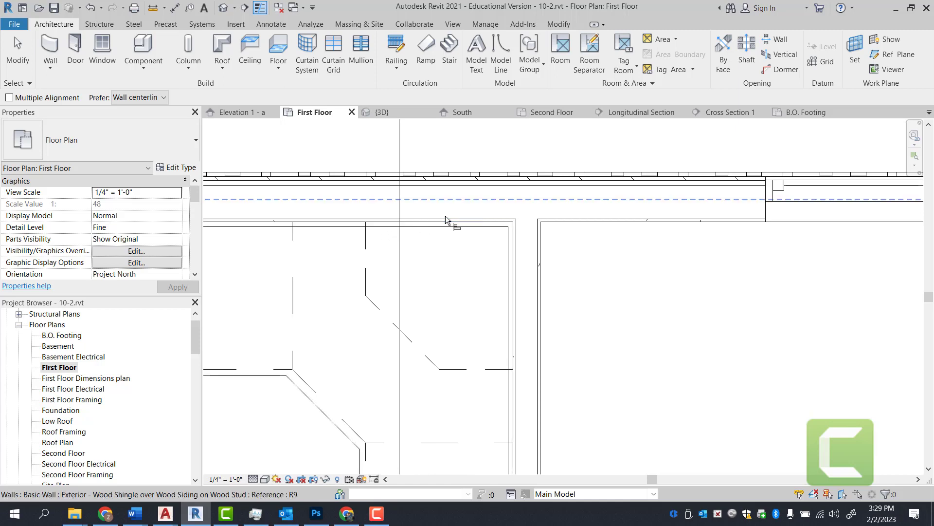
scroll(459, 229, "down", 3)
key("Escape")
scroll(469, 315, "up", 1)
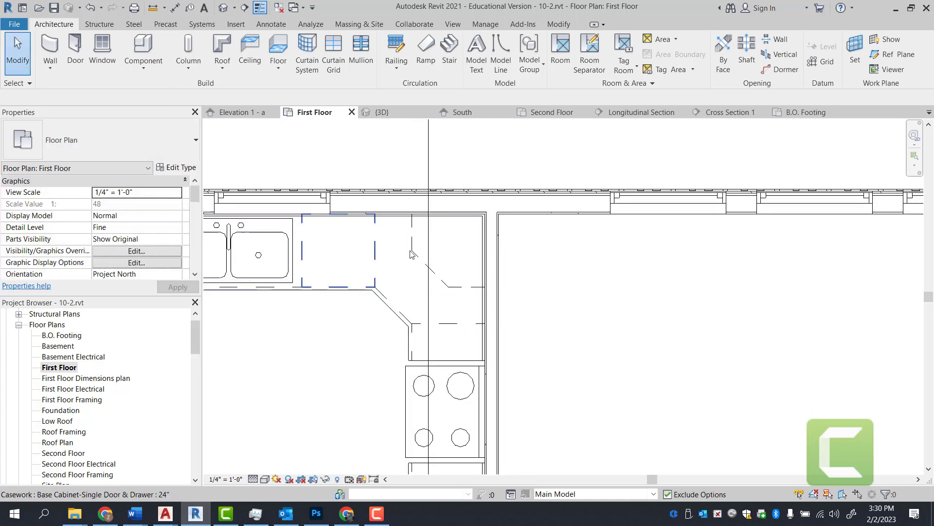
scroll(231, 185, "up", 1)
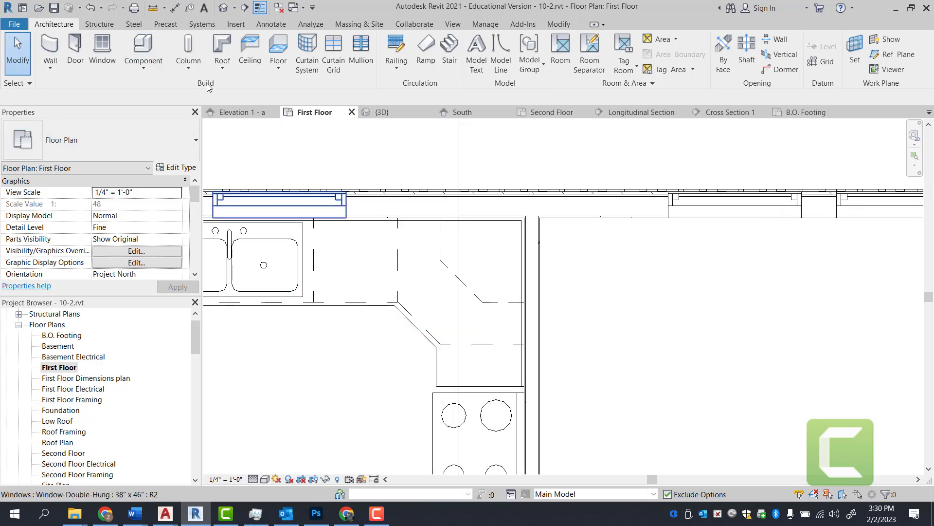
- Place a 24" Upper Cabinet-Double Door-Wall on the exterior wall between the sink and the upper corner cabinet
left_click(141, 46)
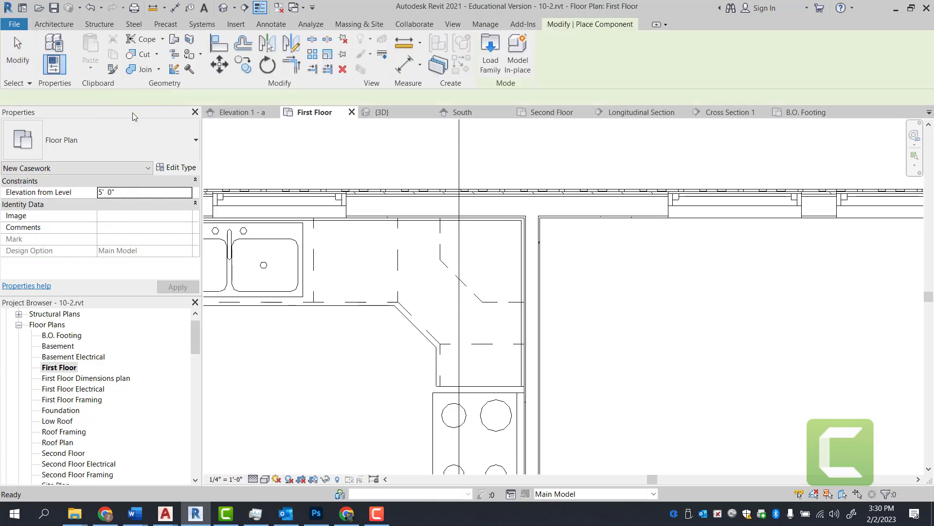
left_click(175, 147)
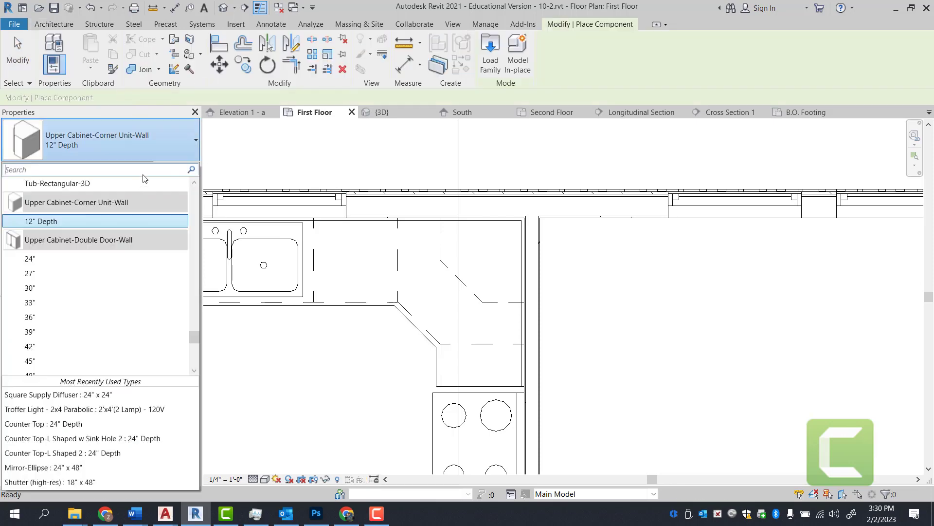
left_click(88, 258)
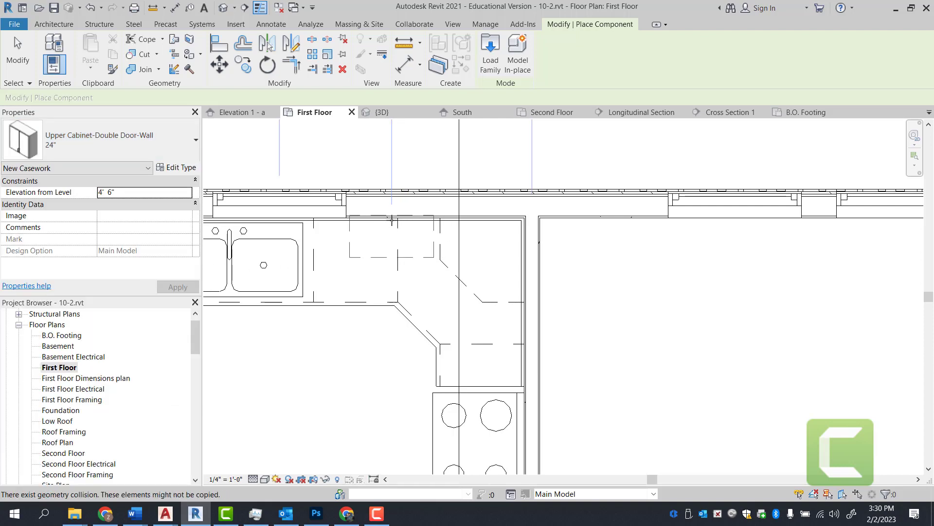
scroll(391, 217, "up", 2)
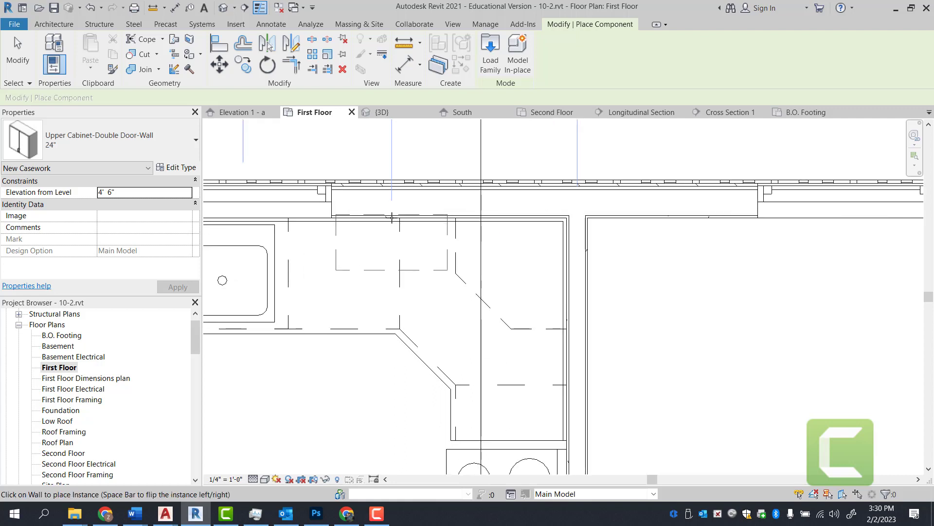
scroll(453, 231, "up", 2)
key("Escape")
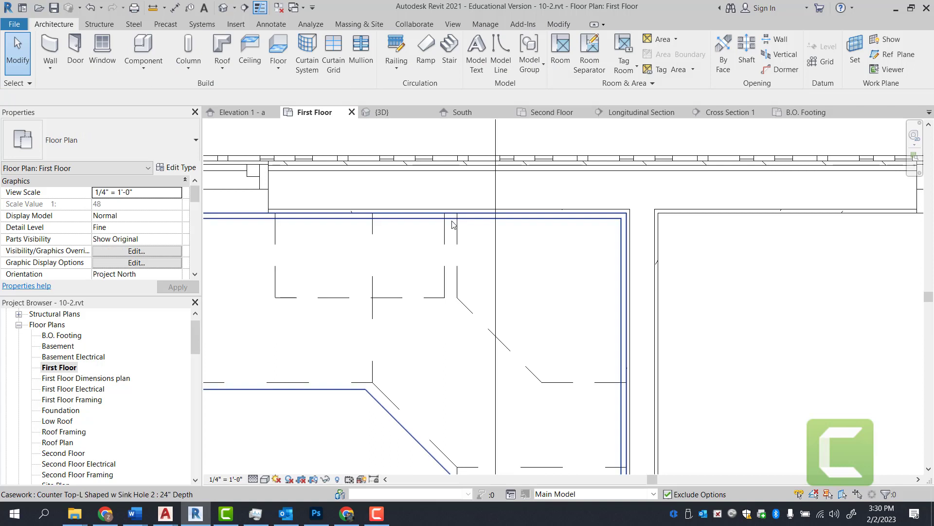
- Align the side of the 24" double door upper cabinet with the adjacent side of the upper corner cabinet
key("a")
key("l")
left_click(458, 268)
left_click(445, 277)
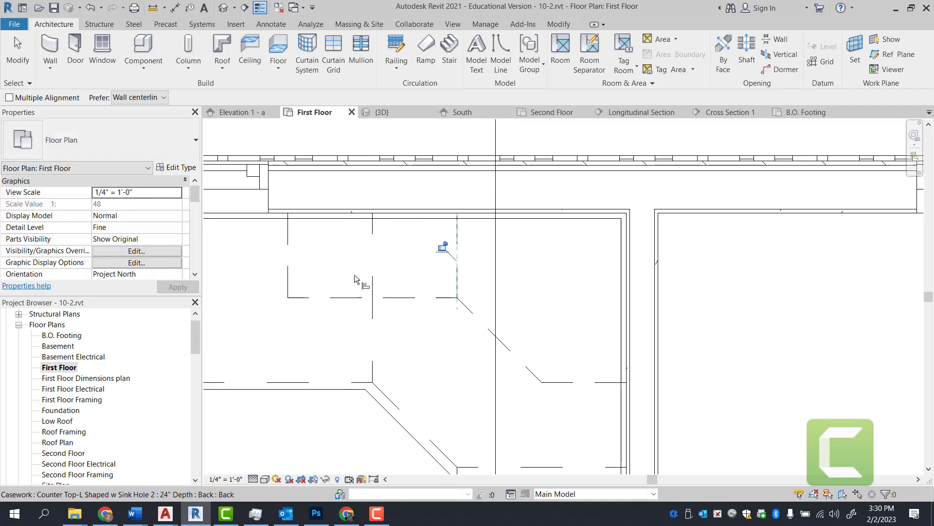
key("Escape")
key("Escape")
- Start placing another component with the Upper Cabinet-Double Door-Wall 24" type
scroll(496, 253, "down", 1)
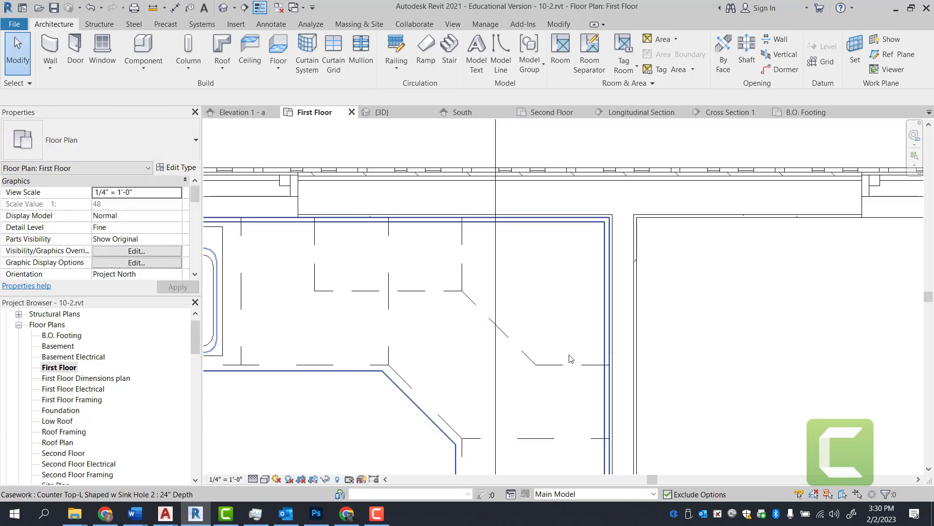
scroll(550, 265, "down", 2)
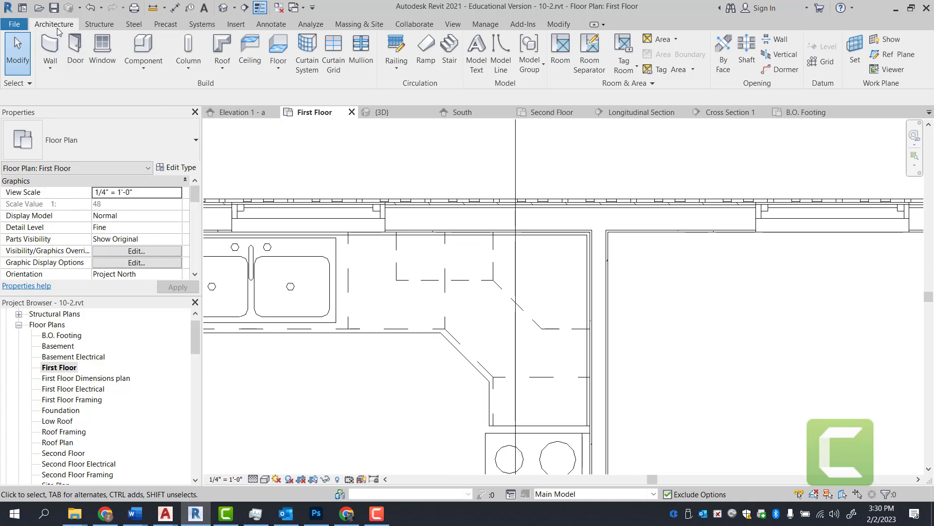
left_click(143, 48)
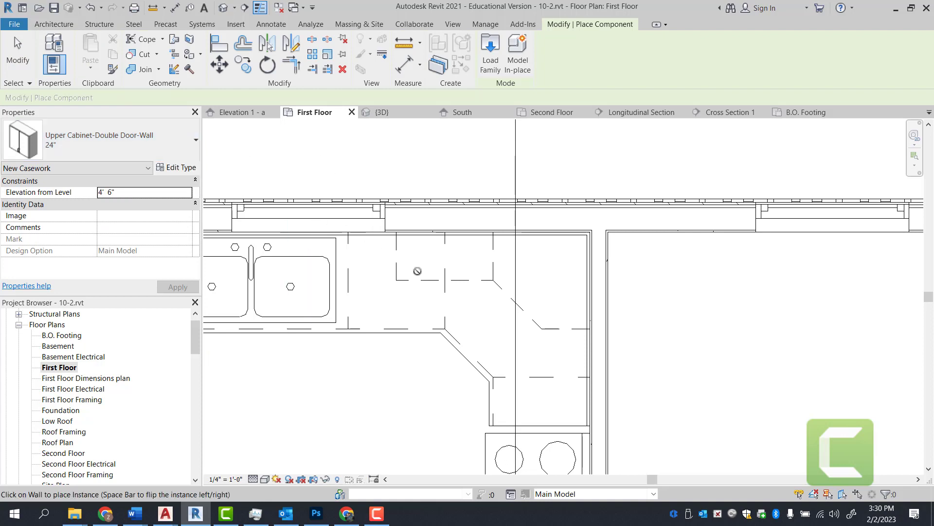
- Place a 24" double-door upper cabinet on the range wall, just below the upper corner cabinet
left_click(592, 378)
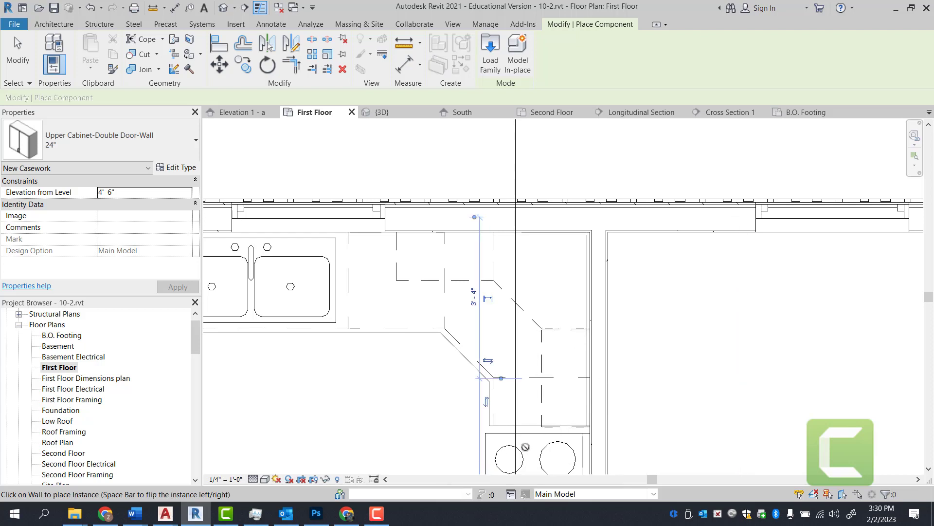
key("Escape")
key("Escape")
- Align the new 24" cabinet's upper edge with the adjoining edge of the upper corner cabinet
scroll(611, 345, "up", 2)
key("a")
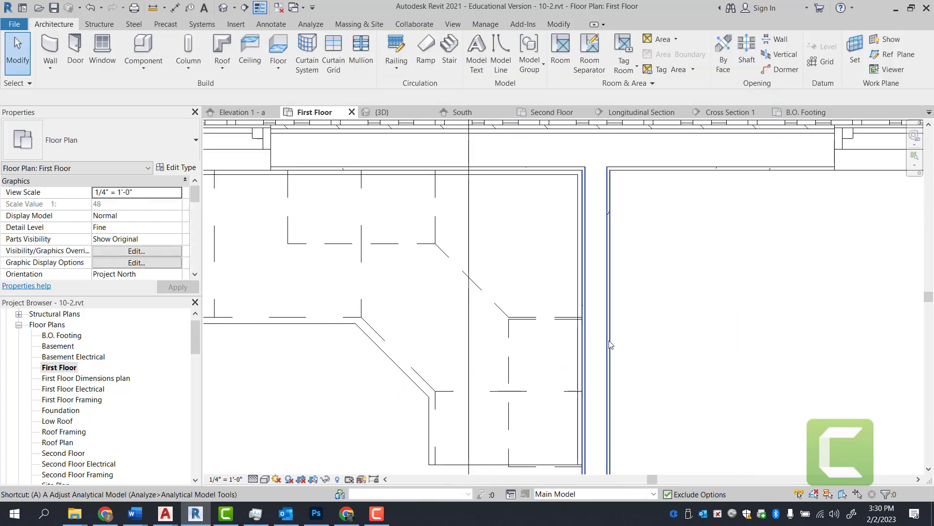
key("l")
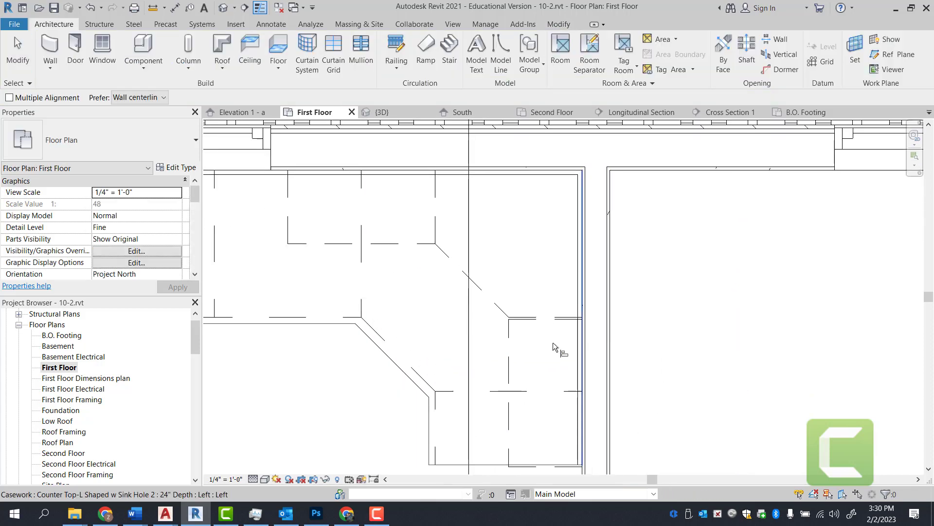
scroll(526, 318, "up", 2)
left_click(524, 317)
scroll(541, 197, "down", 3)
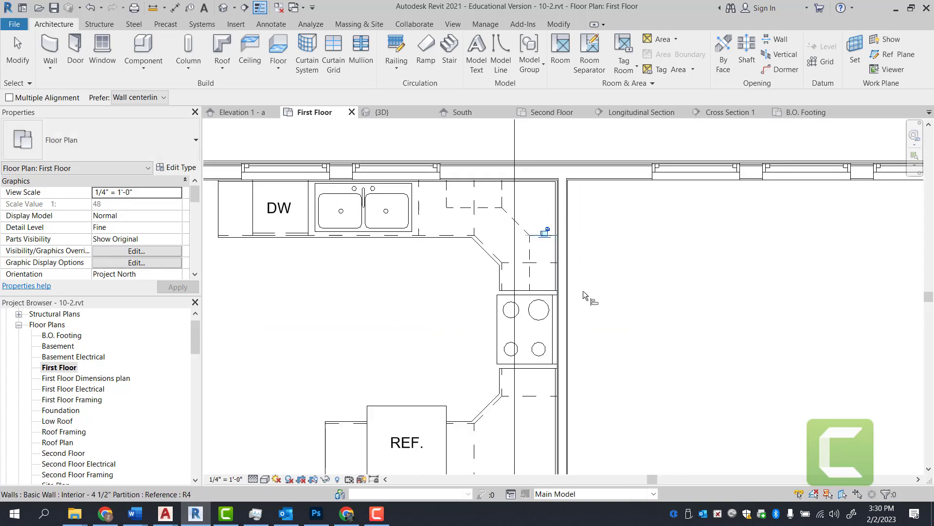
key("Escape")
key("Escape")
scroll(438, 141, "down", 3)
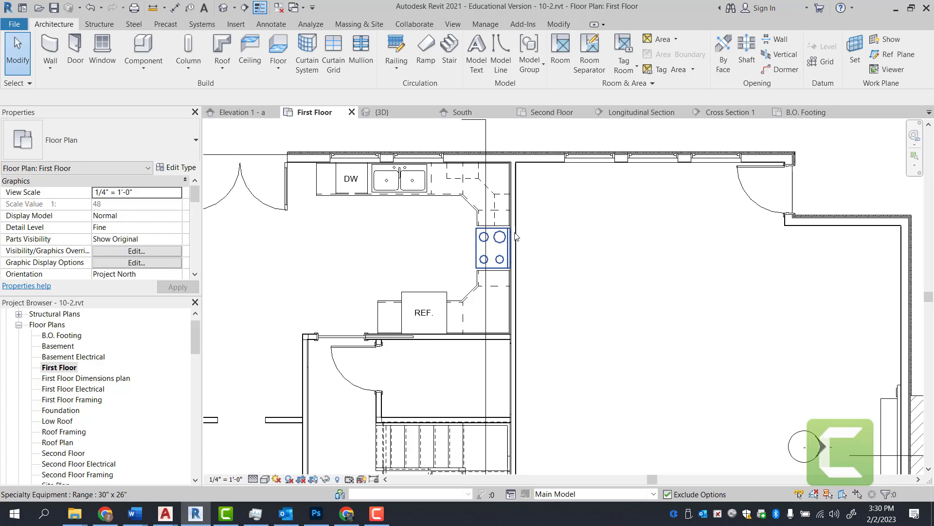
- Choose the 30" Upper Cabinet-Double Door-Wall component for placement and set its type Height to 15"
scroll(507, 223, "up", 3)
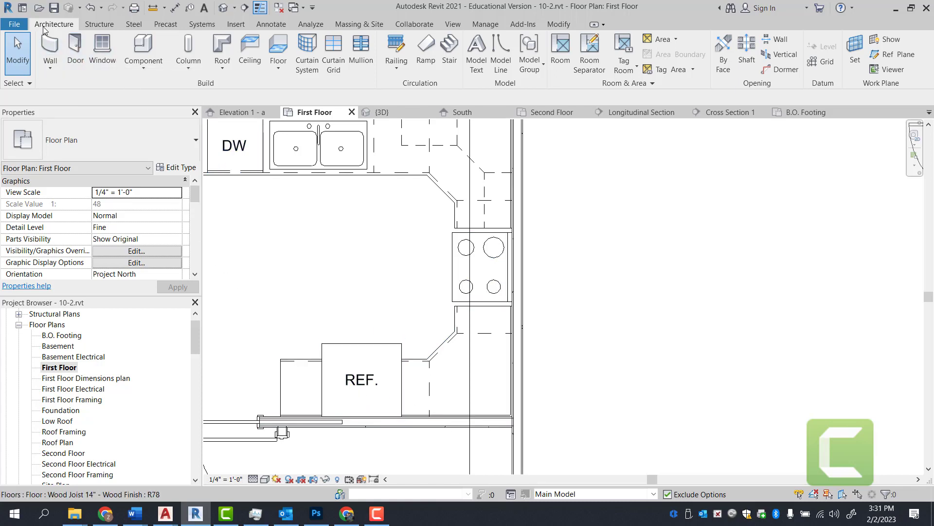
left_click(143, 49)
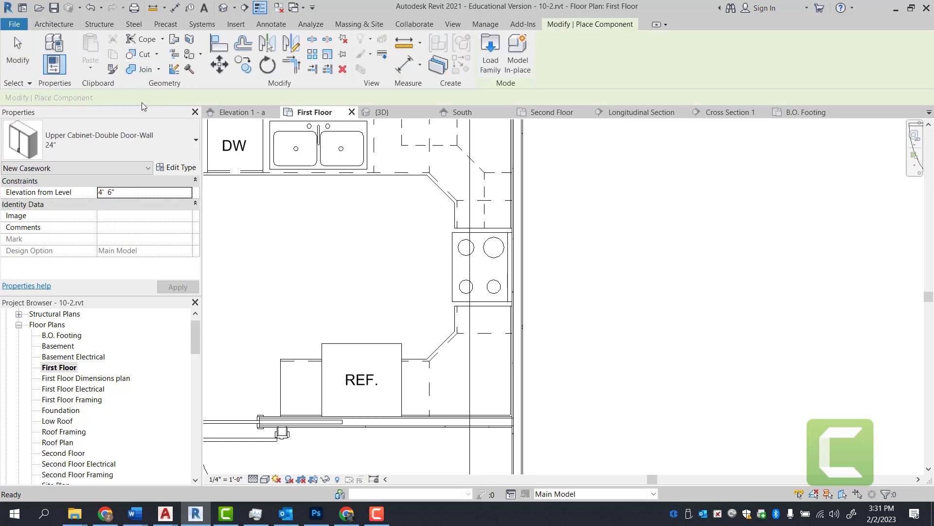
left_click(96, 138)
scroll(78, 194, "up", 1)
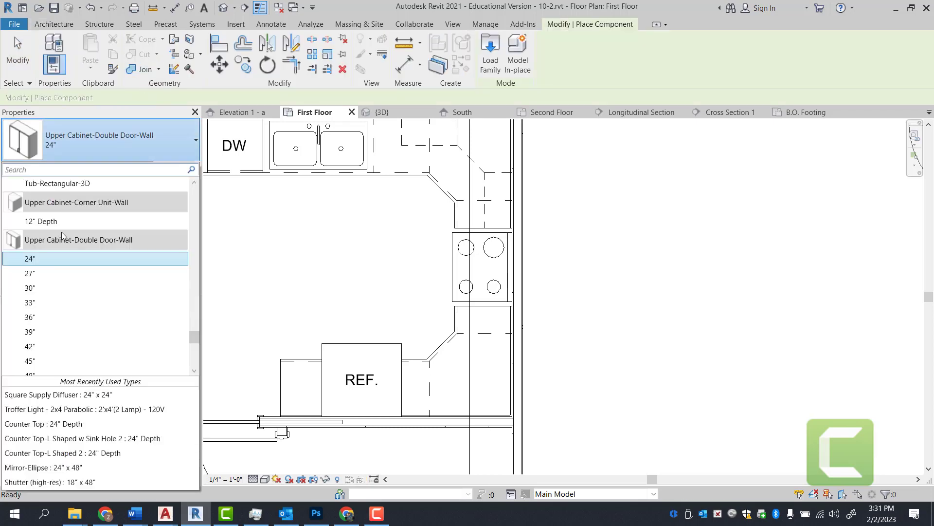
left_click(61, 289)
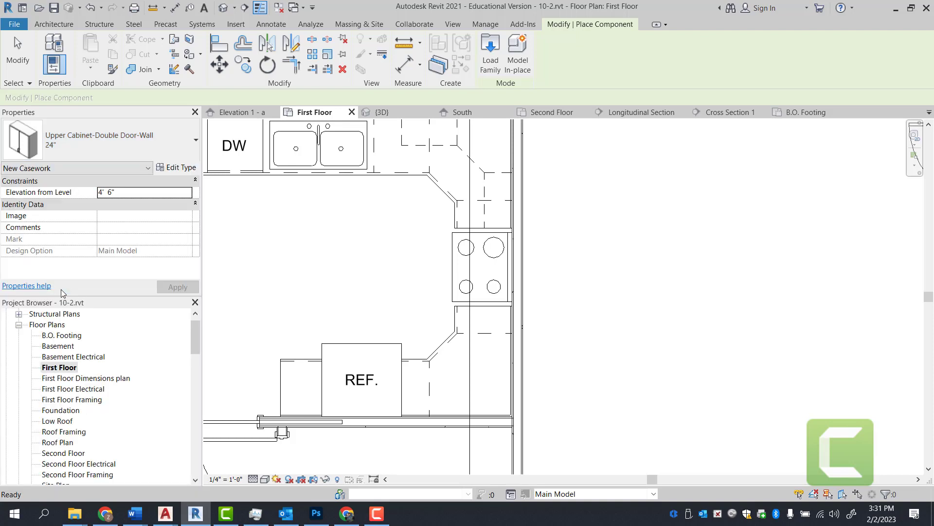
left_click(176, 168)
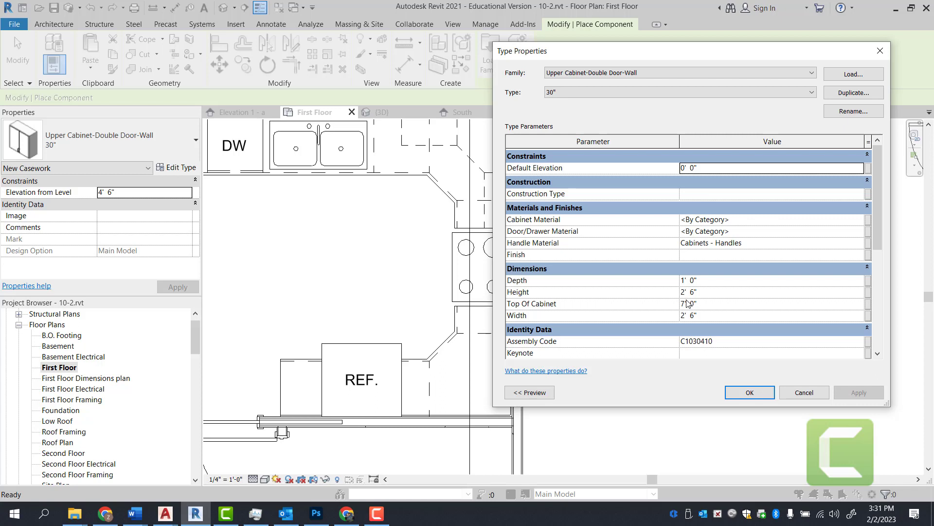
left_click(694, 293)
left_click(693, 293)
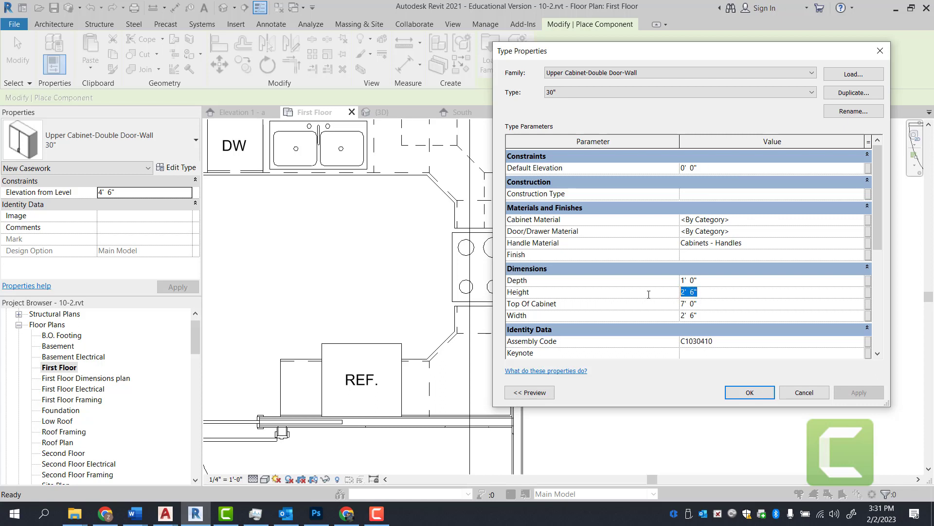
type("15")
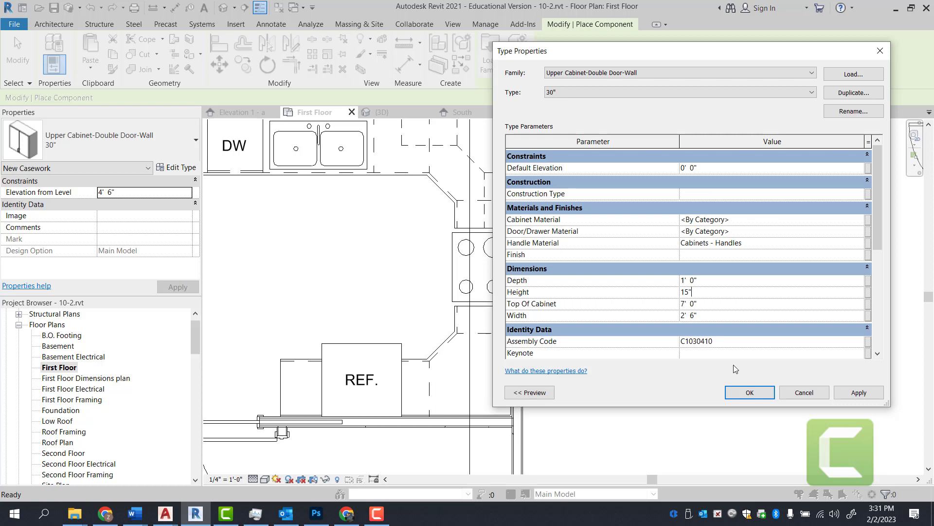
left_click(757, 398)
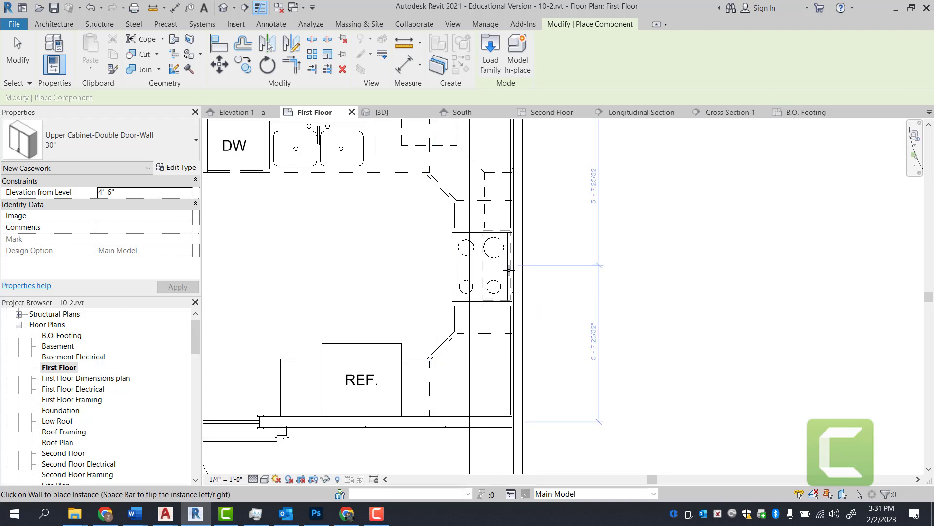
- Place the 30" double-door upper cabinet on the wall above the range
left_click(509, 269)
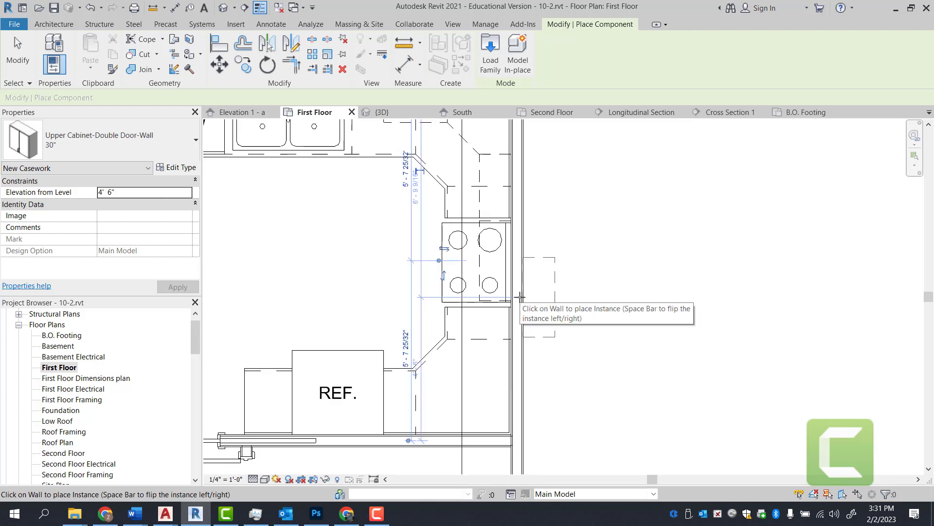
scroll(496, 304, "up", 4)
key("Escape")
key("Escape")
- Align the 30" upper cabinet's lower edge with the edge of the range beneath it
key("a")
key("l")
left_click(473, 297)
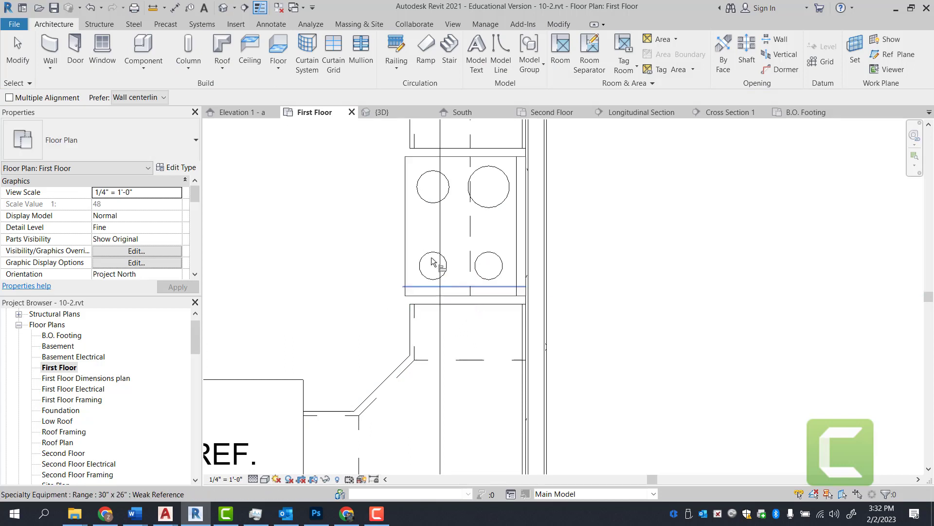
key("Escape")
key("Escape")
scroll(539, 255, "down", 2)
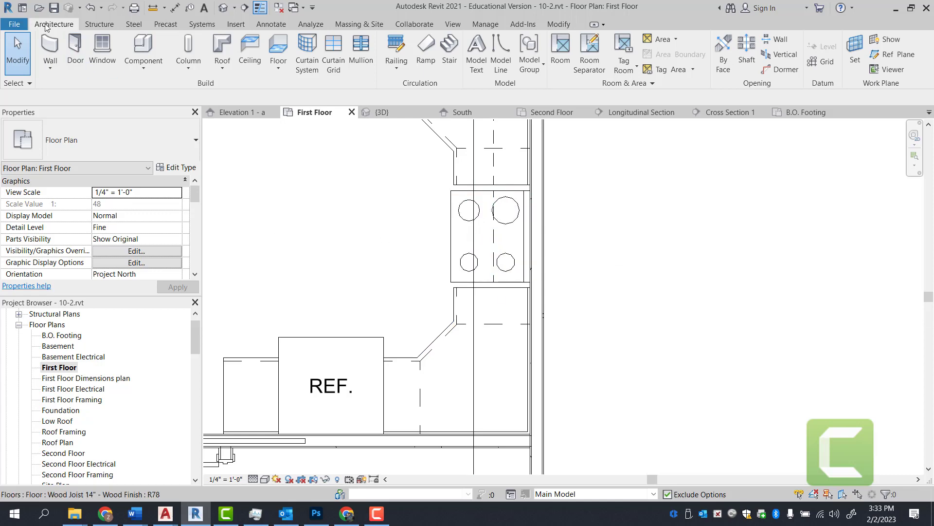
- Place a 27" double-door upper cabinet on the range wall, between the range and the refrigerator-side corner
left_click(142, 44)
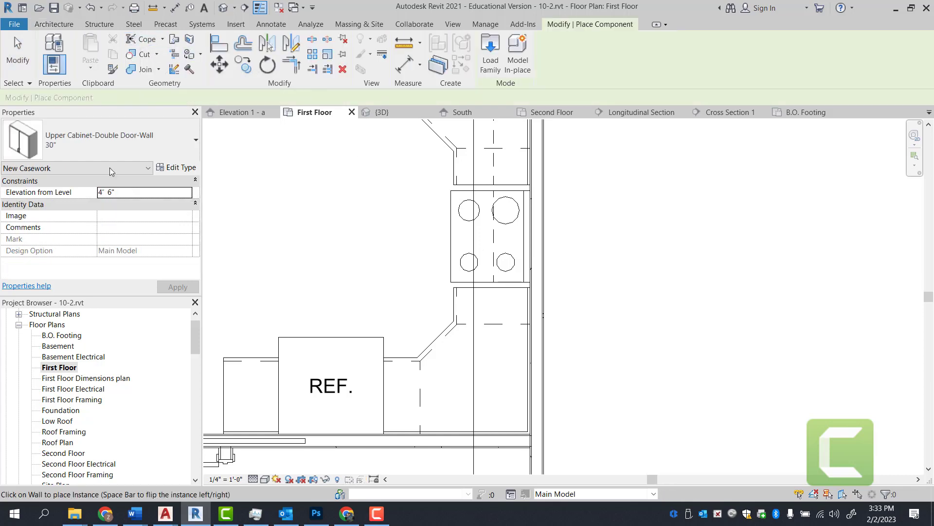
left_click(107, 143)
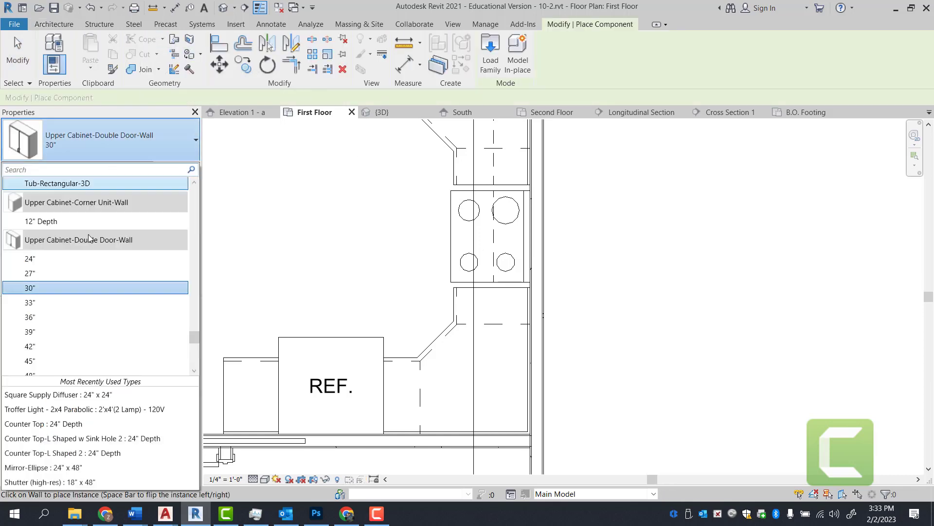
left_click(59, 274)
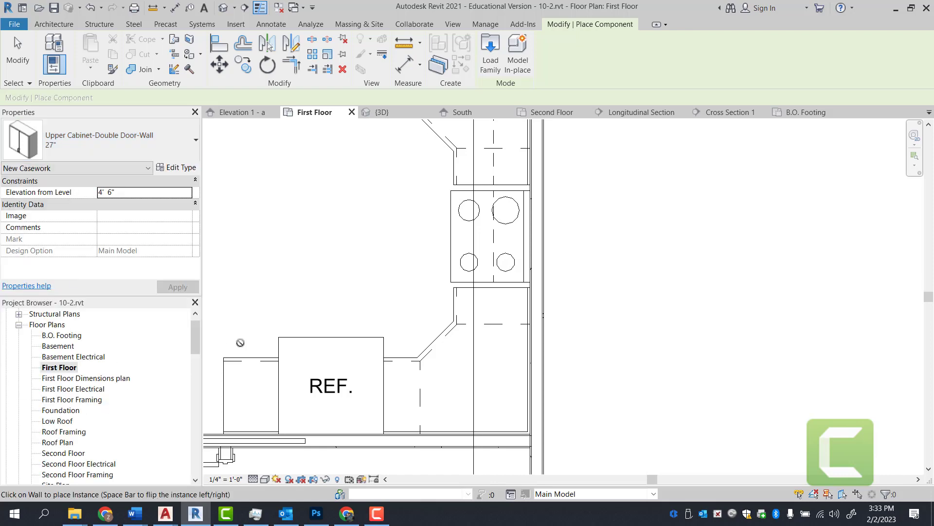
left_click(532, 331)
key("Escape")
key("Escape")
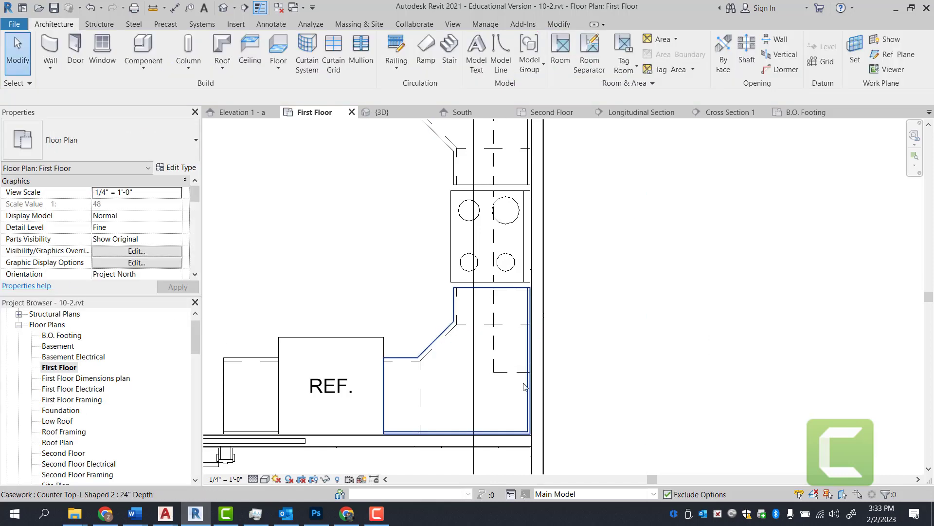
- Align the 27" upper cabinet's range-side edge with the countertop edge next to the range
key("a")
key("l")
scroll(509, 291, "up", 1)
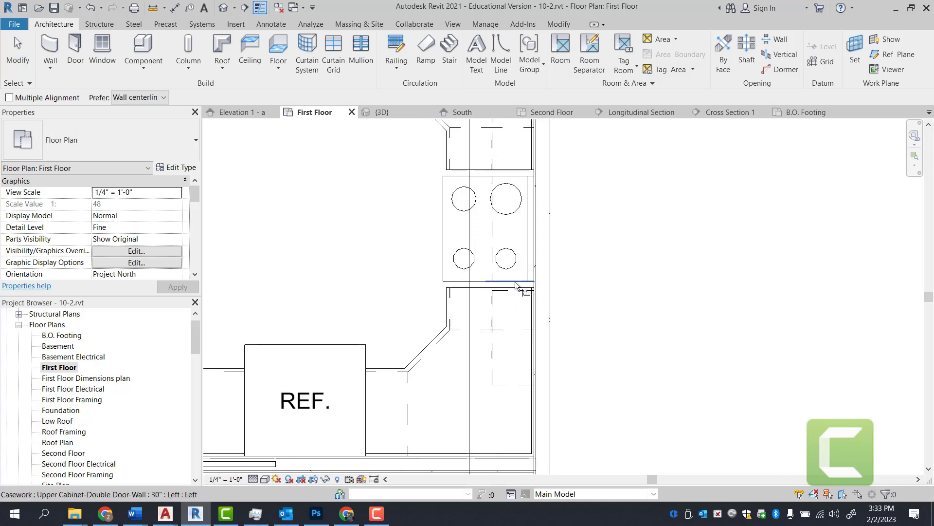
scroll(516, 285, "up", 1)
left_click(471, 288)
left_click(496, 292)
key("Escape")
key("Escape")
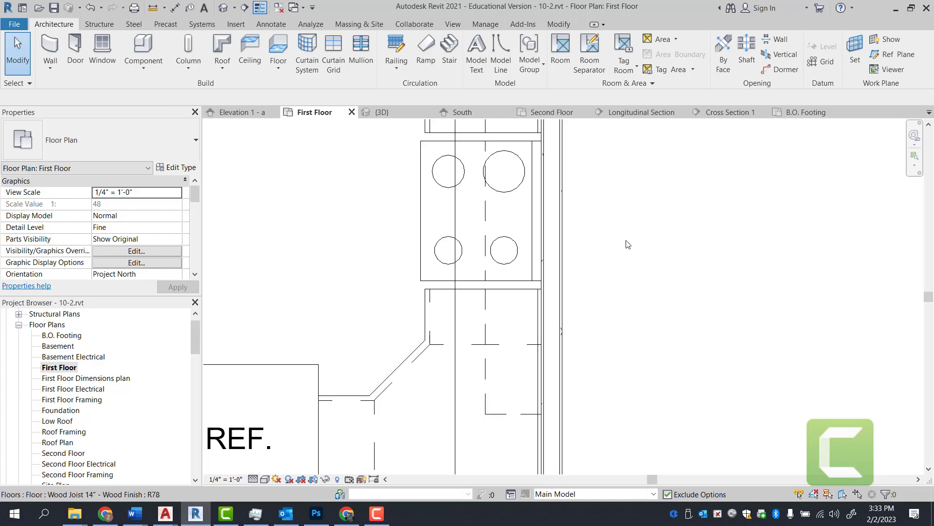
- Place an Upper Cabinet-Corner Unit-Wall with 12" depth in the kitchen corner near the refrigerator
scroll(703, 310, "down", 2)
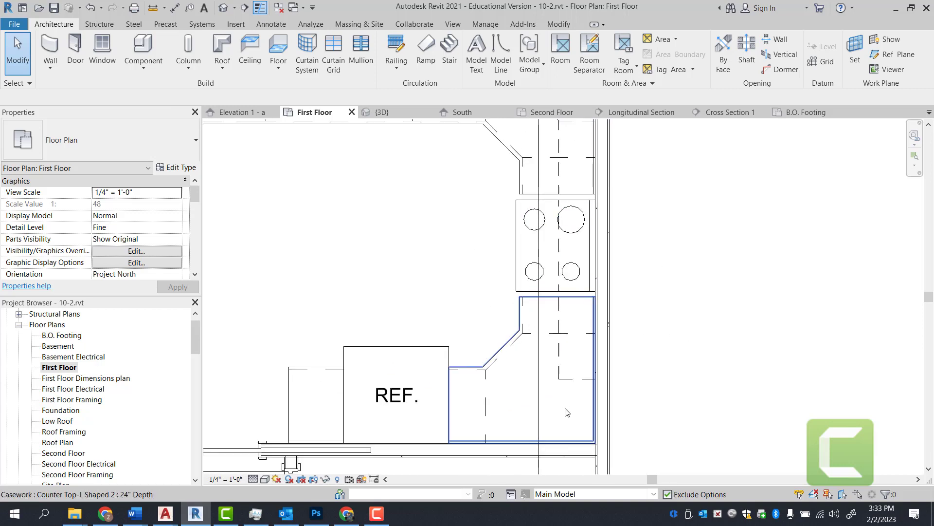
scroll(565, 412, "down", 1)
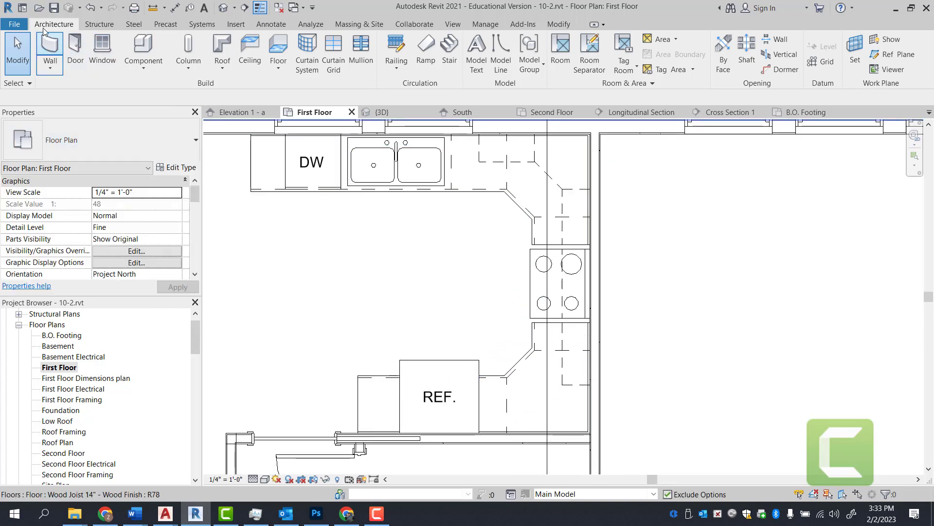
left_click(143, 54)
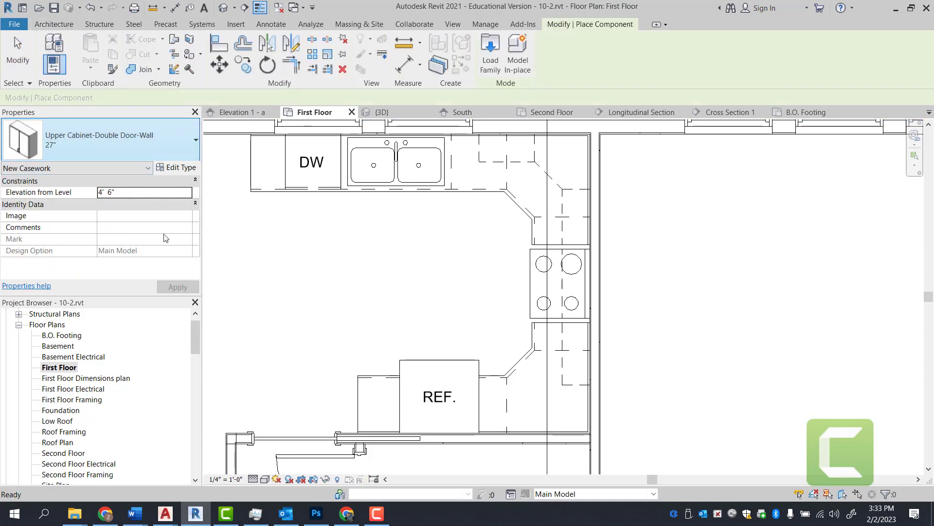
left_click(111, 144)
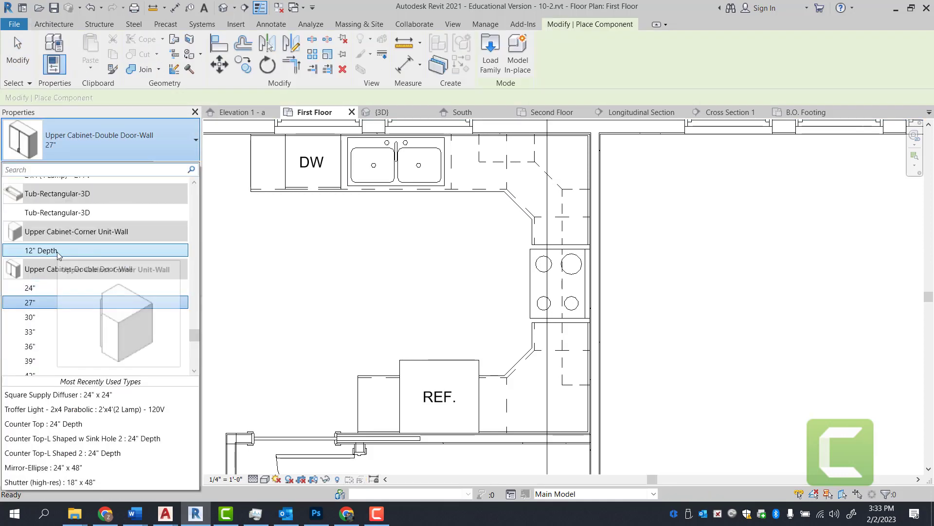
left_click(57, 253)
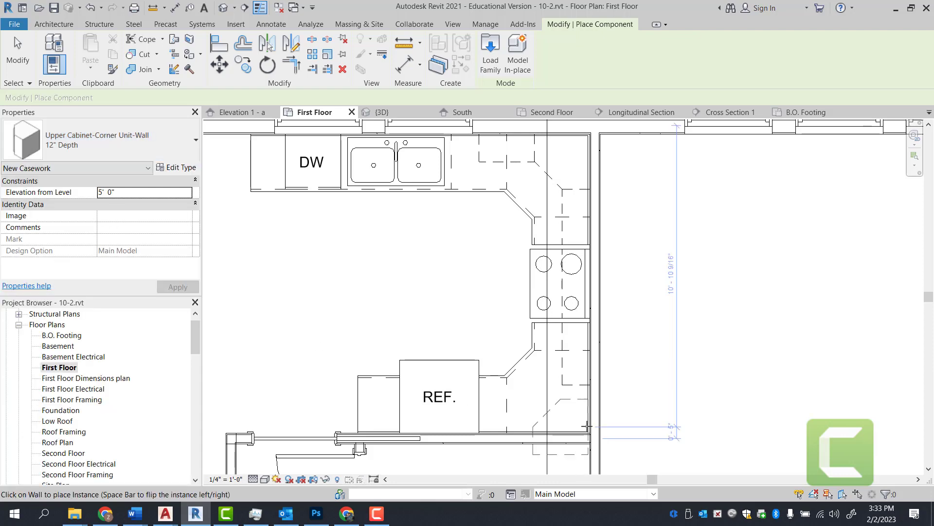
key("Escape")
key("Escape")
- Align the new corner cabinet with the refrigerator wall and bring the 27" cabinet flush with its edge
scroll(601, 414, "up", 2)
key("l")
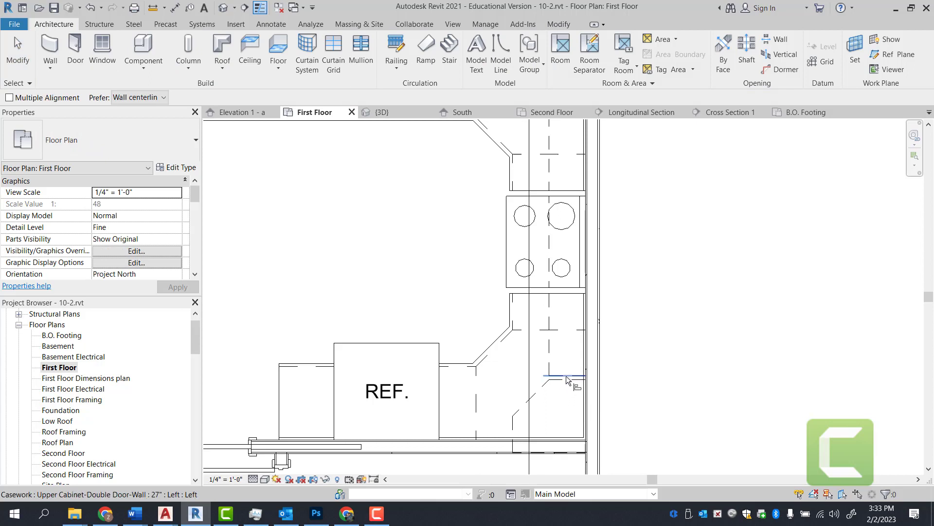
key("Escape")
middle_click_drag(566, 376, 606, 328)
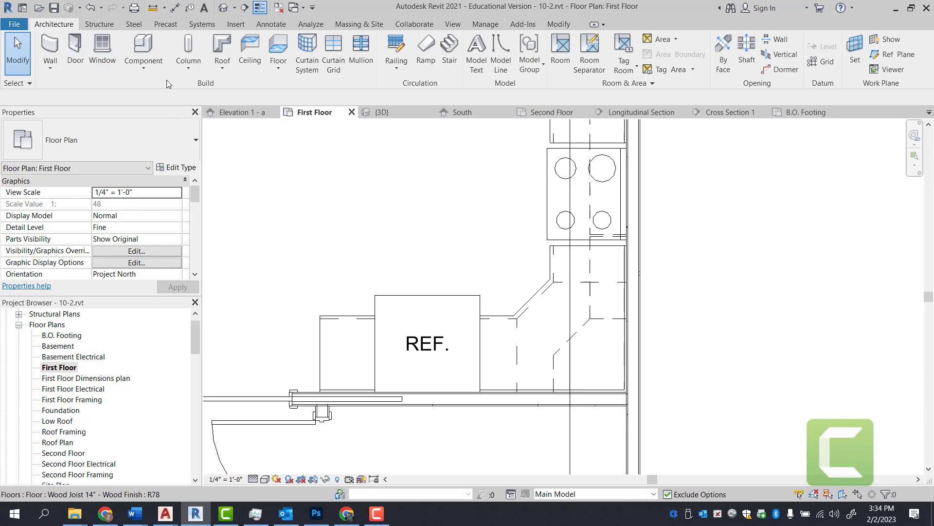
- Place a 24" double-door upper cabinet on the refrigerator wall, between the corner cabinet and the refrigerator
left_click(141, 50)
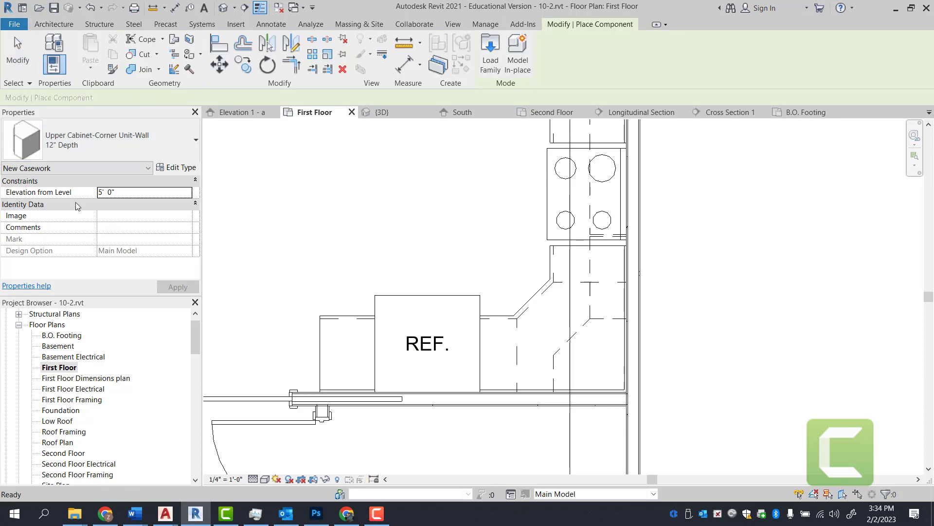
left_click(82, 147)
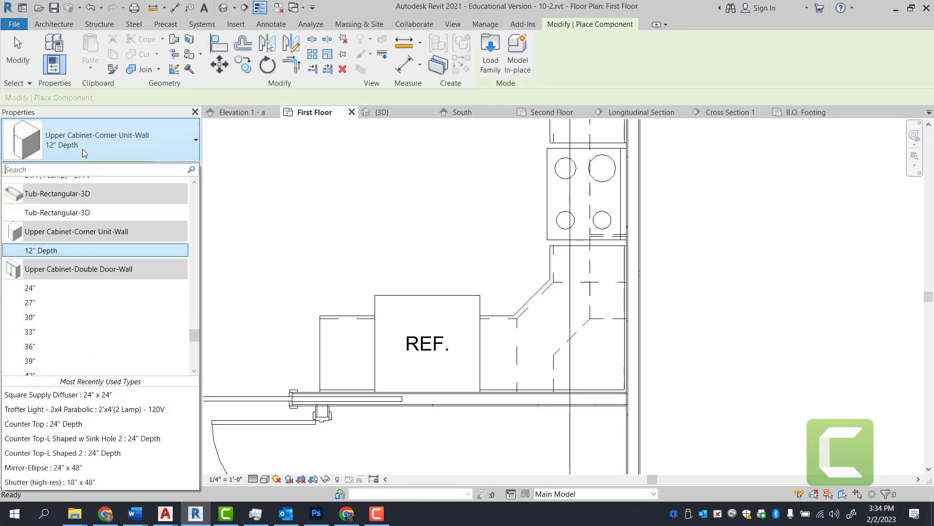
left_click(49, 291)
scroll(520, 385, "up", 1)
key("Escape")
key("Escape")
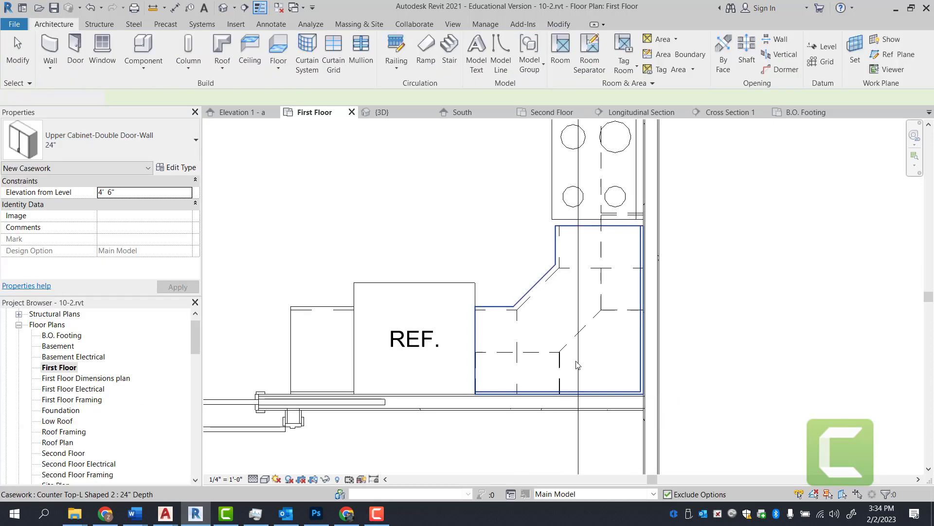
- Align the side of the refrigerator-wall 24" cabinet with the adjoining edge of the corner cabinet
scroll(552, 357, "up", 3)
scroll(553, 359, "up", 1)
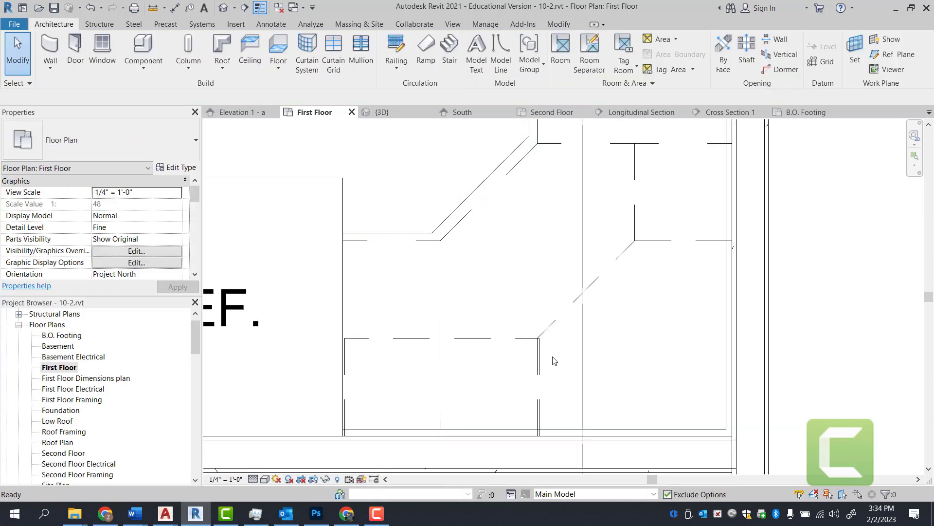
key("a")
key("l")
scroll(545, 349, "up", 3)
scroll(539, 346, "down", 3)
key("Escape")
key("Escape")
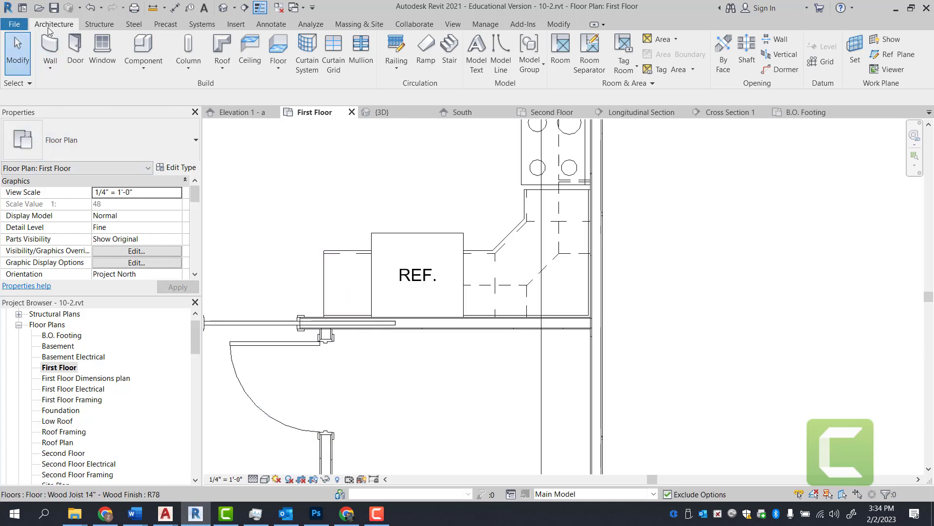
- Place a single-door upper cabinet on the refrigerator wall, above the base cabinet on the far side of the refrigerator
left_click(143, 51)
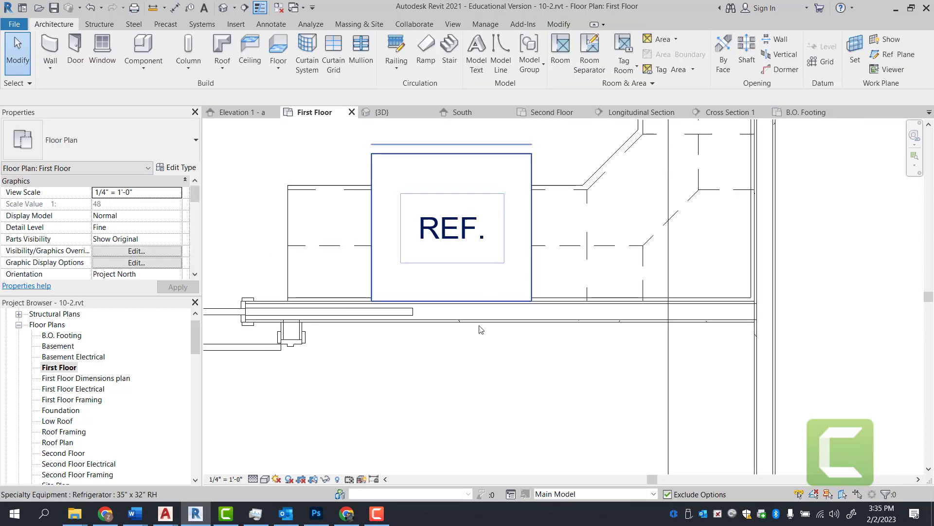
scroll(443, 352, "down", 2)
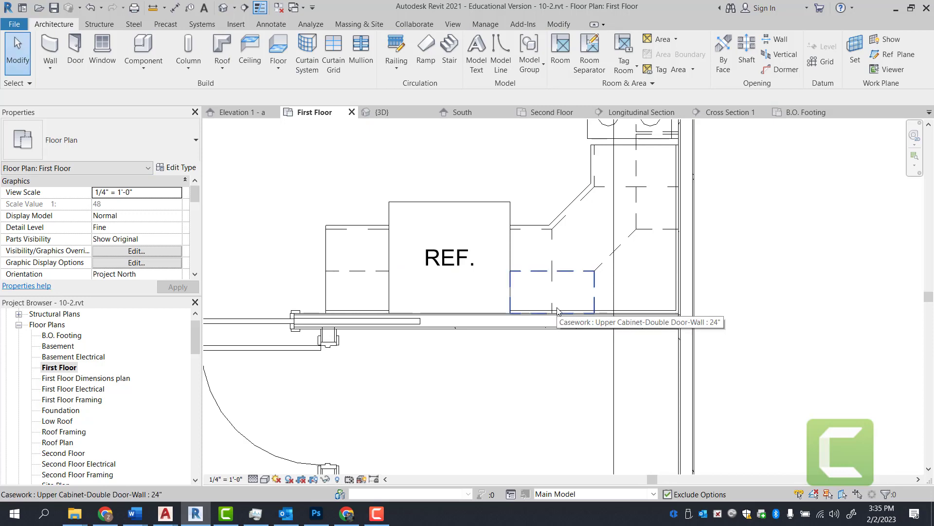
- Examine the kitchen's upper cabinets in the 3D view from several angles, including the 30" cabinet over the range
left_click(225, 10)
scroll(679, 307, "down", 3)
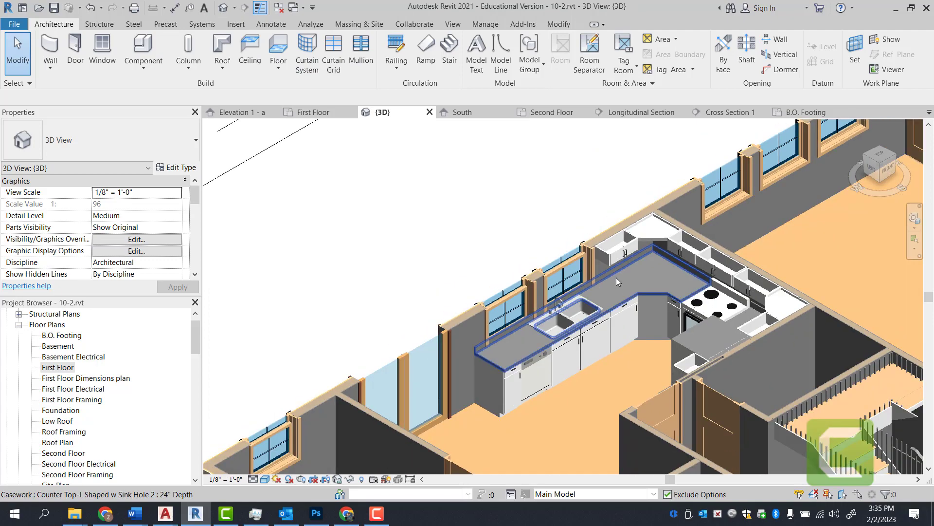
left_click(875, 164)
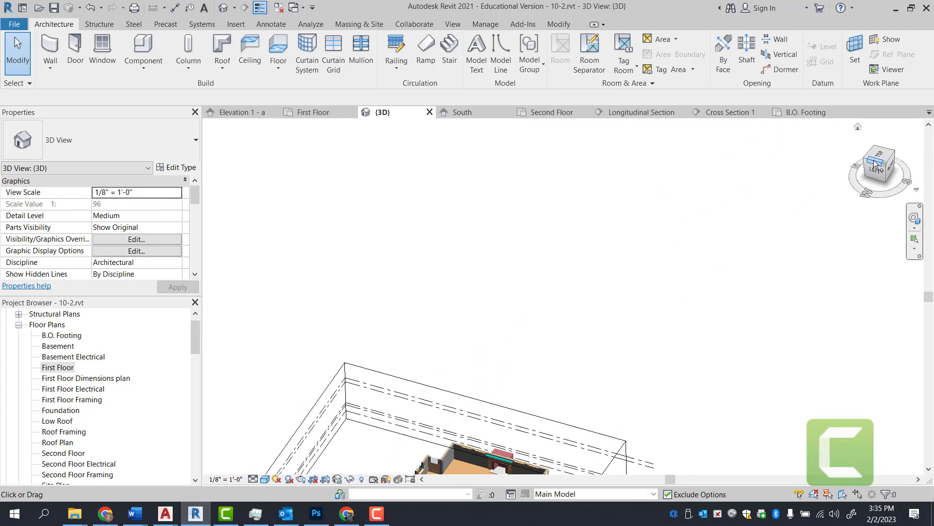
scroll(593, 195, "up", 5)
scroll(589, 192, "up", 1)
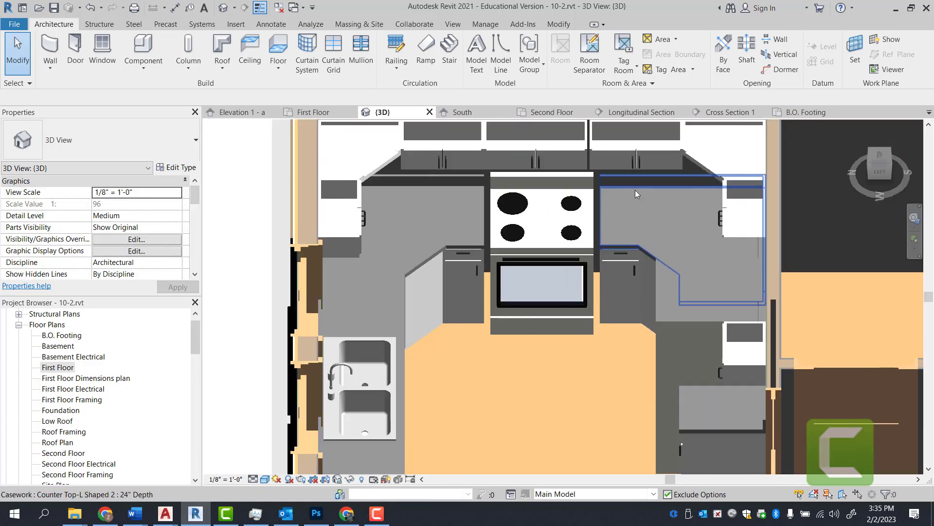
left_click(549, 174)
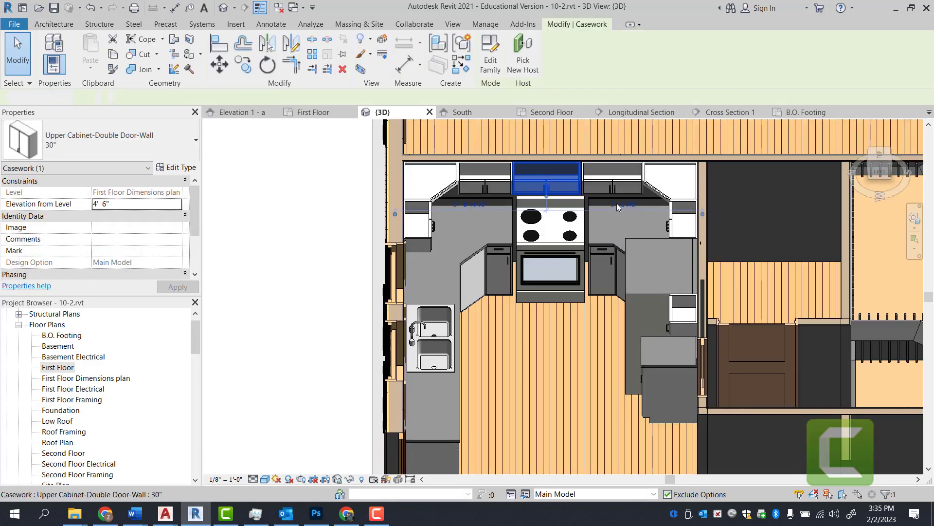
key("Escape")
scroll(545, 167, "up", 2)
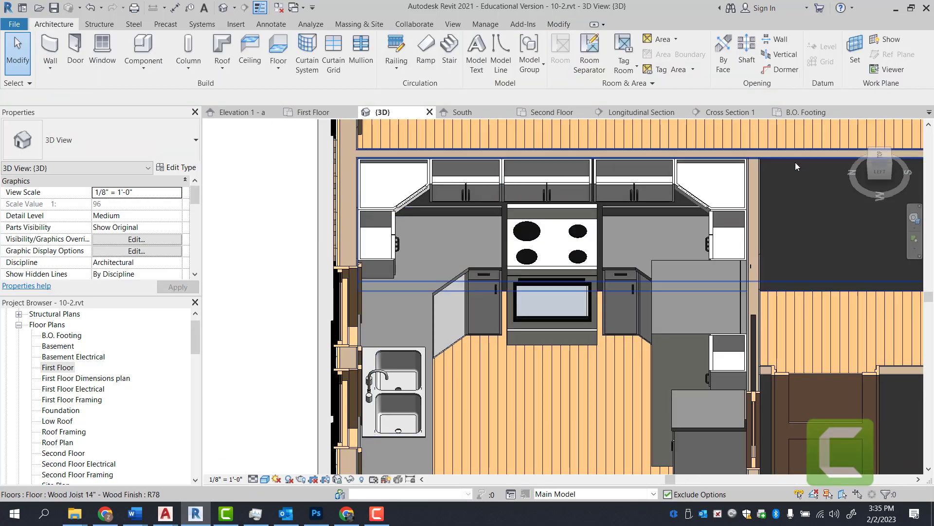
left_click(869, 165)
scroll(371, 246, "up", 1)
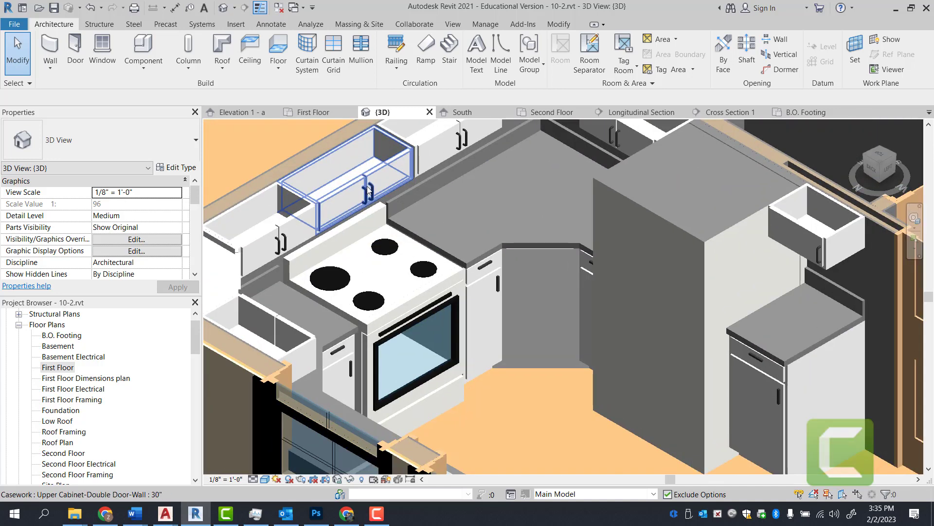
left_click(369, 197)
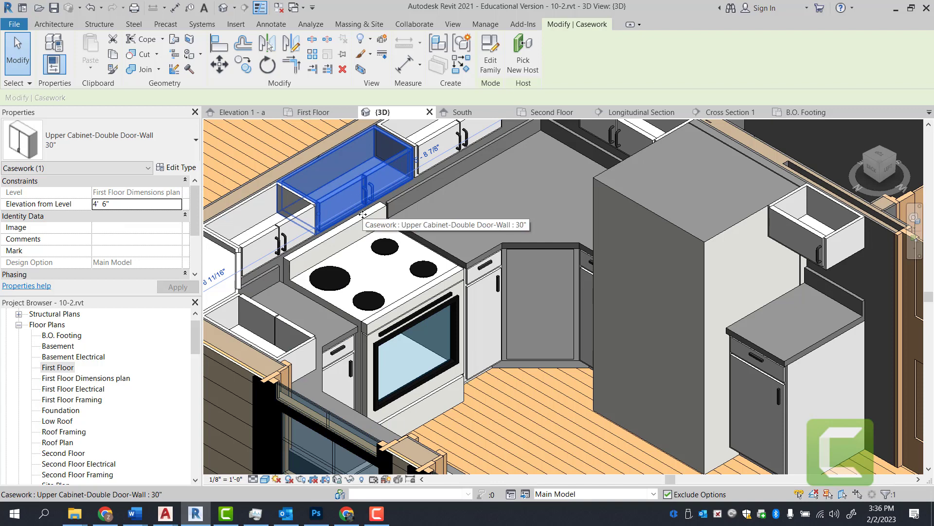
key("Escape")
scroll(370, 219, "down", 2)
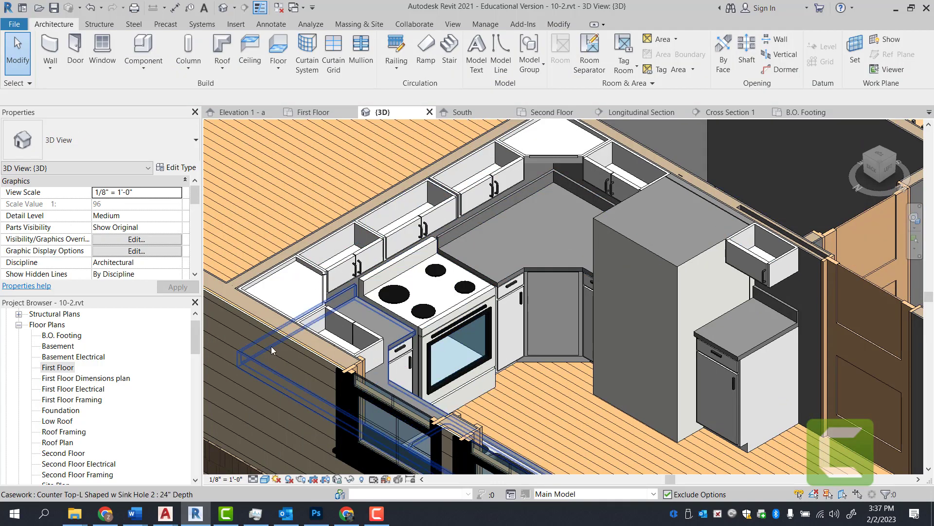
- Open the First Floor plan and place an interior elevation marker in the middle of the kitchen, facing the range
double_click(62, 368)
scroll(483, 313, "down", 3)
scroll(496, 255, "up", 5)
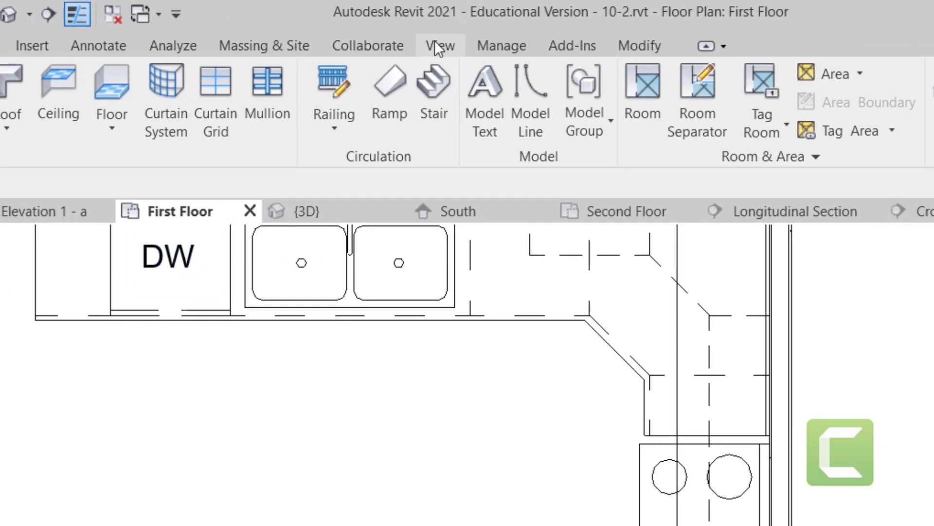
left_click(450, 24)
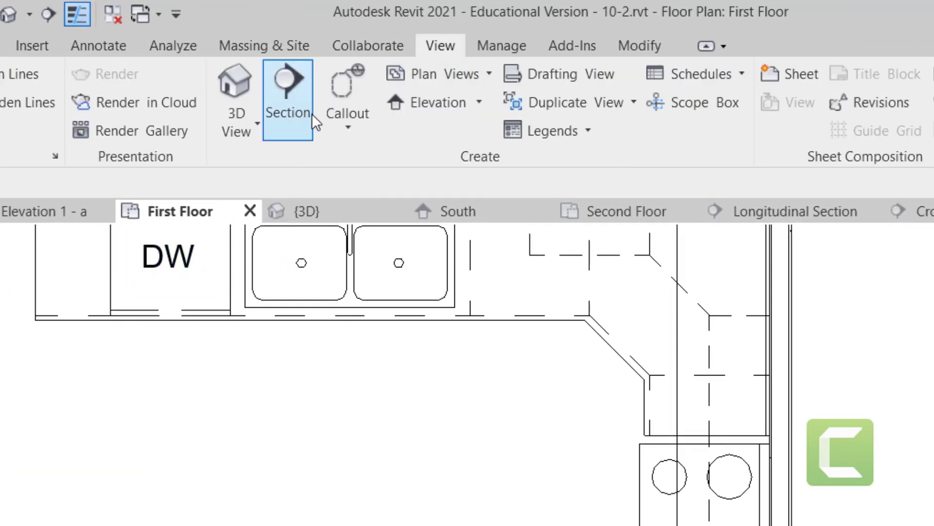
left_click(479, 102)
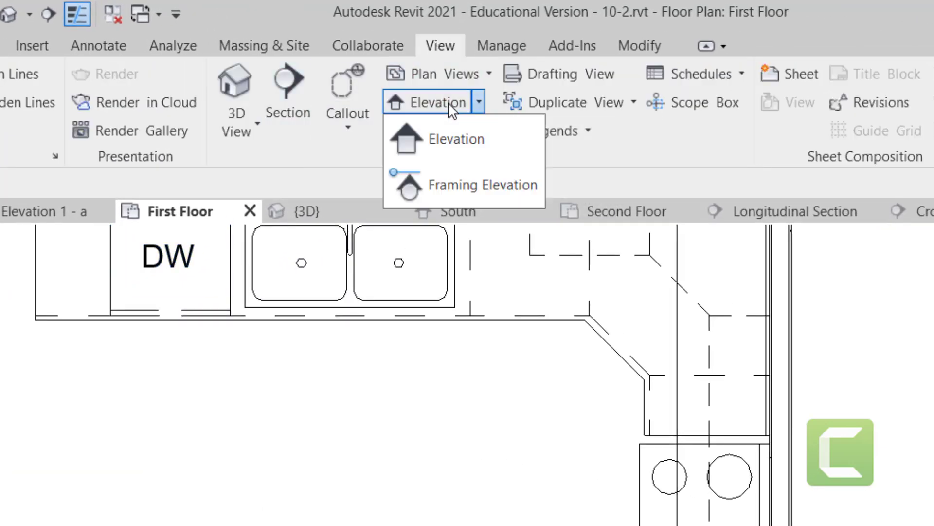
left_click(452, 139)
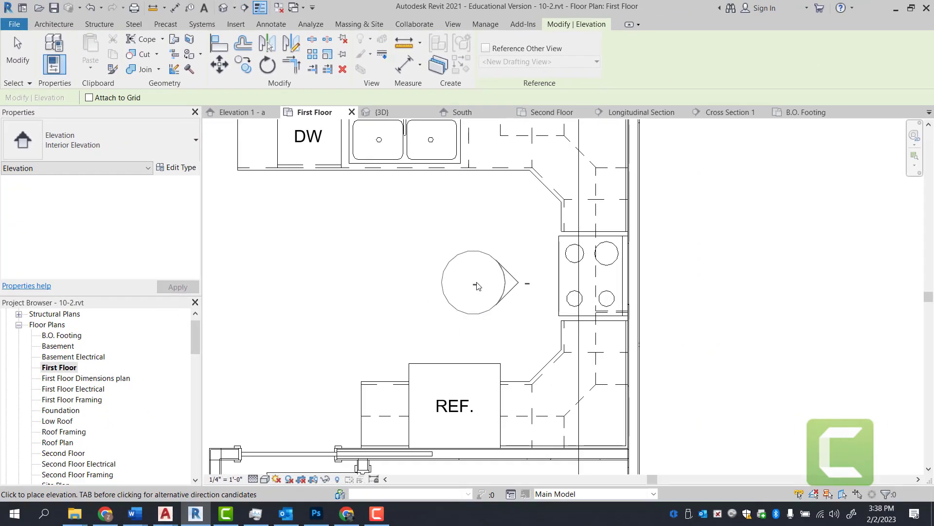
left_click(483, 286)
key("Escape")
key("Escape")
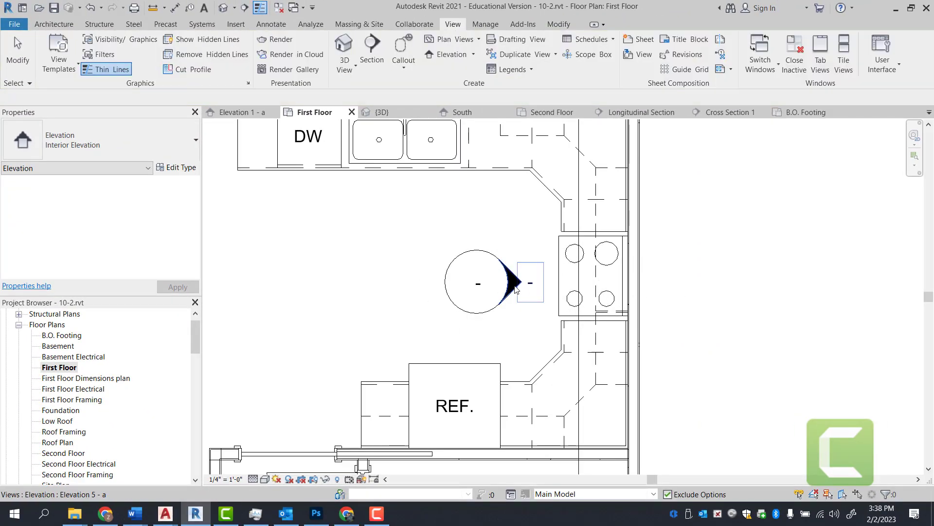
- Move the elevation marker farther from the range and shift its view line slightly away from the range
left_click(514, 289)
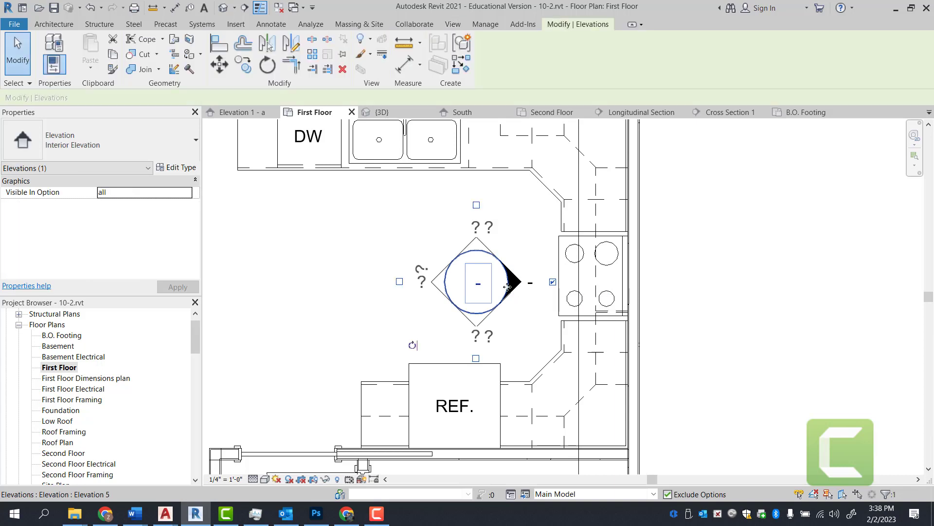
left_click_drag(450, 304, 358, 303)
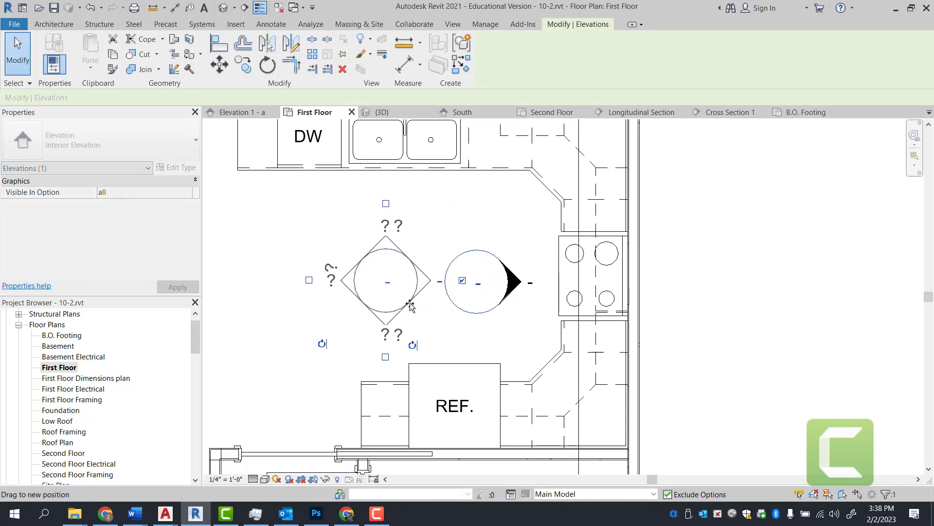
left_click(425, 284)
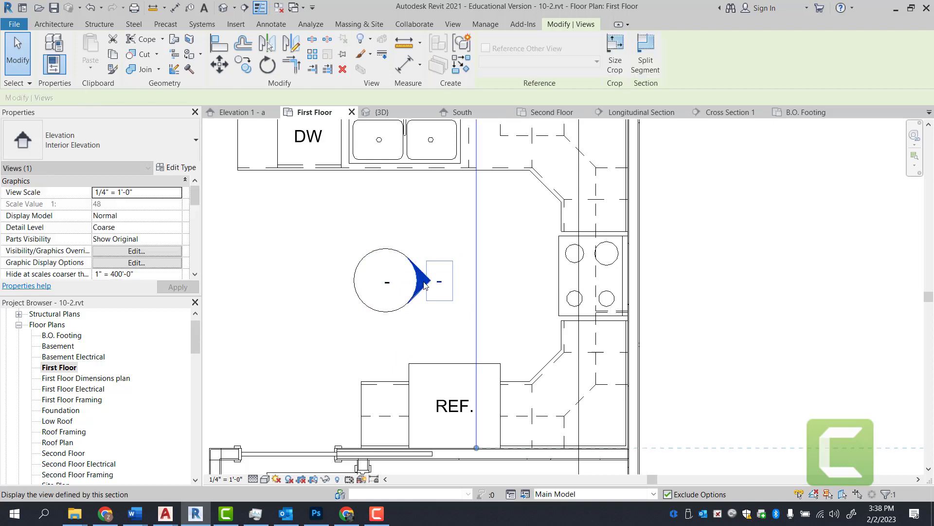
left_click_drag(477, 281, 465, 278)
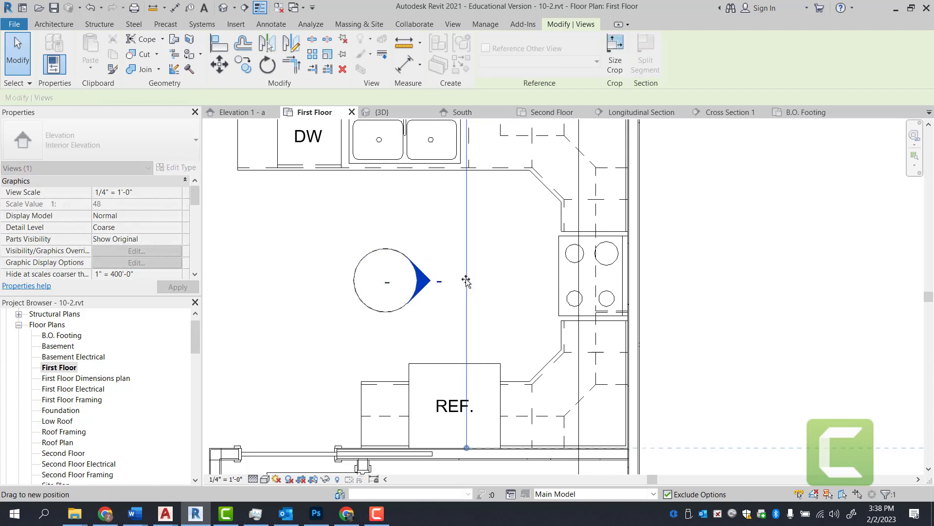
scroll(514, 343, "down", 2)
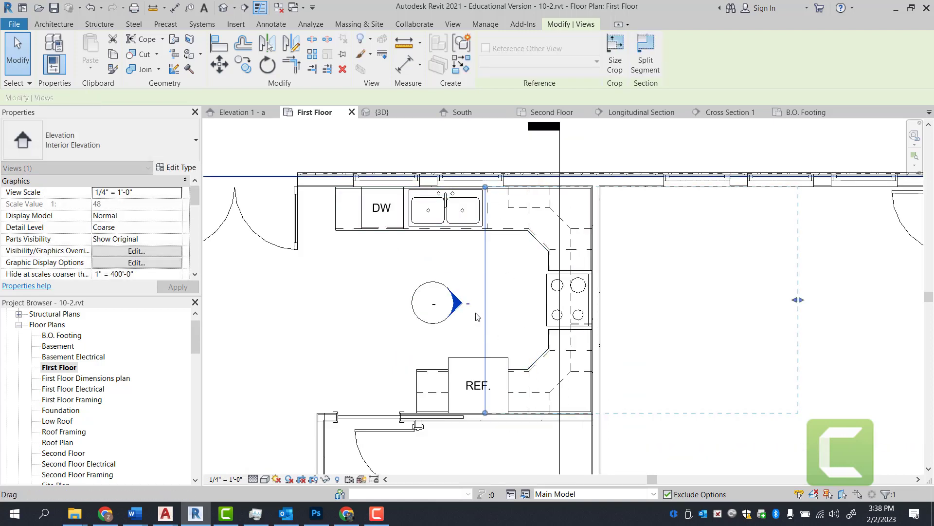
- Open the elevation facing the range and set the 30" cabinet above the range to 5' 9" from level
double_click(456, 309)
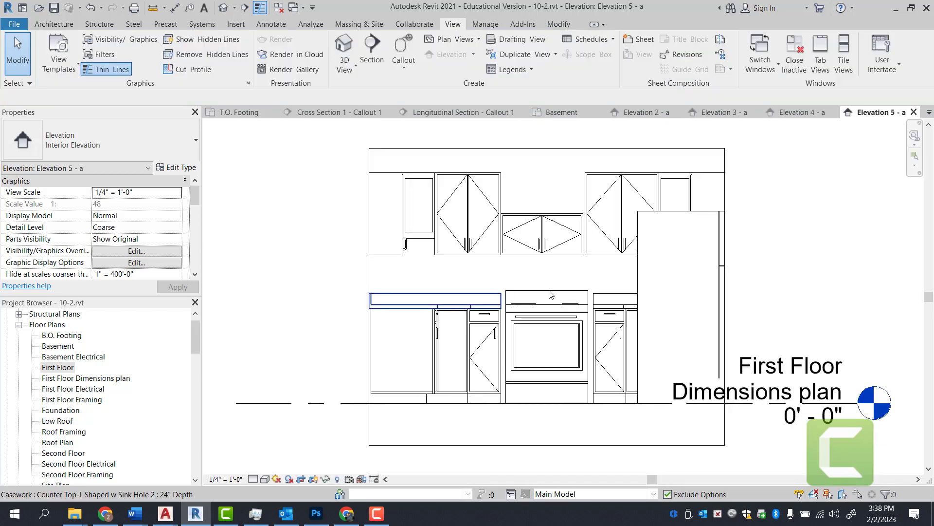
scroll(558, 221, "up", 1)
left_click(558, 224)
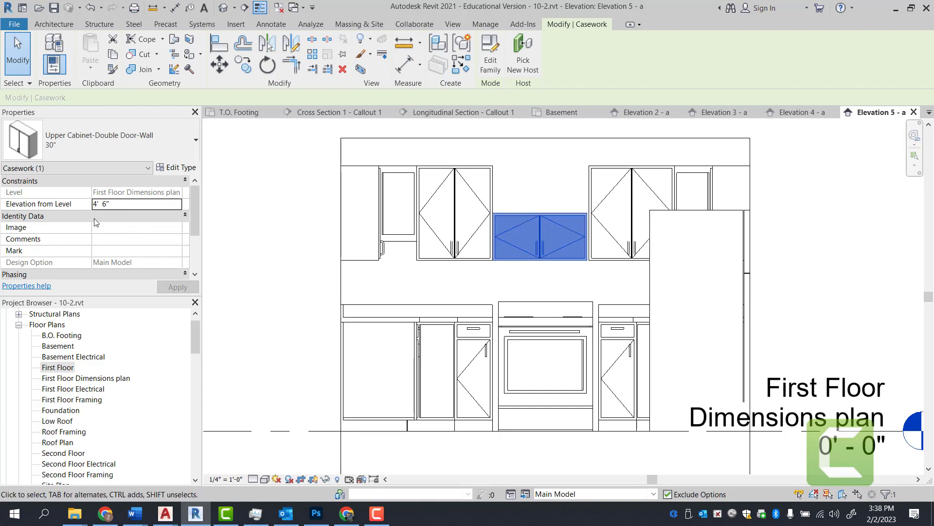
key("ctrl+z")
key("ctrl+z")
key("ctrl+z")
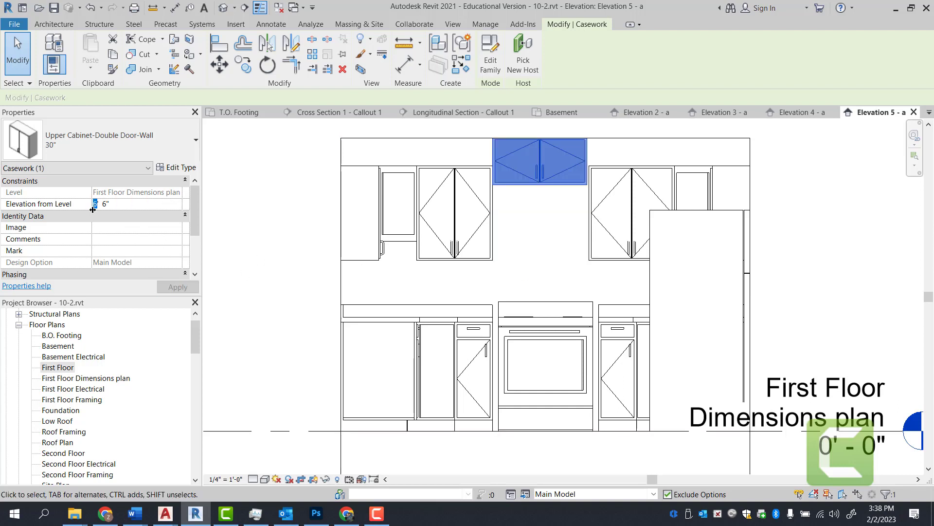
key("Escape")
scroll(628, 292, "up", 1)
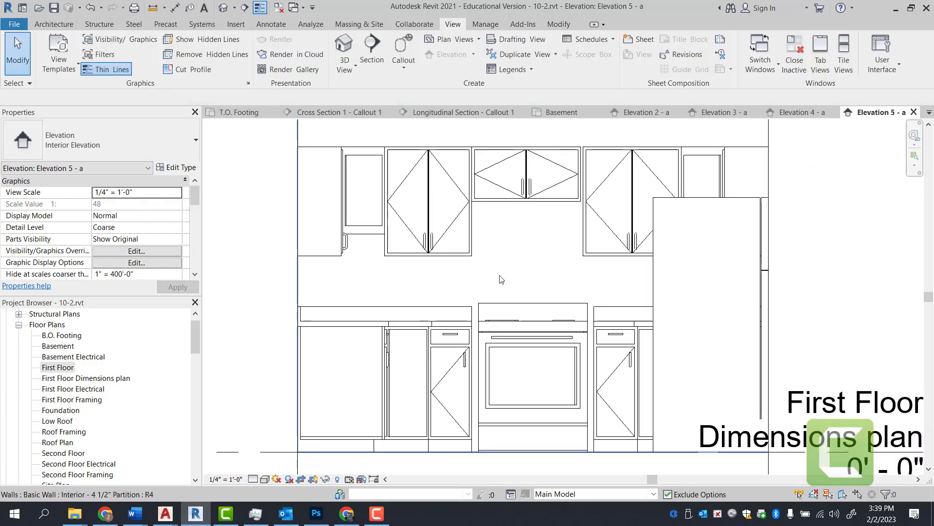
- Line up the 30" cabinet with the range sides and the refrigerator-side double-door cabinet with the base cabinet edge below
left_click(623, 224)
key("Escape")
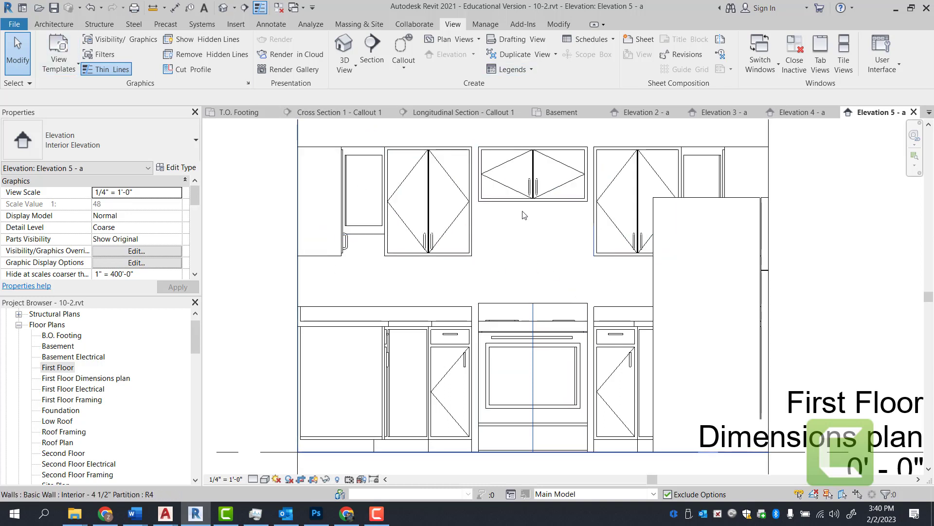
- Set the height of the 30" double-door upper cabinet type over the range to 2'
left_click(533, 192)
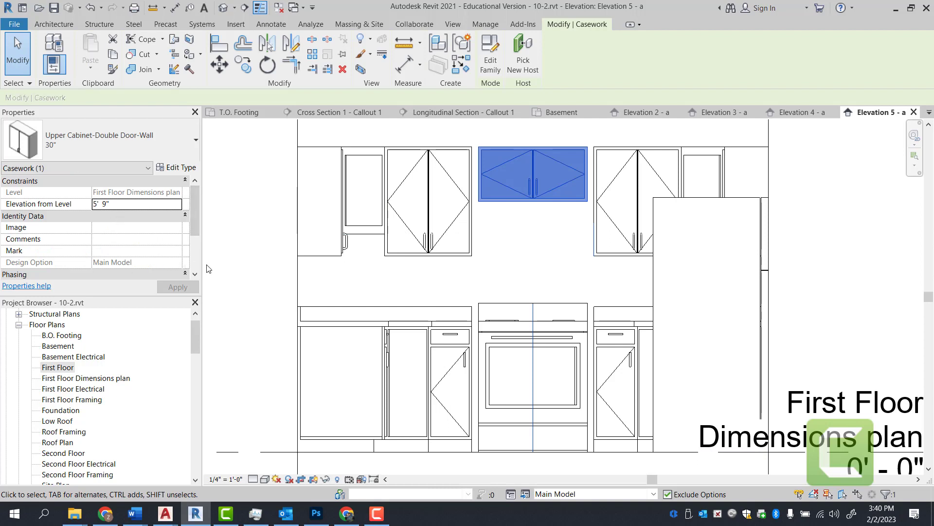
left_click(185, 170)
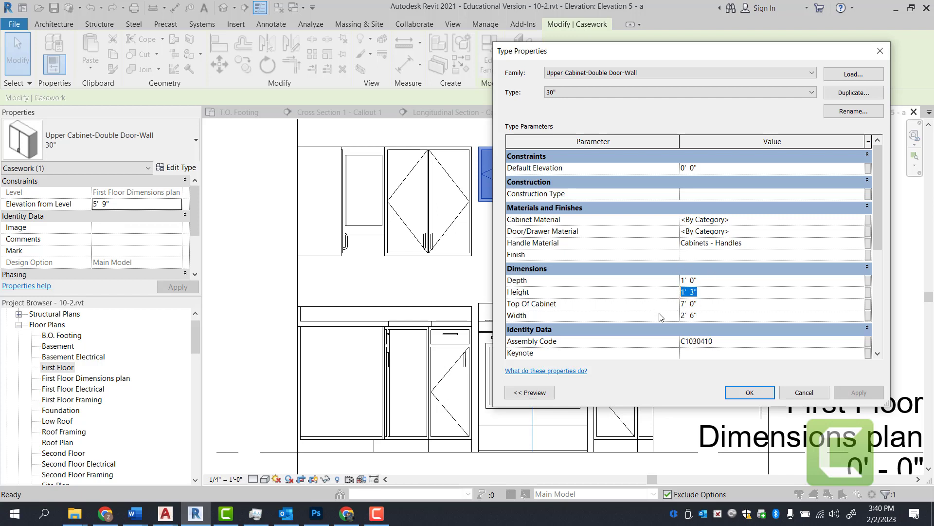
type("2")
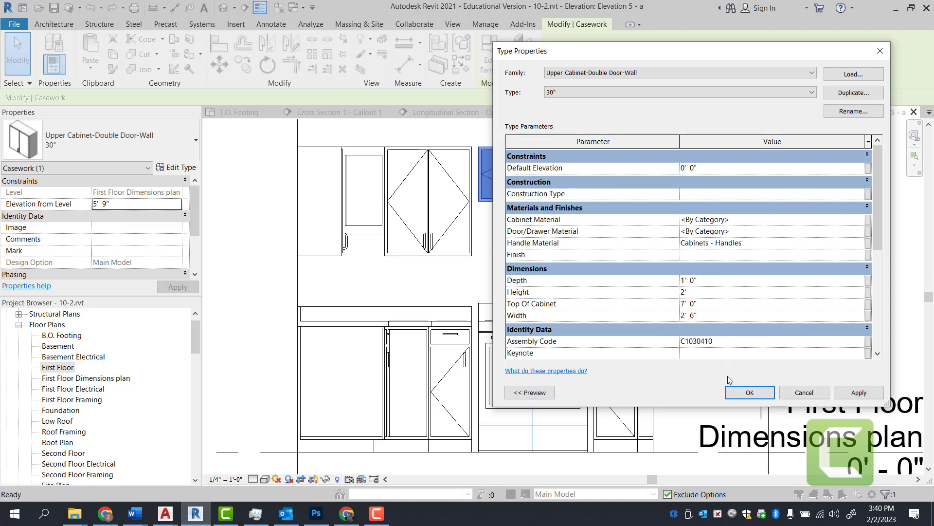
key("Return")
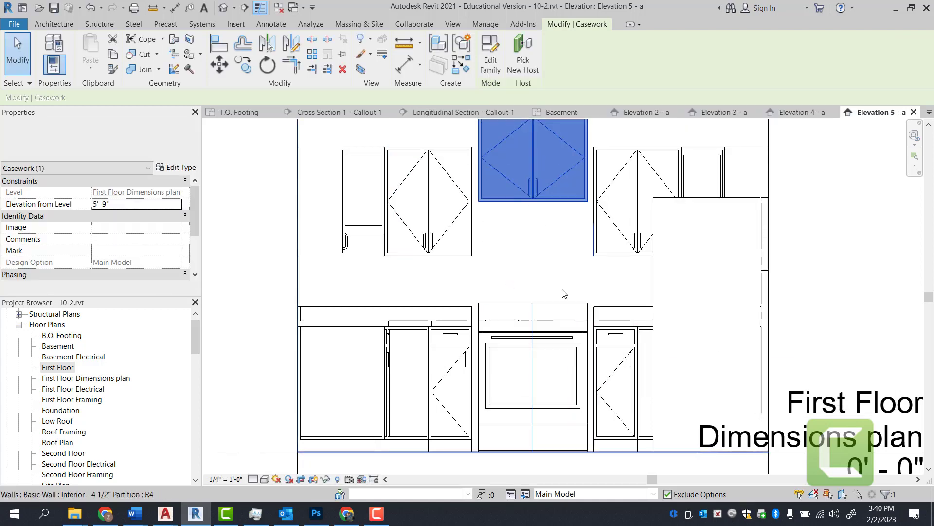
scroll(544, 270, "up", 1)
scroll(544, 270, "down", 3)
scroll(539, 211, "up", 1)
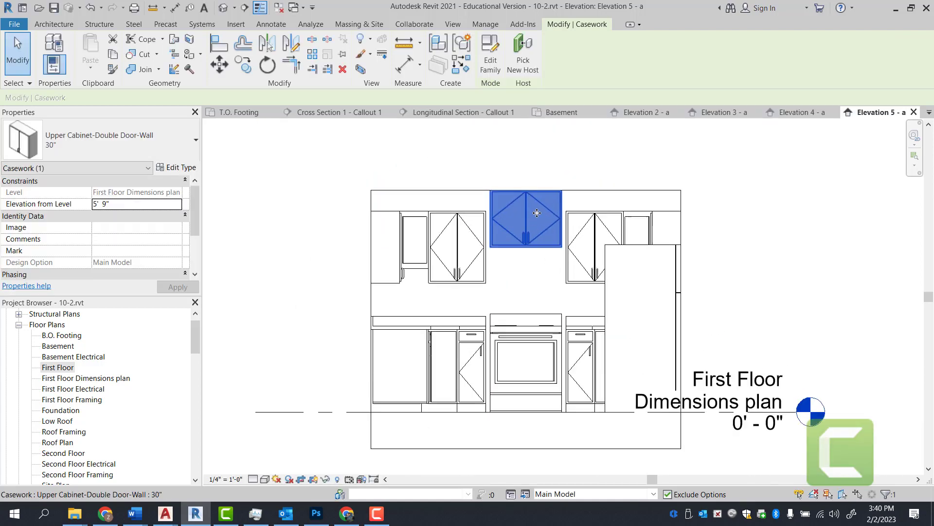
key("Escape")
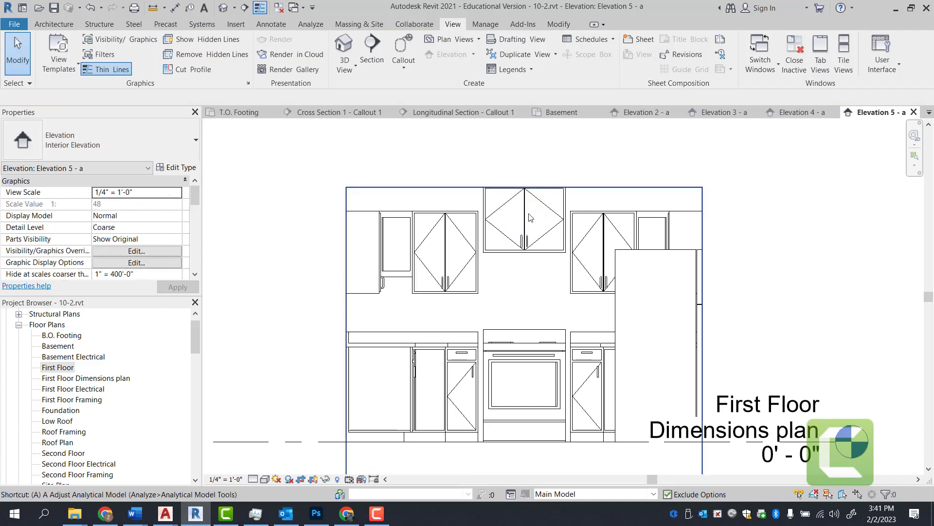
- Lower the 30" cabinet over the range and align its top with the top of the neighbouring double-door cabinet
left_click(527, 219)
left_click_drag(528, 235, 528, 261)
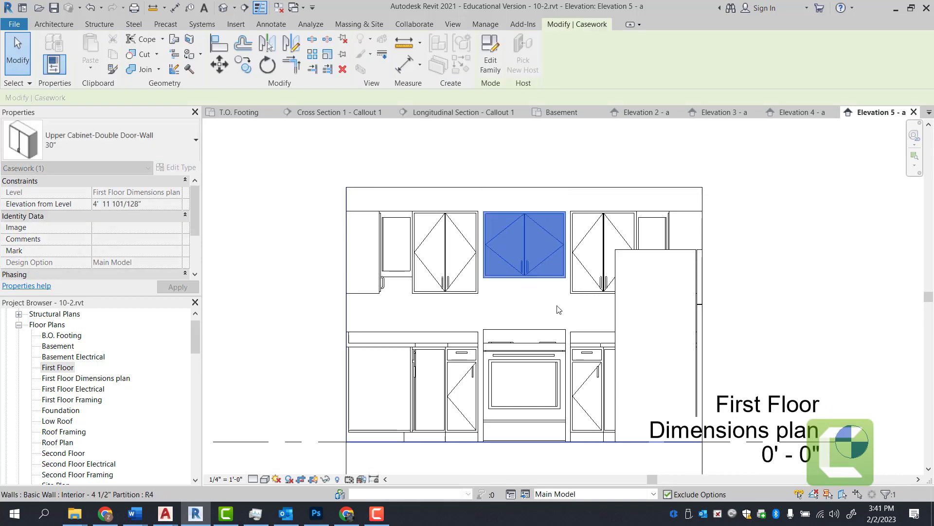
key("Escape")
scroll(562, 207, "up", 2)
key("a")
key("l")
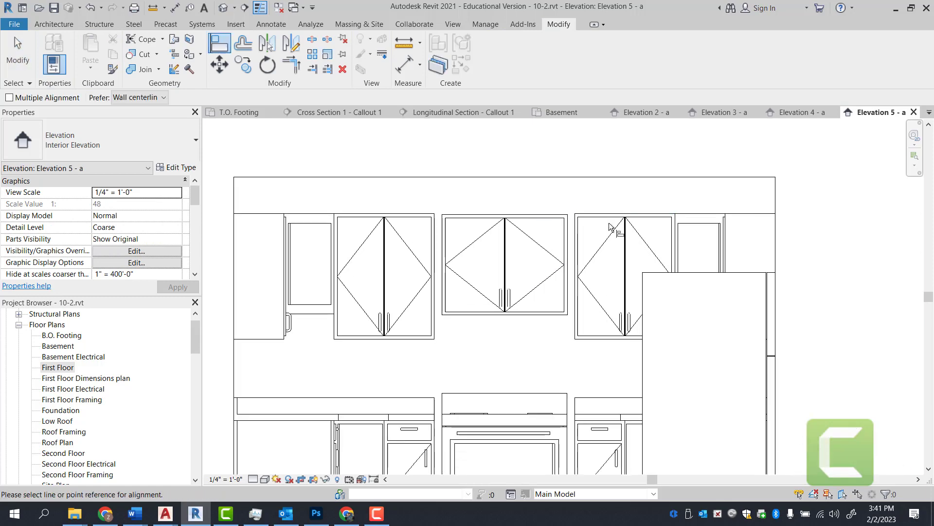
left_click(536, 222)
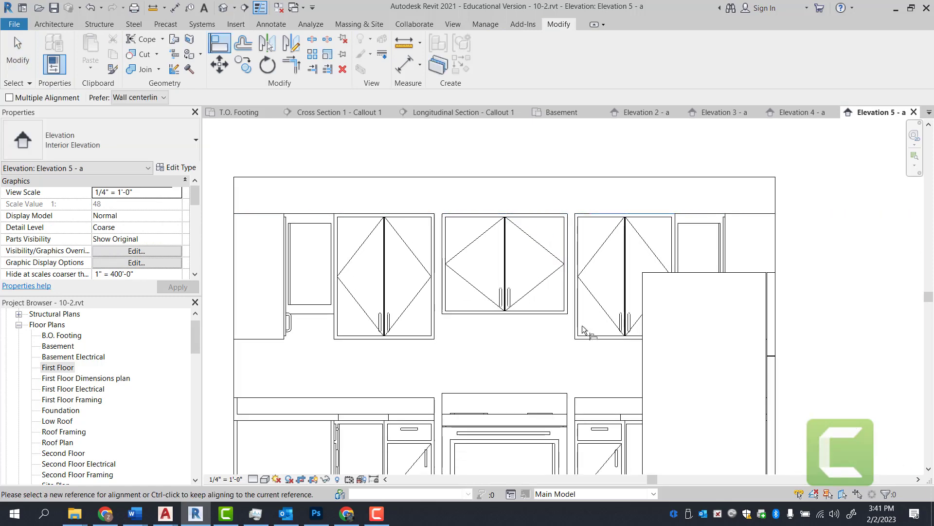
key("Escape")
scroll(484, 202, "down", 2)
scroll(419, 303, "up", 1)
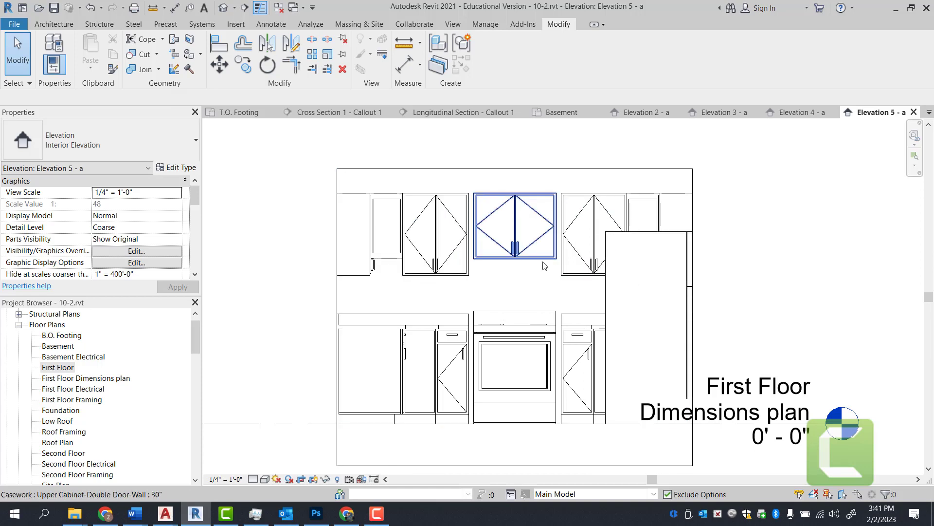
- Set the height of the 30" double-door upper cabinet type above the range to 1' 6"
scroll(522, 258, "up", 1)
left_click(522, 257)
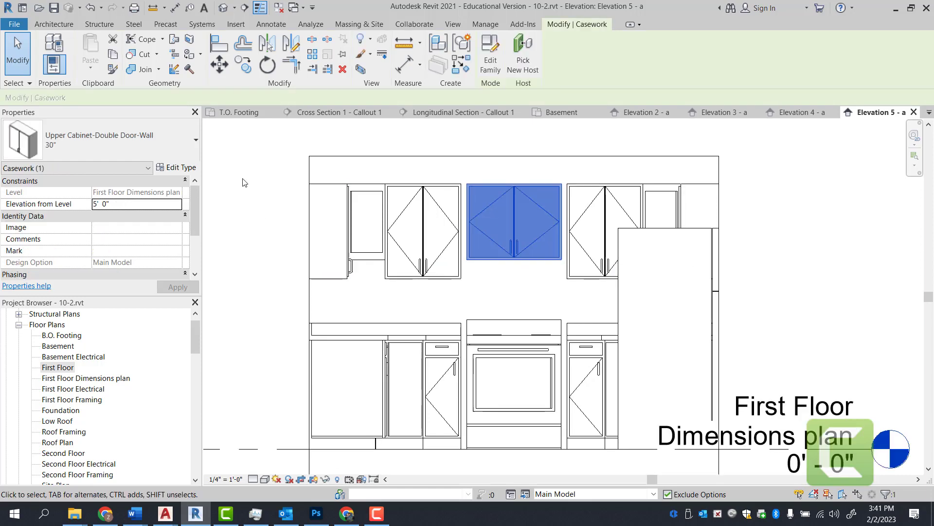
left_click(179, 167)
left_click(691, 292)
type("1")
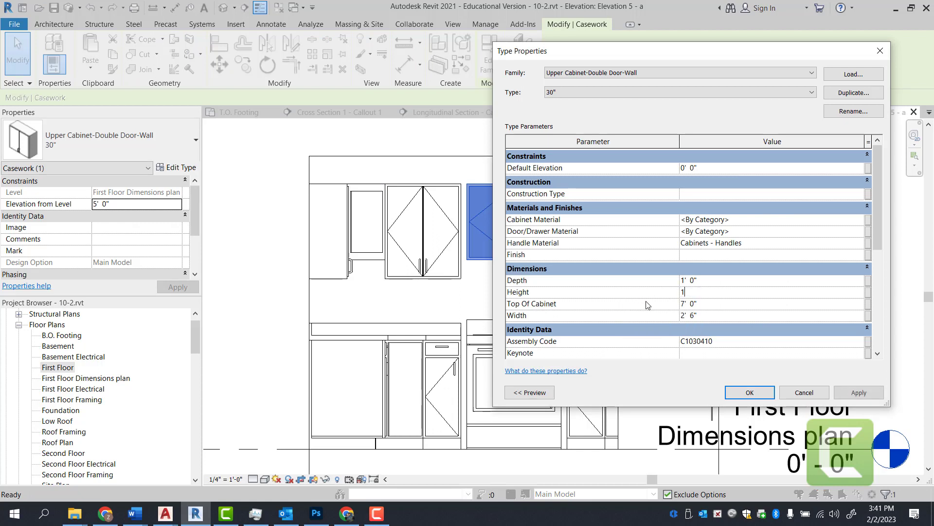
type("8\"")
left_click(750, 392)
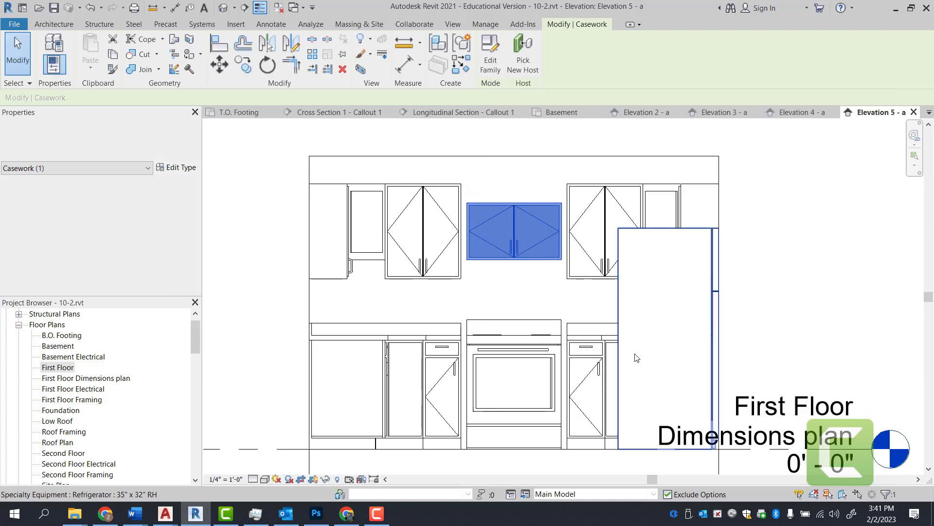
- Align the top of the 30" cabinet above the range with the tops of the neighbouring wall cabinets
left_click(552, 193)
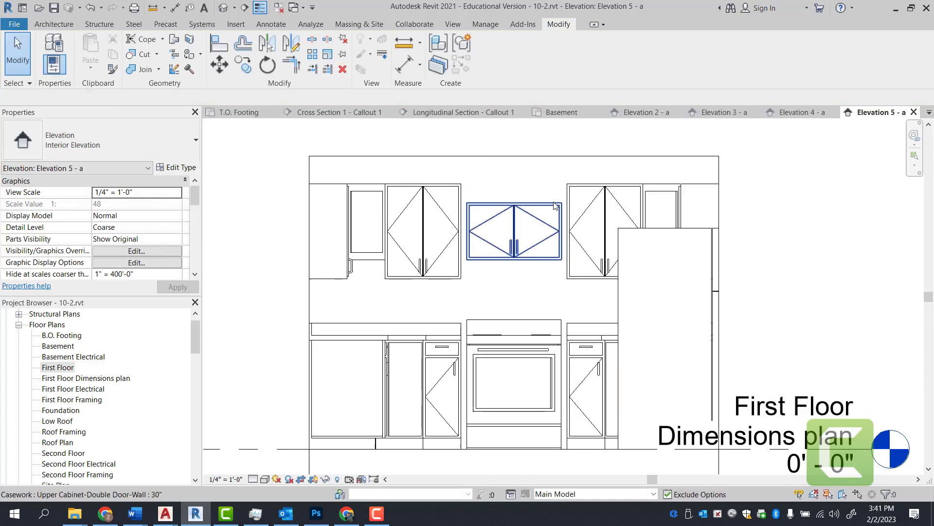
key("a")
key("l")
left_click(555, 184)
left_click(539, 204)
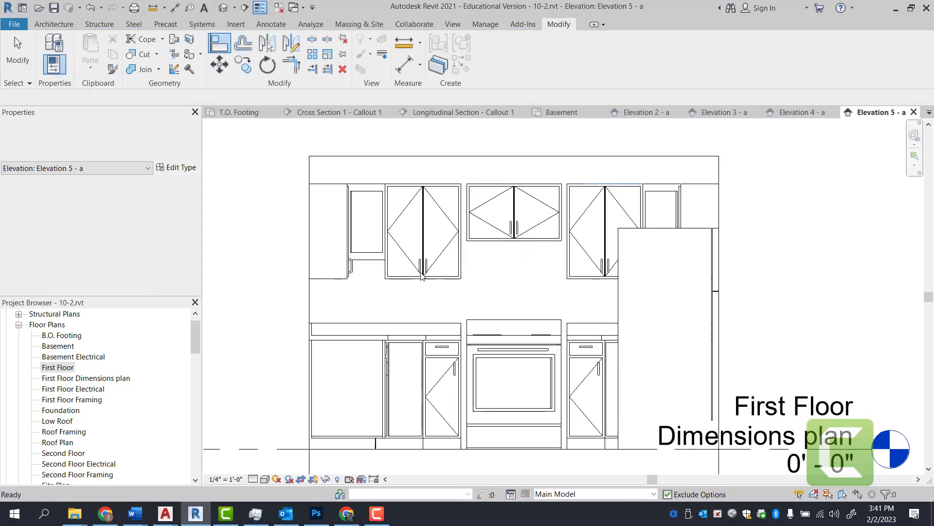
key("Escape")
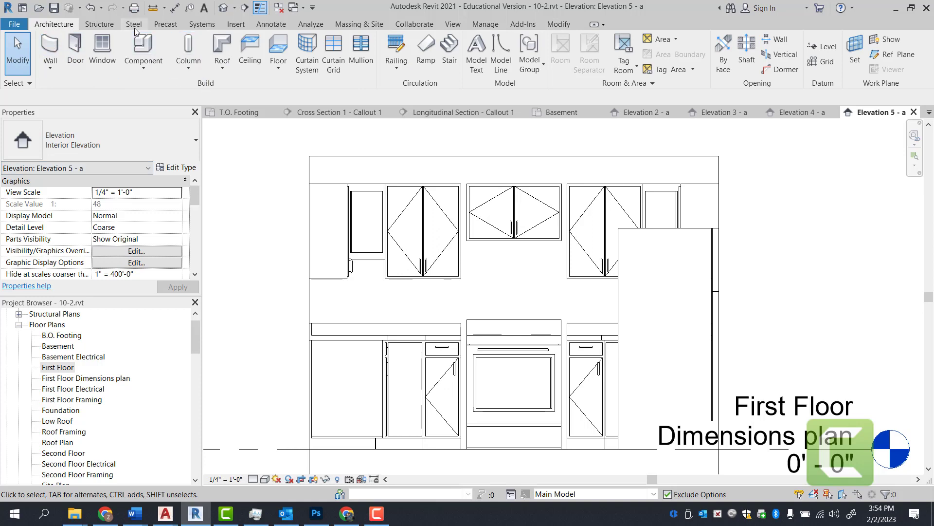
- Place a 30" Wide Range Hood in the First Floor plan, rotated to back onto the wall and centred over the range
left_click(144, 49)
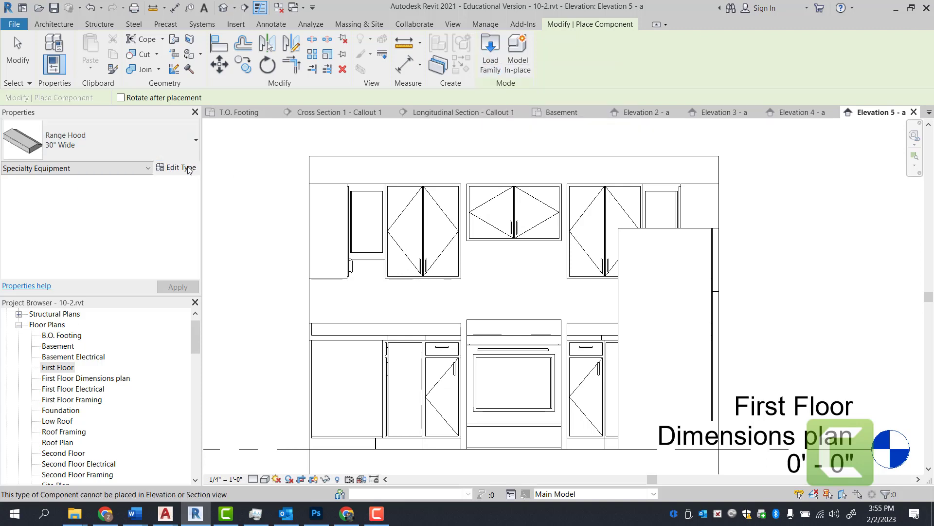
left_click(83, 151)
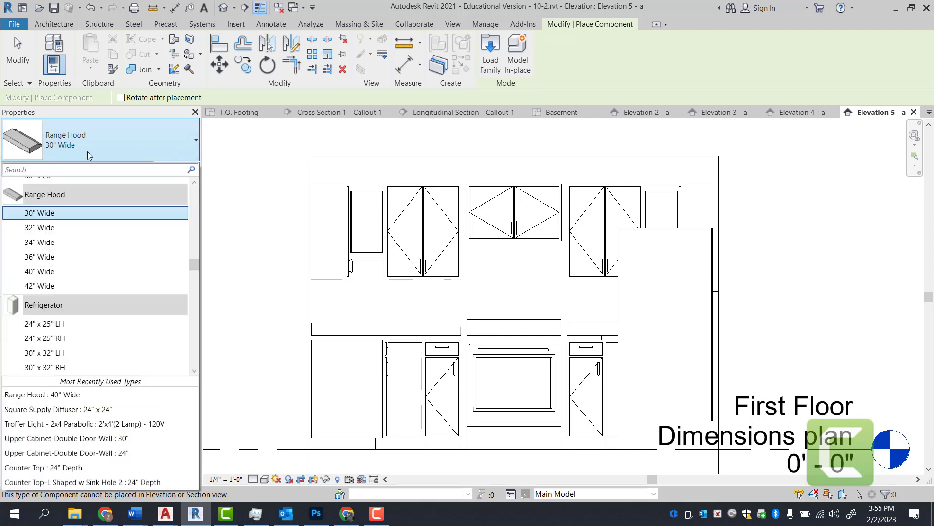
left_click(61, 212)
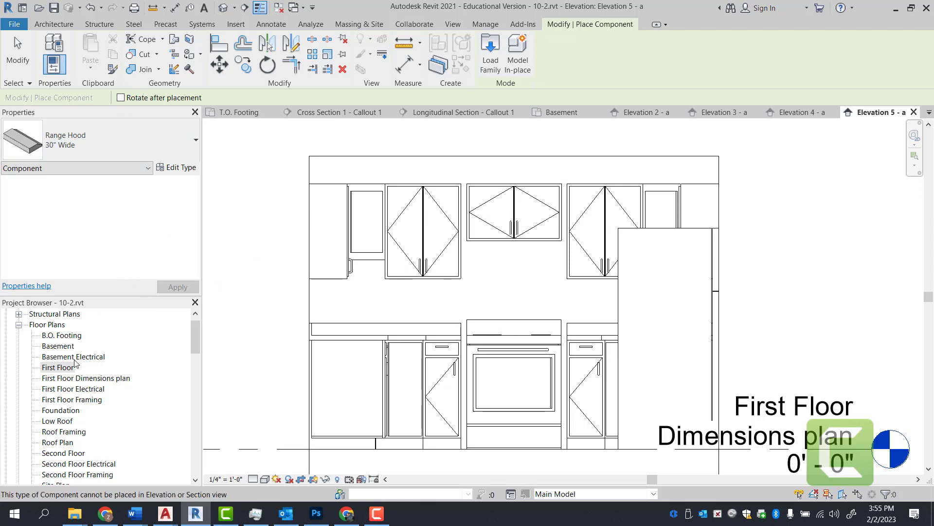
double_click(58, 369)
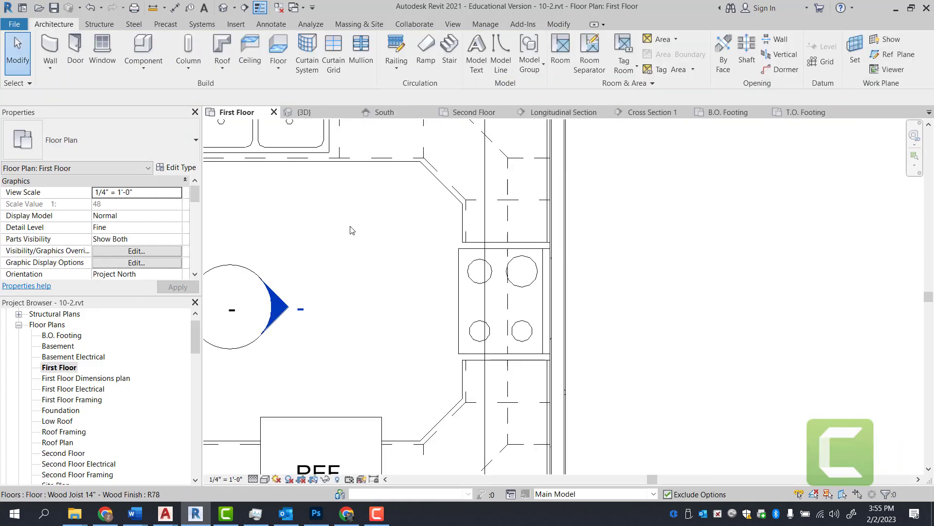
left_click(154, 51)
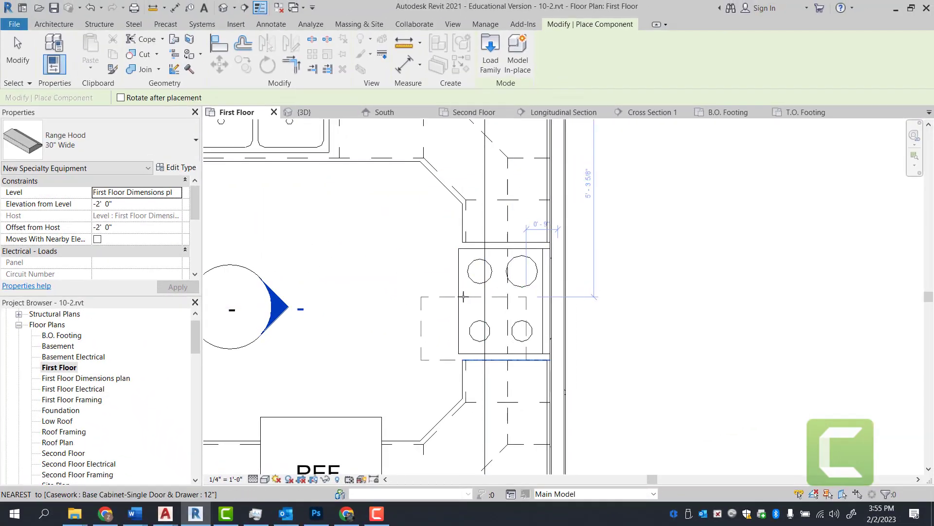
key("space")
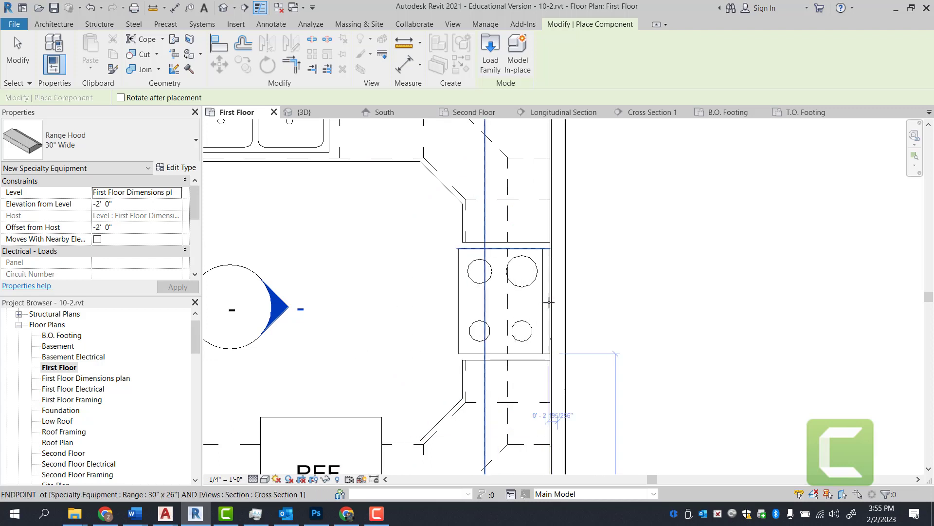
scroll(550, 302, "up", 1)
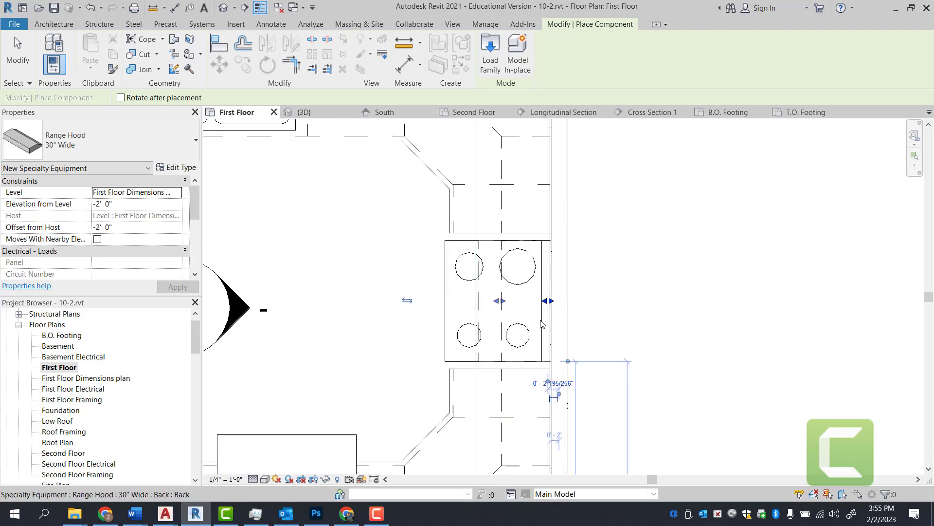
key("Escape")
key("Escape")
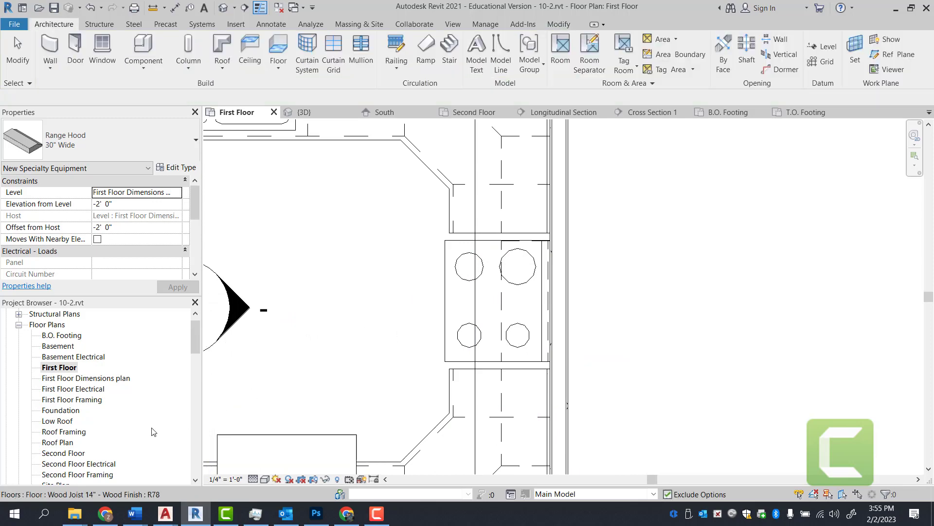
- Open the interior elevation facing the range and align the range hood's top with the underside of the 30" cabinet
double_click(242, 313)
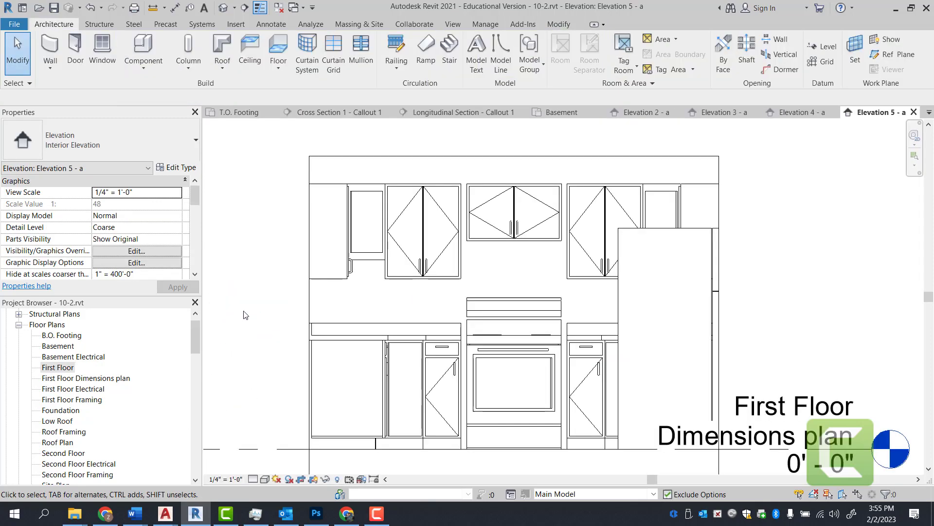
left_click(534, 305)
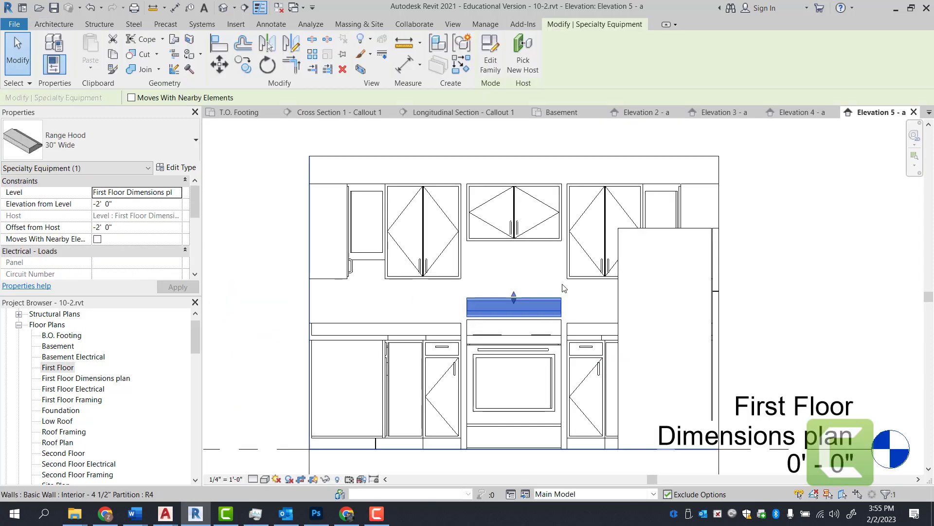
scroll(525, 341, "up", 3)
scroll(501, 262, "up", 1)
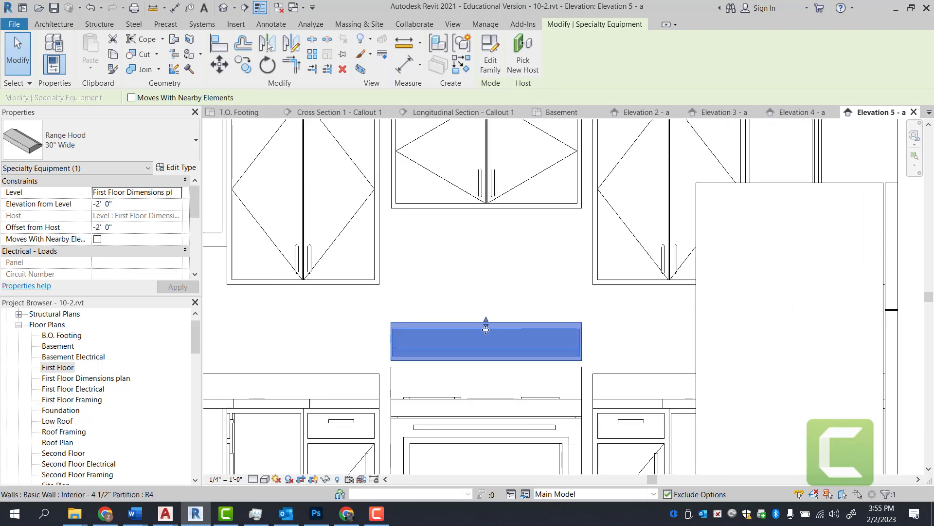
key("Escape")
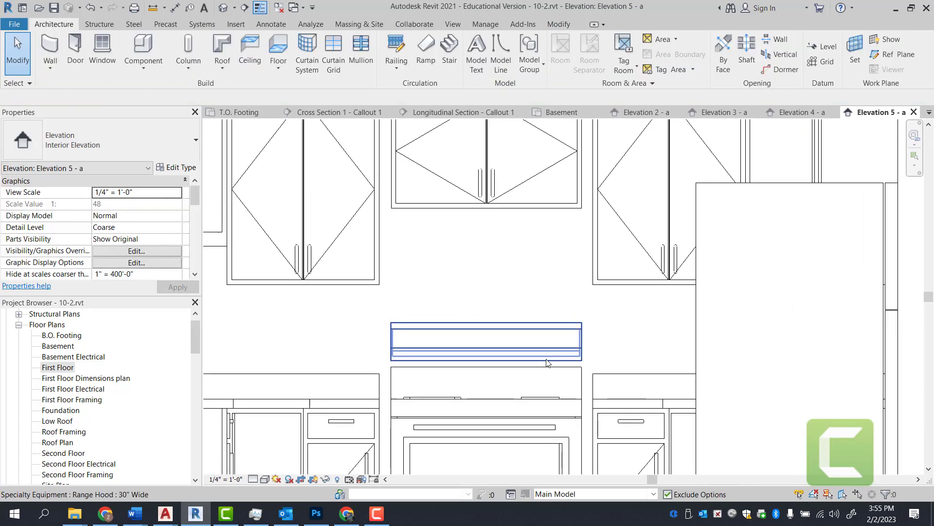
key("a")
key("l")
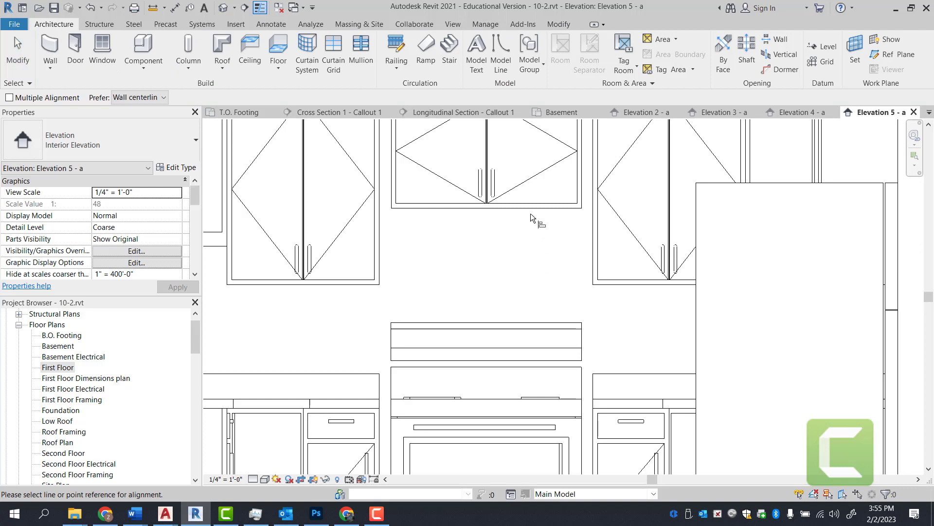
left_click(528, 212)
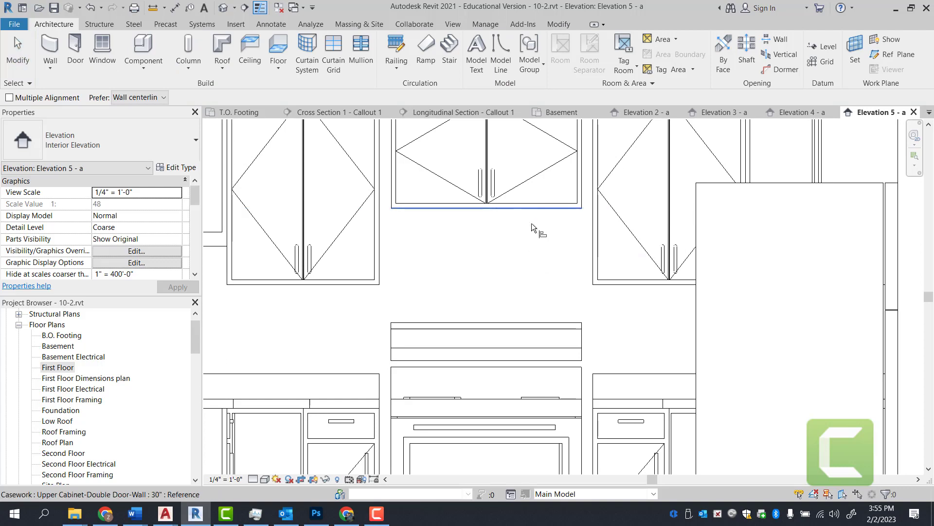
left_click(530, 324)
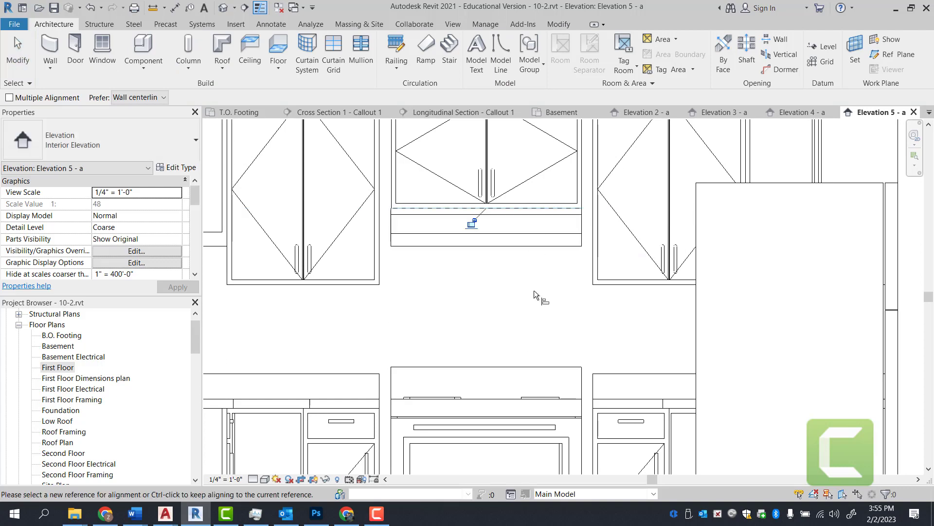
scroll(424, 231, "down", 2)
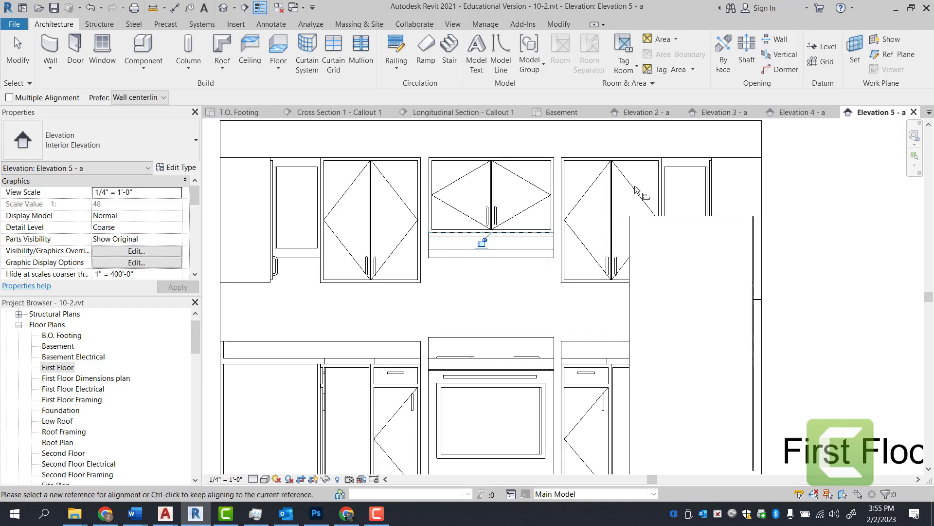
scroll(499, 183, "up", 2)
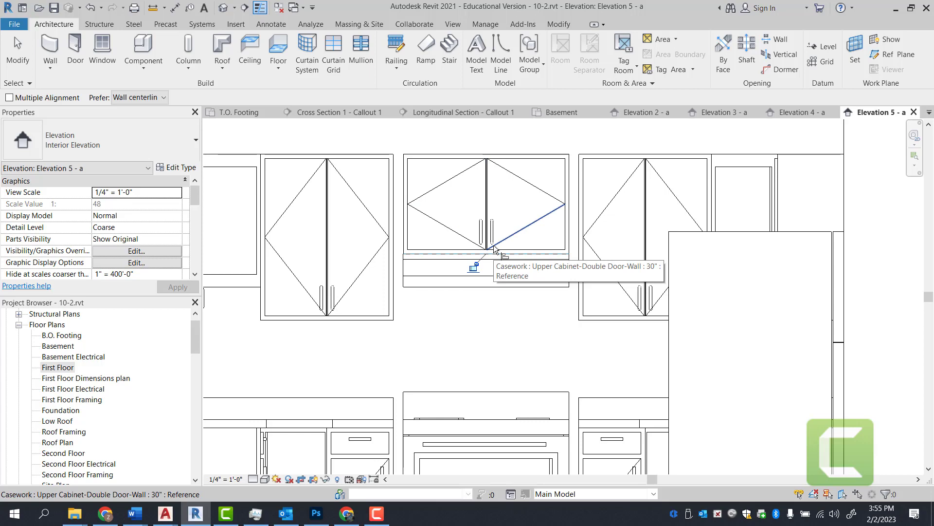
left_click(501, 258)
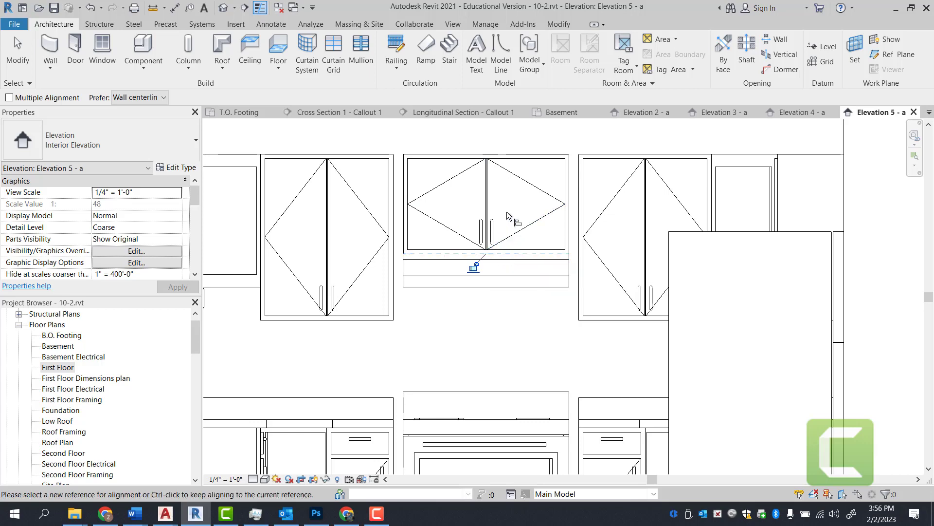
key("Escape")
key("Escape")
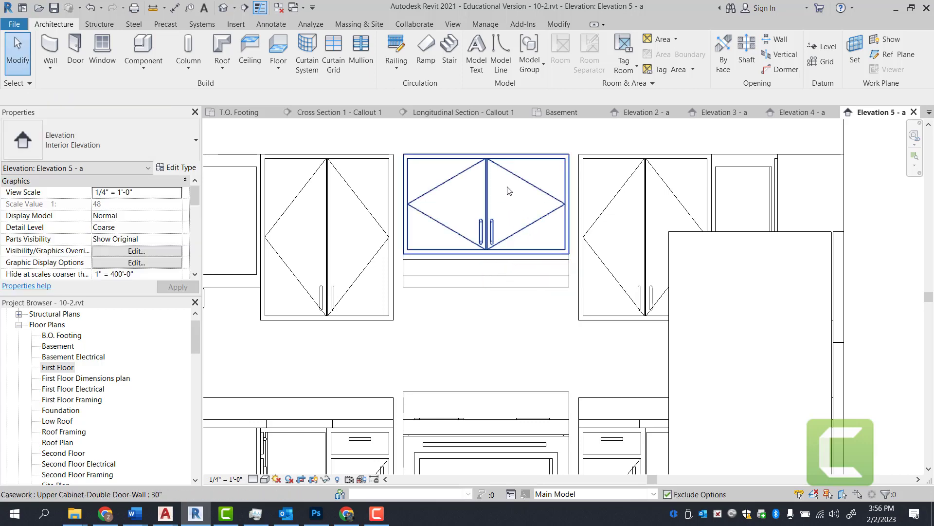
- Check the height of the 30" cabinet above the range hood in its type properties
left_click(509, 205)
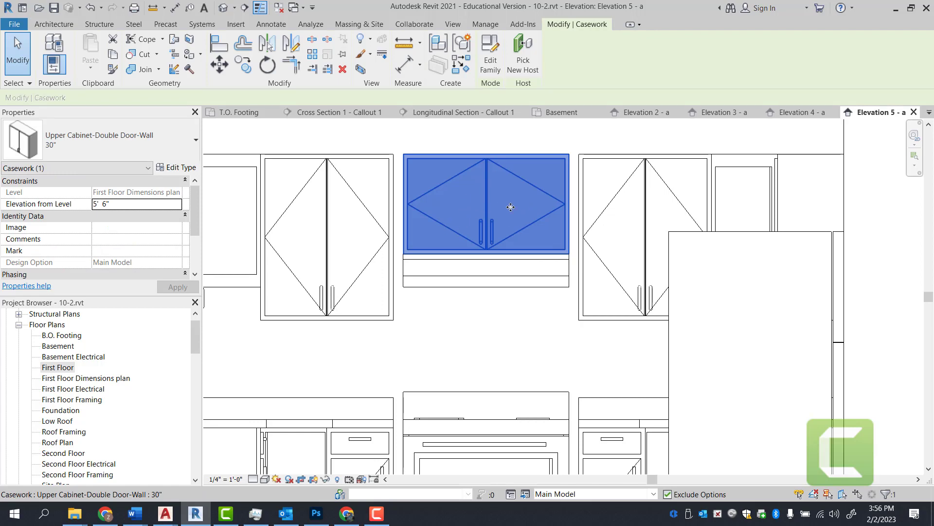
left_click(179, 170)
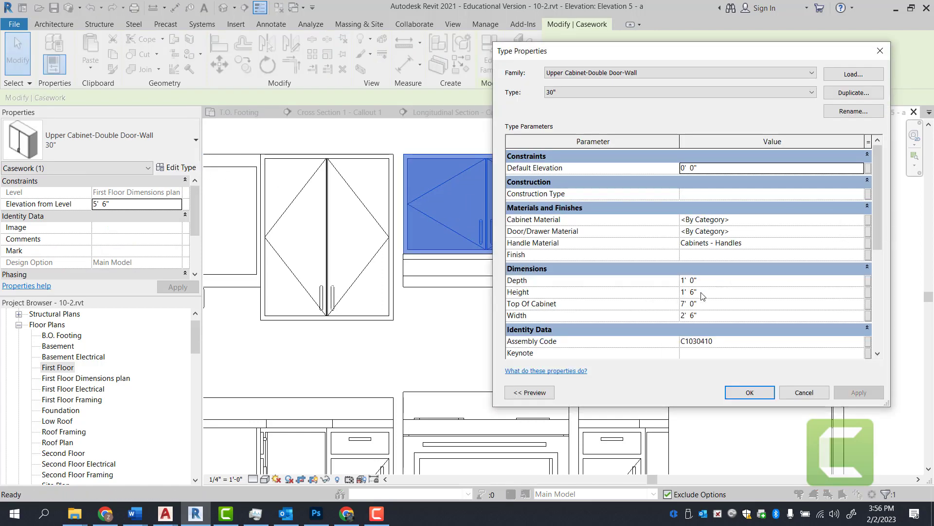
left_click(755, 394)
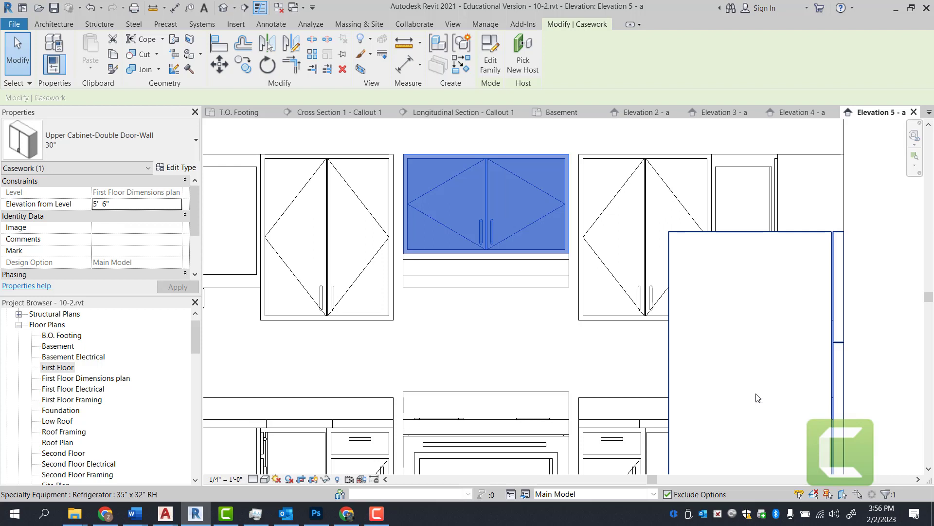
key("Escape")
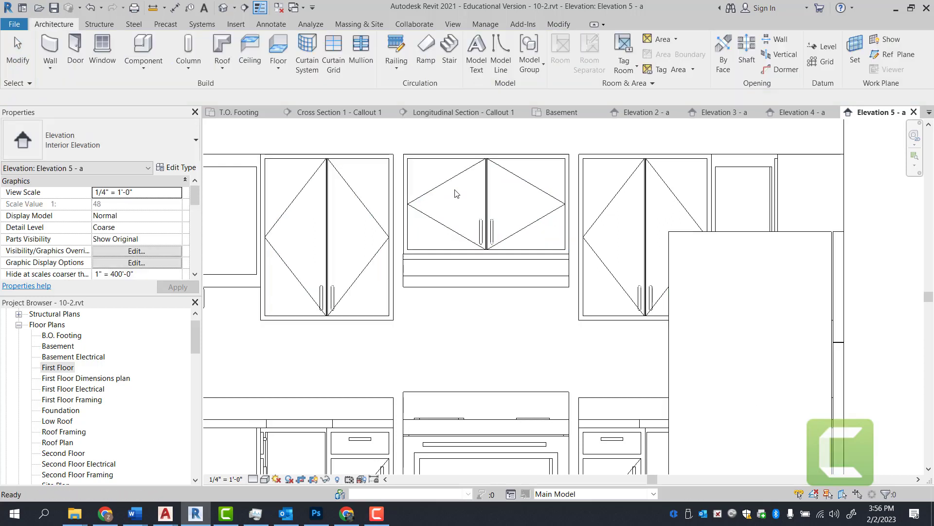
key("a")
key("l")
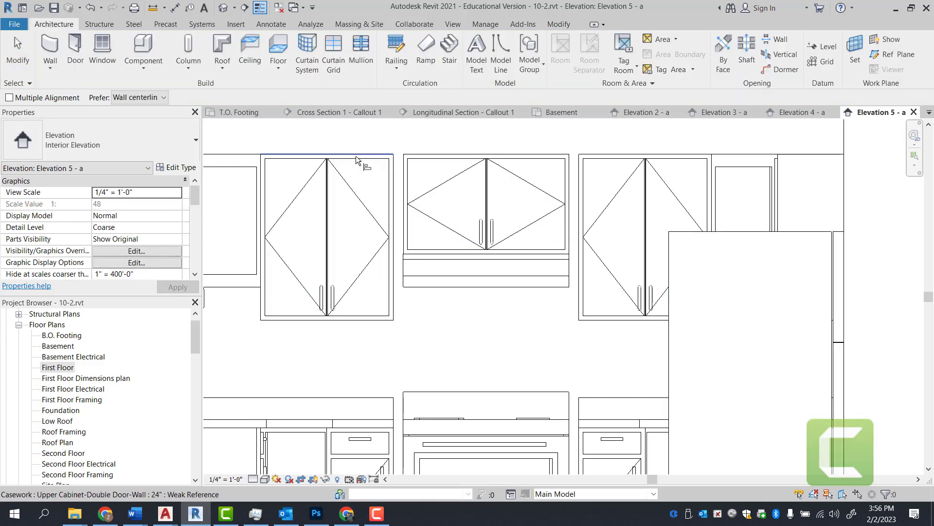
scroll(535, 199, "down", 3)
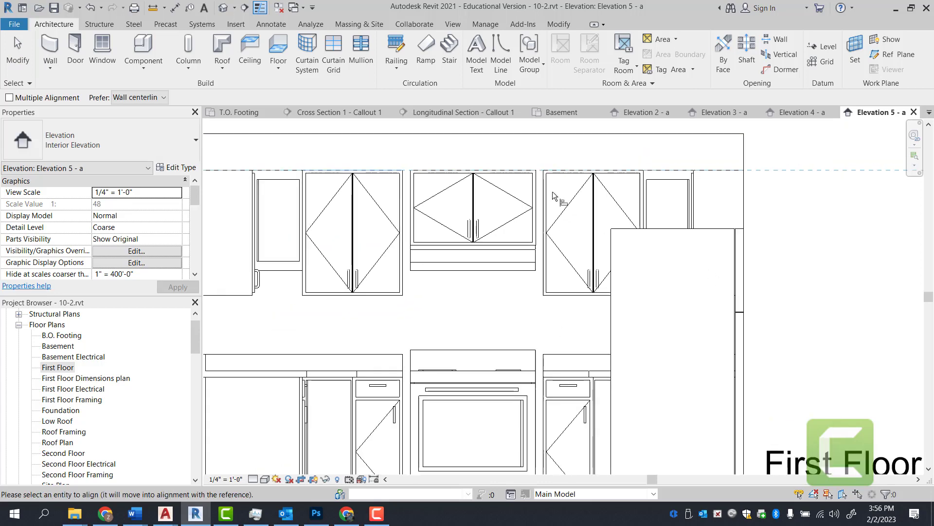
key("Escape")
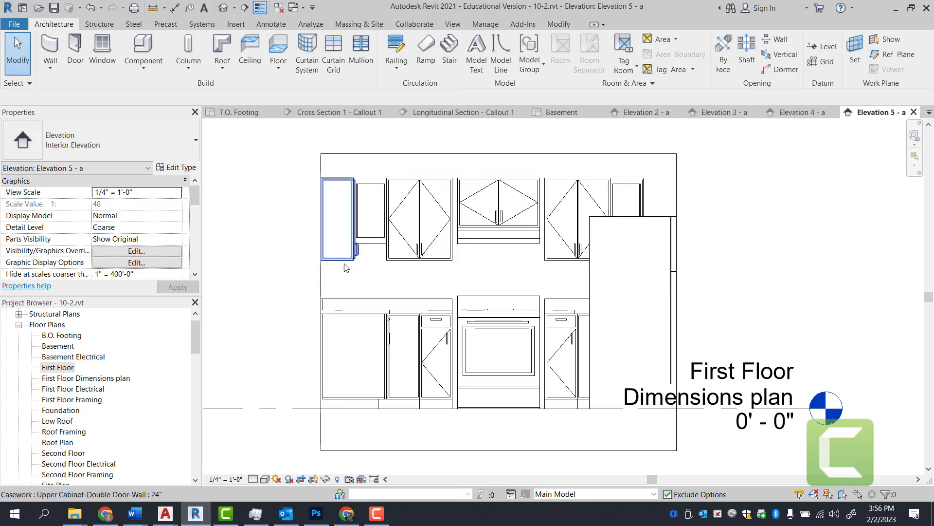
- Annotate the elevation with leader notes RANGE HOOD, WOOD WALL CABINETS -12" DEEP, SOLID POLYMER COUNTERTOP W/ BACKSPLASH and 30" WIDE RANGE
left_click(708, 408)
left_click(403, 41)
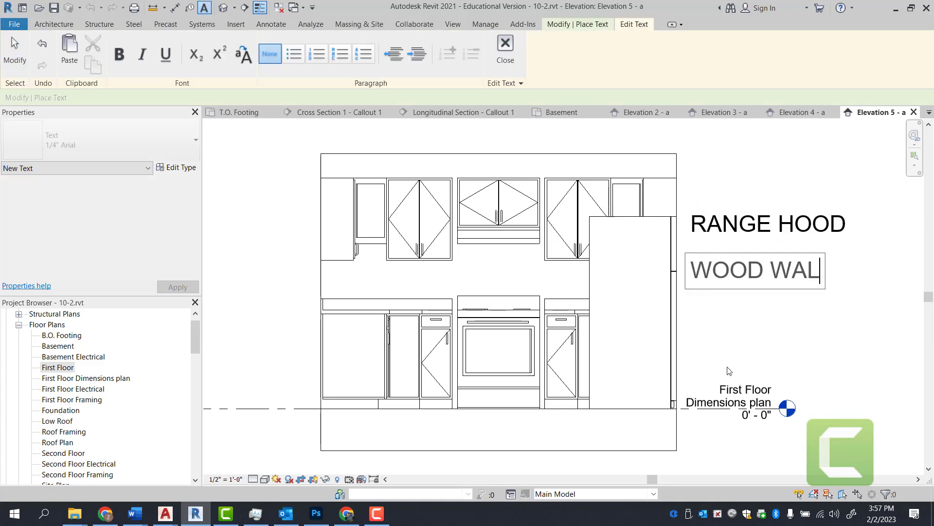
type("L CABINETS -12\" DEEP")
left_click(508, 360)
middle_click_drag(730, 370, 316, 360)
type("SOLID POLYMER COUNTERTOP W/ BACKSPLASH")
left_click(320, 359)
type("30\" WIDE RANGE")
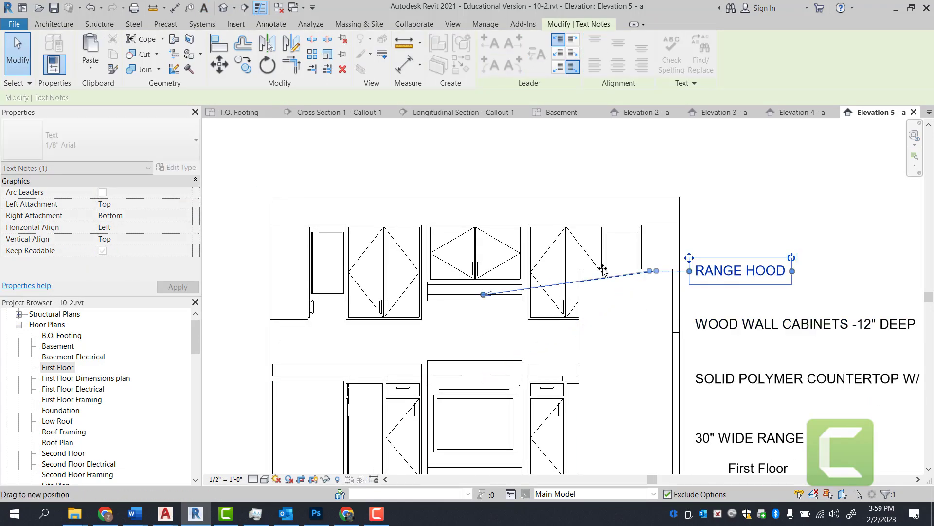
left_click(738, 376)
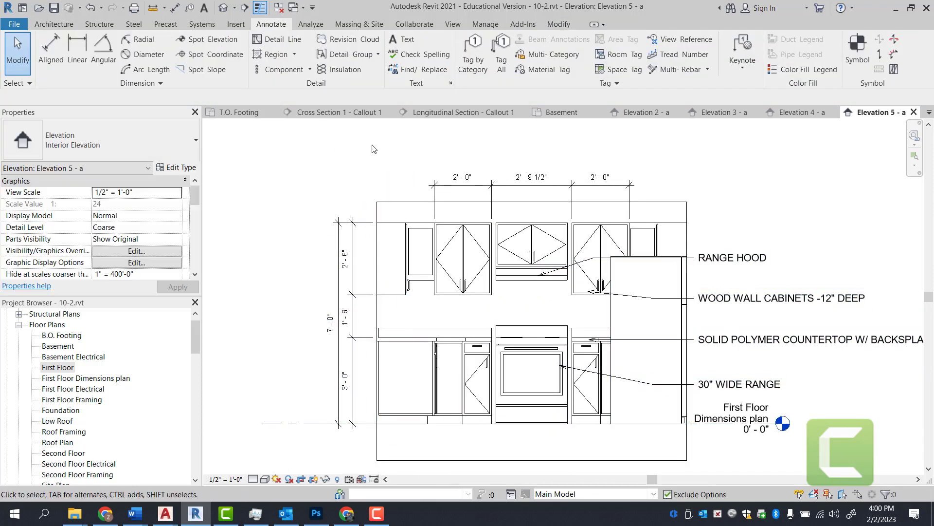
- In the First Floor plan, add a view facing the sink wall to the kitchen's elevation marker and open that elevation
scroll(363, 144, "down", 1)
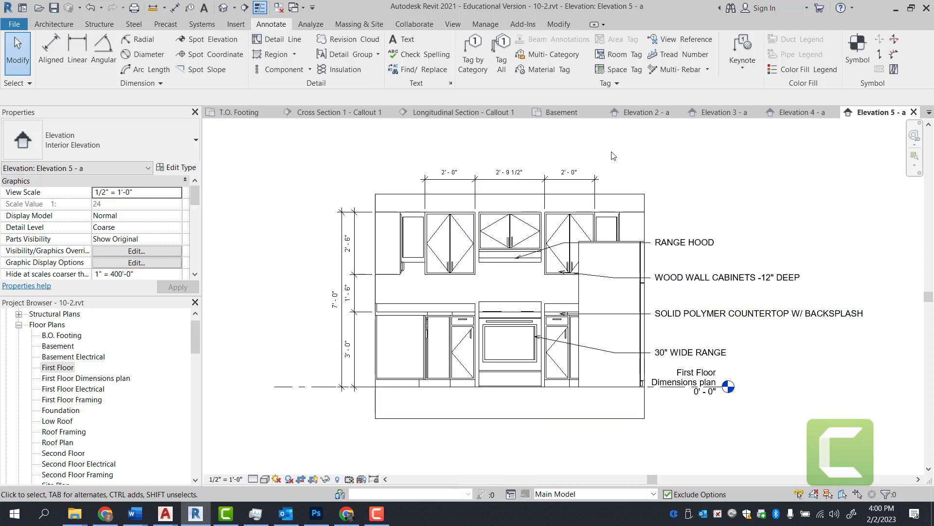
double_click(59, 367)
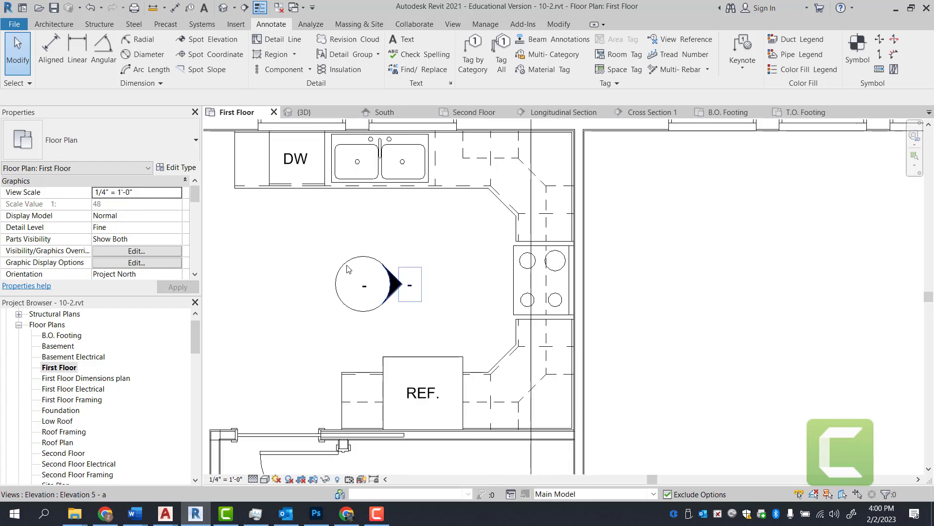
scroll(349, 269, "up", 2)
left_click(371, 254)
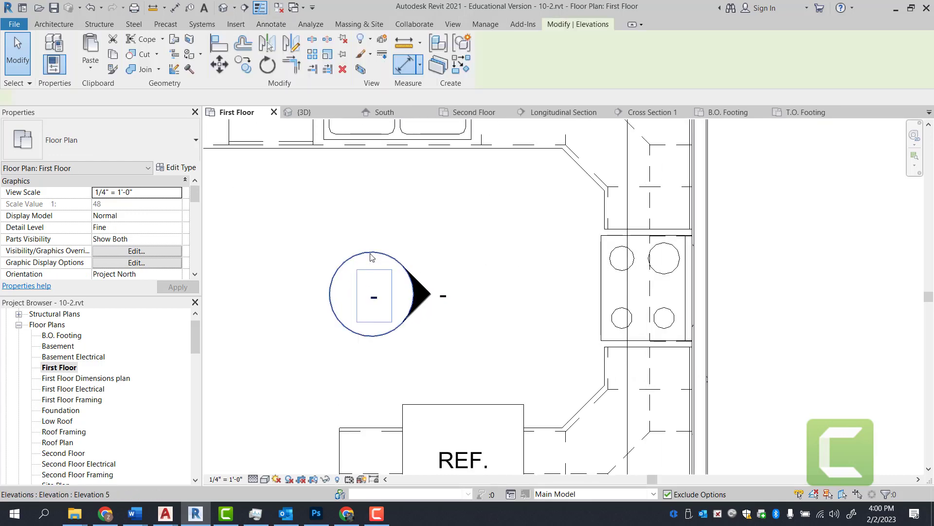
left_click(371, 193)
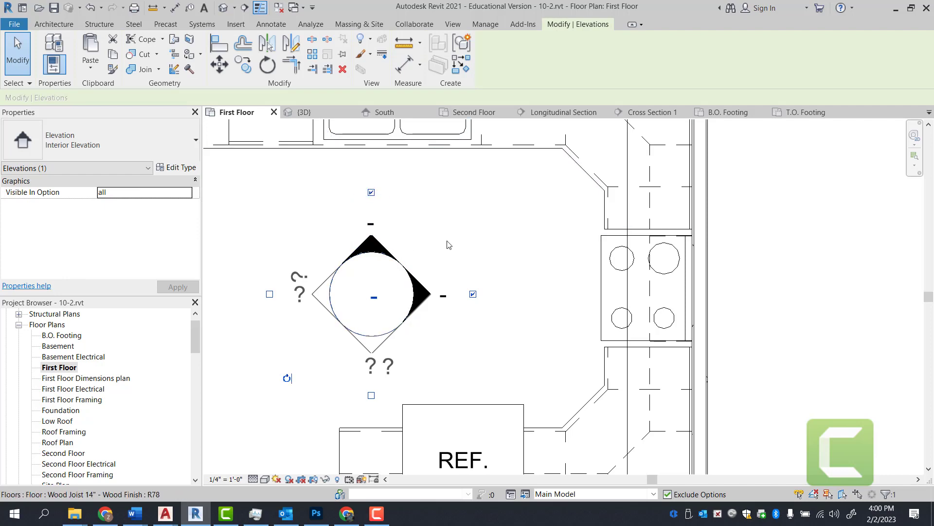
left_click(485, 239)
key("Escape")
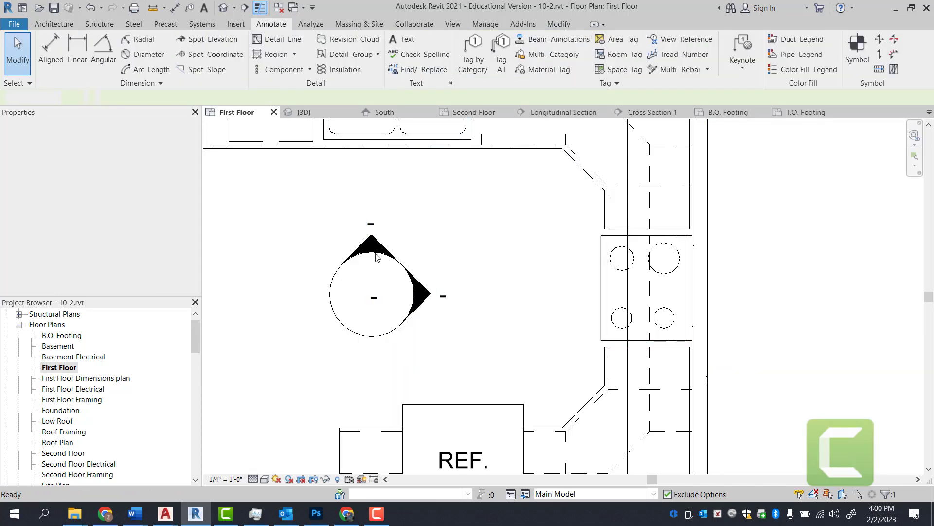
double_click(377, 247)
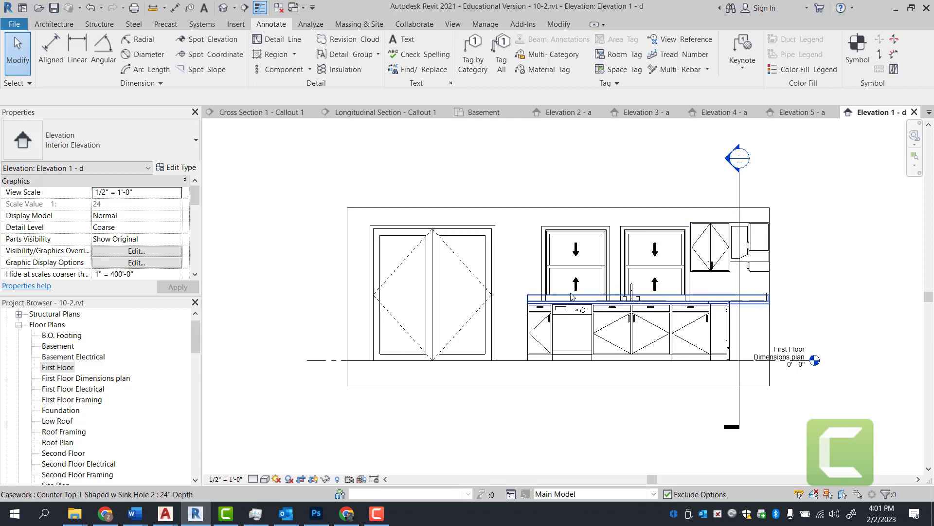
- Duplicate the type of the window above the dishwasher as 38" x 38"
scroll(608, 262, "up", 2)
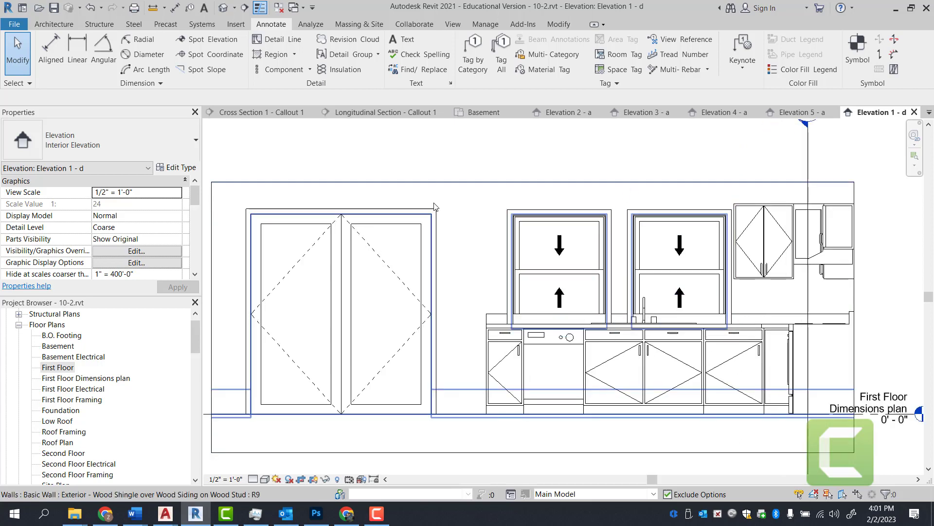
left_click(595, 256)
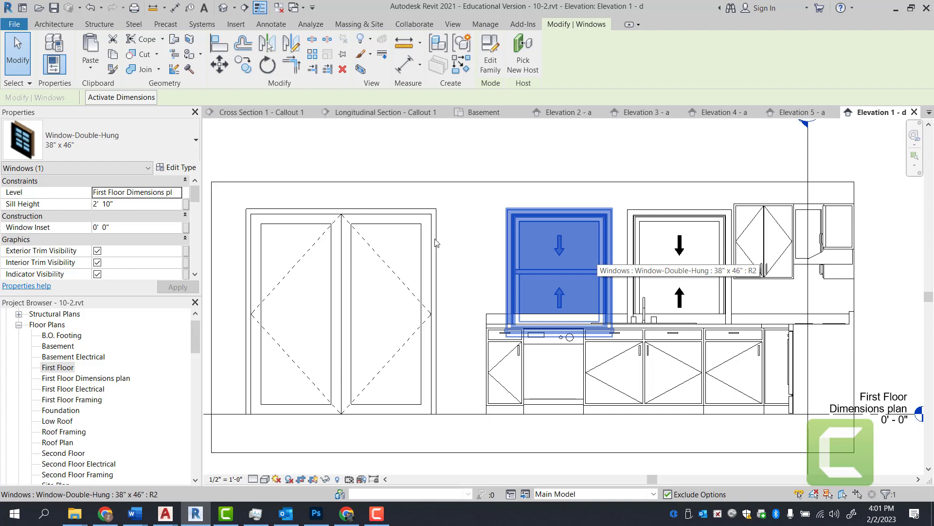
left_click(98, 151)
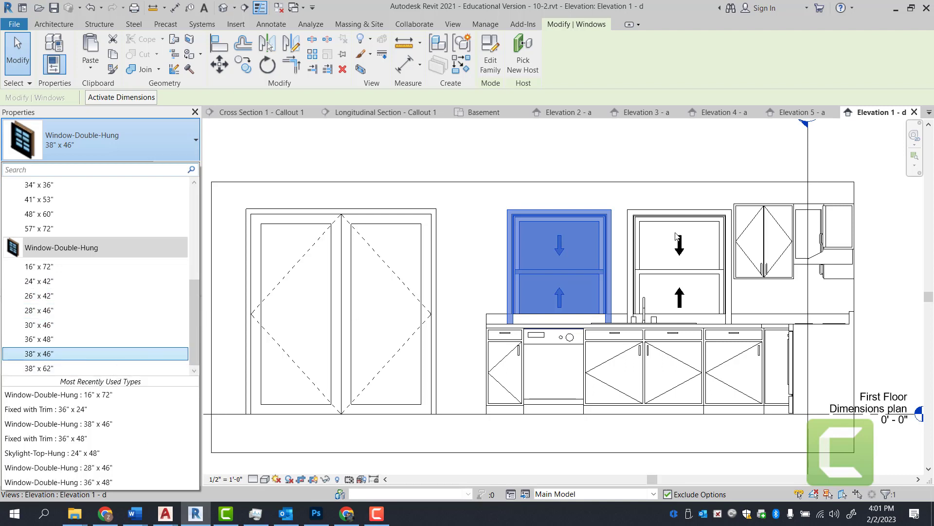
left_click(328, 245)
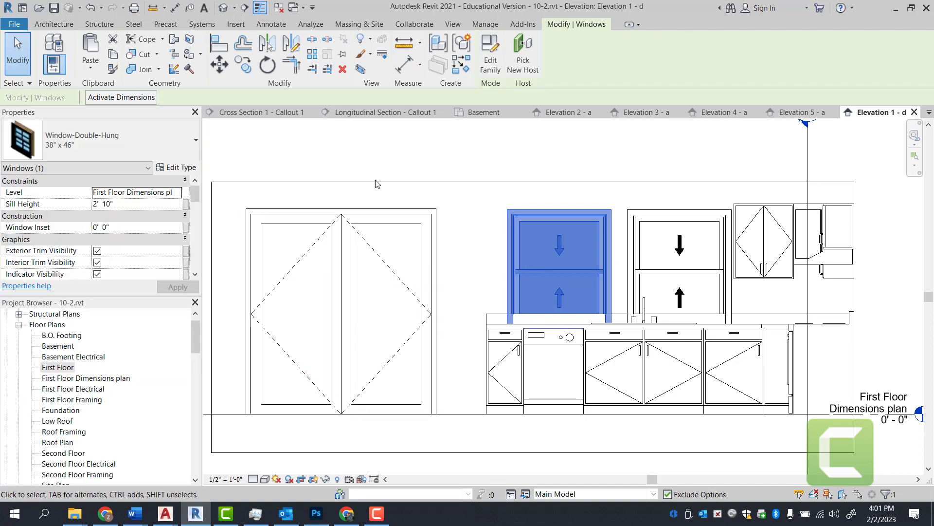
left_click(181, 167)
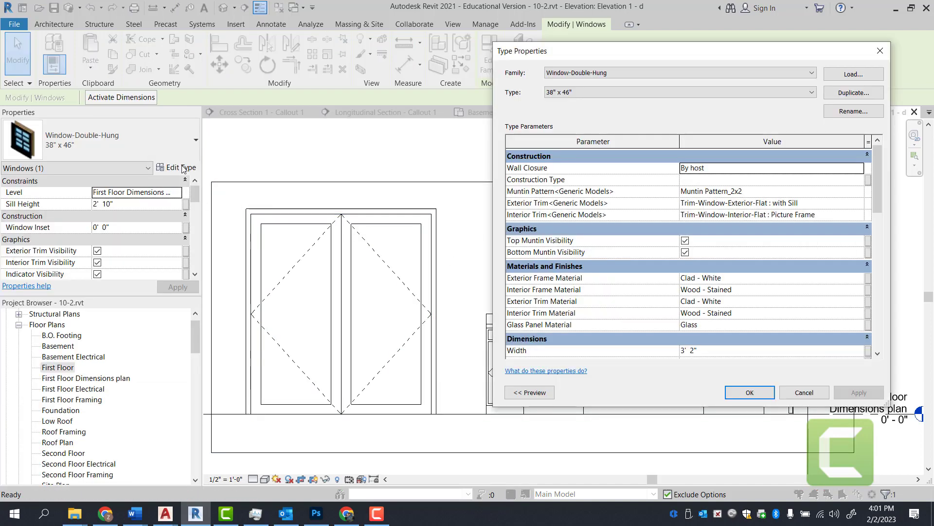
left_click(871, 97)
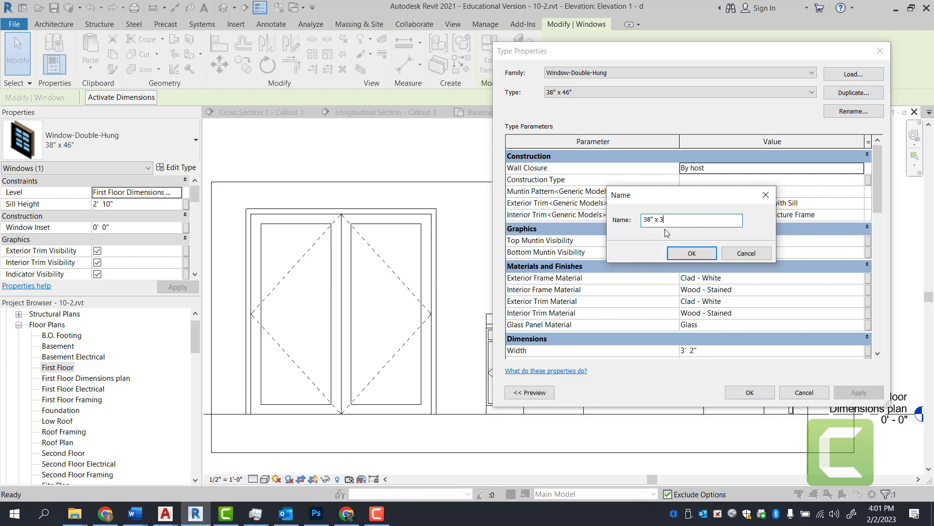
type("38\" x 38")
left_click(695, 254)
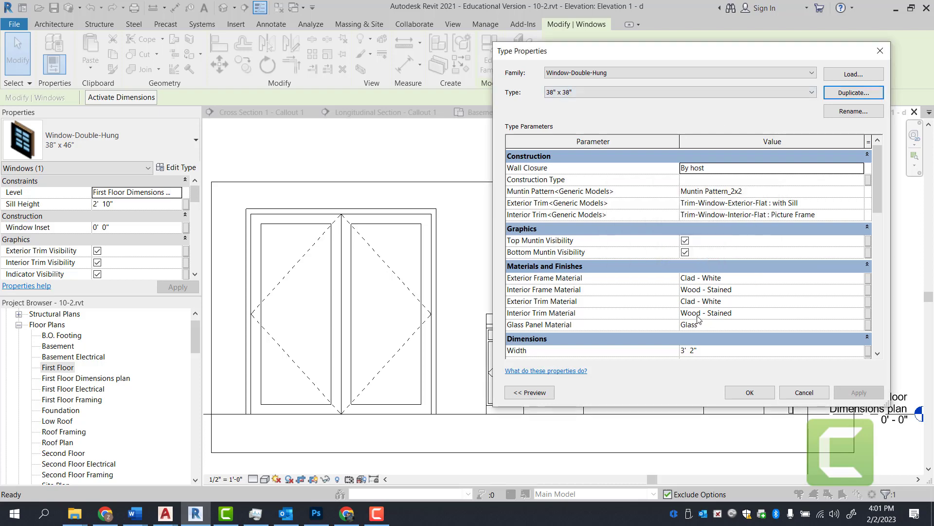
- Reduce the new window type's height so that it matches the 38" x 38" name, and apply it
scroll(701, 321, "down", 2)
left_click(714, 302)
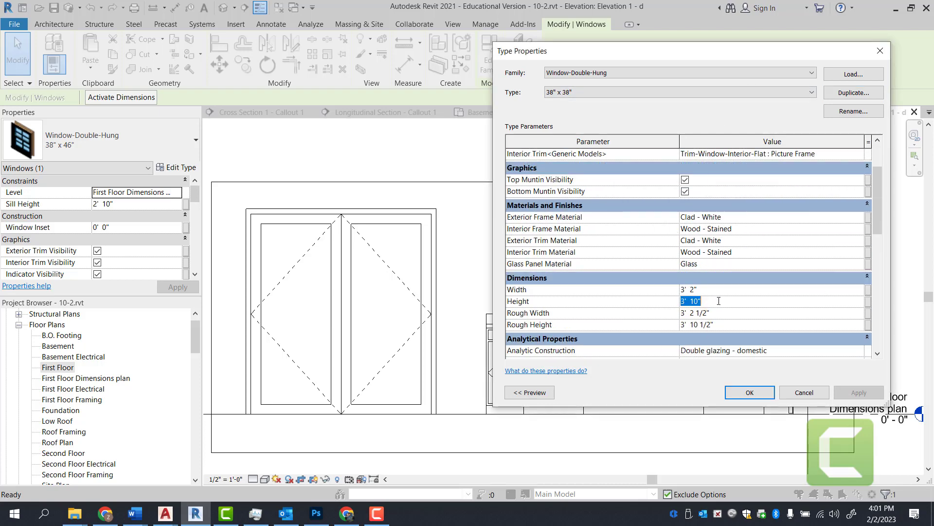
type("3'")
left_click(748, 393)
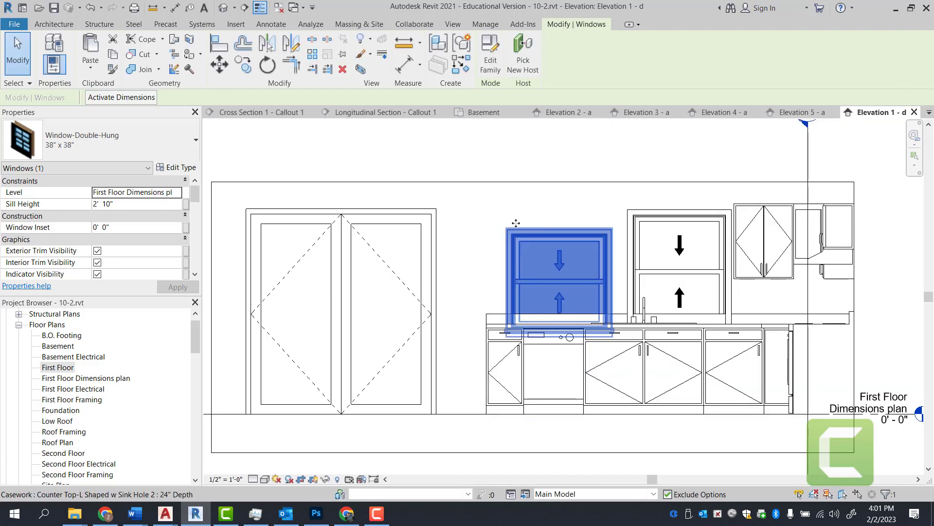
key("Escape")
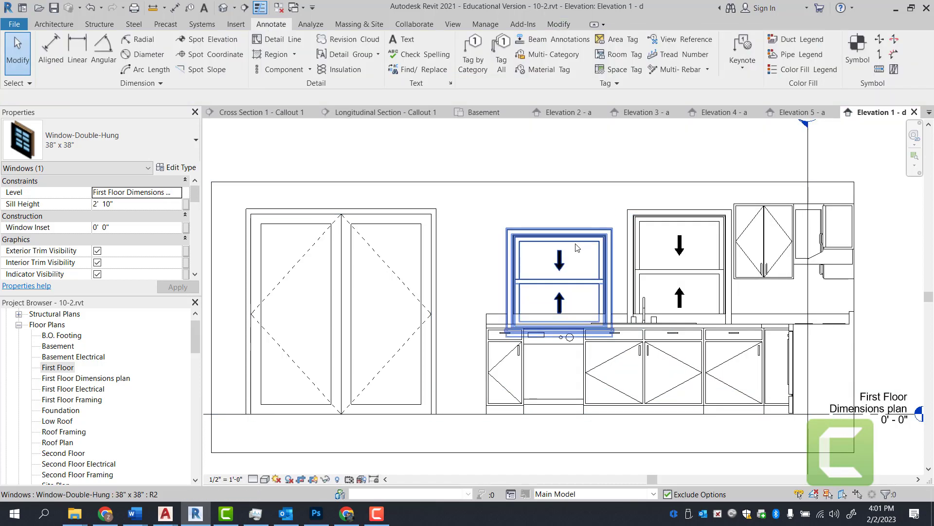
- Align the top of the 38" x 38" window above the dishwasher with the top of the window above the sink
left_click(389, 214)
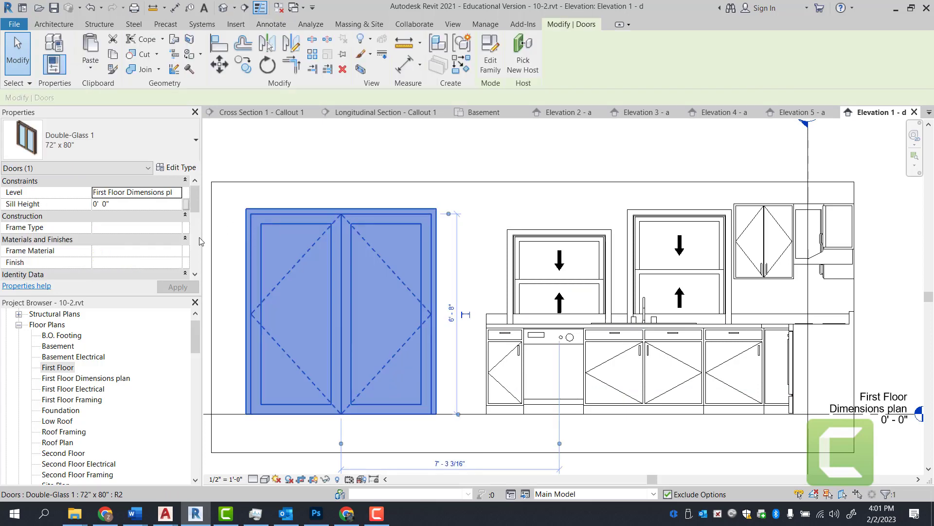
scroll(98, 229, "down", 3)
scroll(97, 229, "up", 2)
key("Escape")
scroll(365, 217, "up", 3)
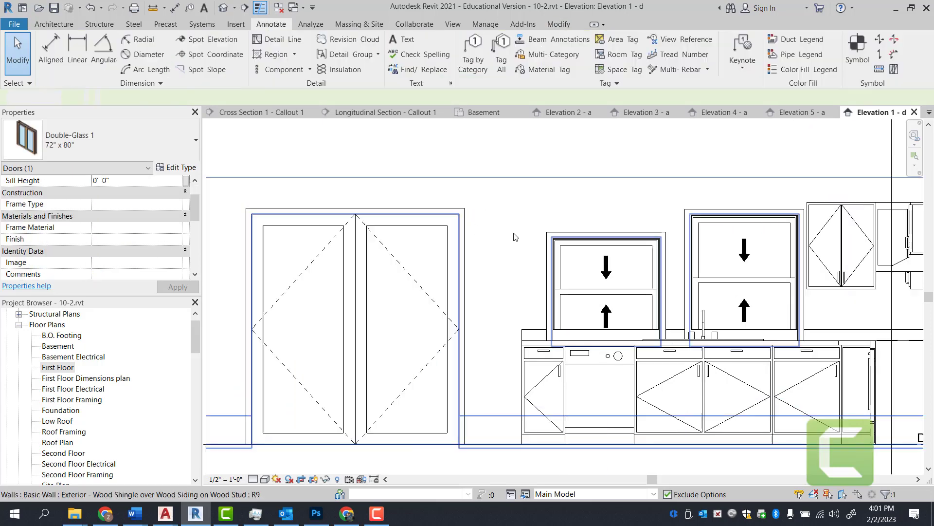
key("a")
key("l")
scroll(779, 219, "up", 1)
left_click(778, 214)
left_click(607, 238)
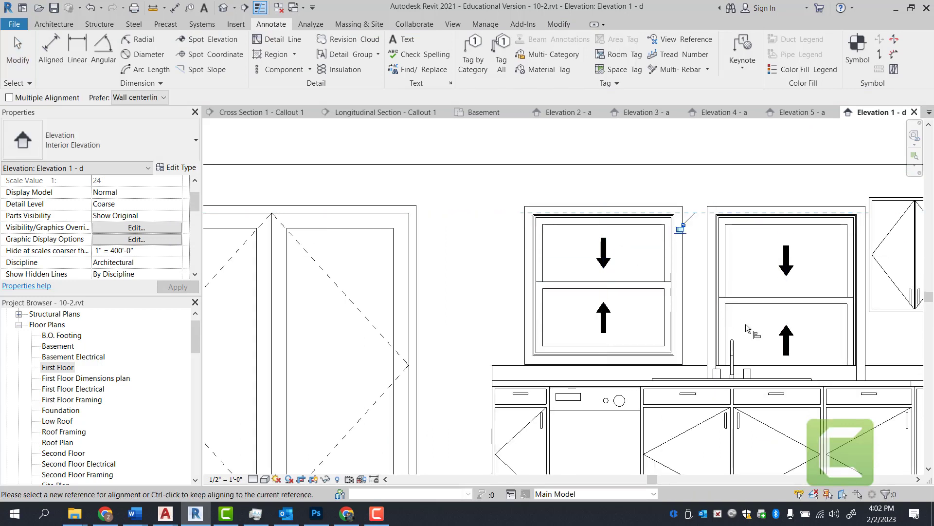
key("Escape")
key("Escape")
- Change the window above the sink to the Window-Double-Hung 38" x 38" type
left_click(677, 277)
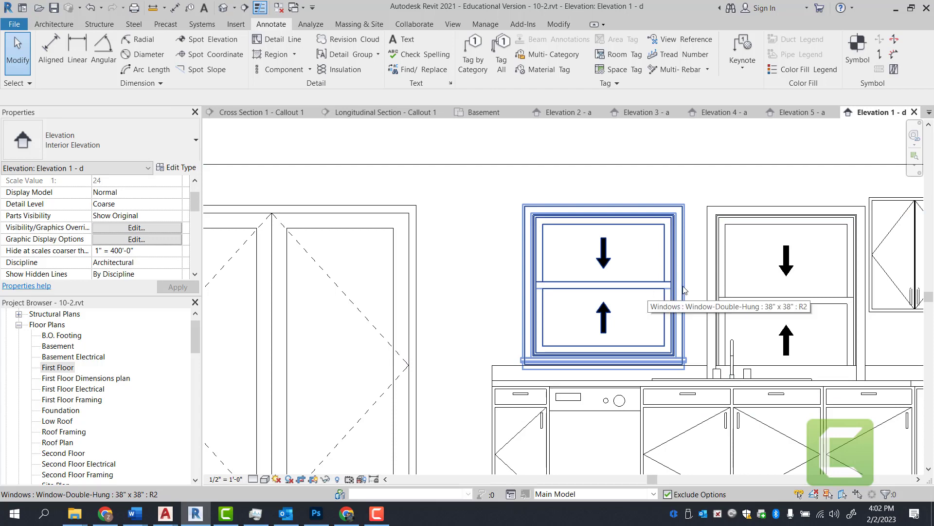
left_click(807, 307)
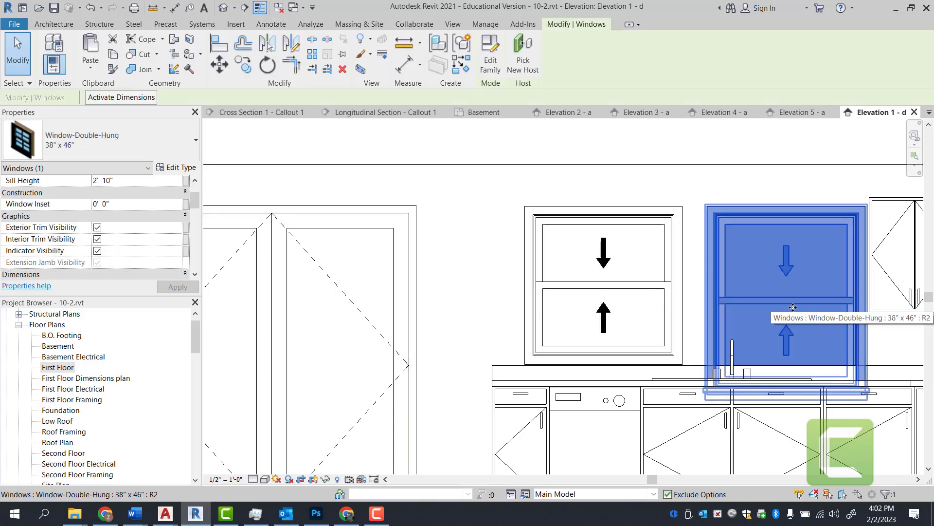
left_click(194, 142)
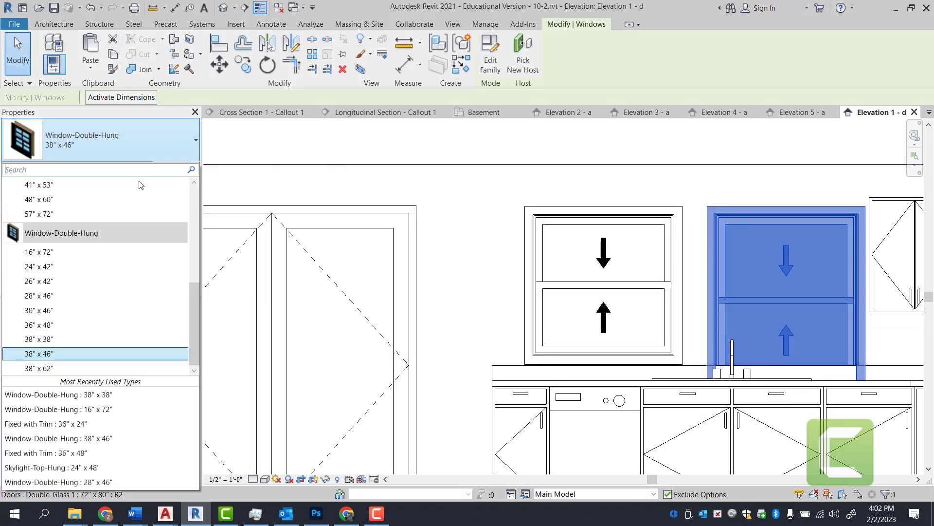
left_click(59, 339)
key("Escape")
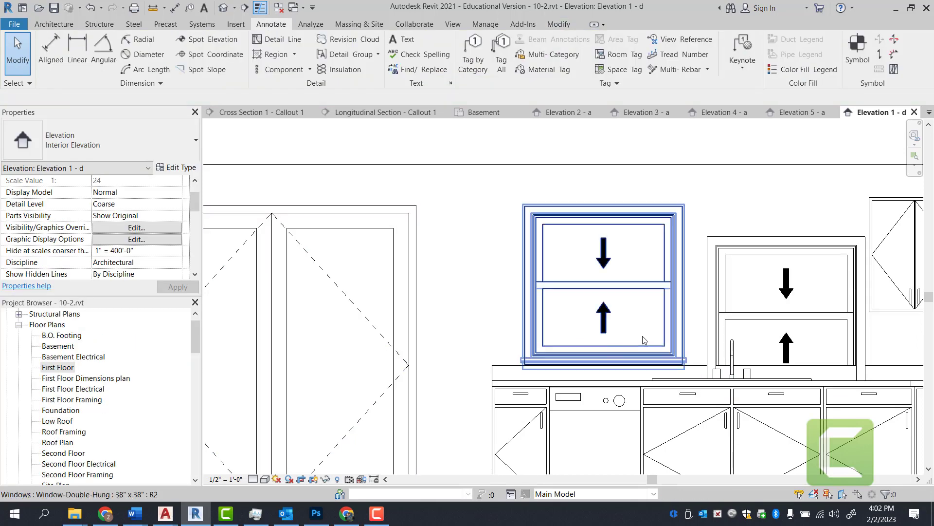
- Align the top of the window above the sink with the top of the window above the dishwasher
key("a")
key("l")
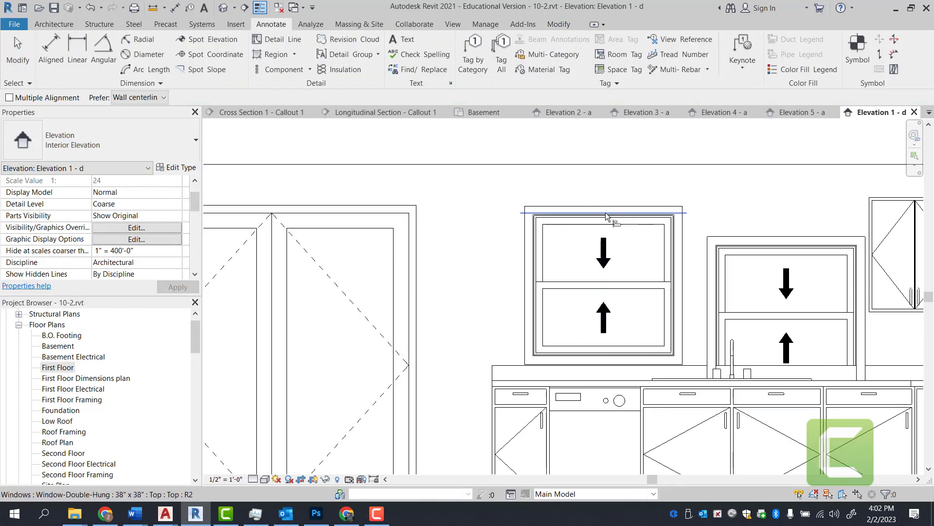
left_click(616, 214)
left_click(779, 237)
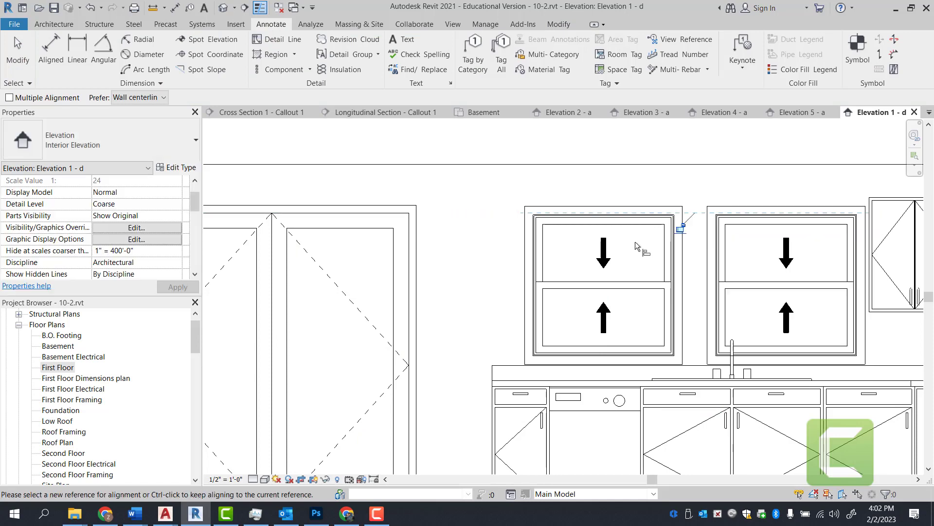
key("Escape")
key("Escape")
scroll(469, 155, "down", 3)
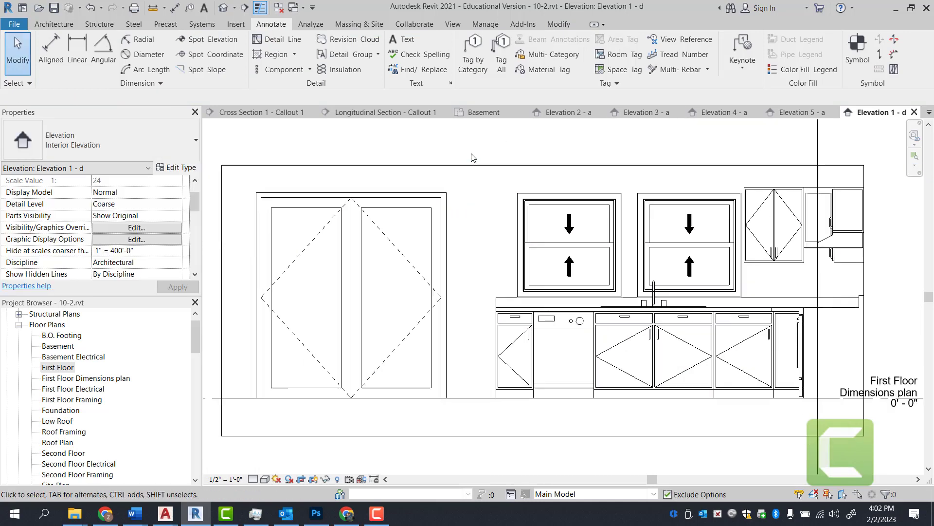
- In the First Floor plan, add a view facing the refrigerator wall to the kitchen's elevation marker and open that elevation
scroll(569, 144, "down", 2)
scroll(671, 195, "up", 1)
scroll(604, 175, "up", 2)
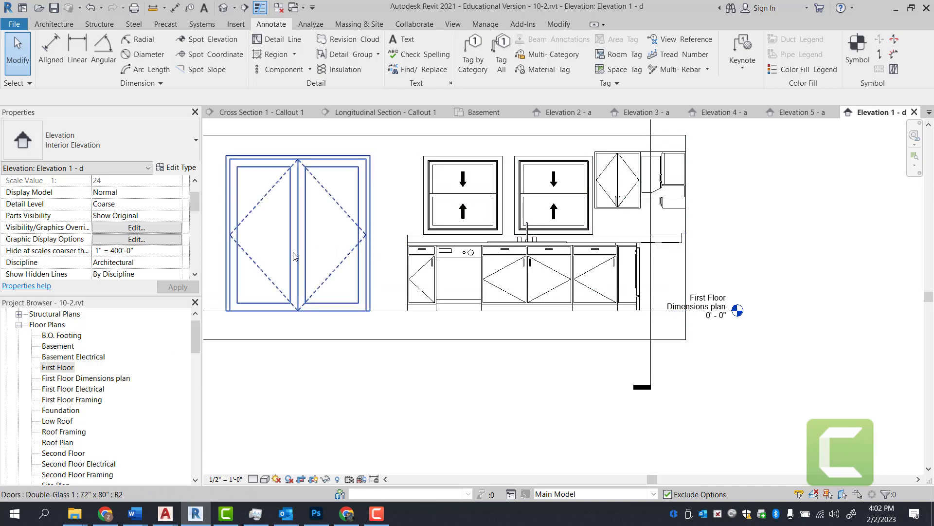
double_click(58, 368)
middle_click_drag(385, 335, 527, 252)
left_click(526, 249)
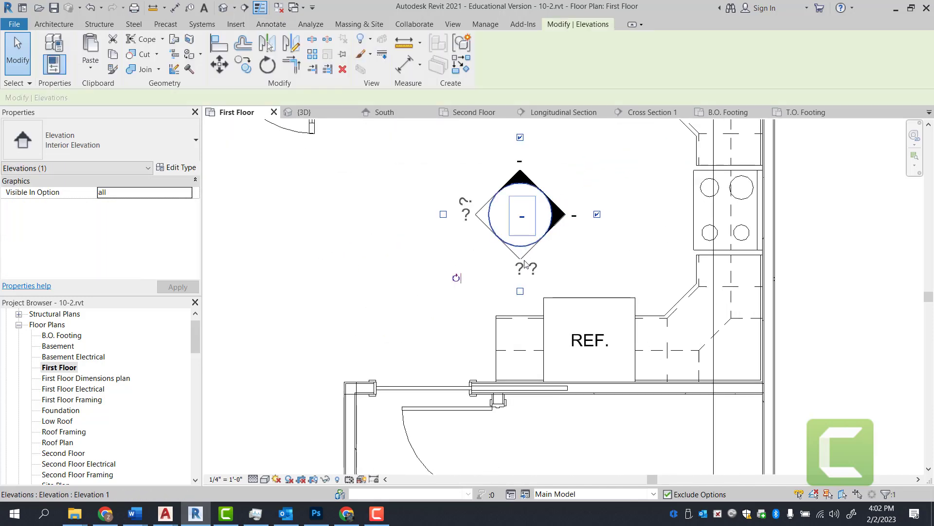
left_click(520, 291)
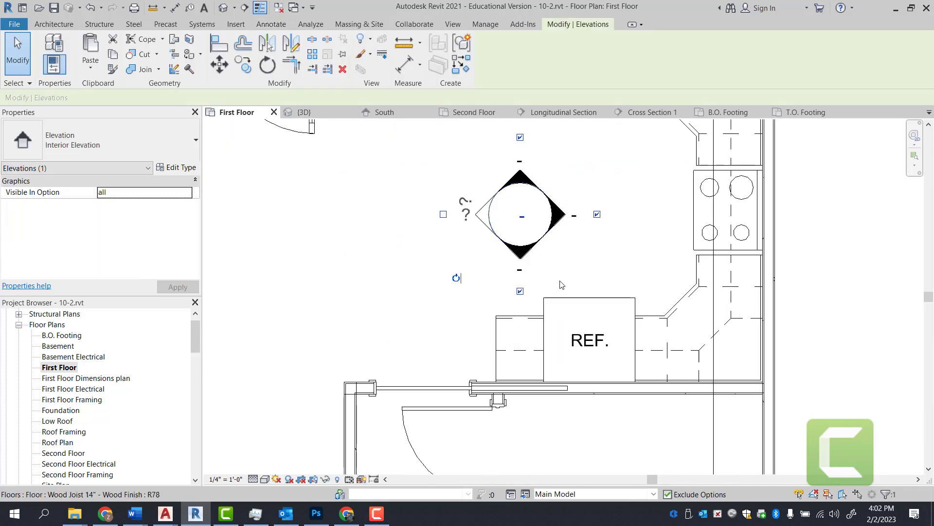
double_click(522, 258)
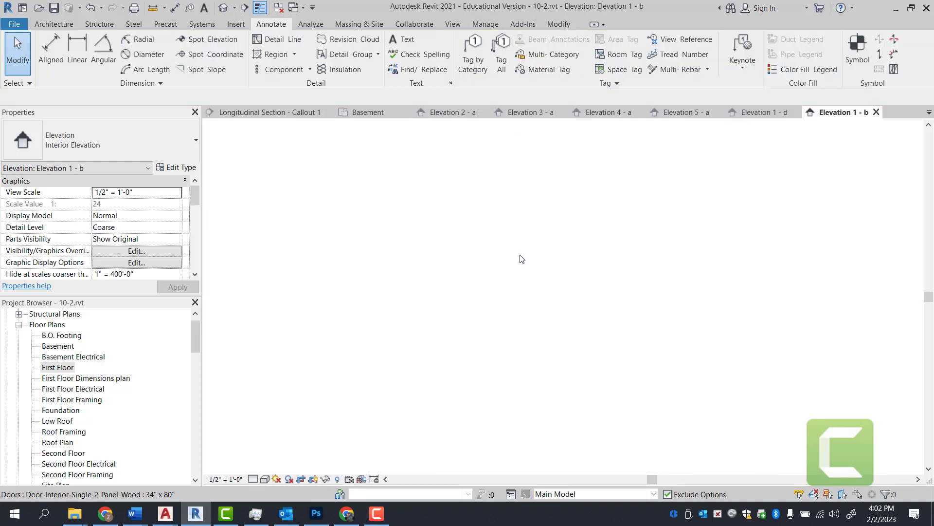
scroll(463, 269, "up", 3)
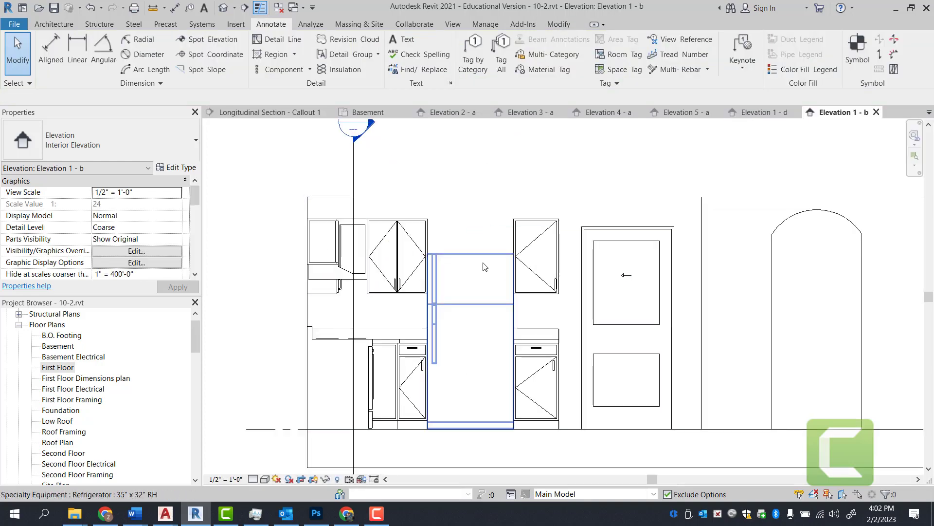
- In the First Floor plan, rotate the refrigerator 180° about its center
left_click(469, 310)
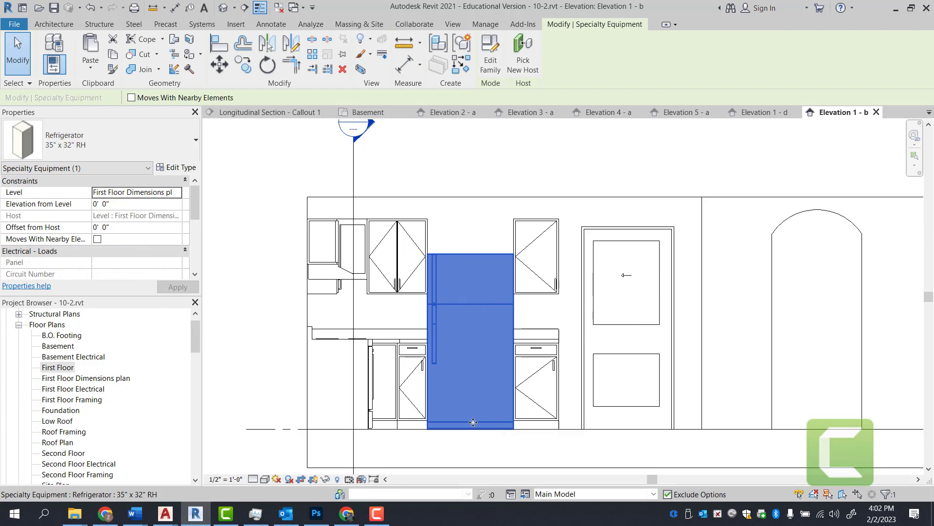
left_click(58, 368)
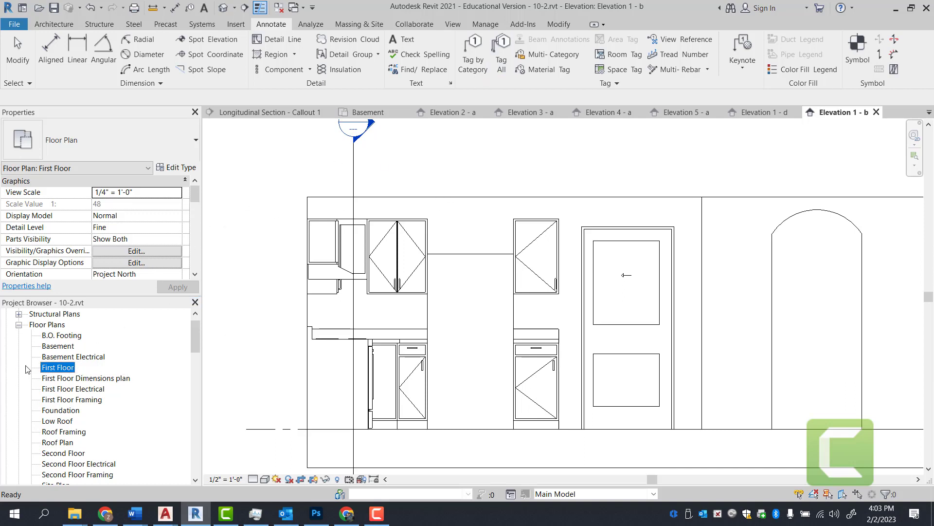
double_click(69, 373)
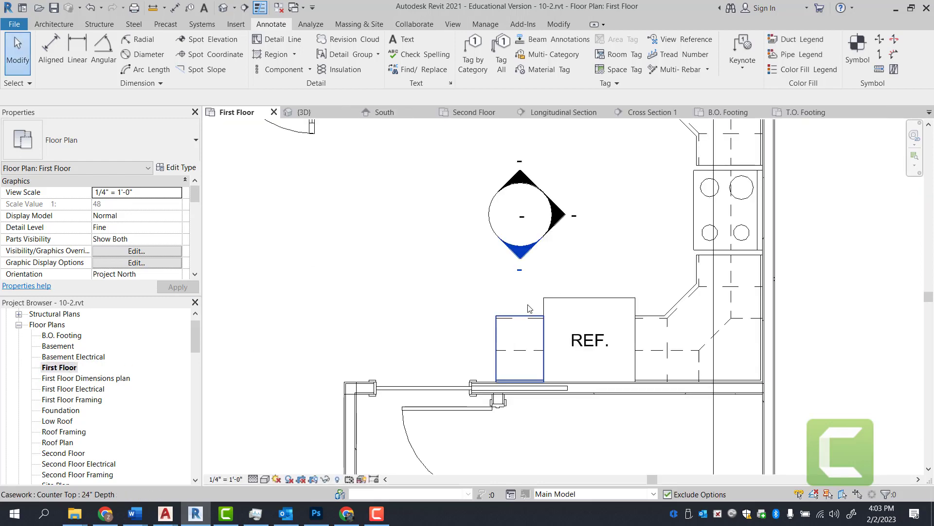
scroll(584, 321, "down", 1)
left_click(601, 307)
scroll(601, 307, "up", 3)
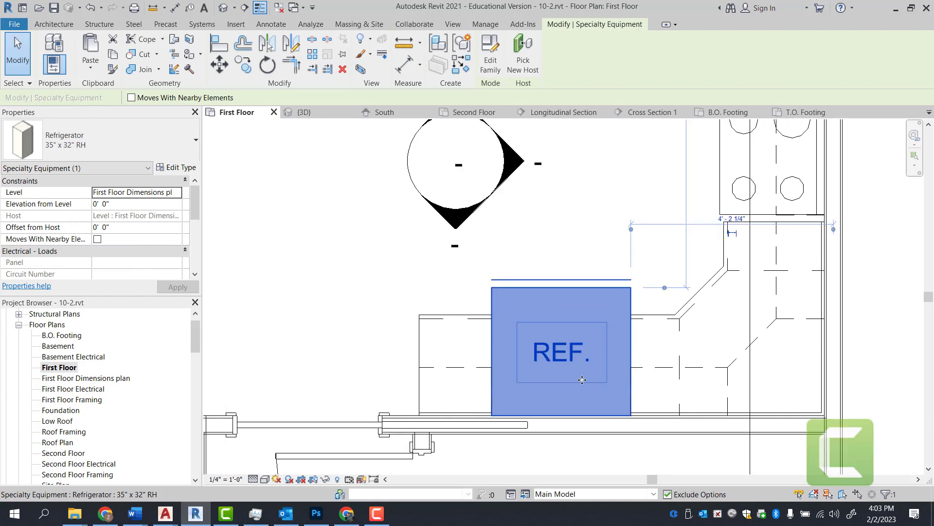
key("r")
key("o")
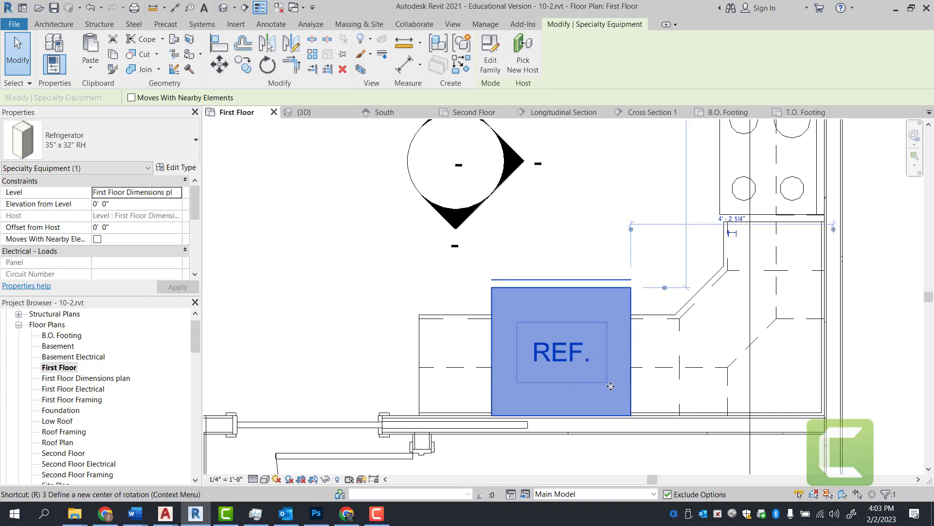
left_click(559, 387)
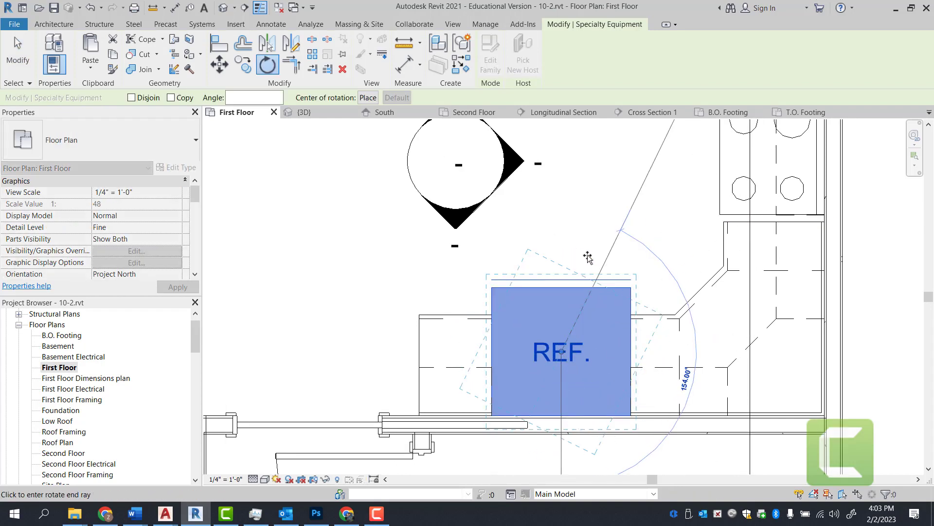
left_click(559, 251)
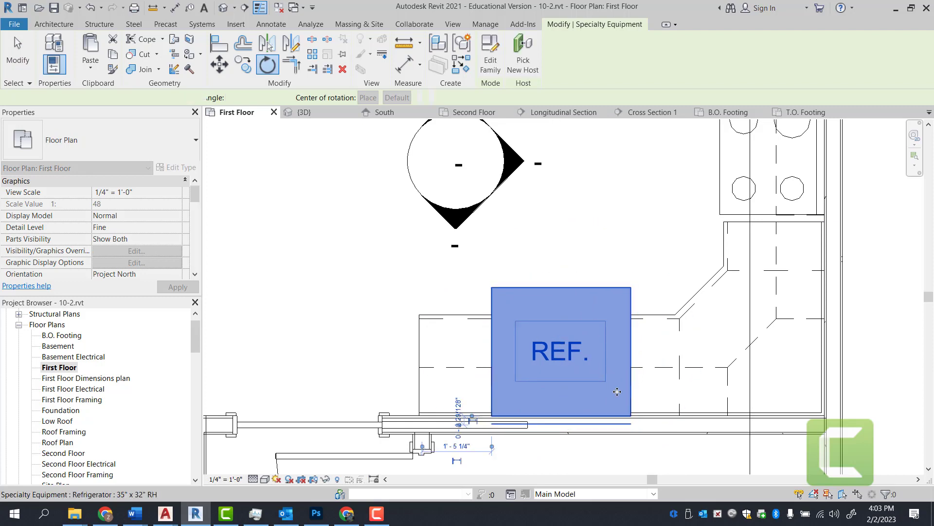
scroll(606, 434, "up", 2)
scroll(606, 436, "up", 1)
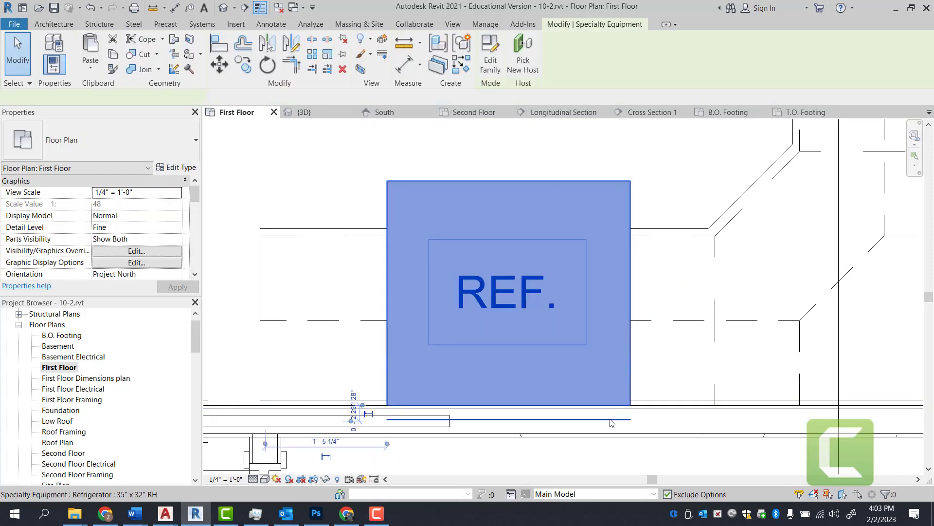
key("Escape")
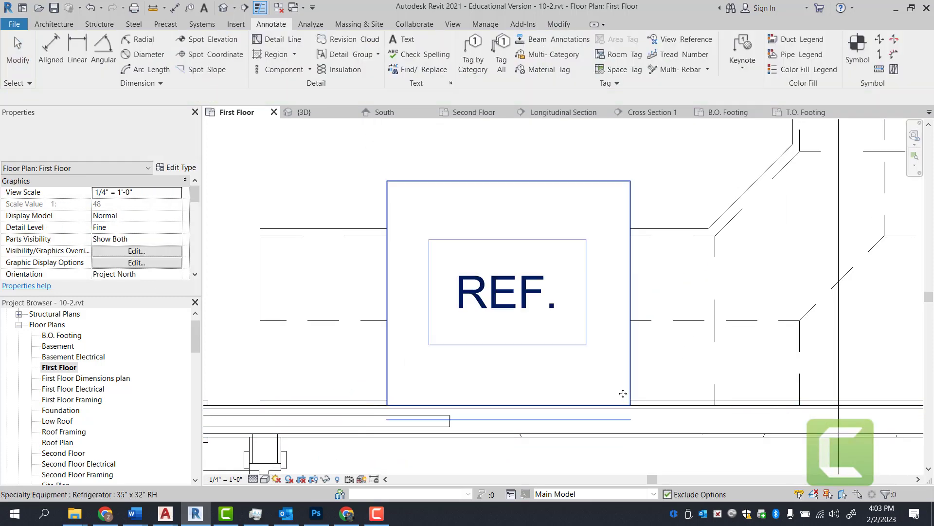
key("l")
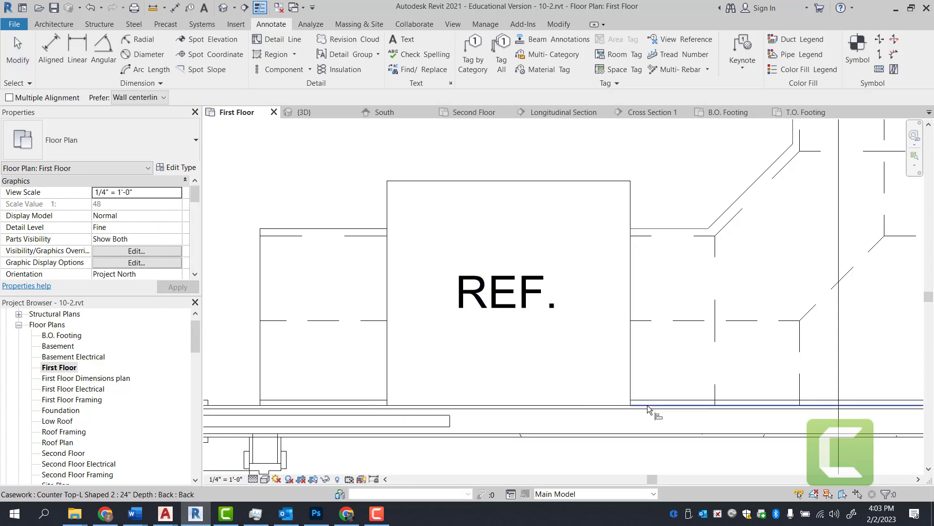
scroll(647, 404, "up", 1)
left_click(571, 422)
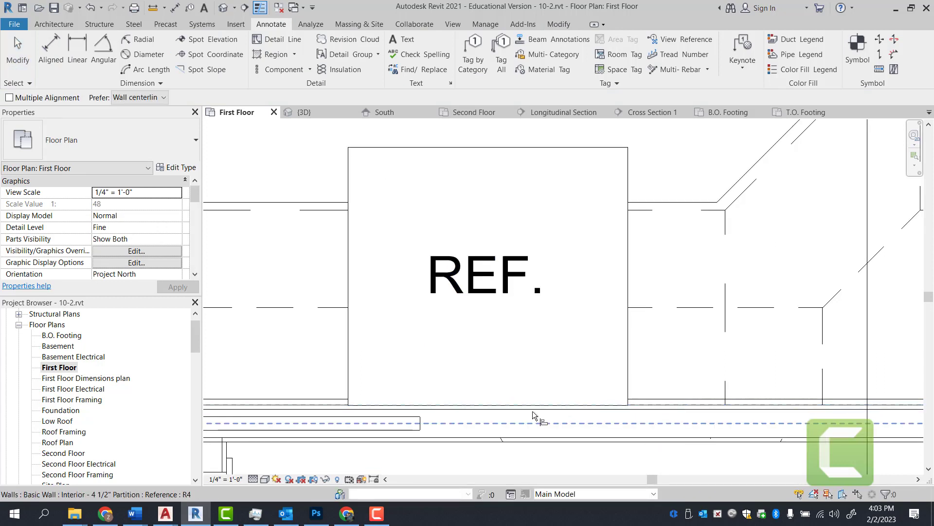
key("Escape")
key("Escape")
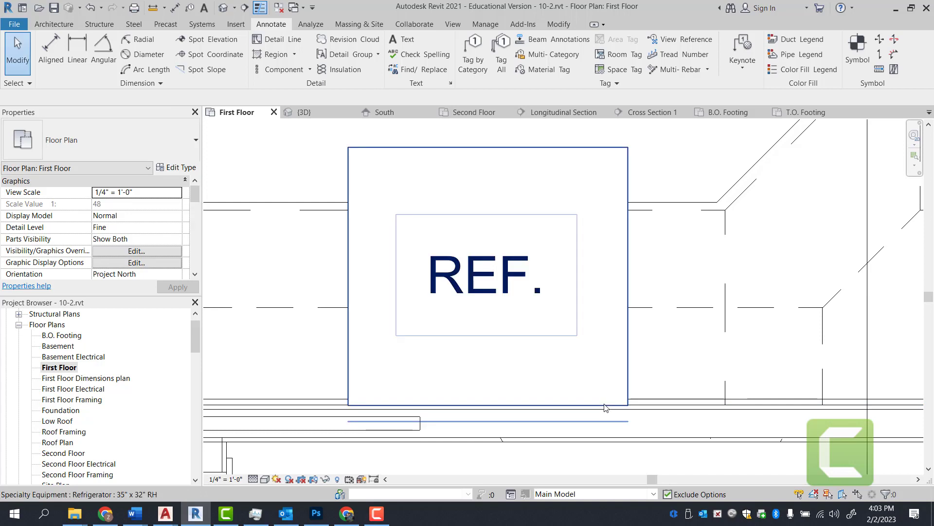
- Move the refrigerator slightly away from the wall so its rear line meets the wall face behind the countertops
scroll(605, 407, "up", 1)
left_click(558, 348)
mouse_move(558, 346)
left_mouse_down()
mouse_move(558, 325)
mouse_move(559, 351)
left_mouse_up()
key("Escape")
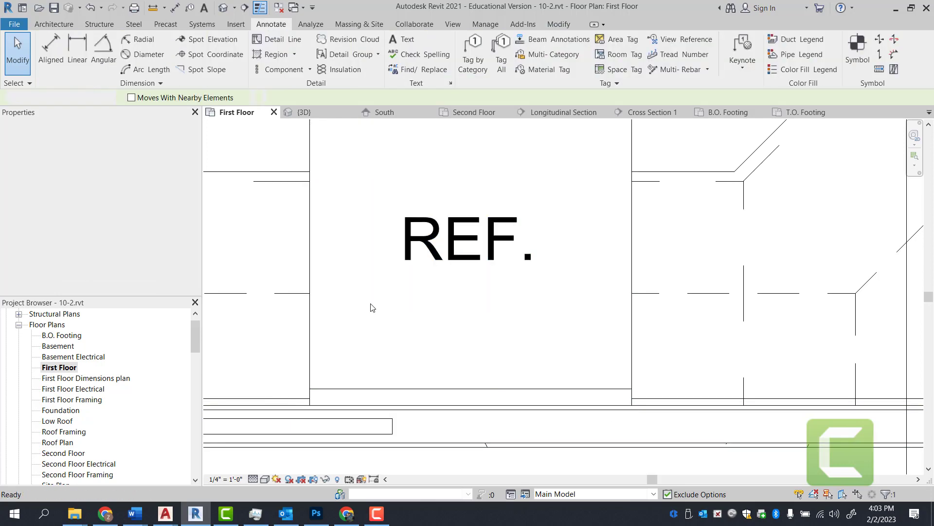
scroll(605, 344, "down", 2)
key("Escape")
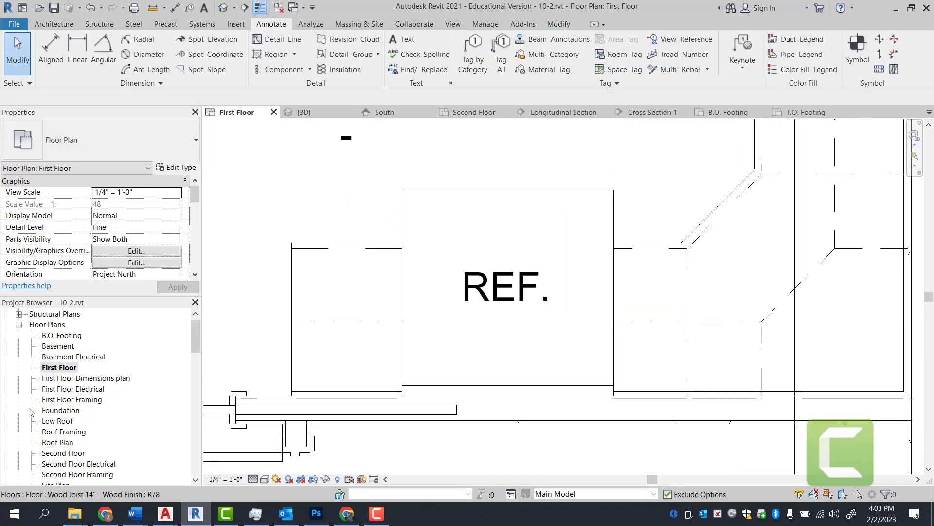
- In the refrigerator wall elevation, measure the height from the refrigerator's top to the cabinet tops and the width between the adjacent upper cabinets
scroll(311, 233, "down", 2)
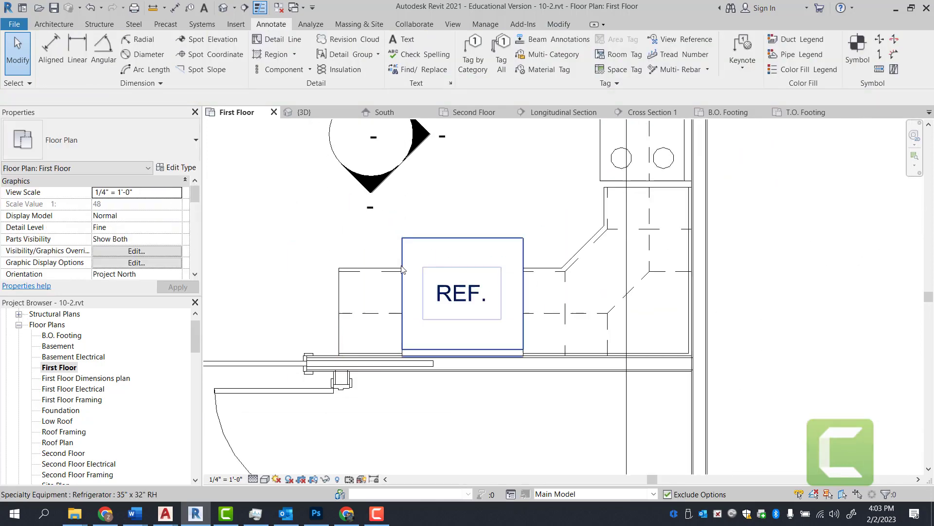
double_click(371, 200)
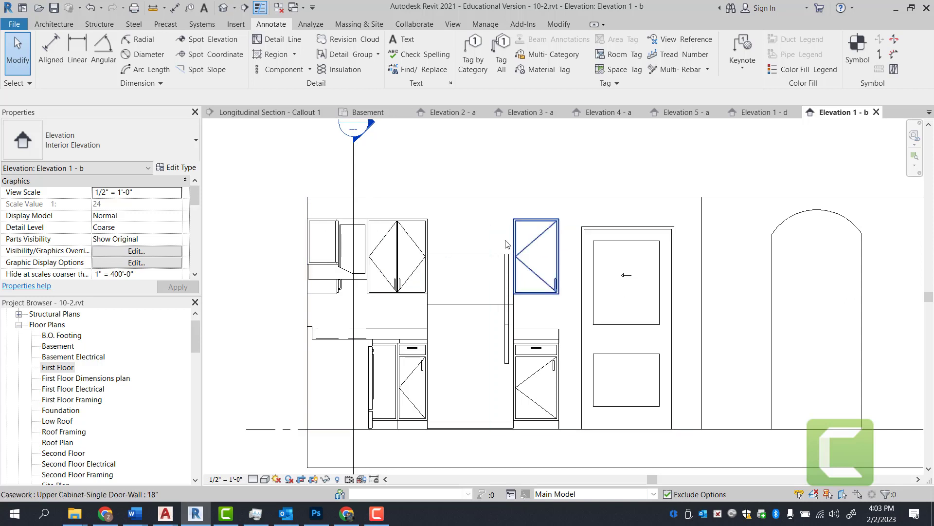
scroll(452, 239, "up", 3)
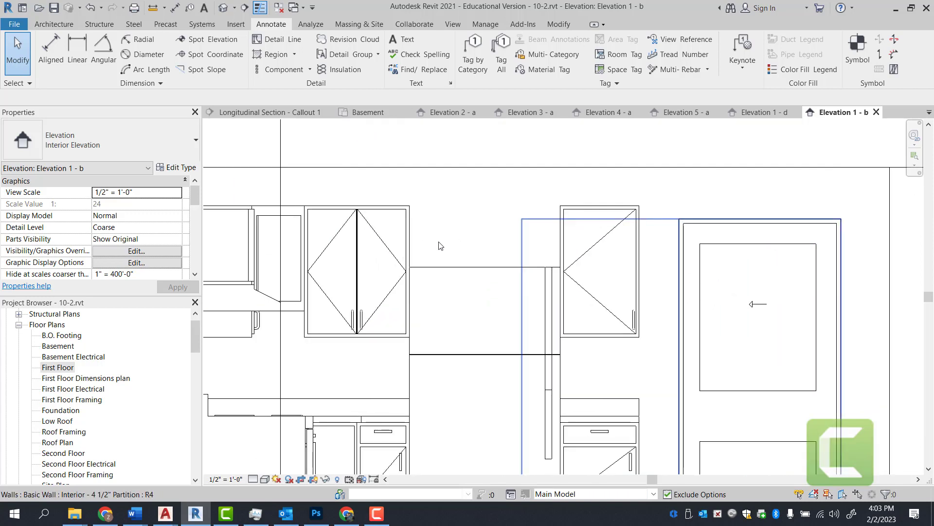
key("i")
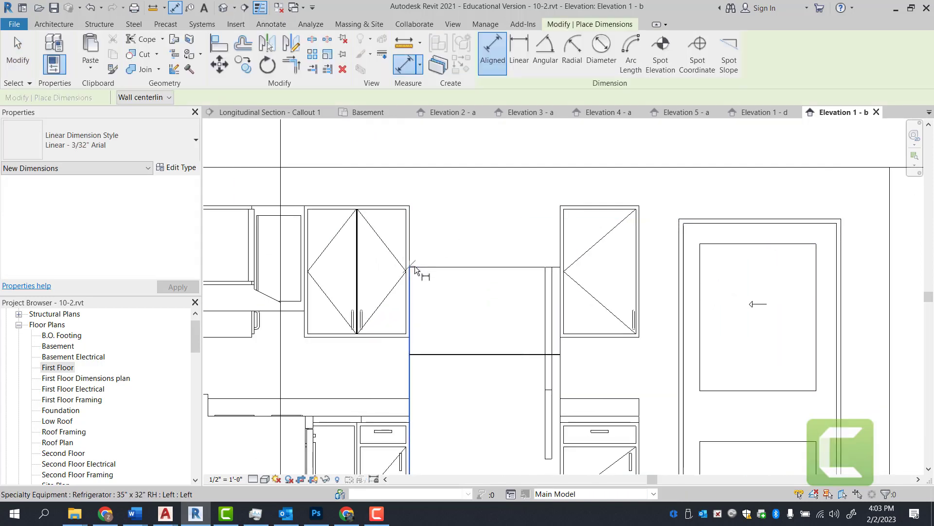
left_click(414, 266)
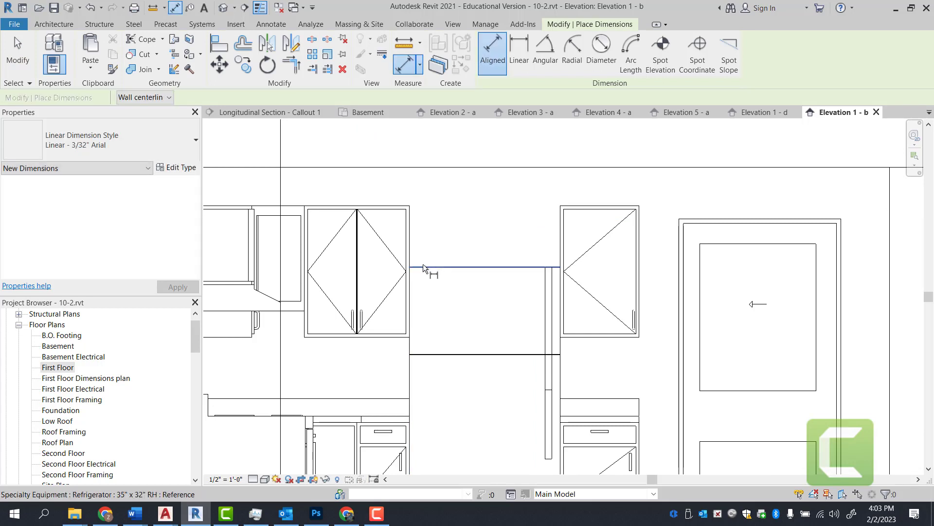
left_click(399, 201)
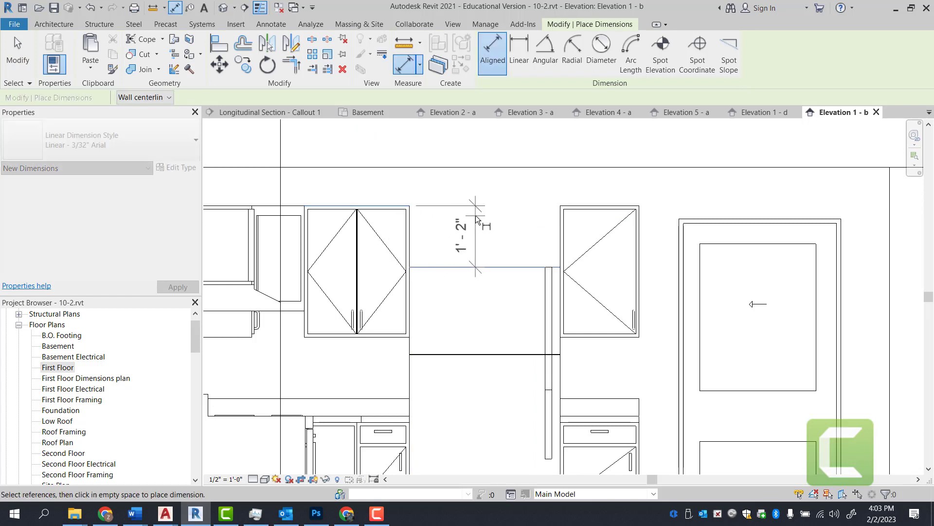
left_click(456, 217)
key("Escape")
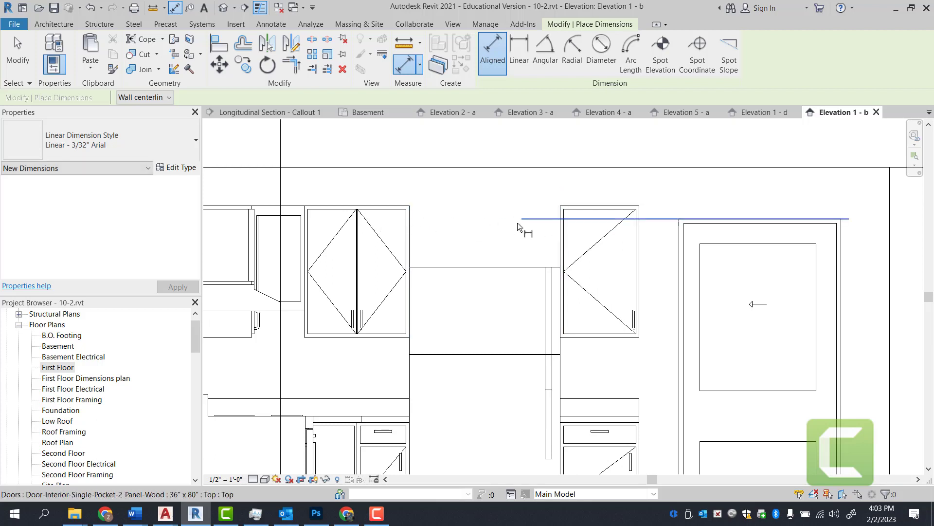
left_click(413, 233)
left_click(560, 241)
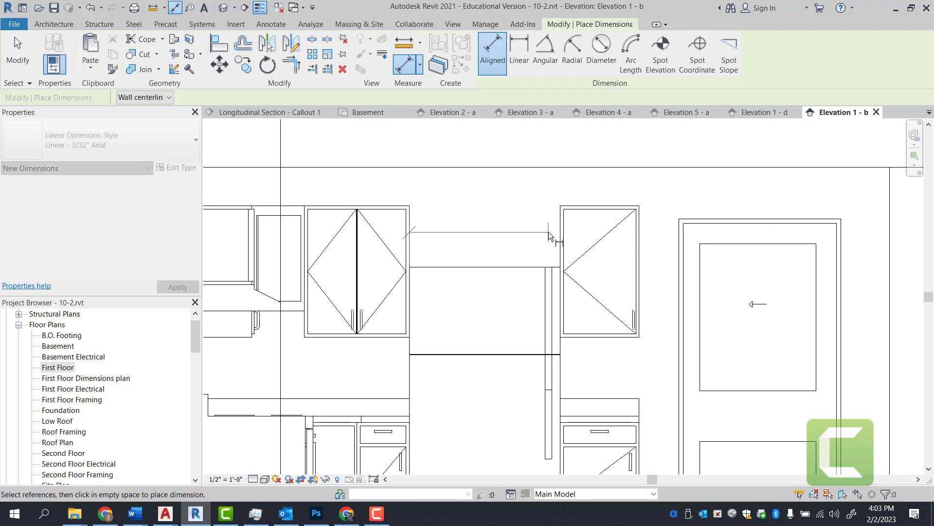
key("Escape")
key("Escape")
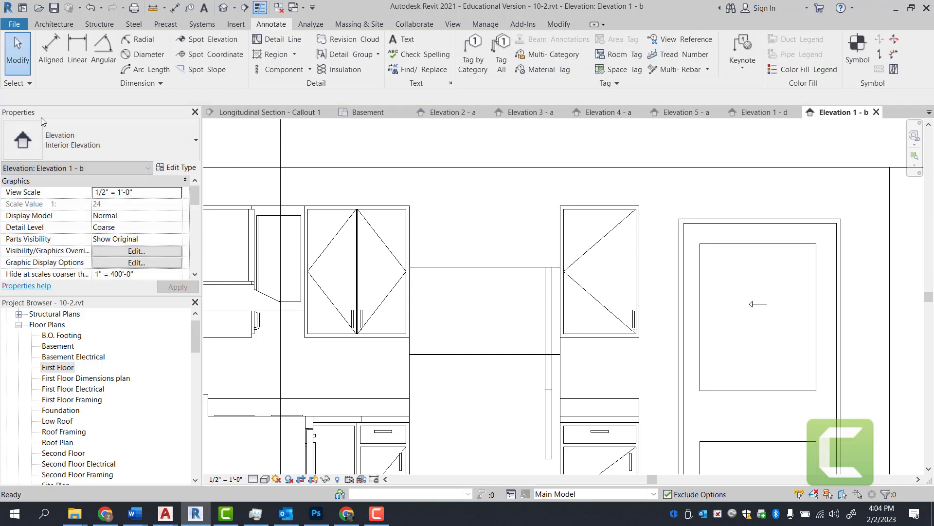
- Start placing a component and choose the Upper Cabinet-Double Door-Wall 36" type
left_click(59, 28)
left_click(143, 49)
left_click(131, 141)
scroll(92, 243, "down", 4)
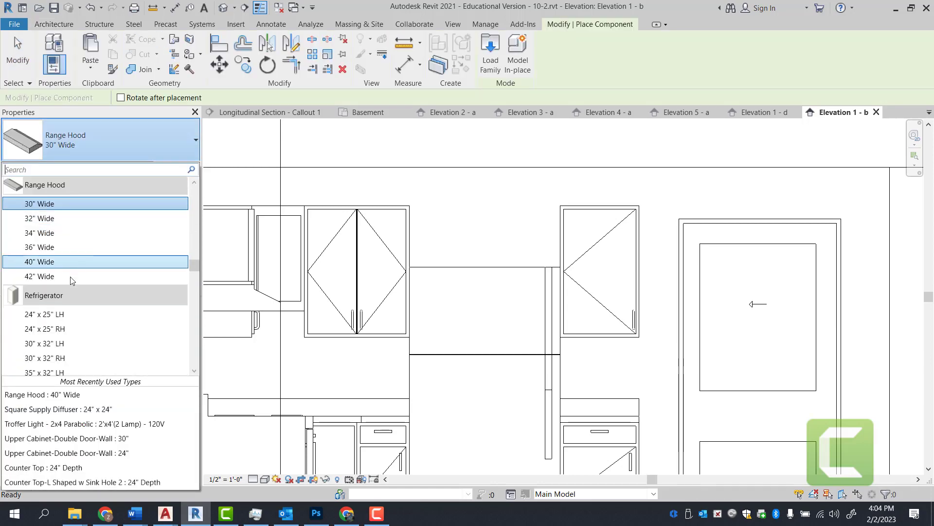
scroll(71, 274, "down", 12)
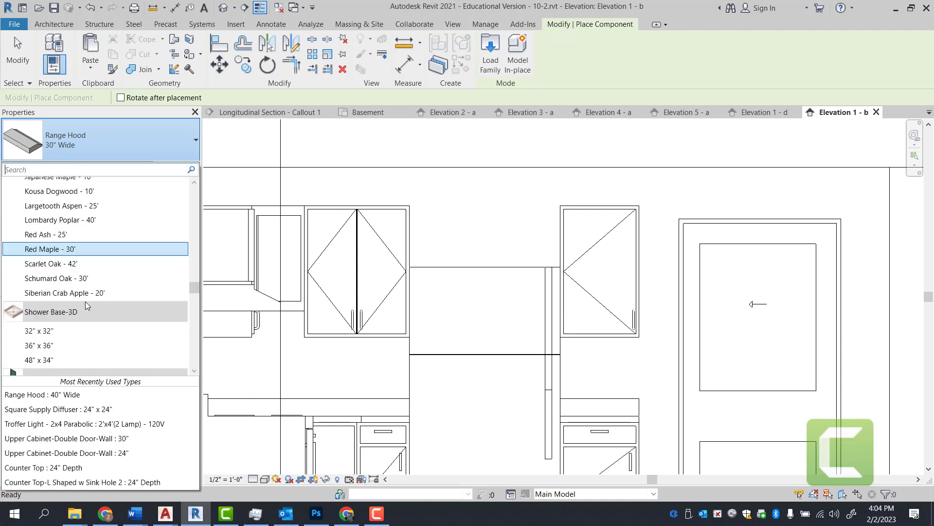
scroll(86, 306, "down", 12)
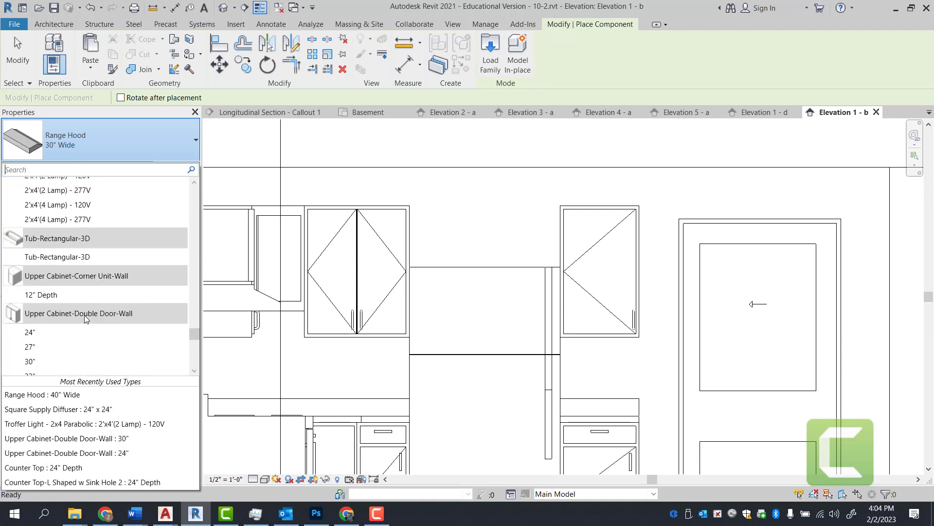
scroll(85, 318, "down", 3)
scroll(78, 317, "down", 1)
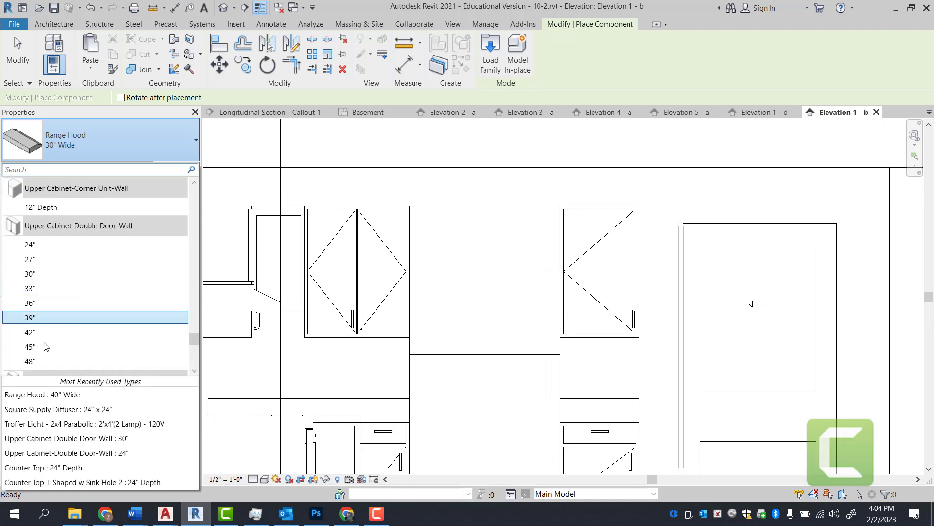
left_click(71, 304)
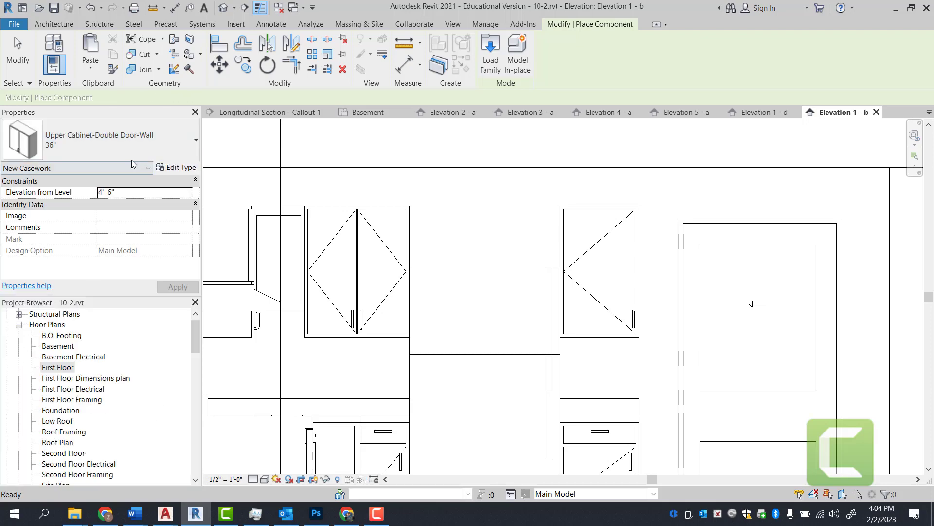
- Duplicate the 36" upper cabinet type as 36" REF and set its height to 1' 2"
left_click(180, 168)
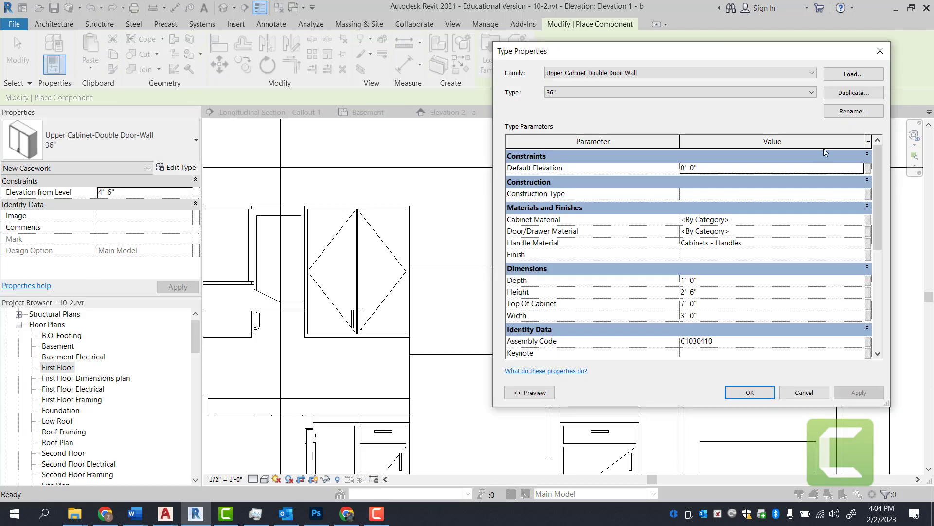
left_click(847, 94)
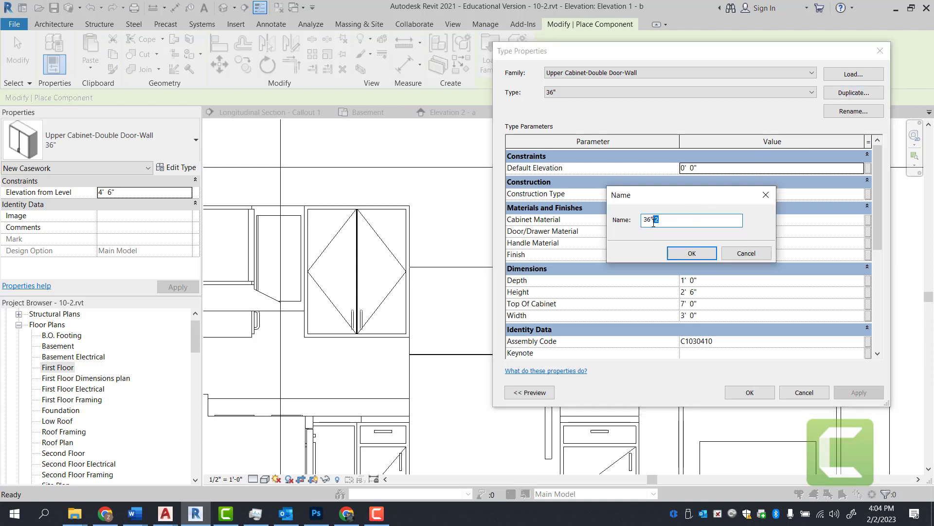
left_click(692, 254)
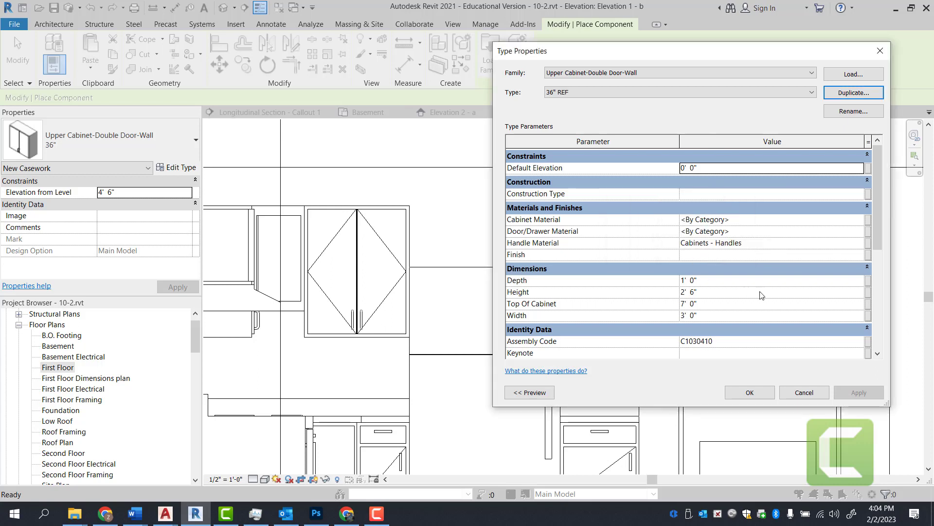
left_click(692, 292)
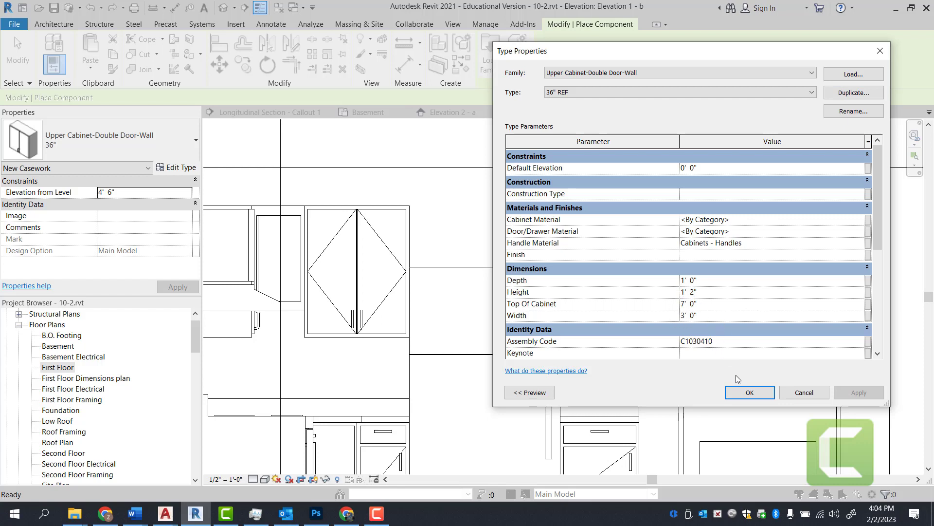
left_click(745, 391)
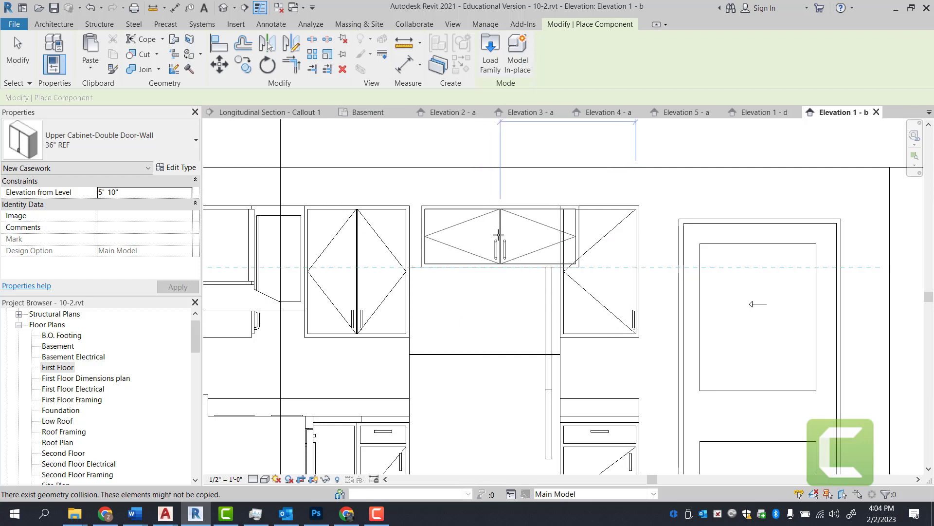
- Place the 36" REF double-door cabinet above the refrigerator, between the two neighboring upper cabinets, and finish placing
left_click(489, 237)
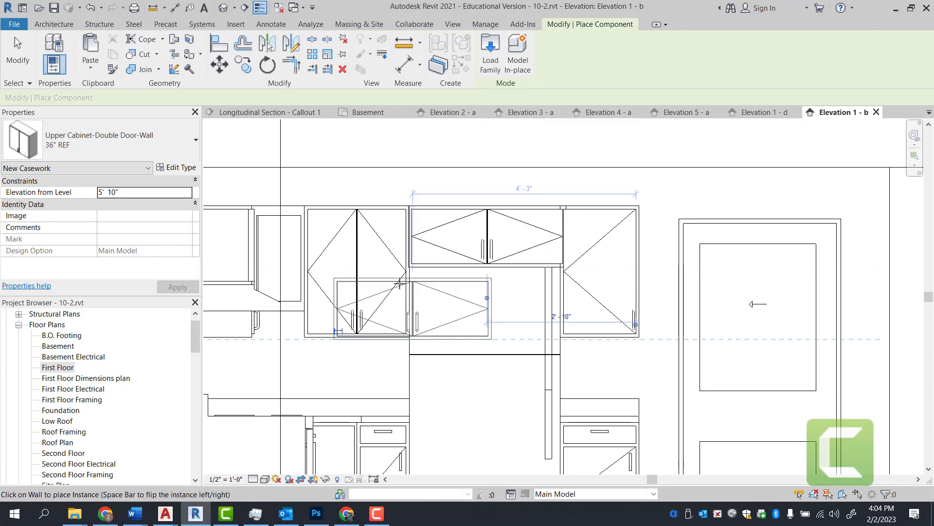
key("Escape")
key("Escape")
scroll(564, 166, "up", 1)
scroll(599, 257, "down", 2)
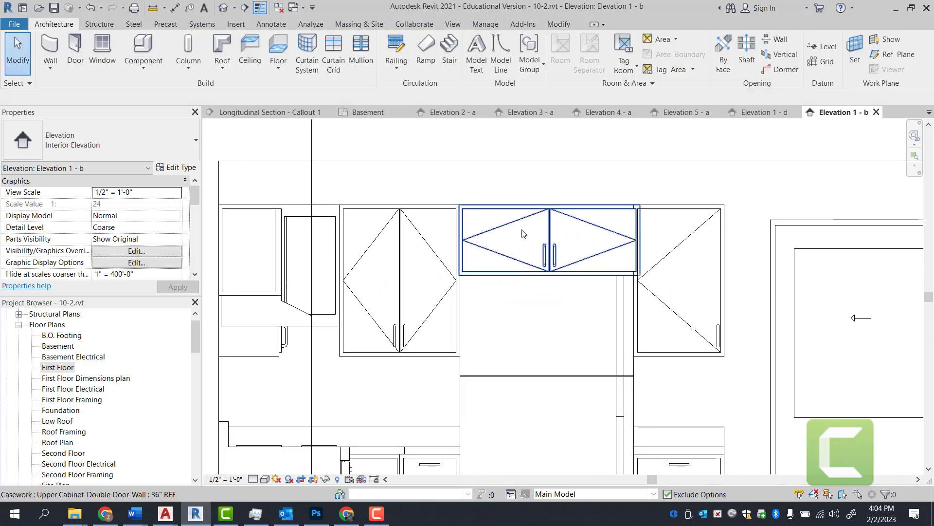
- Move the 36" REF cabinet above the refrigerator upward, clear of the neighboring upper cabinets
left_click(553, 237)
mouse_move(553, 238)
left_mouse_down()
mouse_move(538, 177)
mouse_move(548, 170)
mouse_move(552, 229)
left_mouse_up()
scroll(588, 192, "up", 3)
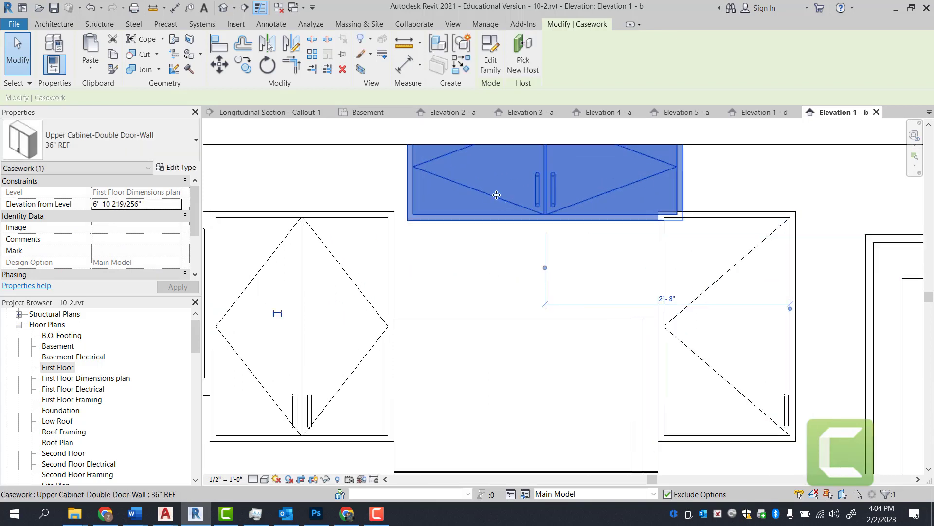
- Measure the width of the short cabinet and the width of the opening between the neighboring upper cabinets
key("i")
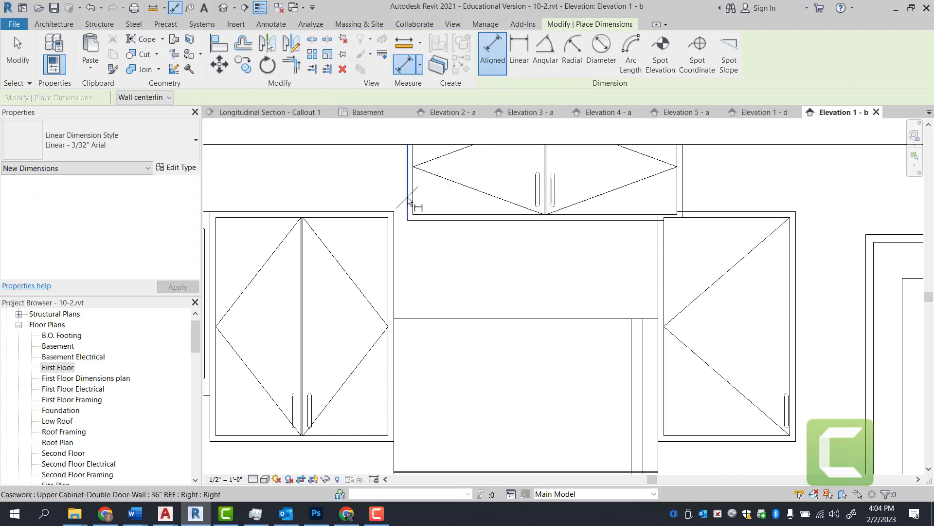
left_click(408, 196)
left_click(683, 189)
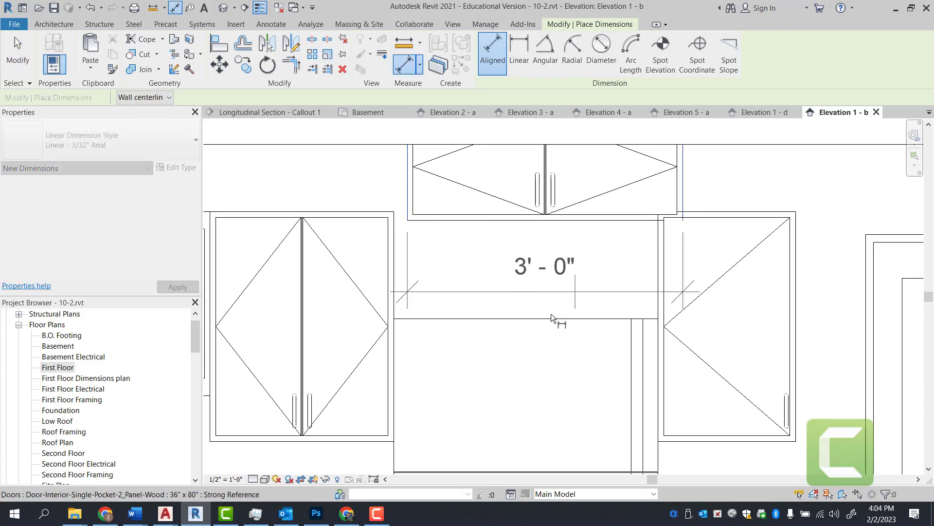
key("Escape")
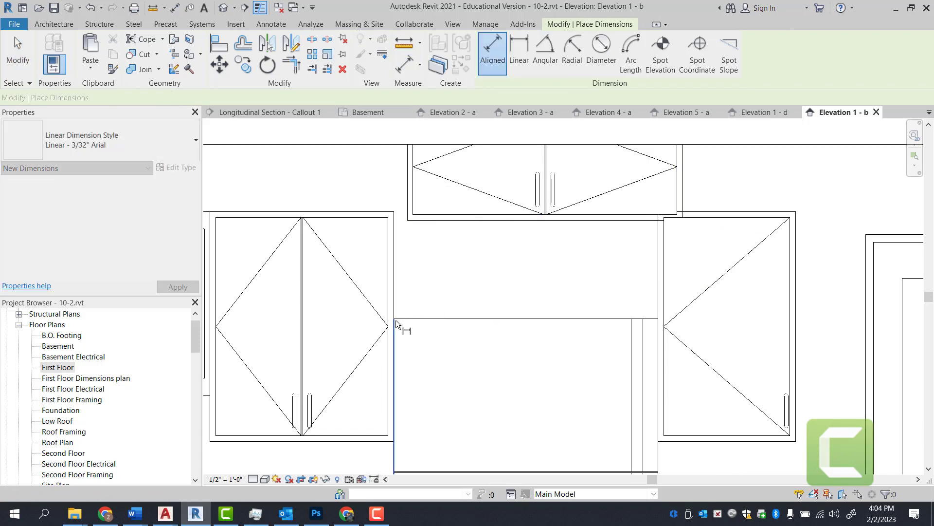
left_click(395, 275)
left_click(657, 345)
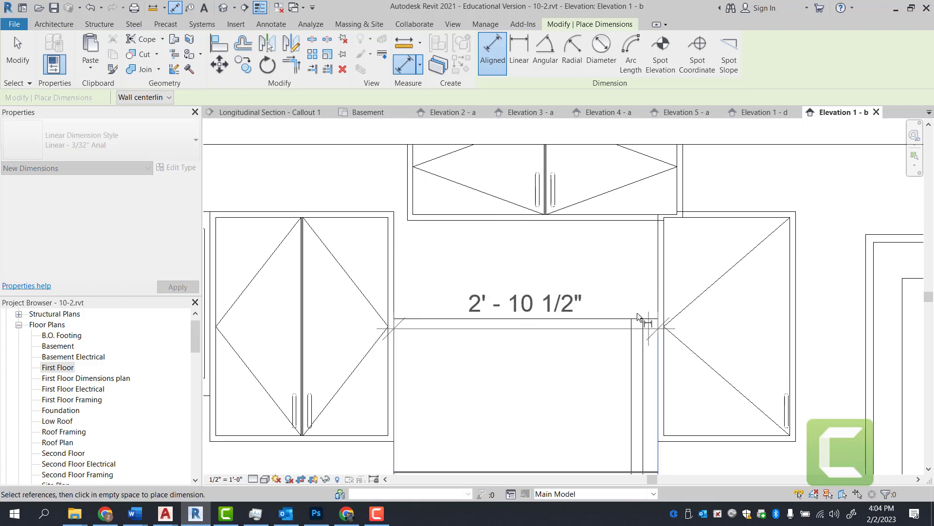
key("Escape")
key("Escape")
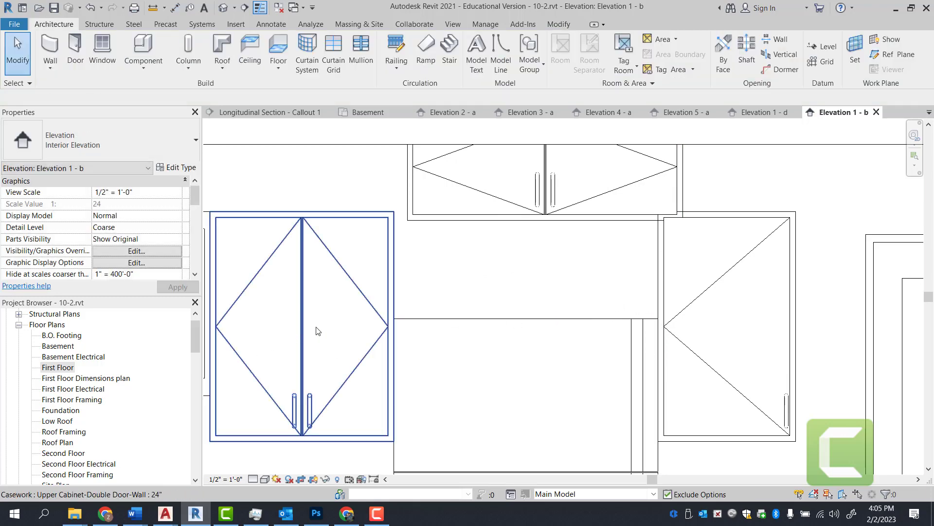
- Align the short cabinet's left side with the right side of the adjacent 24" double-door upper cabinet
left_click(430, 218)
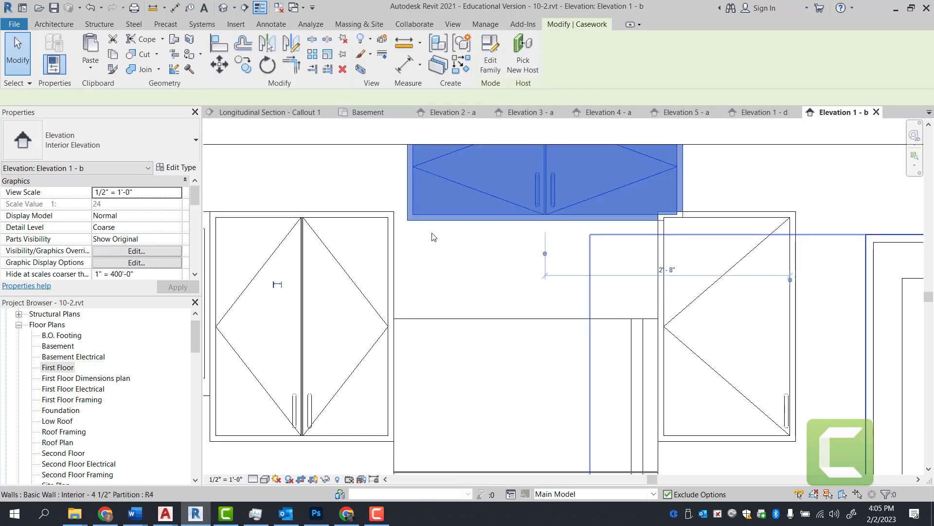
scroll(431, 223, "up", 1)
left_click_drag(450, 217, 442, 289)
key("Escape")
key("a")
key("l")
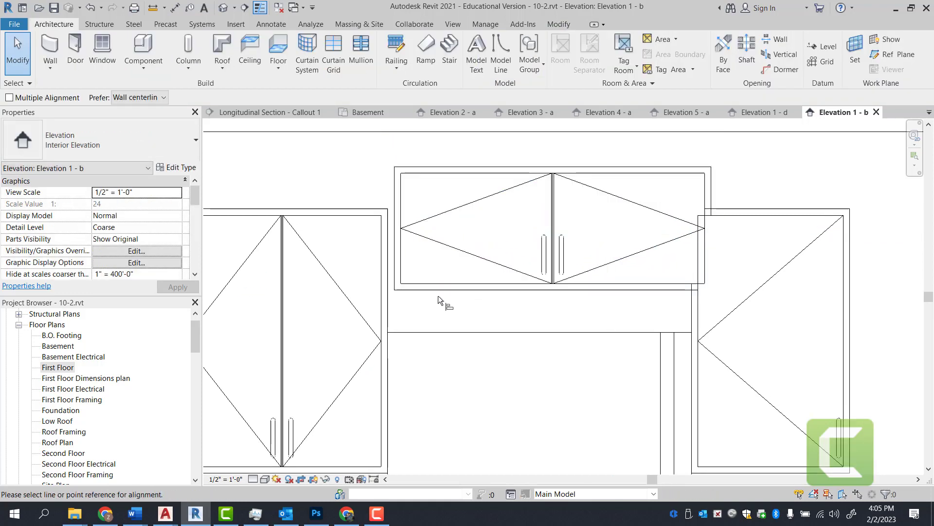
left_click(388, 274)
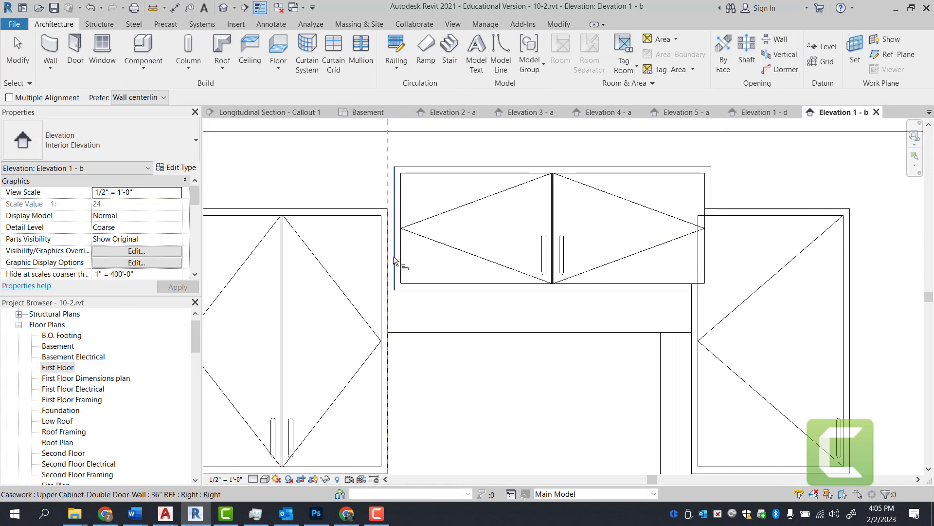
left_click(395, 262)
key("Escape")
key("Escape")
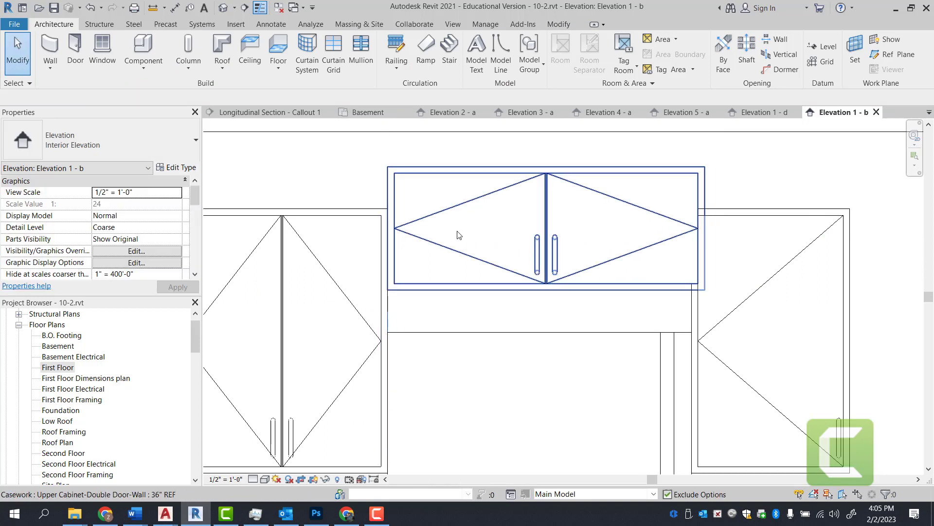
- Align the top of the 36" REF cabinet with the top of the 24" double-door cabinet beside it
key("a")
key("l")
left_click(348, 212)
left_click(466, 167)
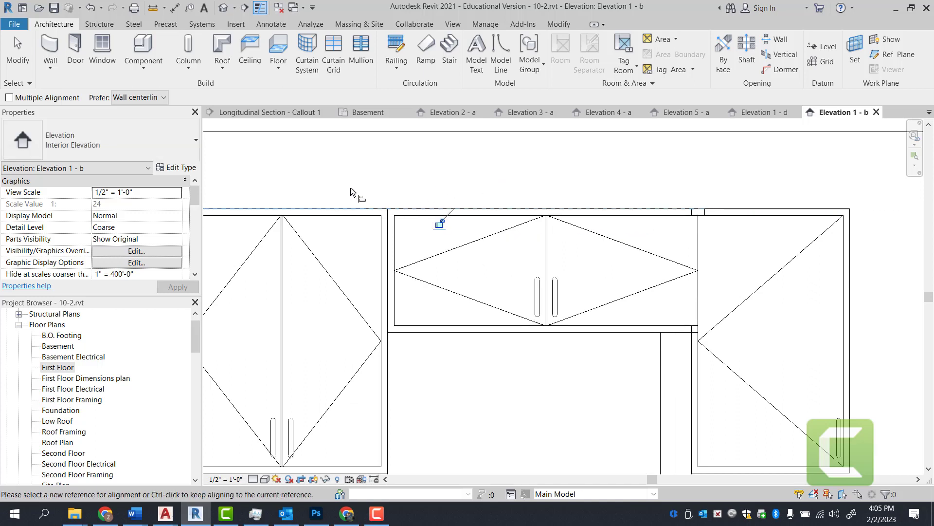
scroll(411, 195, "down", 3)
key("Escape")
key("Escape")
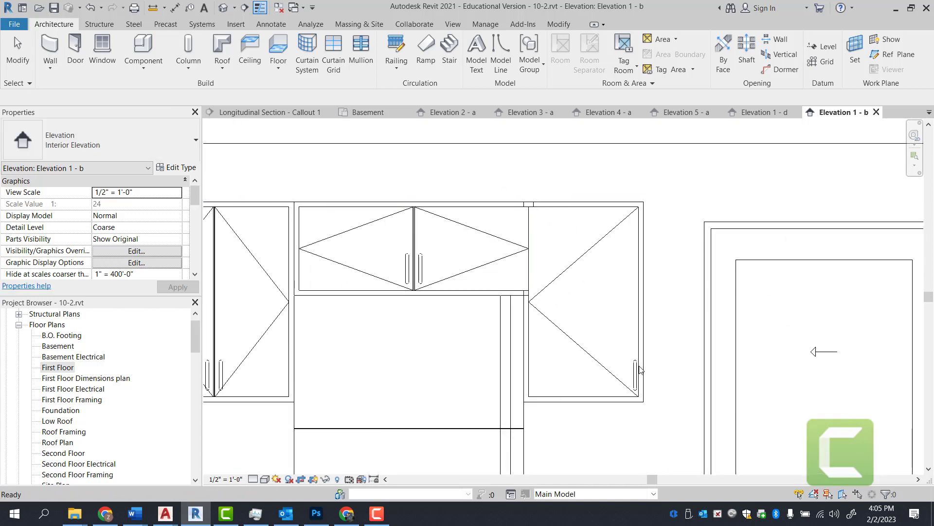
- Move the 18" single-door upper cabinet off the short cabinet and align its left side flush with the short cabinet's right side
left_click(632, 397)
left_click_drag(596, 364, 638, 365)
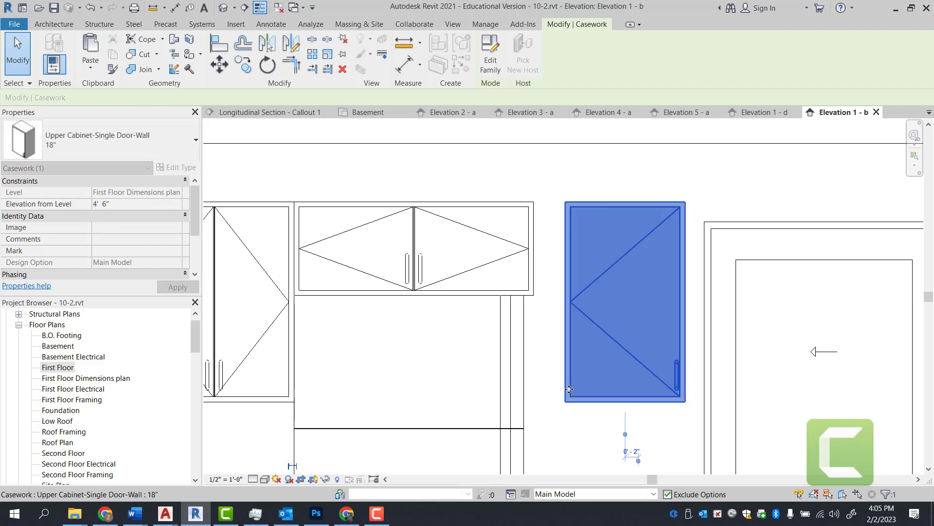
left_click(603, 385)
key("a")
key("l")
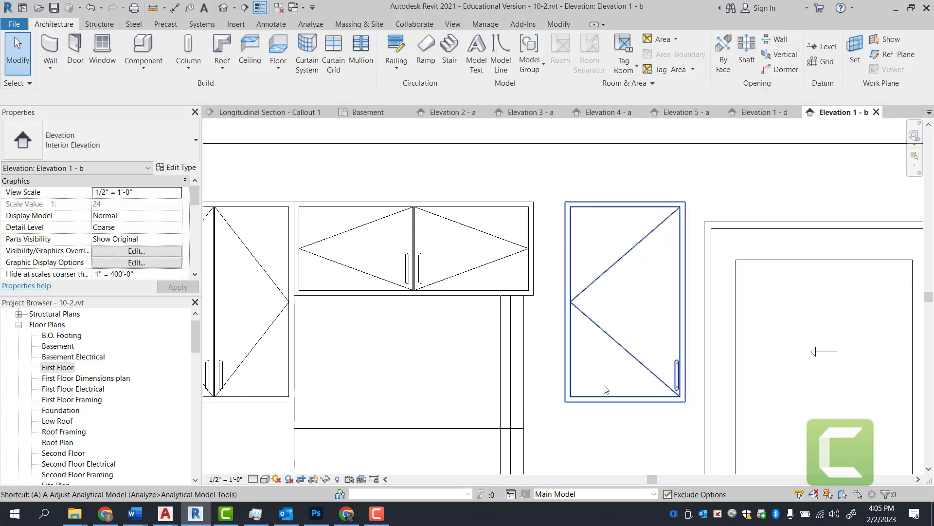
left_click(530, 259)
left_click(565, 256)
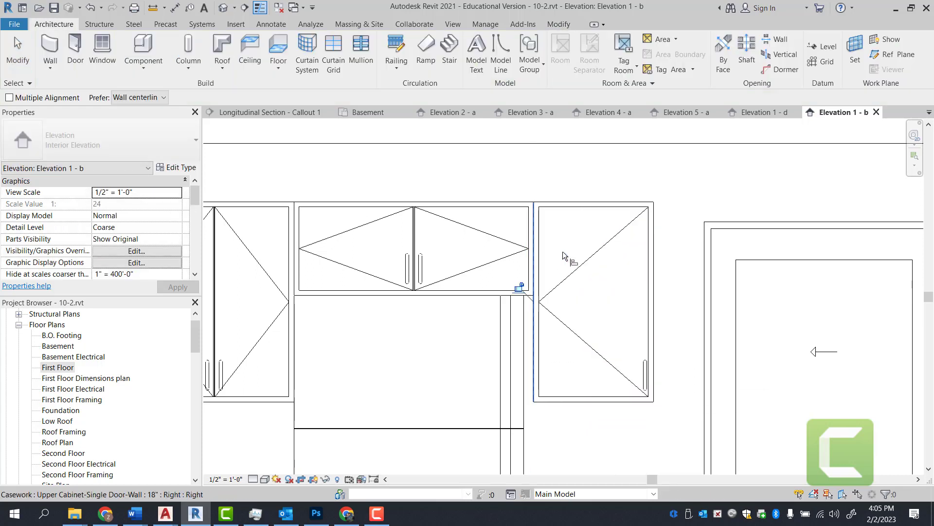
scroll(507, 172, "down", 2)
key("Escape")
key("Escape")
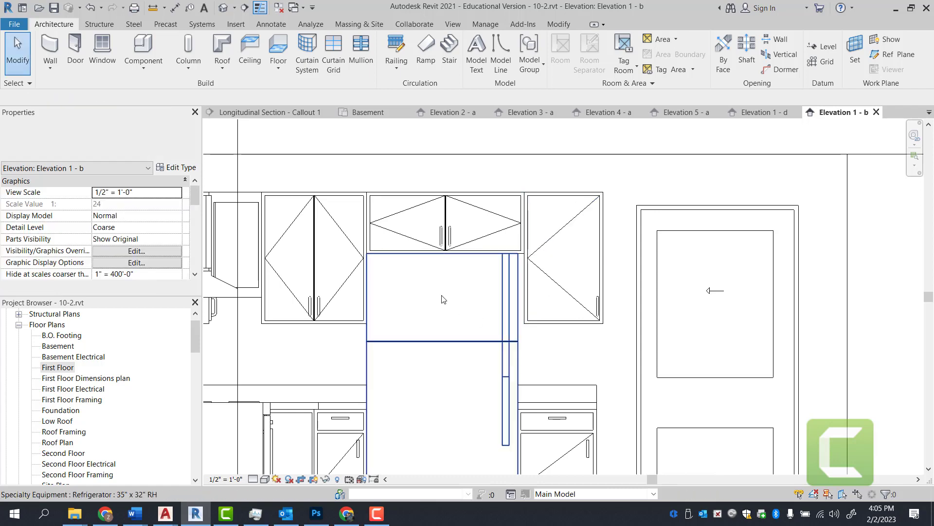
left_click(447, 317)
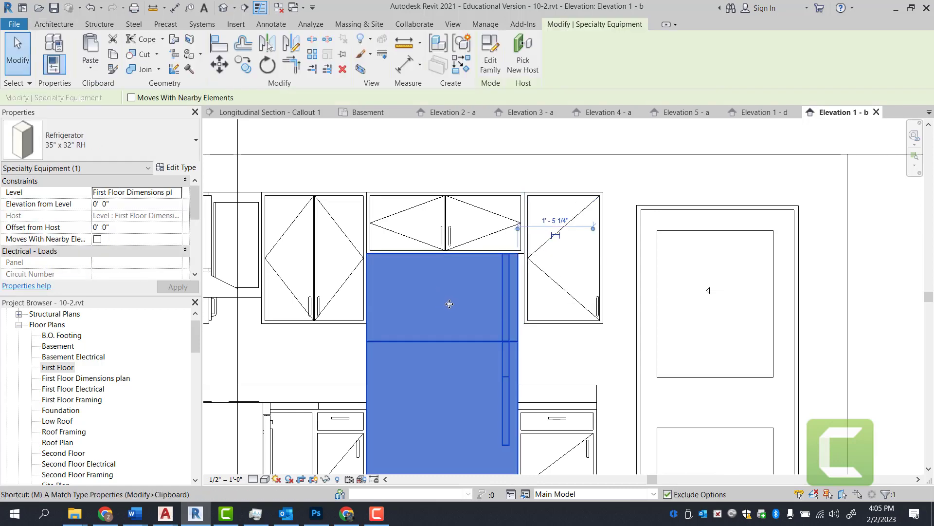
key("m")
key("v")
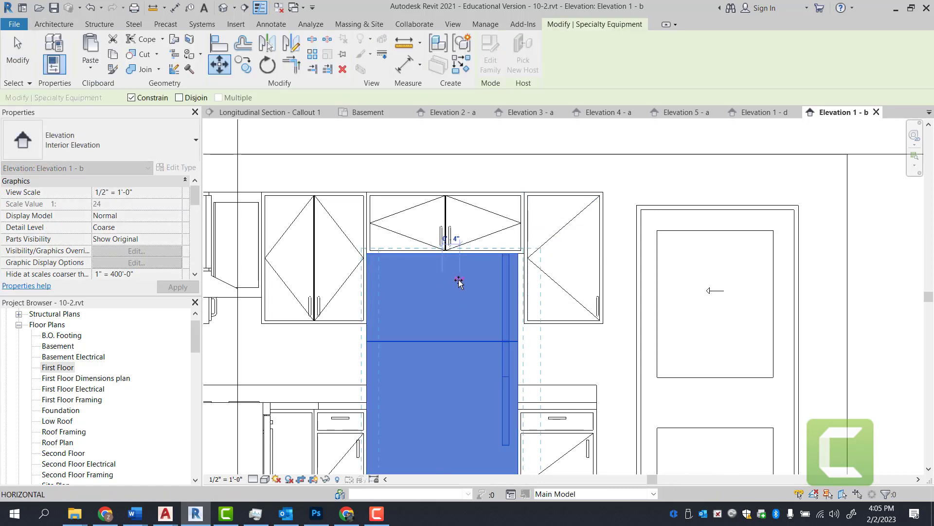
key("Escape")
key("Escape")
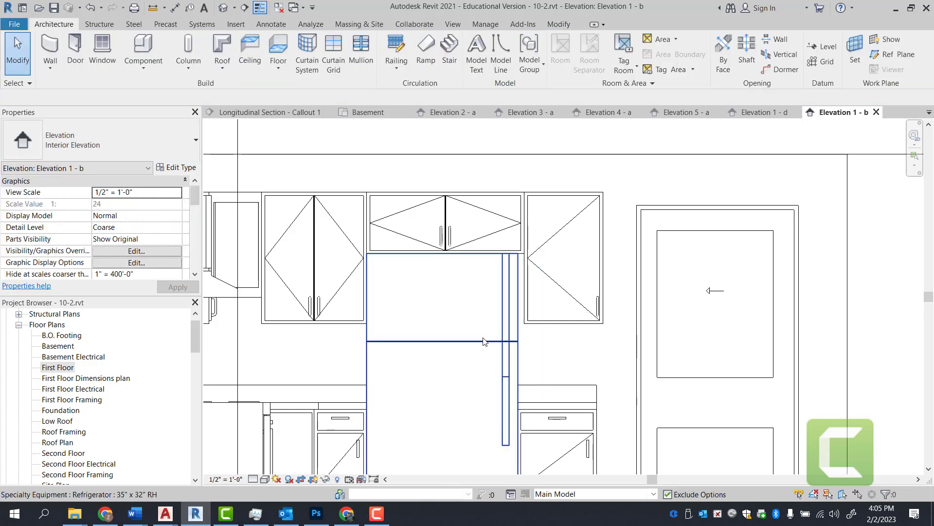
- Align the refrigerator's centerline with the center of the short double-door cabinet above it
key("a")
key("l")
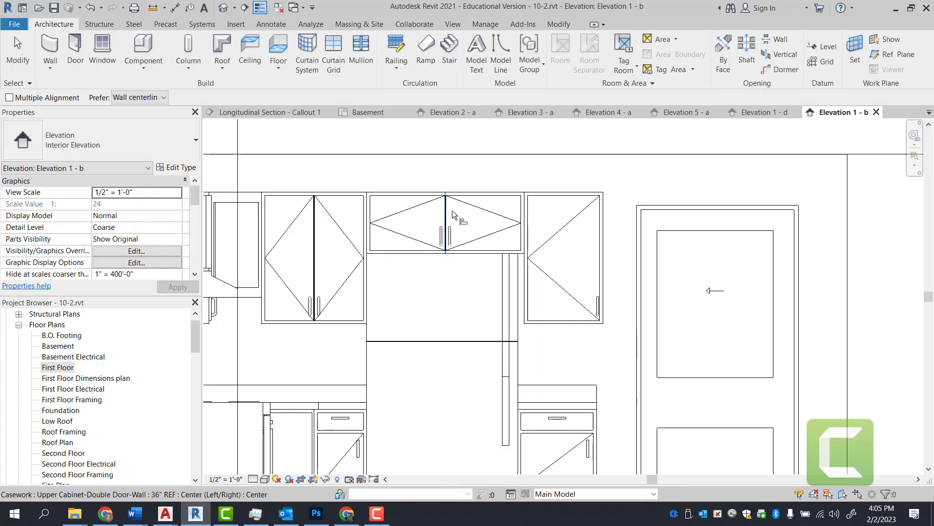
scroll(440, 203, "up", 3)
left_click(440, 204)
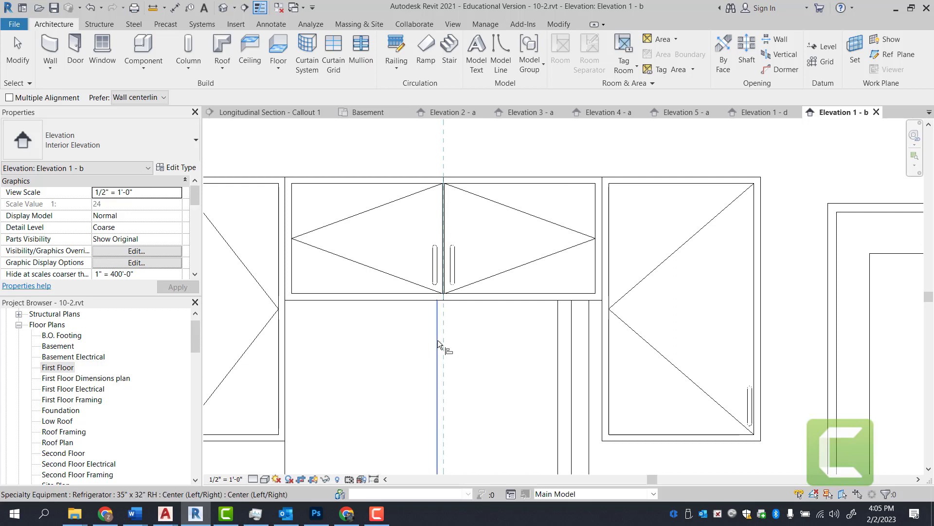
left_click(434, 341)
scroll(516, 205, "down", 4)
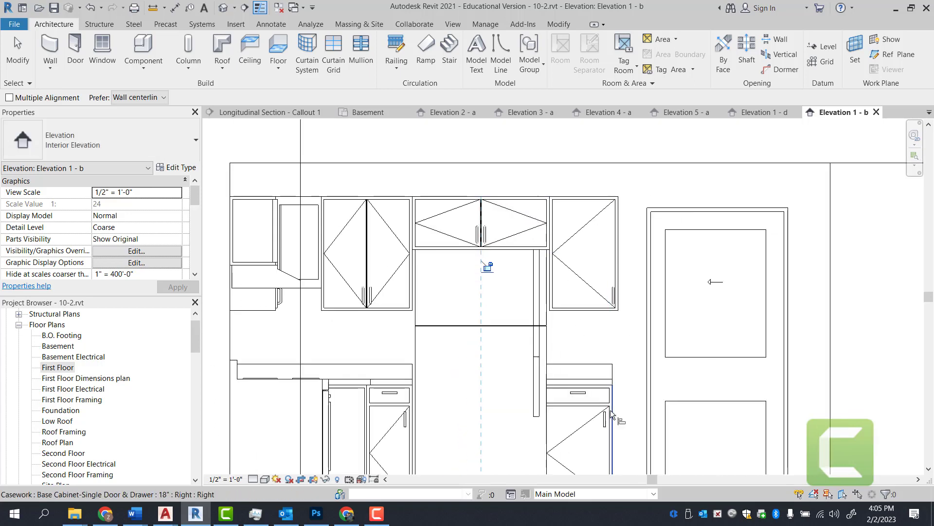
scroll(603, 404, "up", 2)
key("Escape")
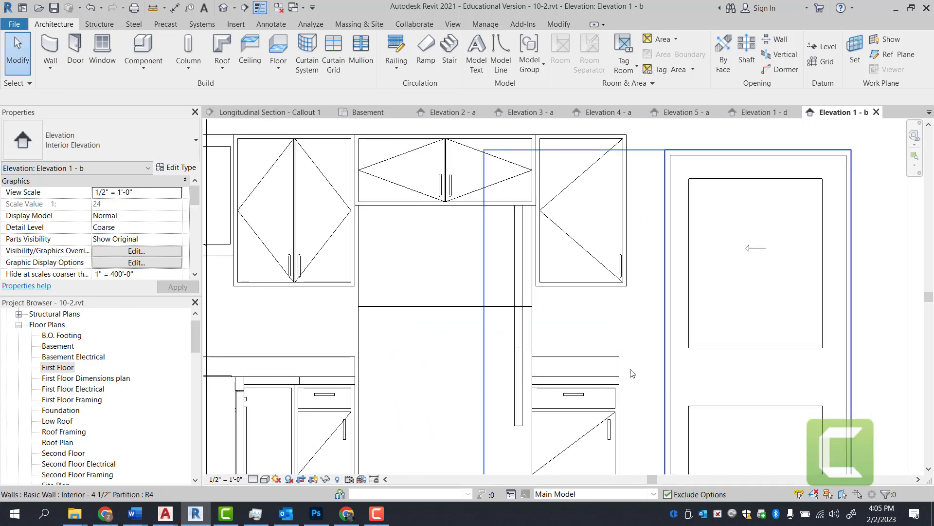
- Align the right end of the small countertop with the 18" upper cabinet's right side and pull its left end in to the cabinet's left side
scroll(640, 364, "up", 2)
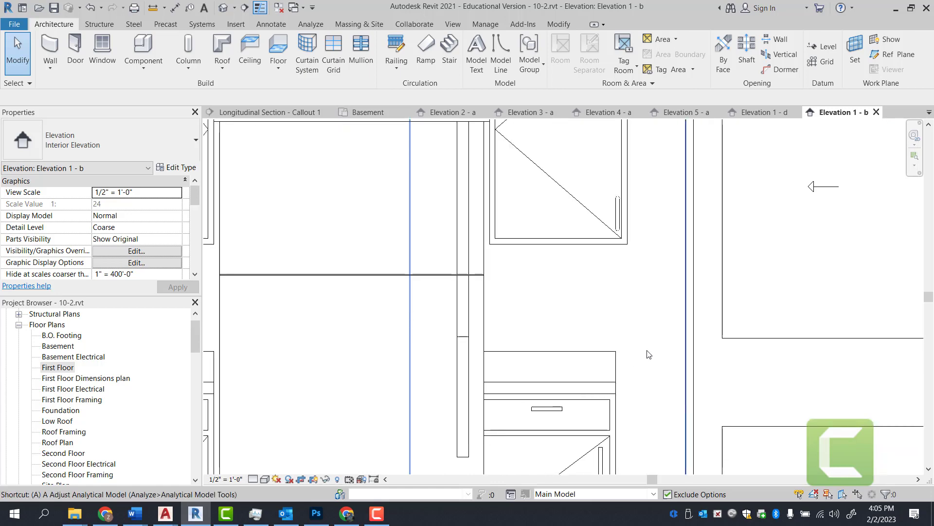
key("l")
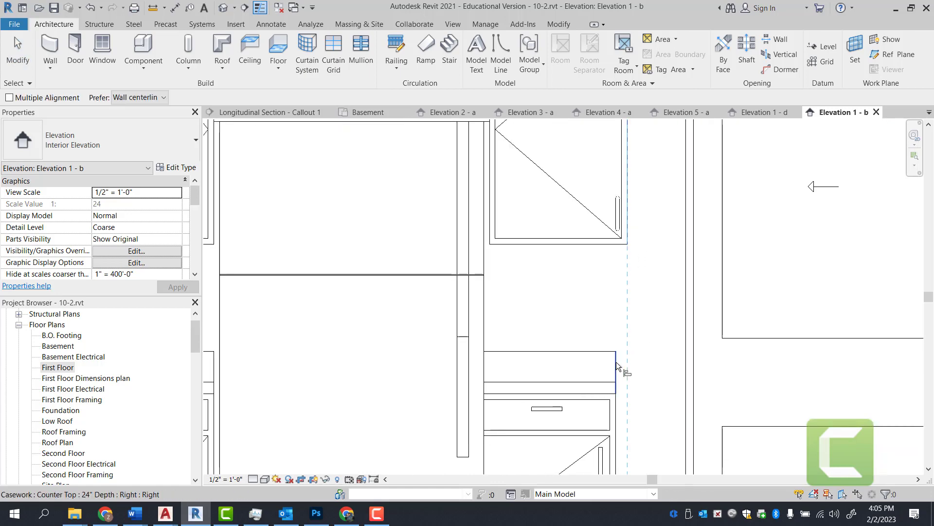
key("Escape")
left_click(548, 380)
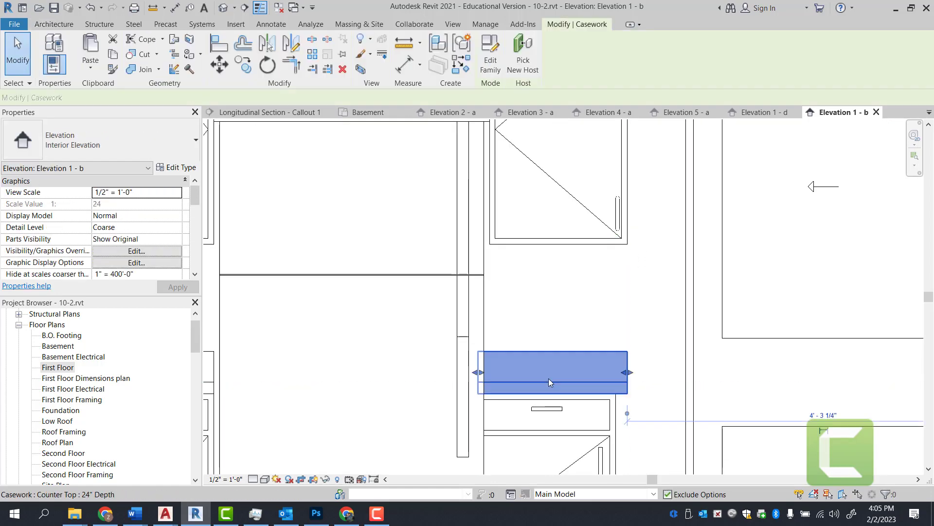
- Align the right side of the 18" base cabinet beside the refrigerator with the right side of the upper cabinet above it
key("a")
key("l")
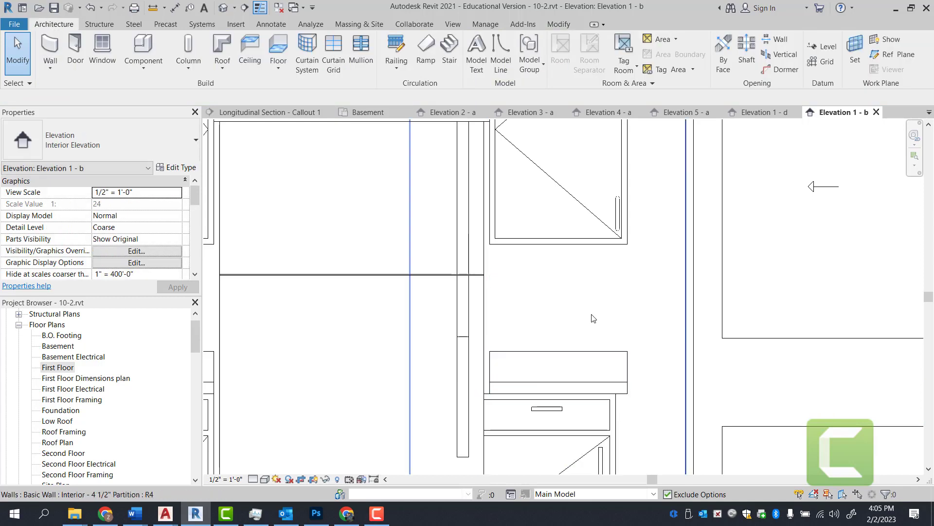
left_click(627, 229)
left_click(616, 438)
key("Escape")
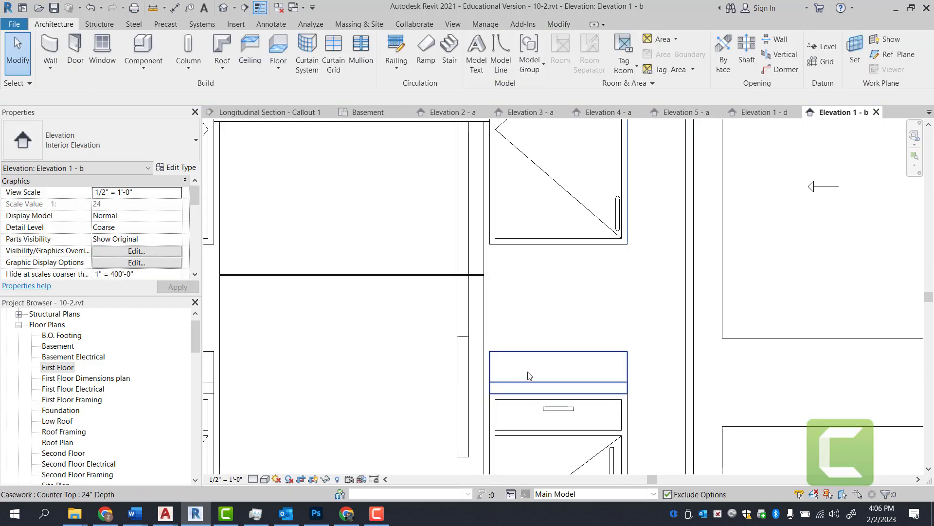
scroll(522, 276, "down", 3)
key("Escape")
scroll(461, 250, "down", 1)
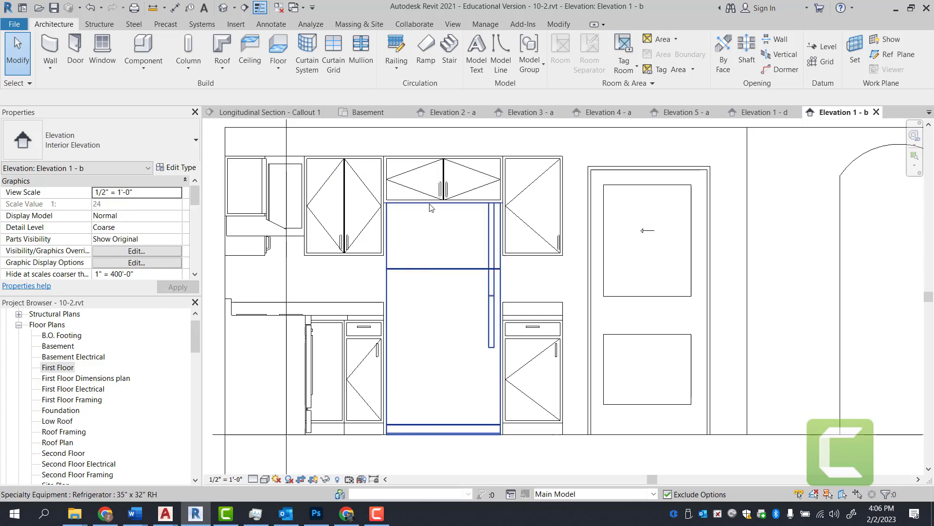
- Reduce the height in the type properties of the 36" REF cabinet above the refrigerator
left_click(446, 183)
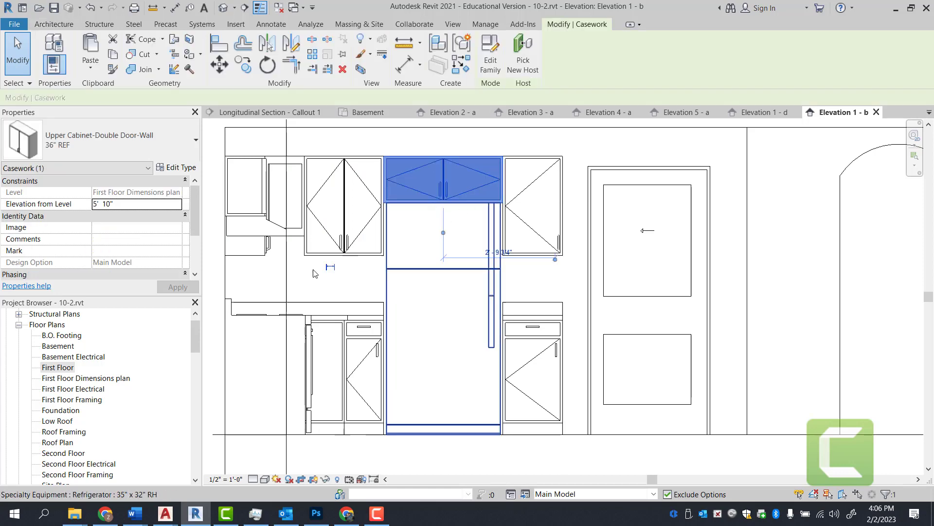
left_click(175, 168)
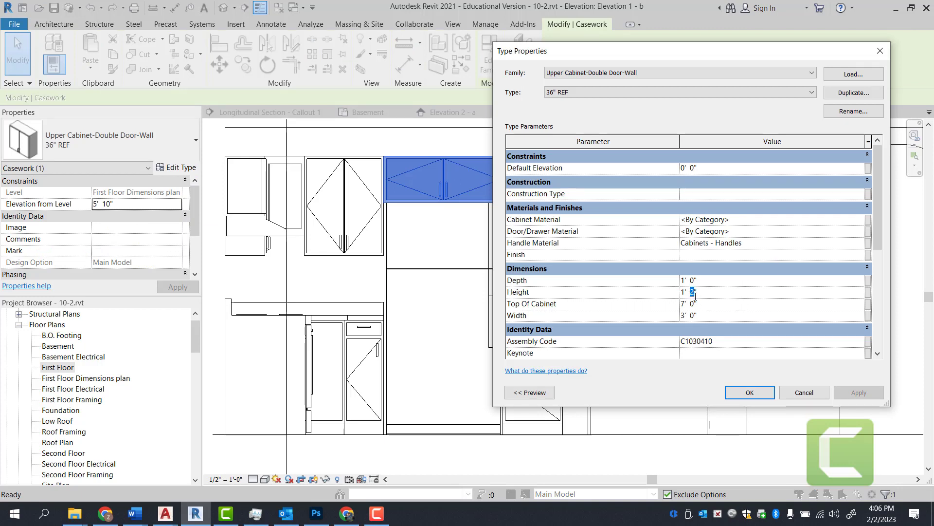
left_click(749, 393)
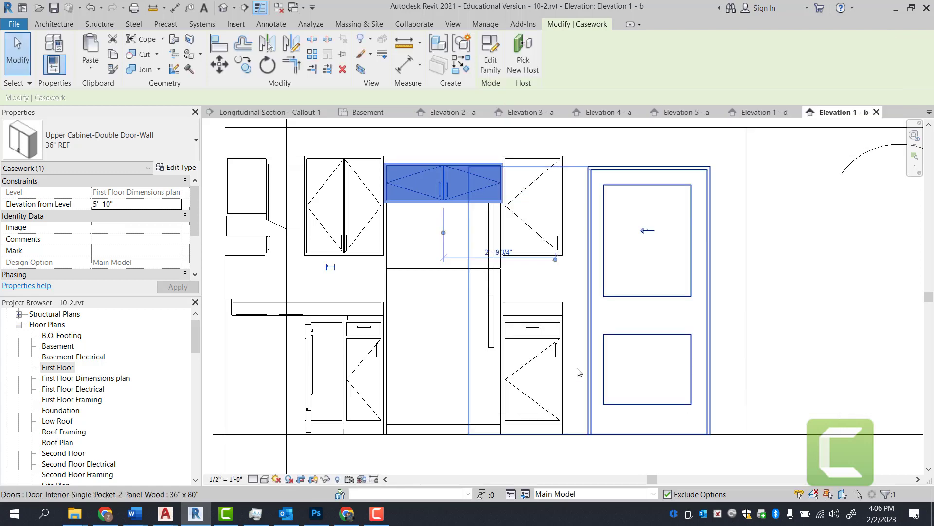
- Align the shortened cabinet's top with the neighboring upper cabinet tops, leaving a gap above the refrigerator
left_click(440, 211)
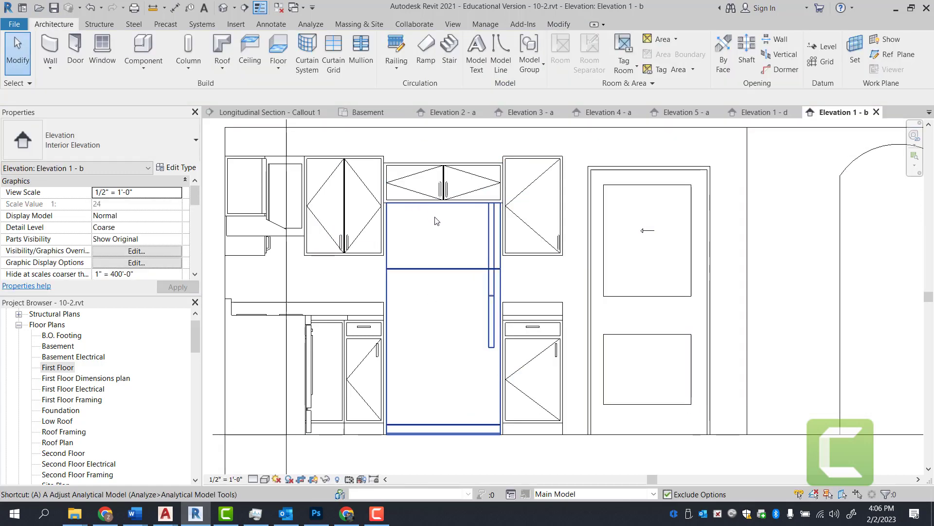
key("a")
key("l")
scroll(377, 159, "up", 1)
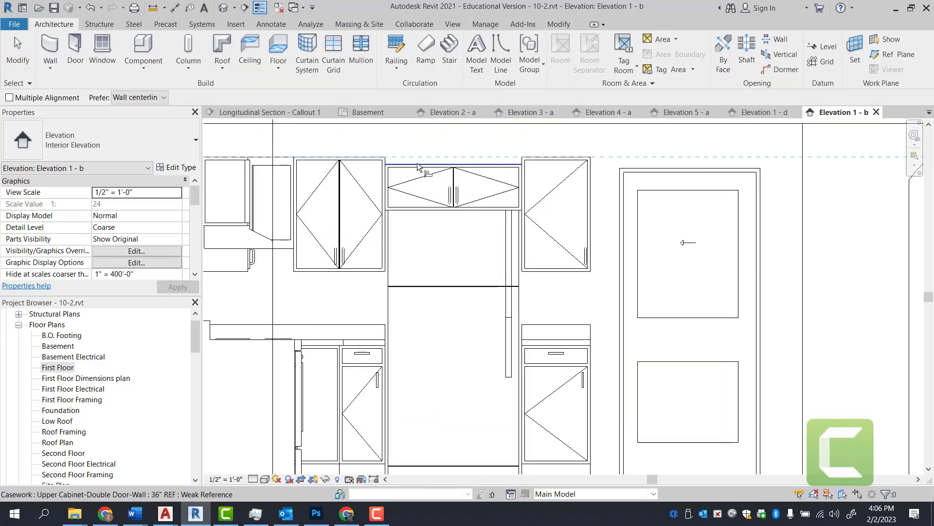
key("Escape")
scroll(428, 182, "down", 2)
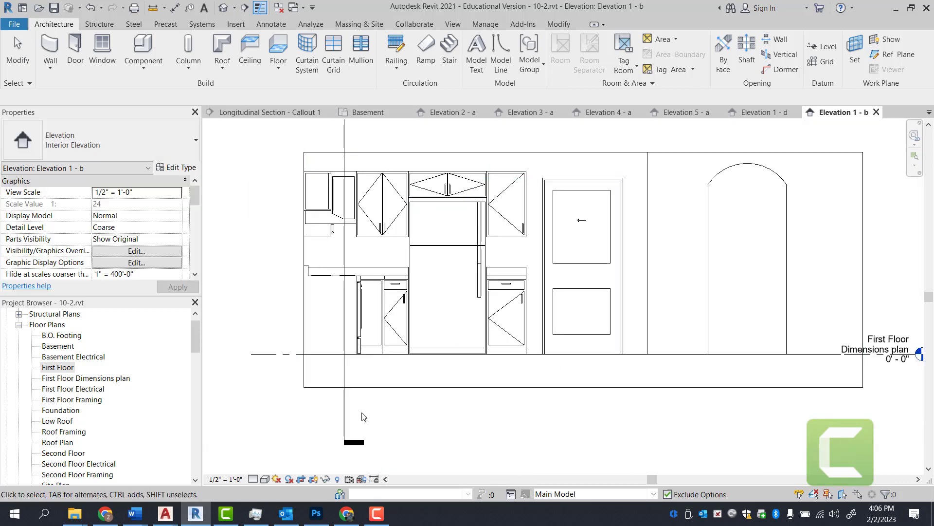